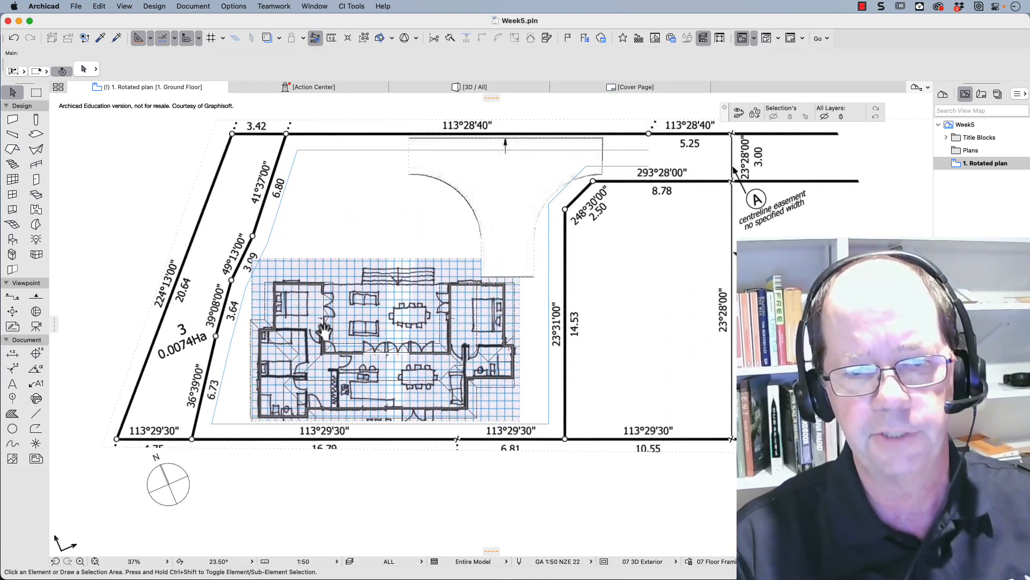
# - Inspect the setback polyline, the turning-area drawing and the sketched floor plan on the rotated site plan
pyautogui.click(278, 210)
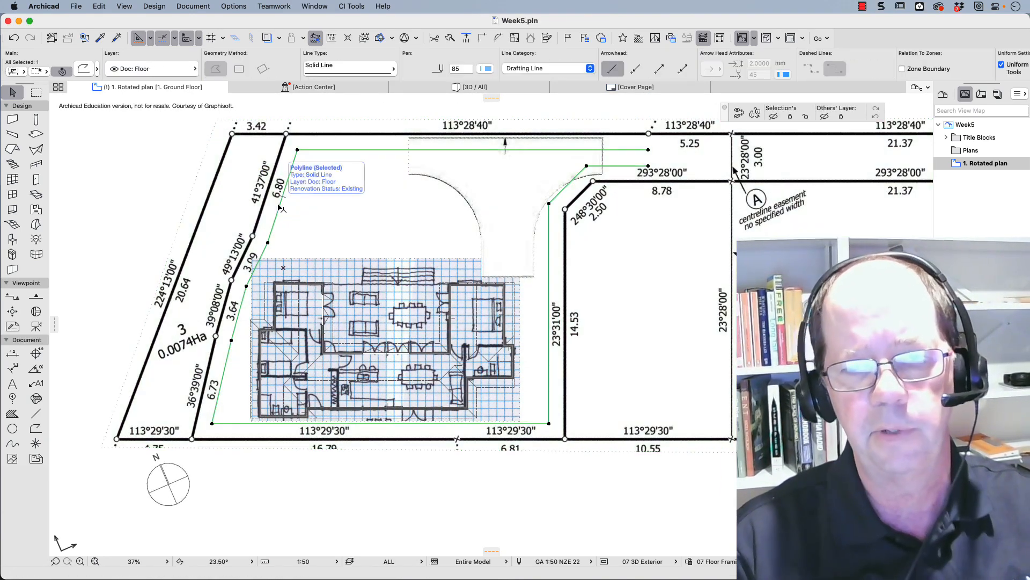
pyautogui.click(515, 198)
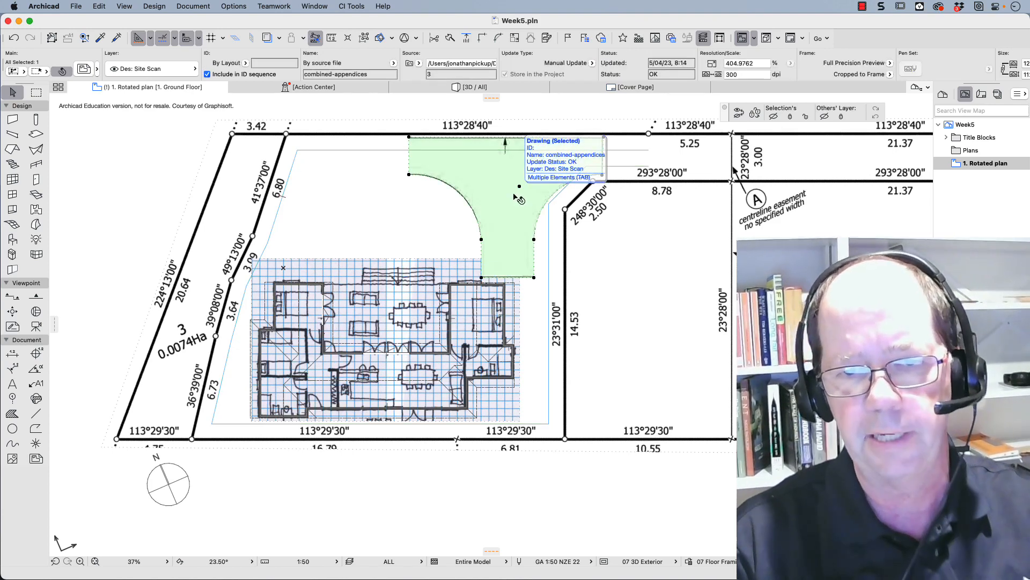
pyautogui.click(393, 317)
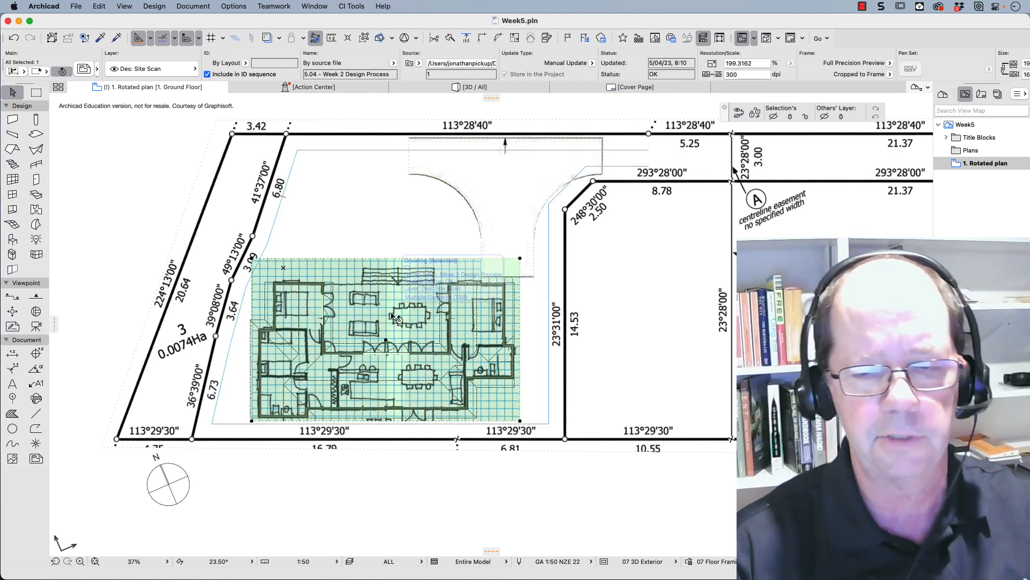
pyautogui.click(496, 88)
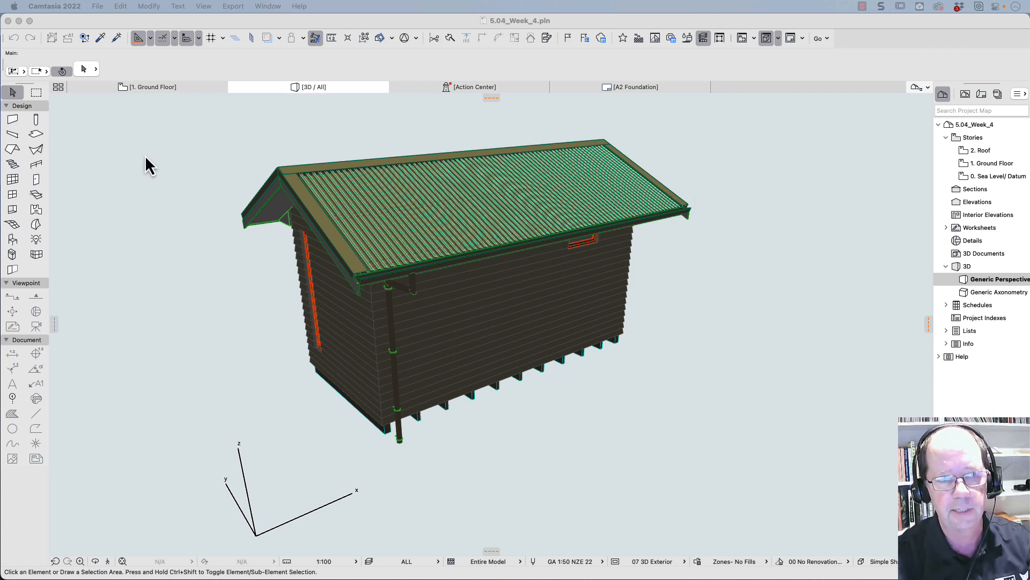
# - Create a new project from the Non-Resource_2019.tpl template, keeping the current work environment profile
pyautogui.click(96, 35)
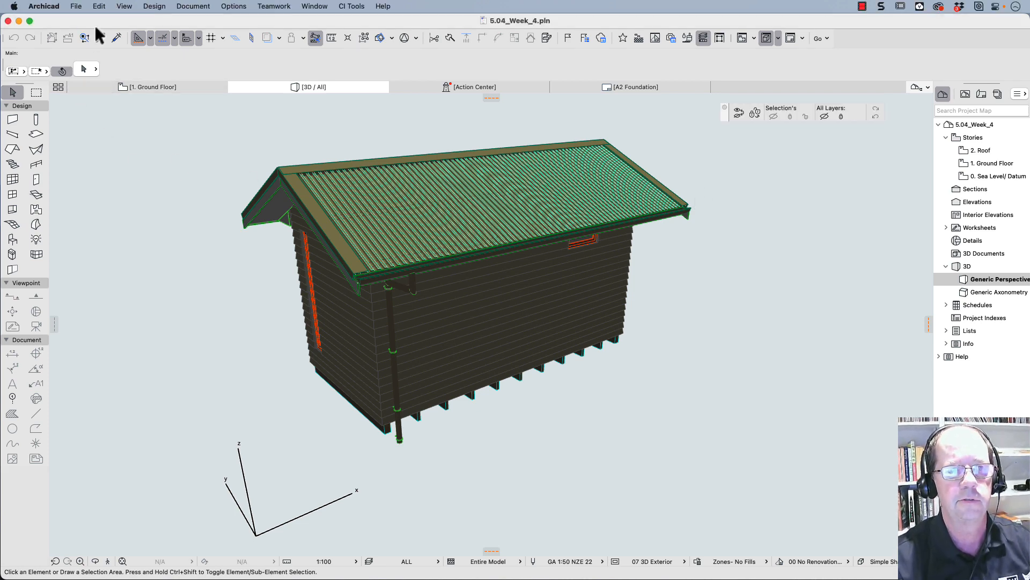
pyautogui.click(77, 6)
pyautogui.moveTo(78, 22)
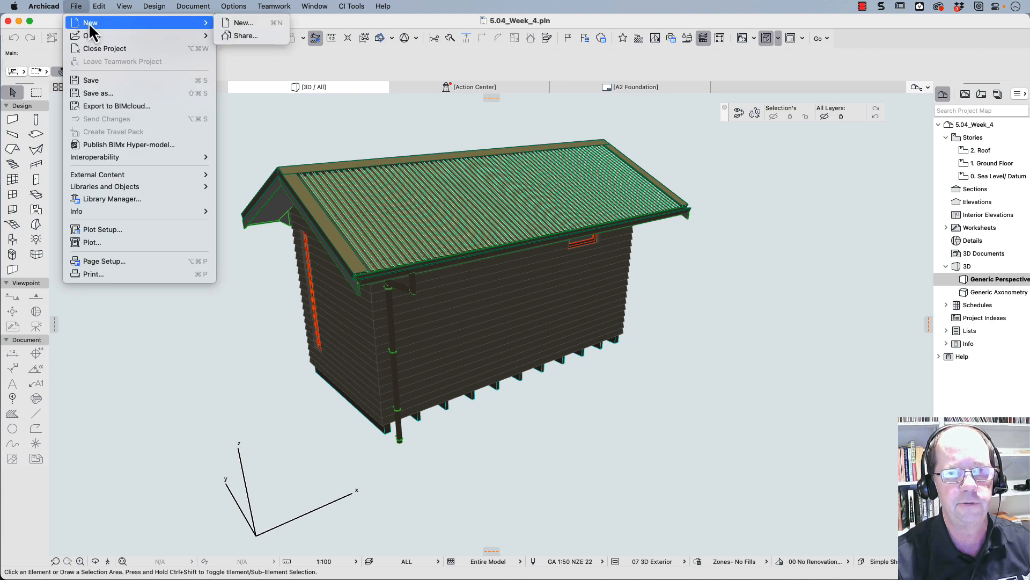
pyautogui.click(246, 23)
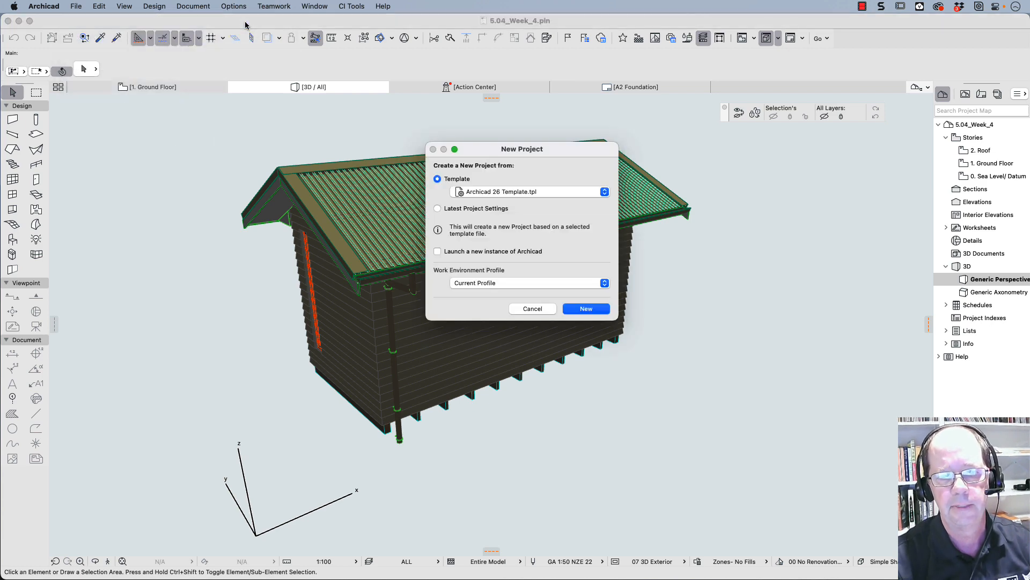
pyautogui.click(491, 192)
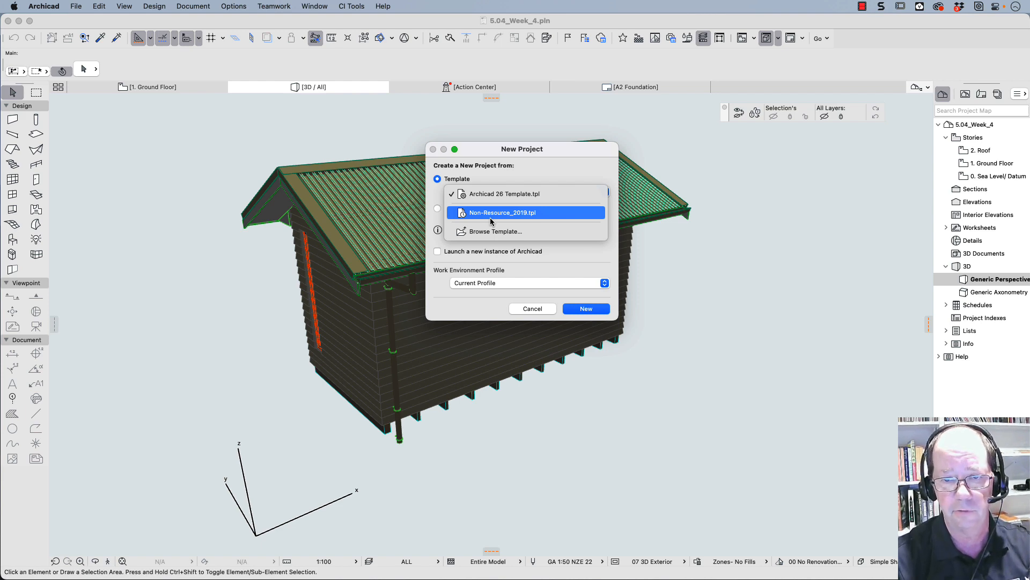
pyautogui.click(491, 213)
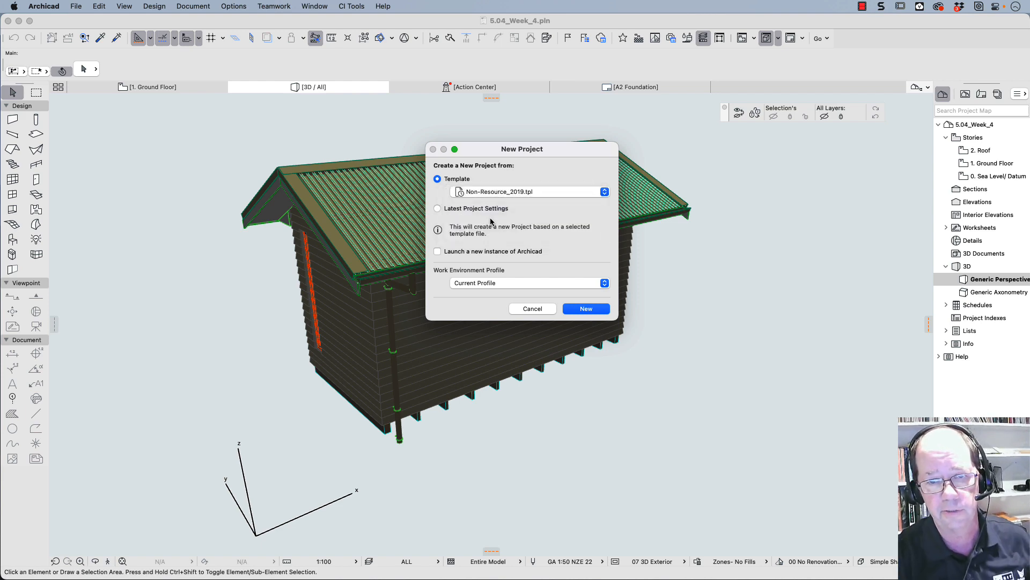
pyautogui.click(594, 312)
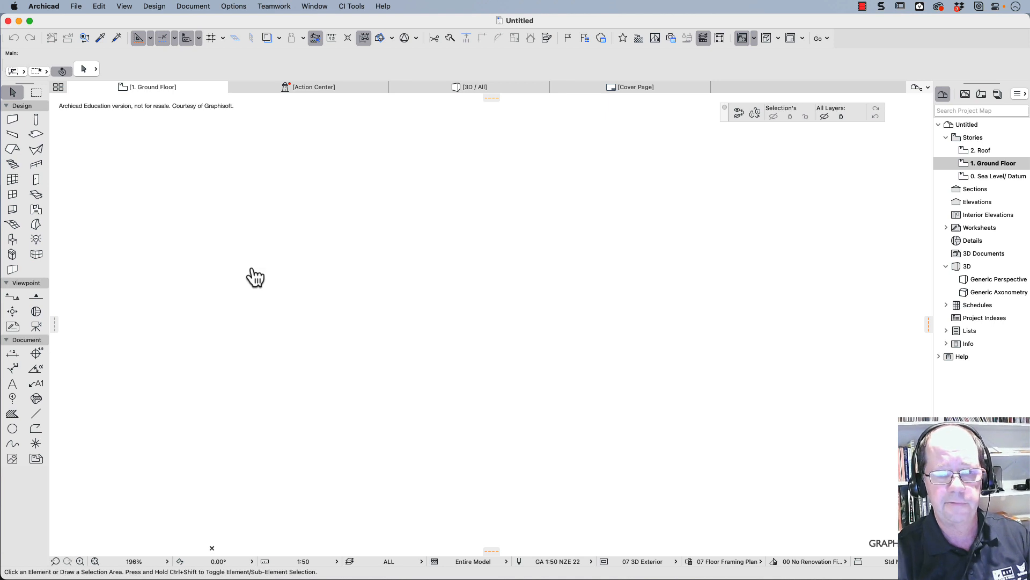
# - Bring the Title Search Copy PDF in from Finder and place its page 2 on the ground floor plan
pyautogui.press('super+Tab')
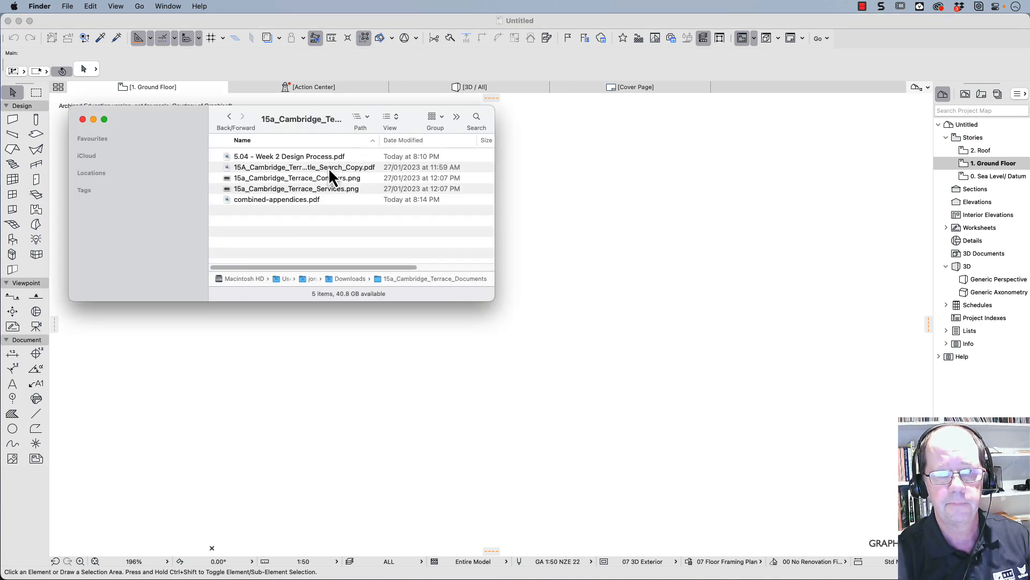
pyautogui.click(271, 169)
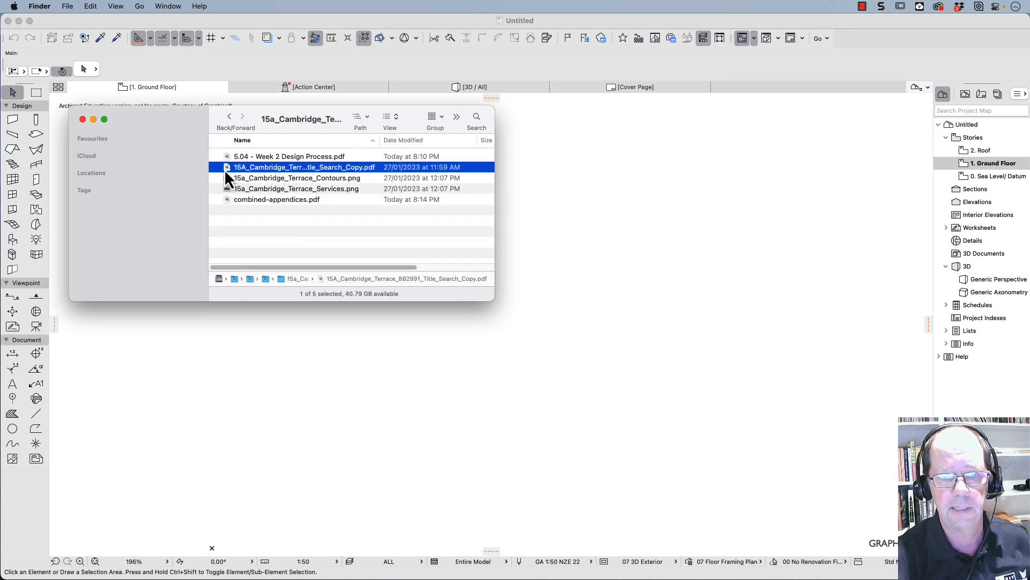
pyautogui.moveTo(230, 169); pyautogui.dragTo(587, 239)
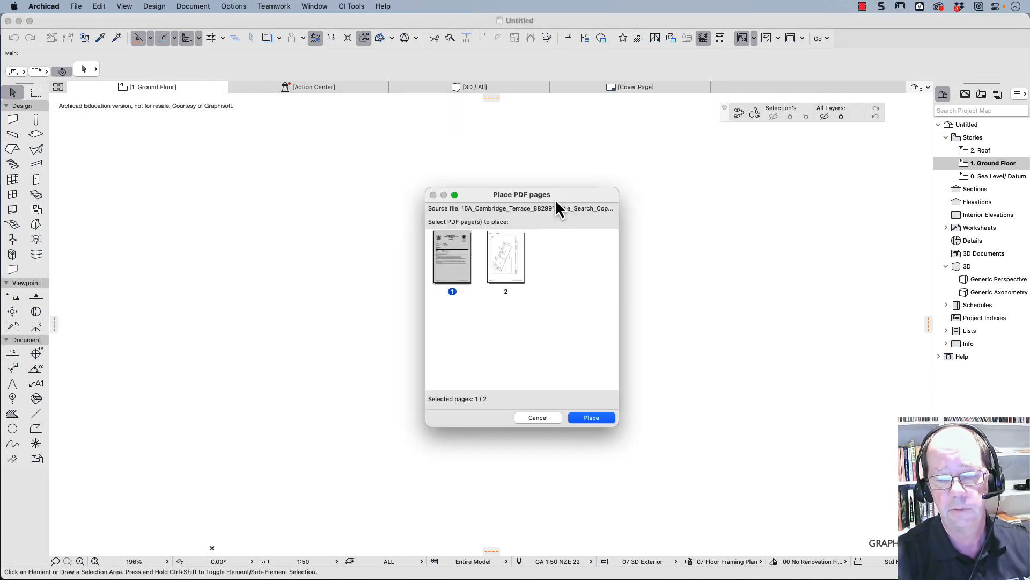
pyautogui.click(496, 263)
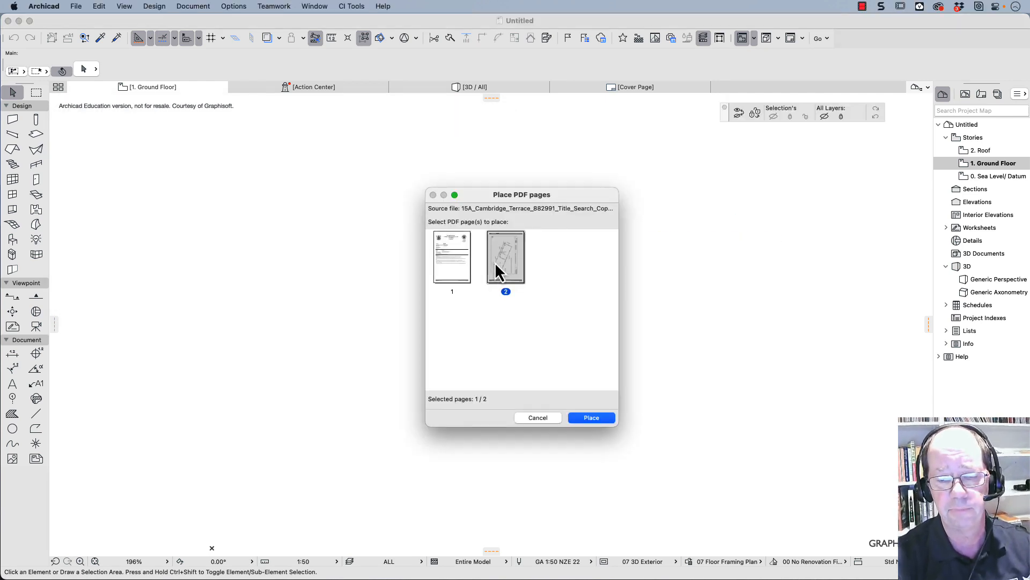
pyautogui.click(592, 420)
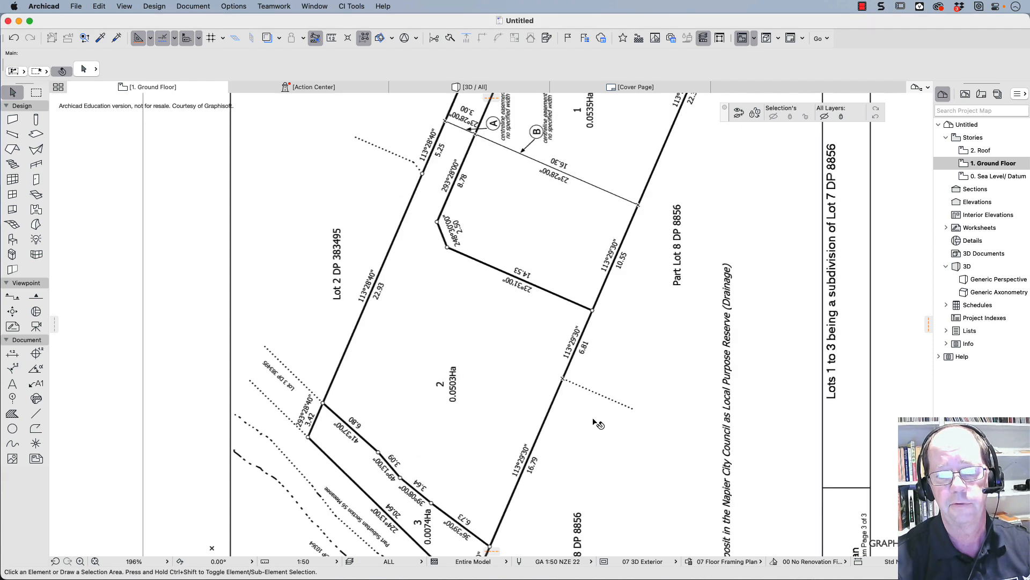
# - Rotate the placed title plan 90° clockwise about its lower-right corner and move it about 12100 mm back towards the project origin
pyautogui.scroll(-5, 576, 390)
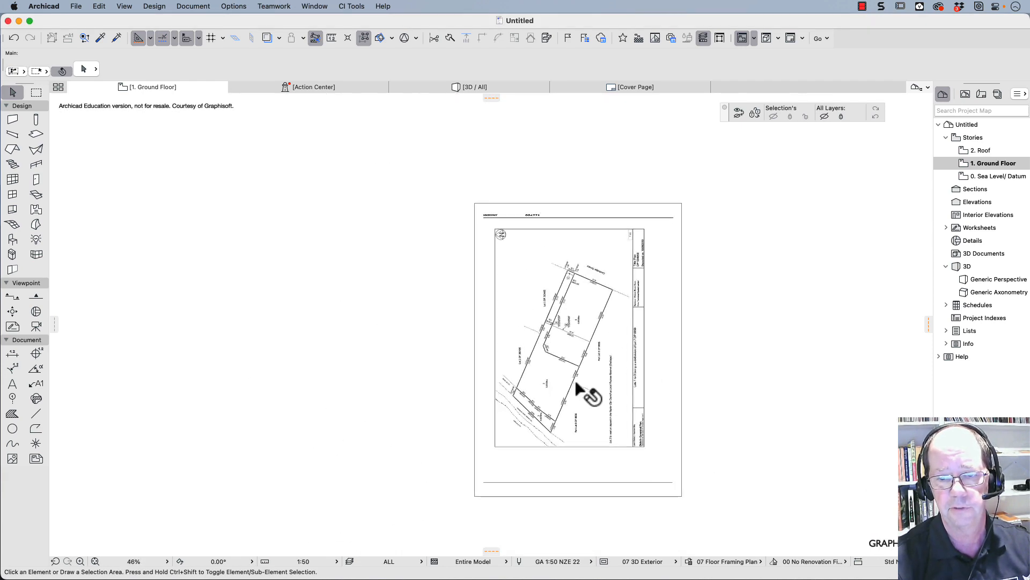
pyautogui.click(575, 382)
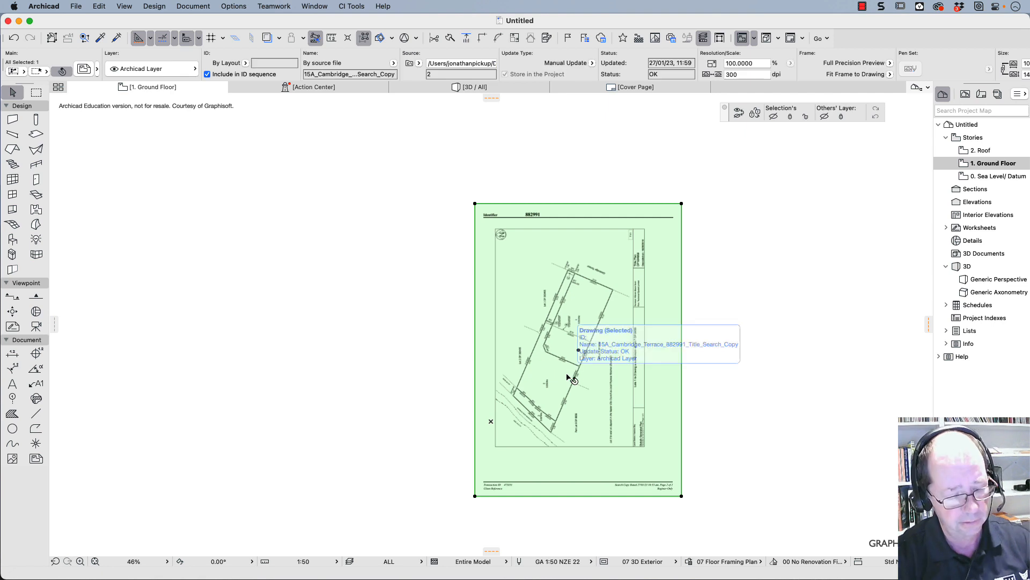
pyautogui.press('super+e')
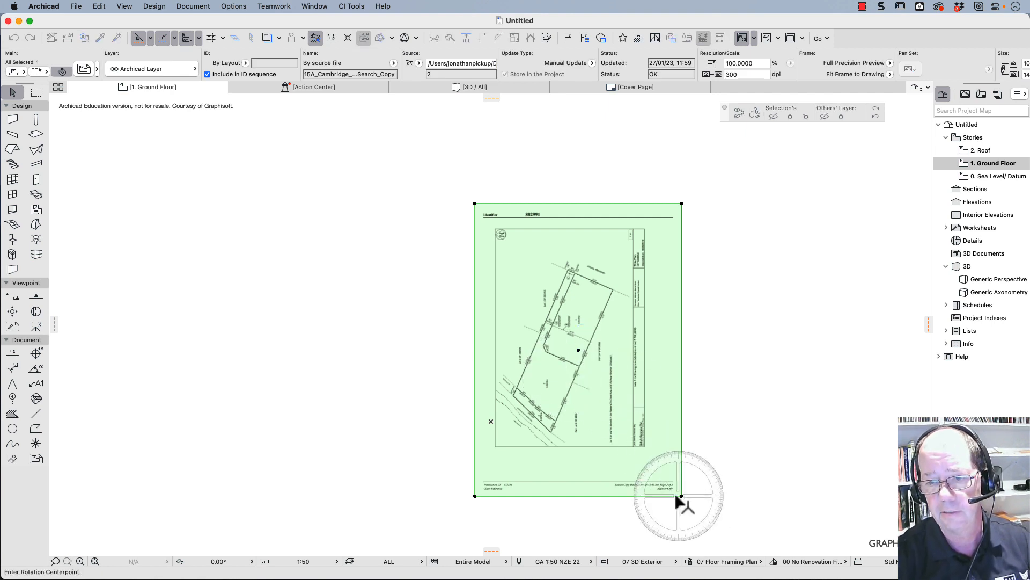
pyautogui.click(681, 495)
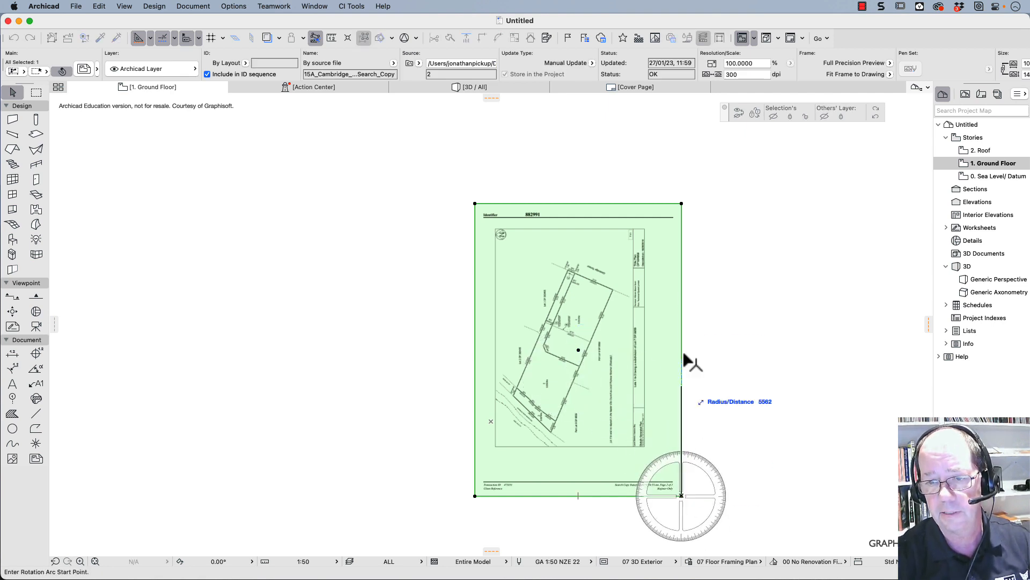
pyautogui.click(681, 204)
pyautogui.click(818, 497)
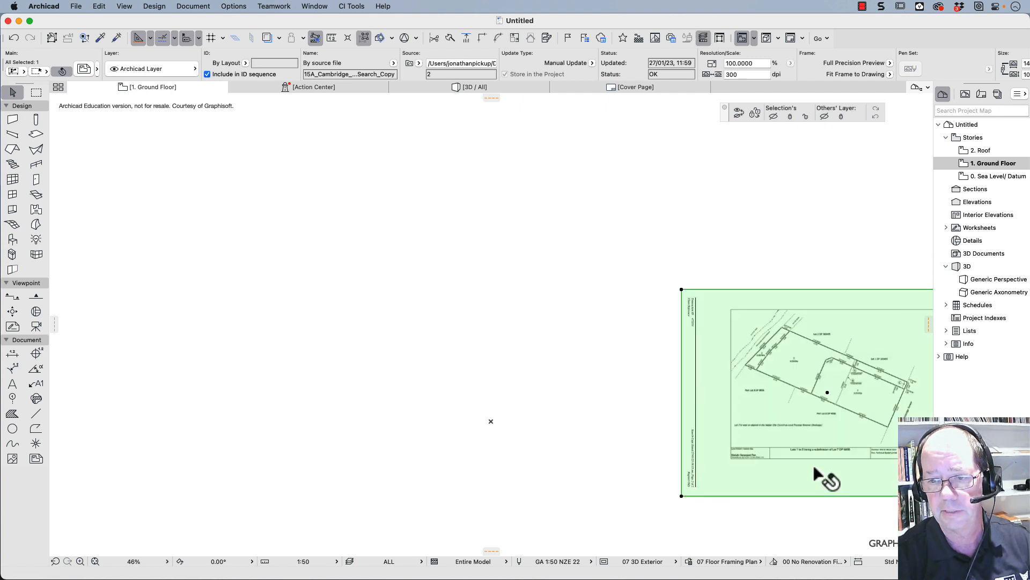
pyautogui.click(801, 429)
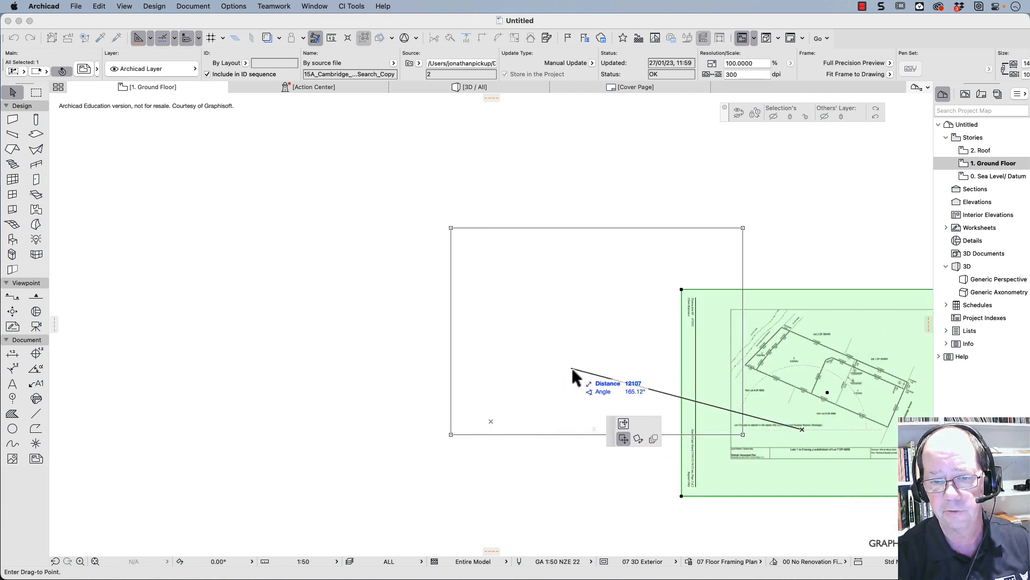
pyautogui.click(572, 368)
# - Crop the title plan's blank left margin and pull the frame's upper-left corner inward to beside the Lot 2 DP 383495 label
pyautogui.click(451, 307)
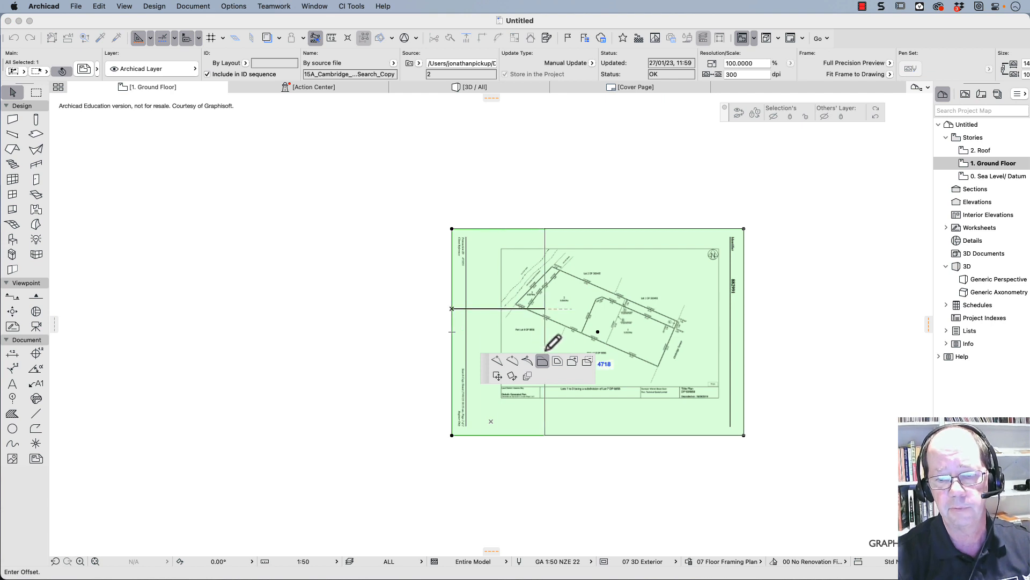
pyautogui.click(512, 322)
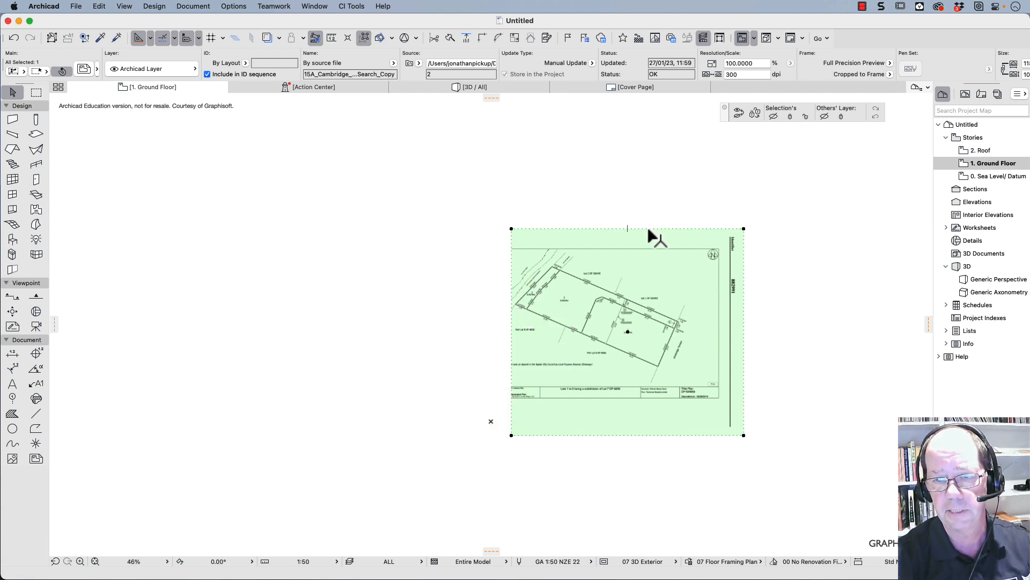
pyautogui.scroll(3, 516, 230)
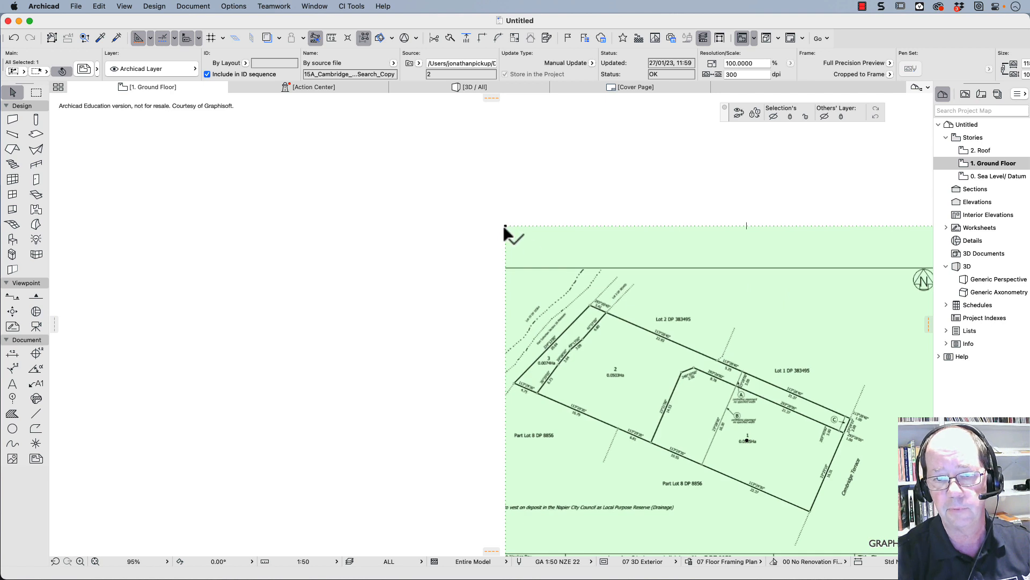
pyautogui.click(506, 226)
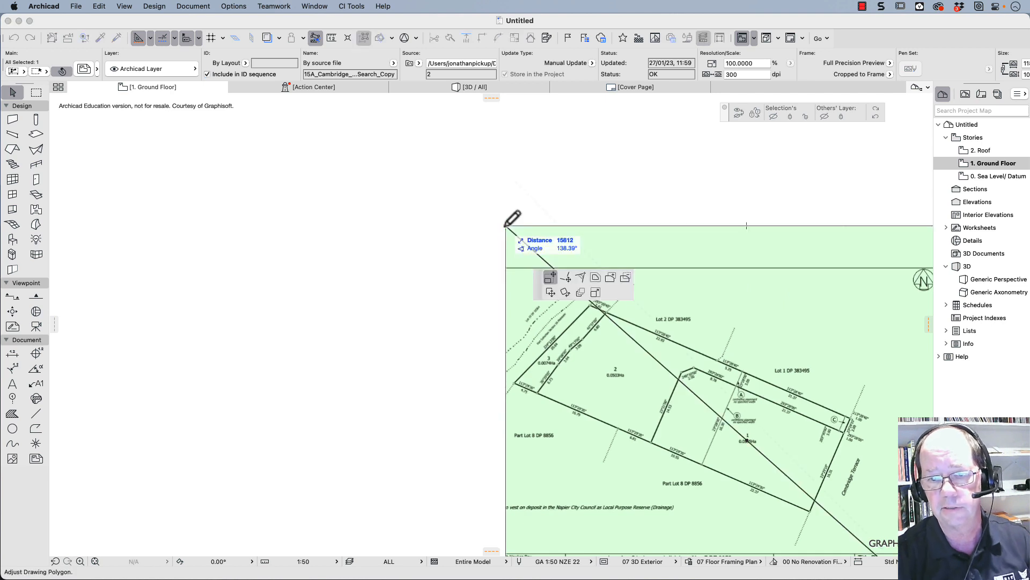
pyautogui.click(567, 277)
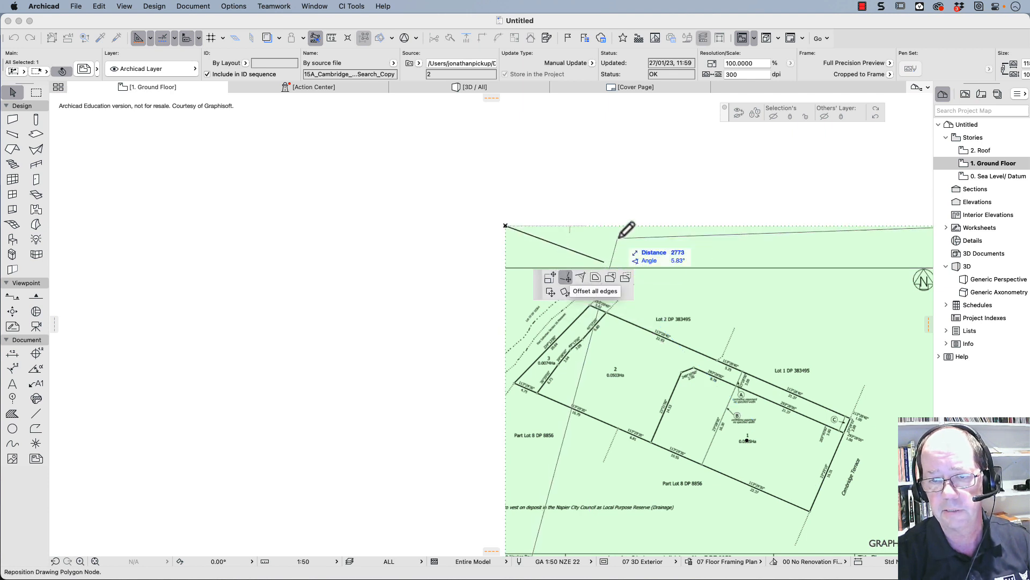
pyautogui.click(645, 300)
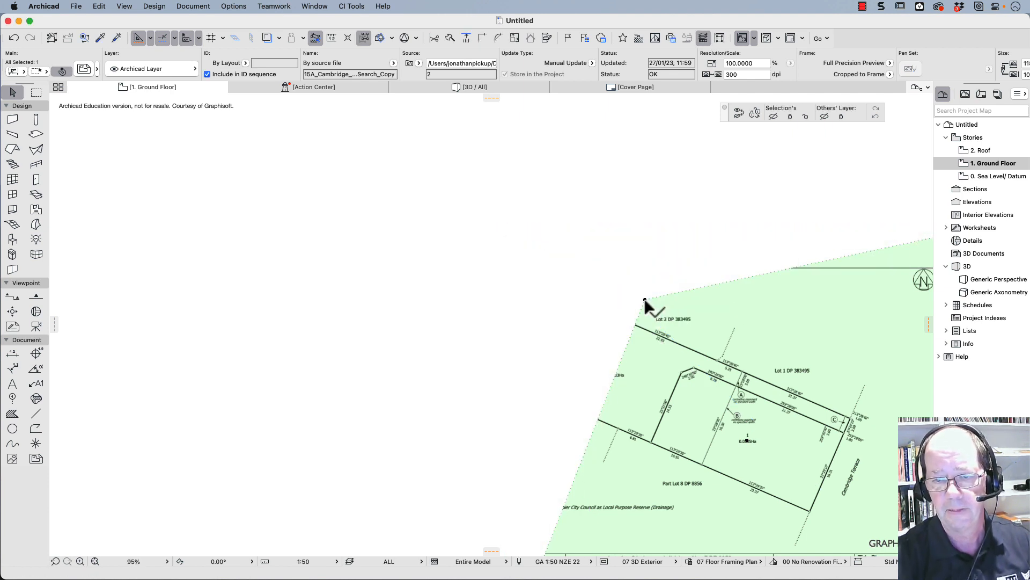
# - Move the crop frame's two lower corners up to just outside the long southern boundary shared with Part Lot 8
pyautogui.scroll(-5, 638, 344)
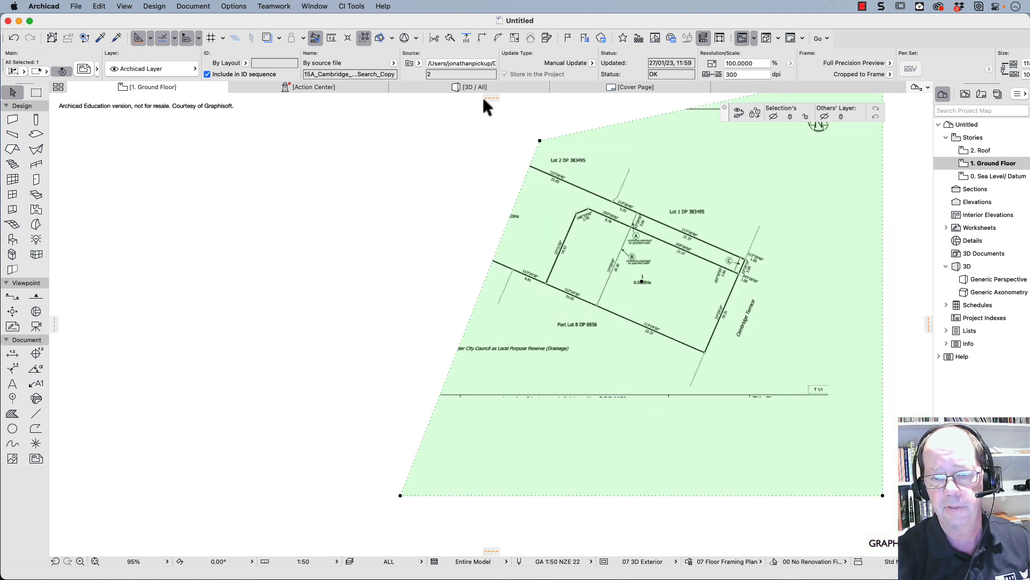
pyautogui.click(401, 494)
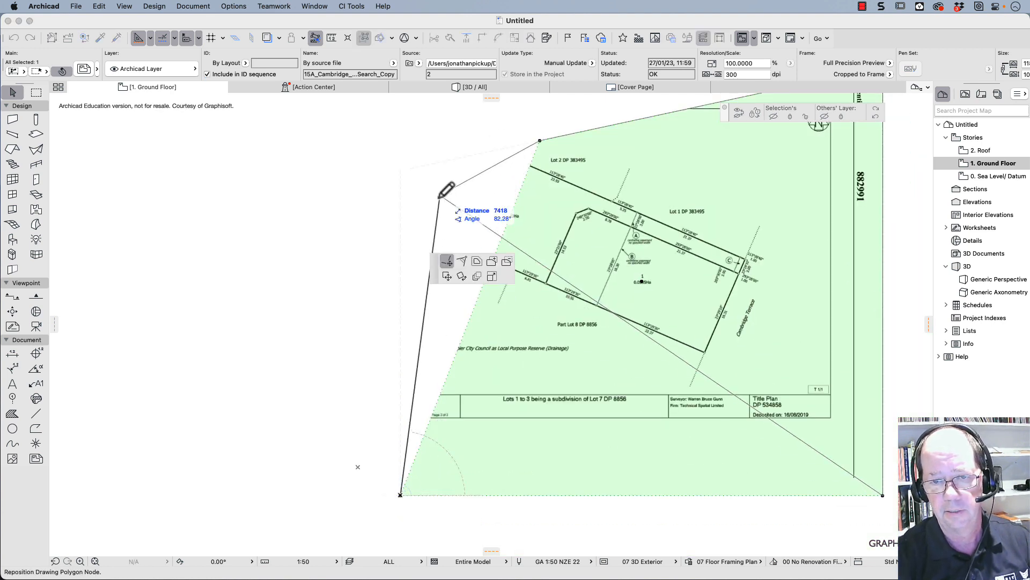
pyautogui.click(432, 249)
pyautogui.click(883, 495)
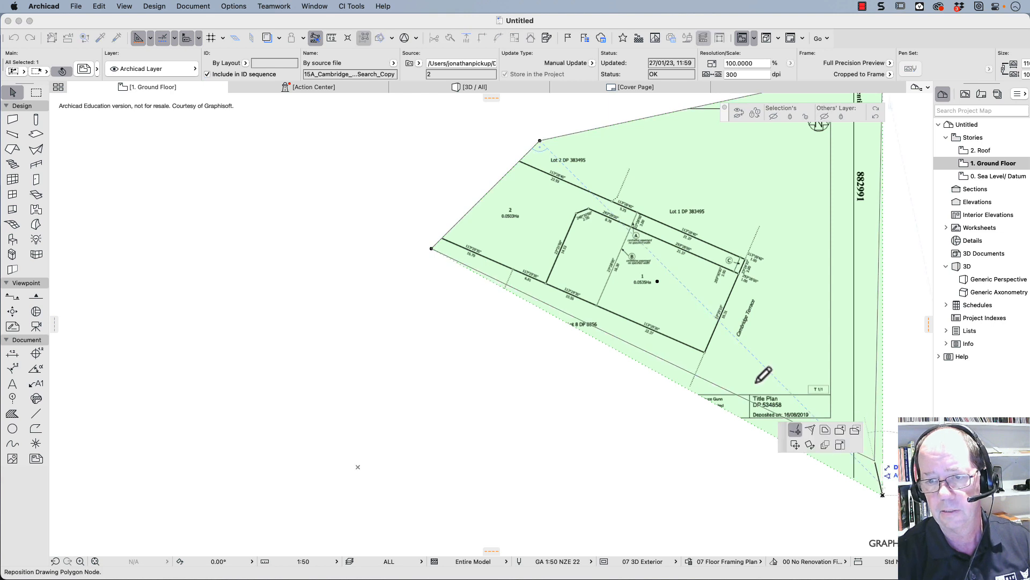
pyautogui.click(707, 360)
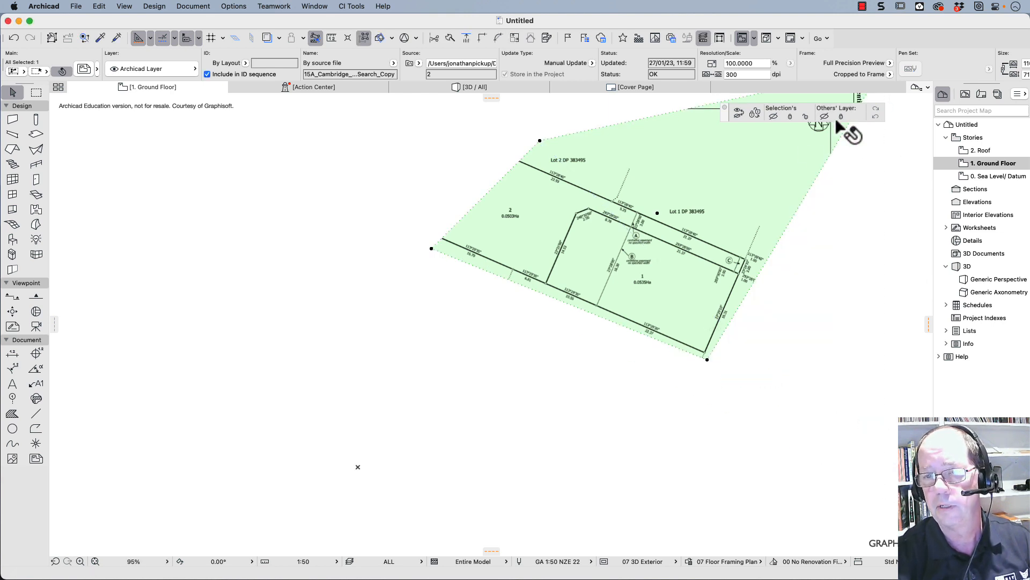
# - Pull the crop frame's upper-right corner in to the lots' street end and reposition its upper-left corner just outside Lot 3's northern end
pyautogui.moveTo(745, 236); pyautogui.dragTo(682, 362, button='middle')
pyautogui.click(819, 194)
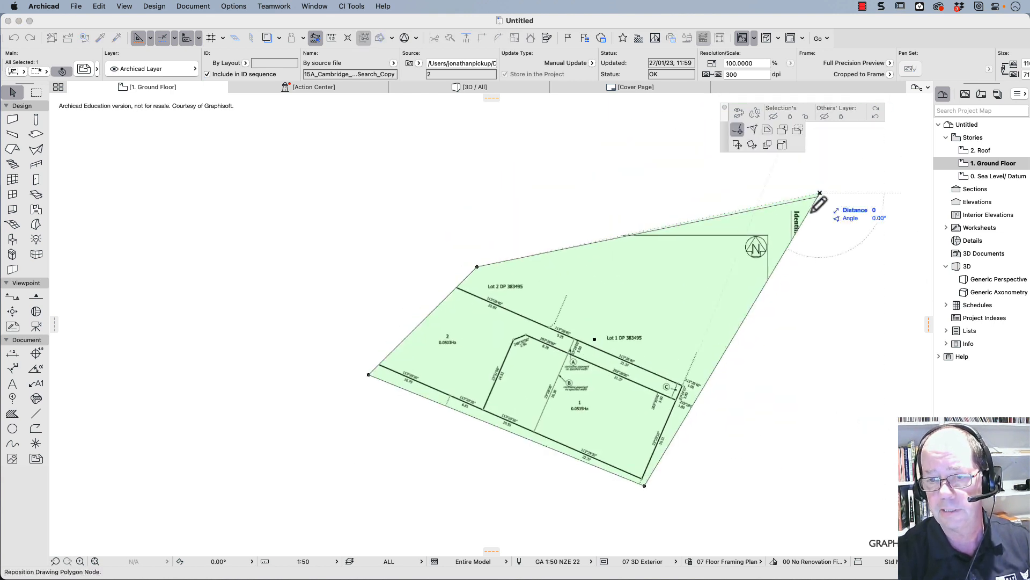
pyautogui.click(690, 383)
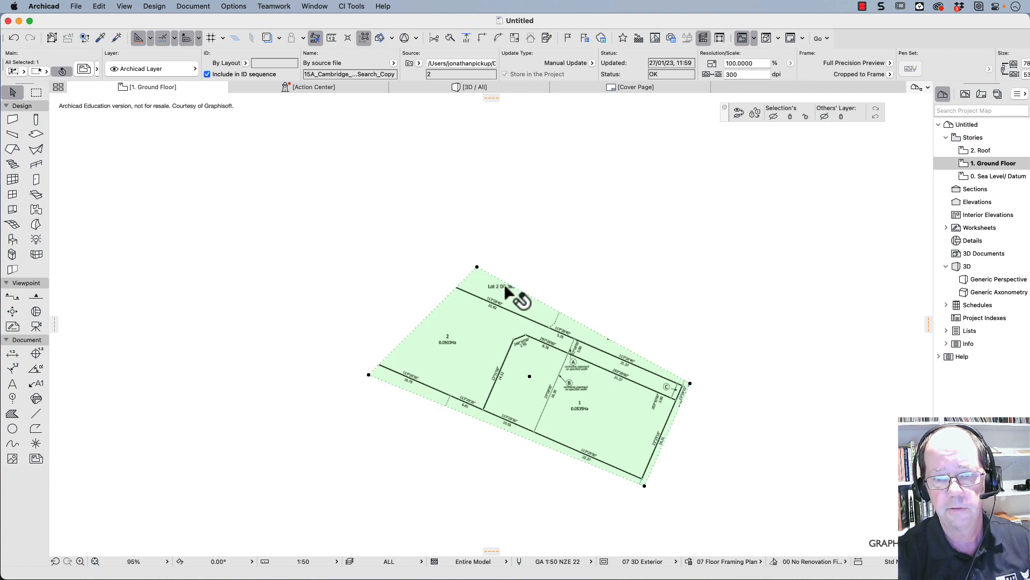
pyautogui.click(478, 267)
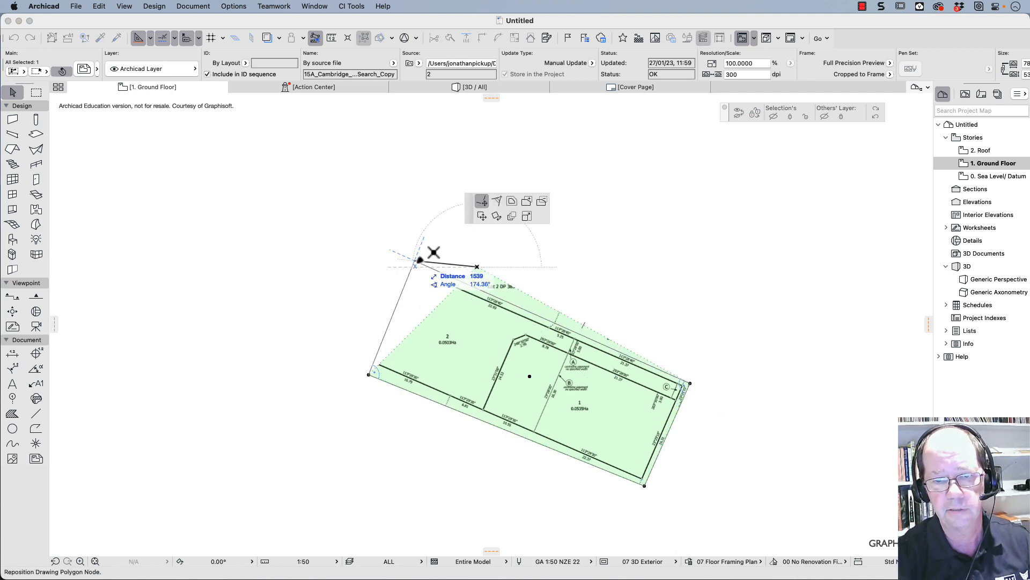
pyautogui.click(405, 261)
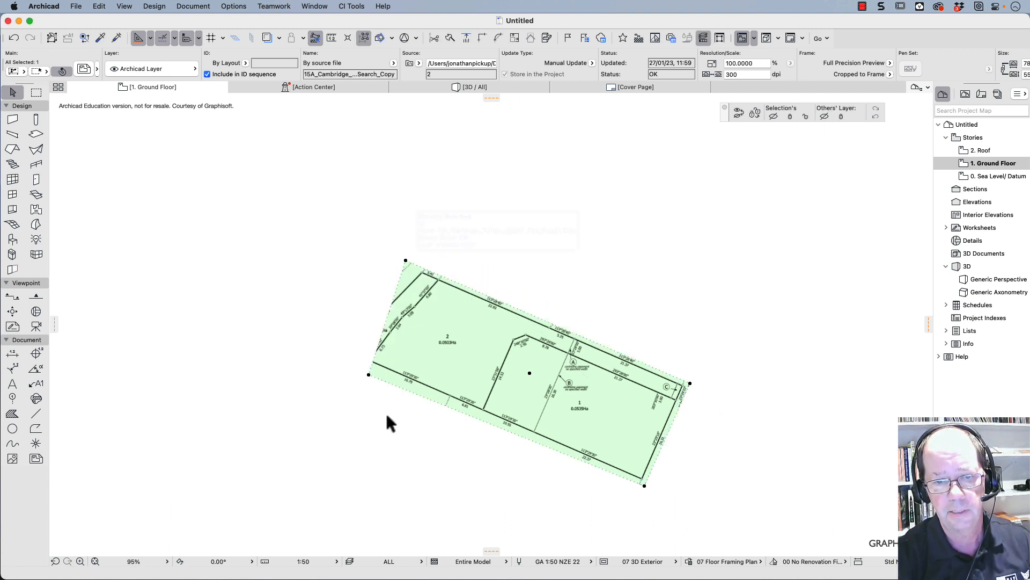
# - Move the crop frame's lower-left corner outward around Lot 3's western tip and its upper-left corner in to Lot 3's northern tip
pyautogui.click(368, 374)
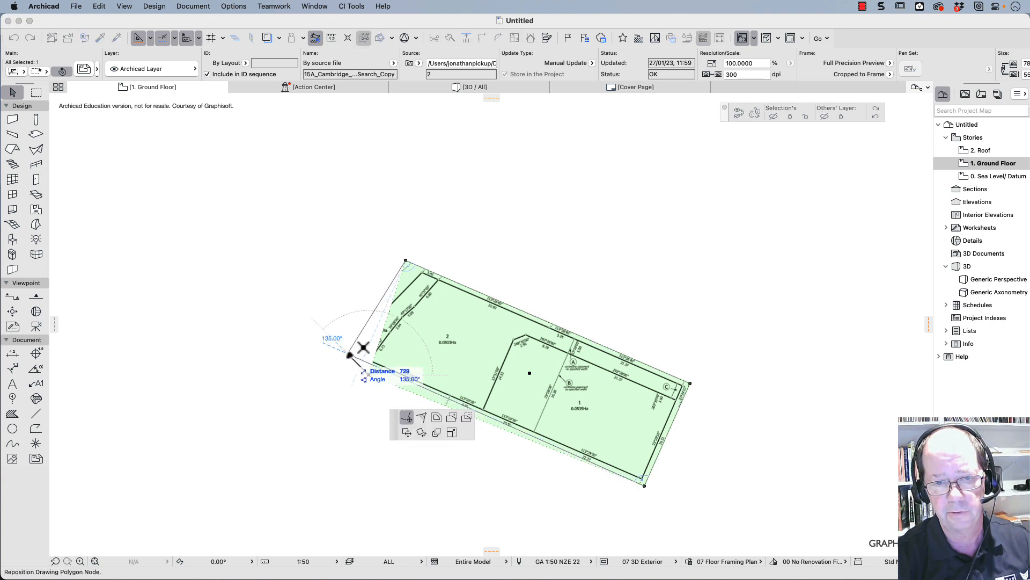
pyautogui.click(348, 354)
pyautogui.click(348, 354)
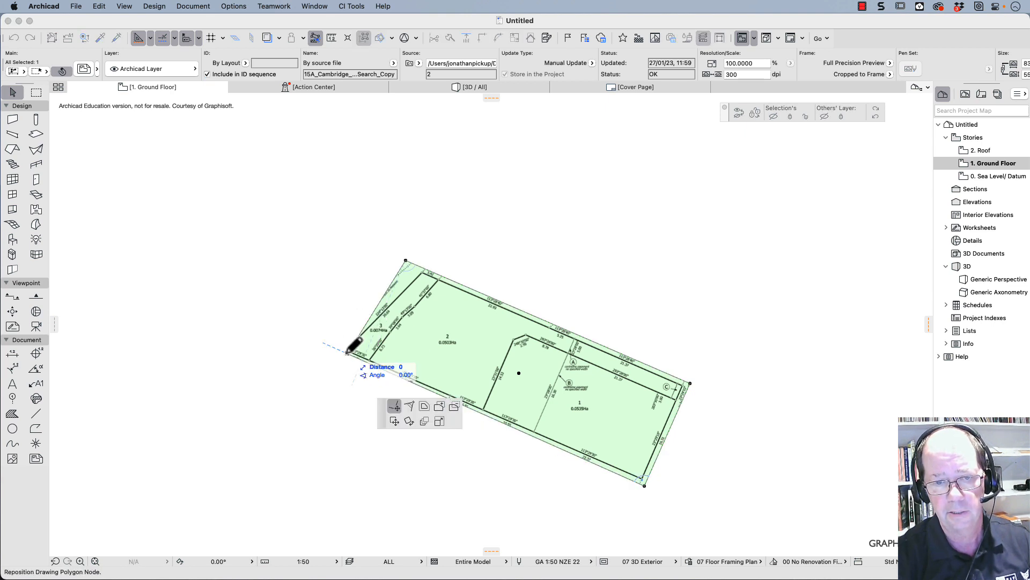
pyautogui.click(341, 351)
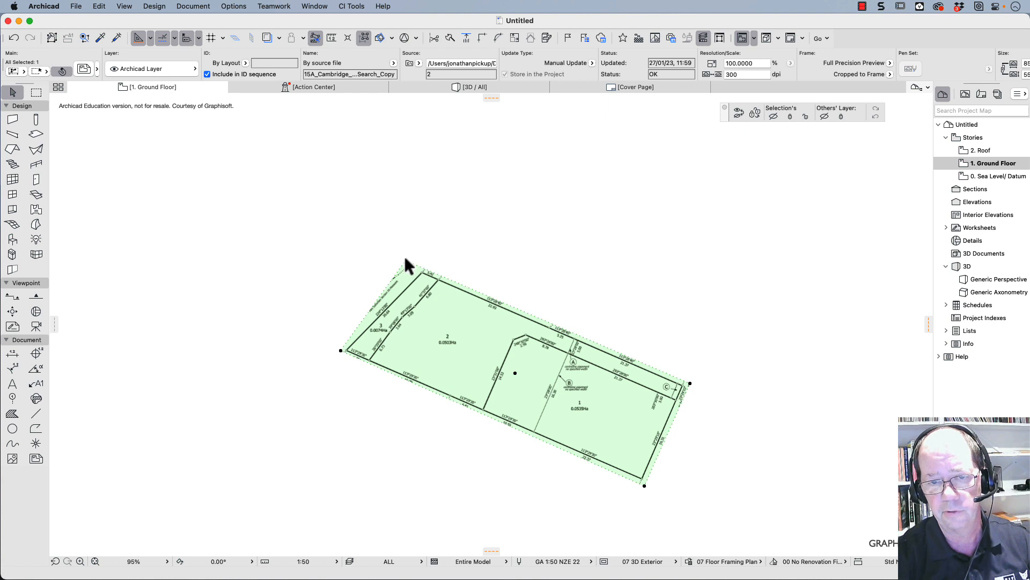
pyautogui.click(406, 260)
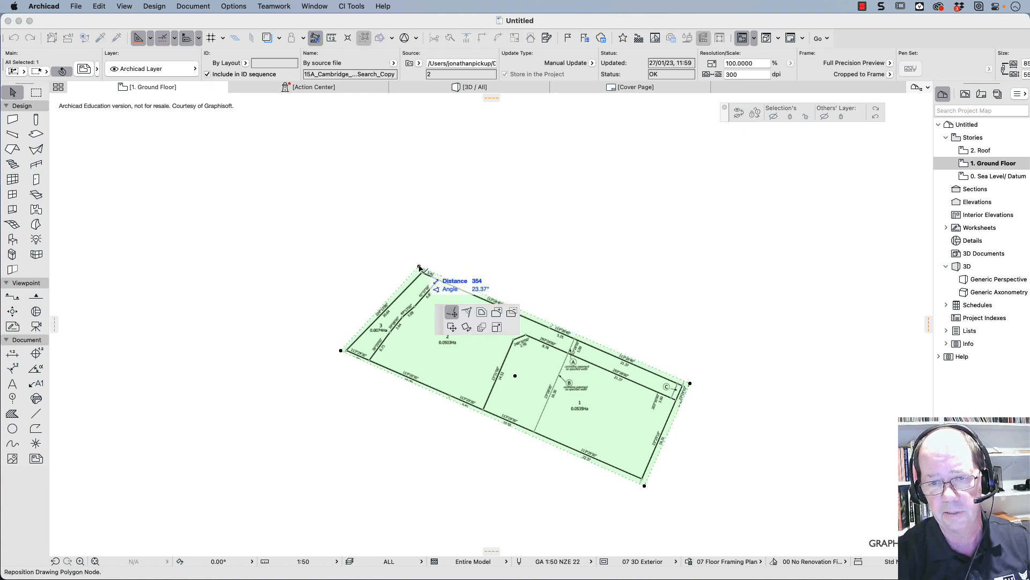
pyautogui.click(419, 267)
pyautogui.click(664, 324)
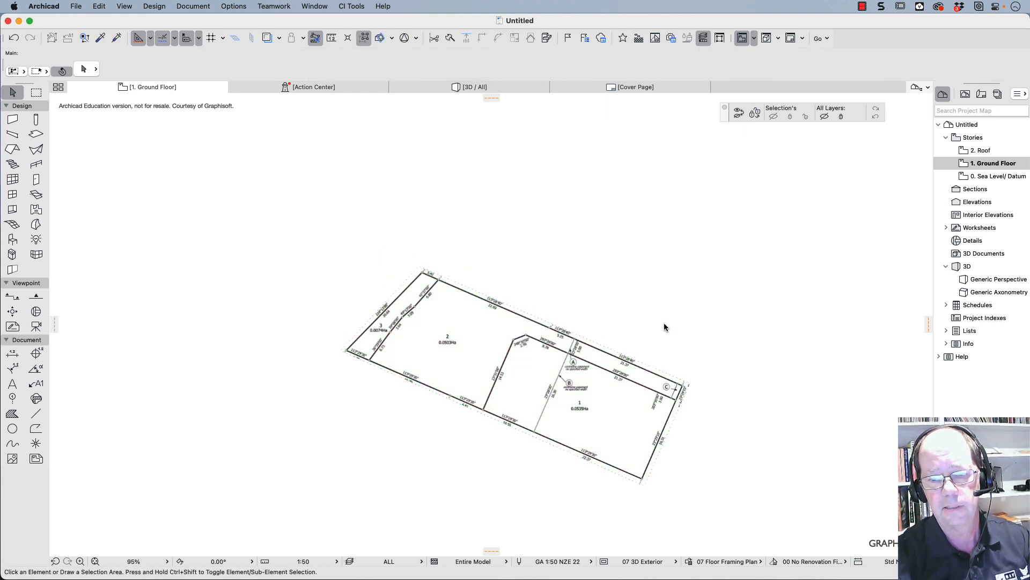
# - Begin a graphically defined Resize of the title plan drawing, with its centerpoint on the boundary peg between the 3.42 and 22.93 lengths
pyautogui.scroll(10, 465, 317)
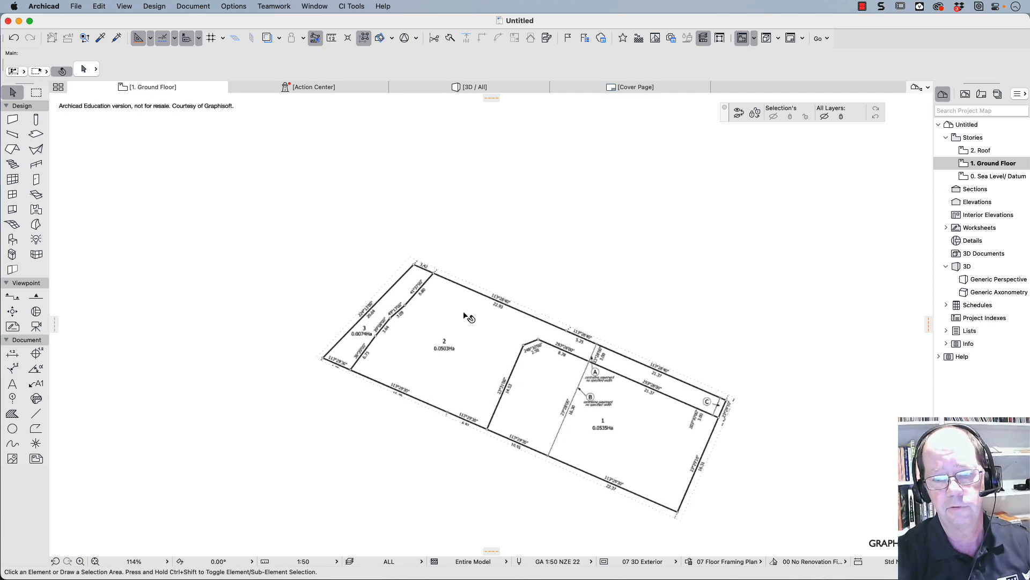
pyautogui.scroll(4, 465, 317)
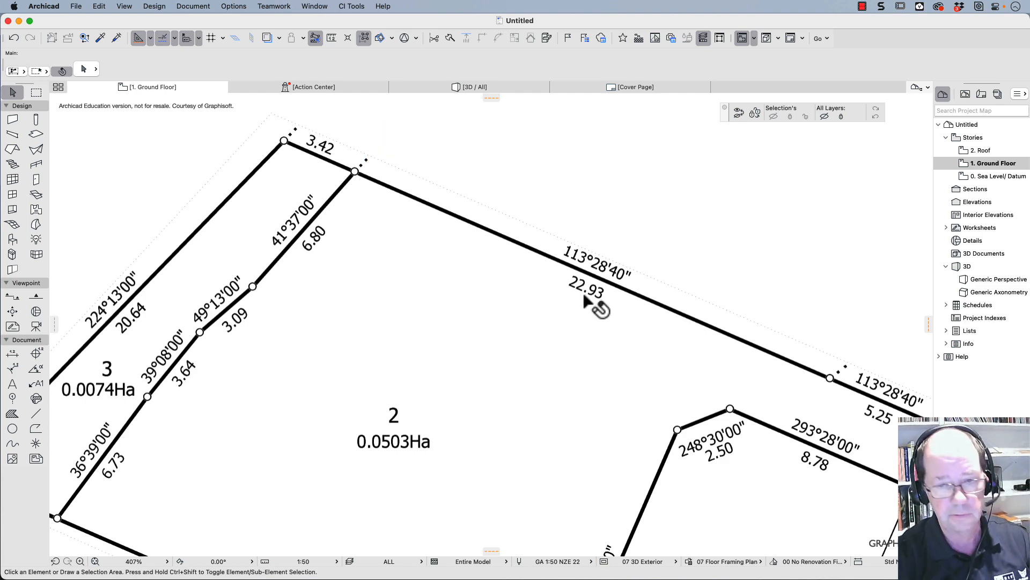
pyautogui.click(476, 240)
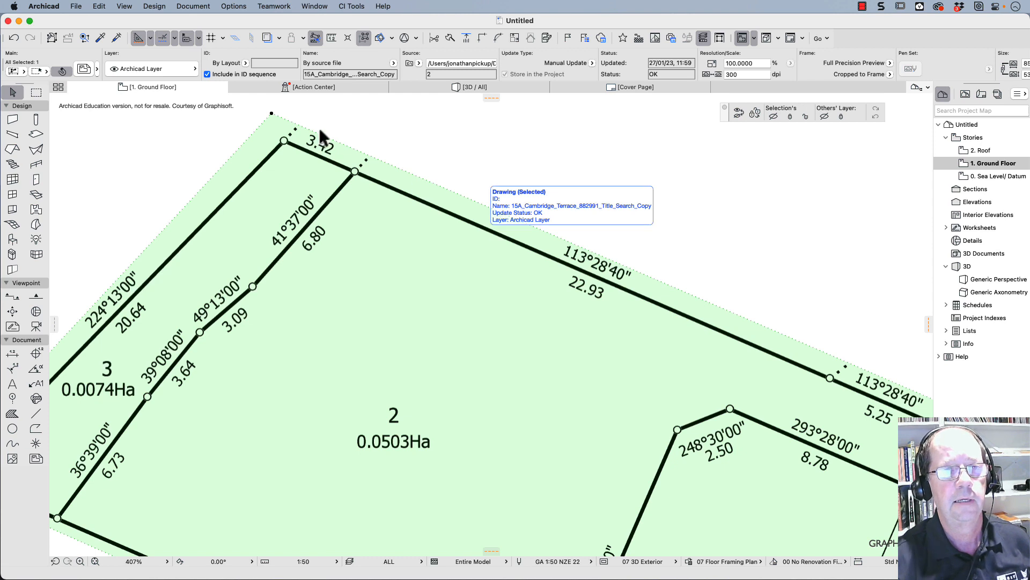
pyautogui.click(100, 7)
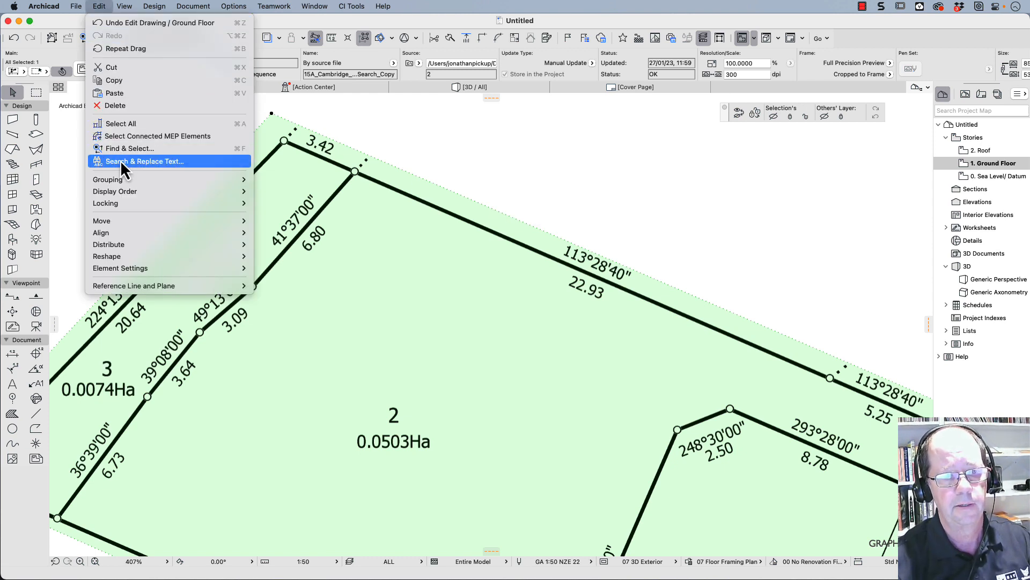
pyautogui.moveTo(129, 256)
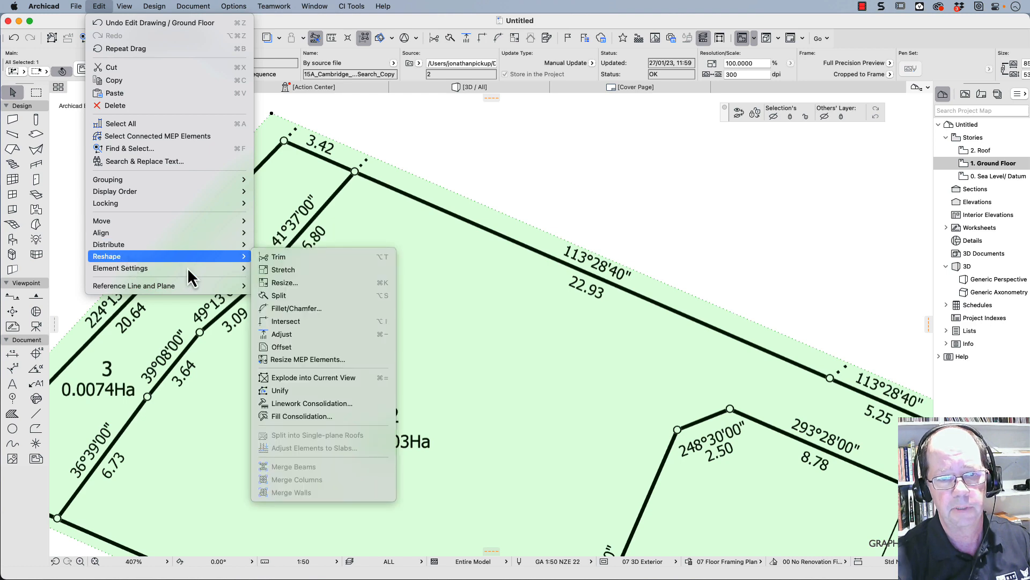
pyautogui.click(295, 283)
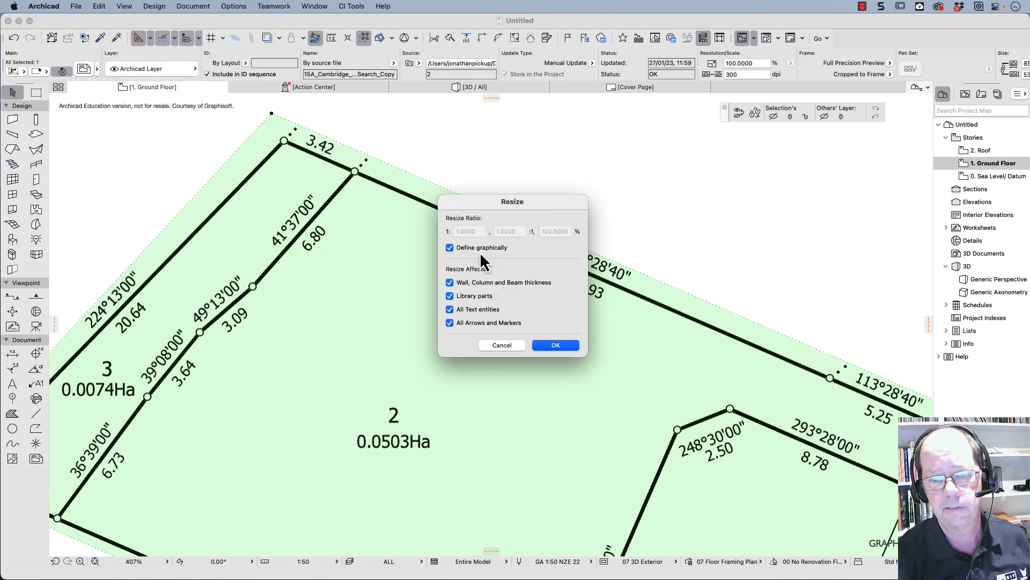
pyautogui.click(555, 346)
pyautogui.scroll(6, 352, 171)
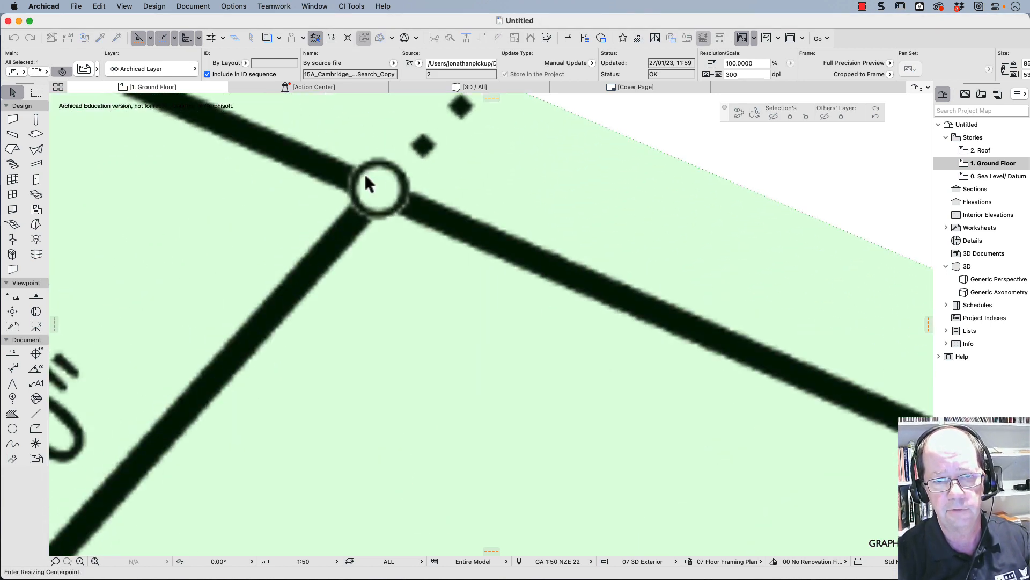
pyautogui.click(379, 193)
# - Scale the drawing by referencing the far peg of Lot 2's 22.93 m boundary and setting that distance to 22930 mm
pyautogui.scroll(-10, 702, 322)
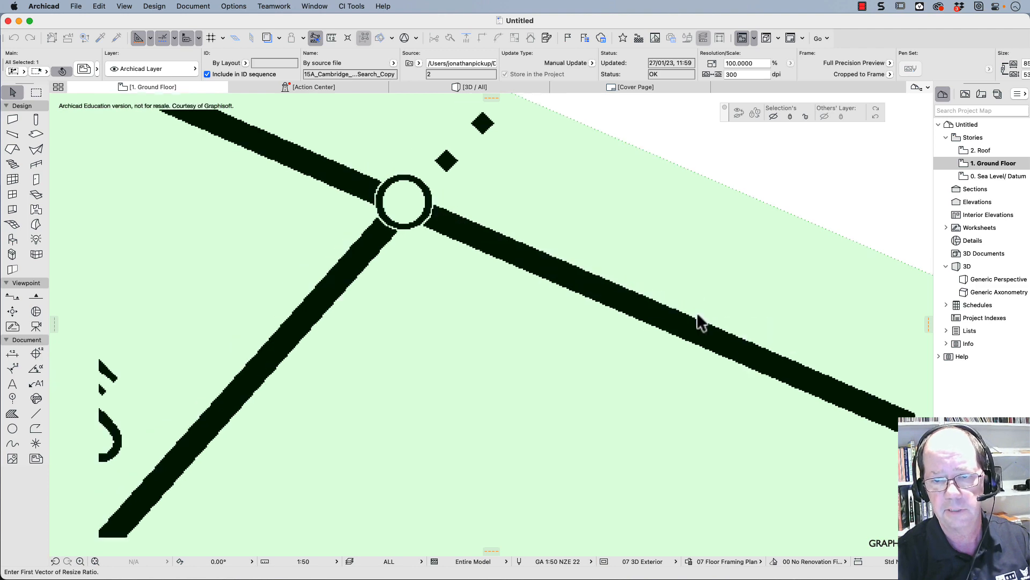
pyautogui.moveTo(706, 327); pyautogui.dragTo(211, 204, button='middle')
pyautogui.scroll(-5, 691, 410)
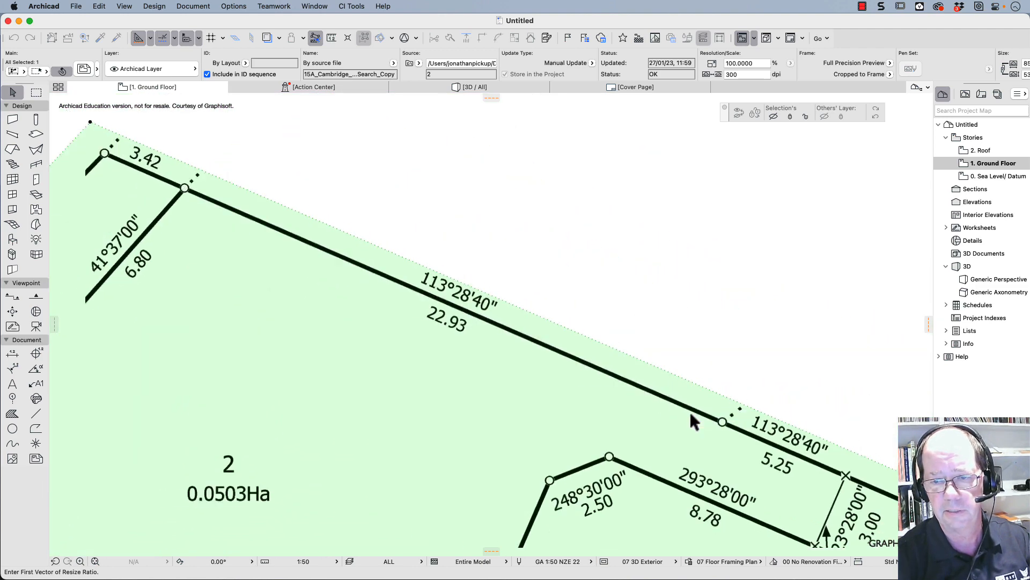
pyautogui.scroll(8, 721, 413)
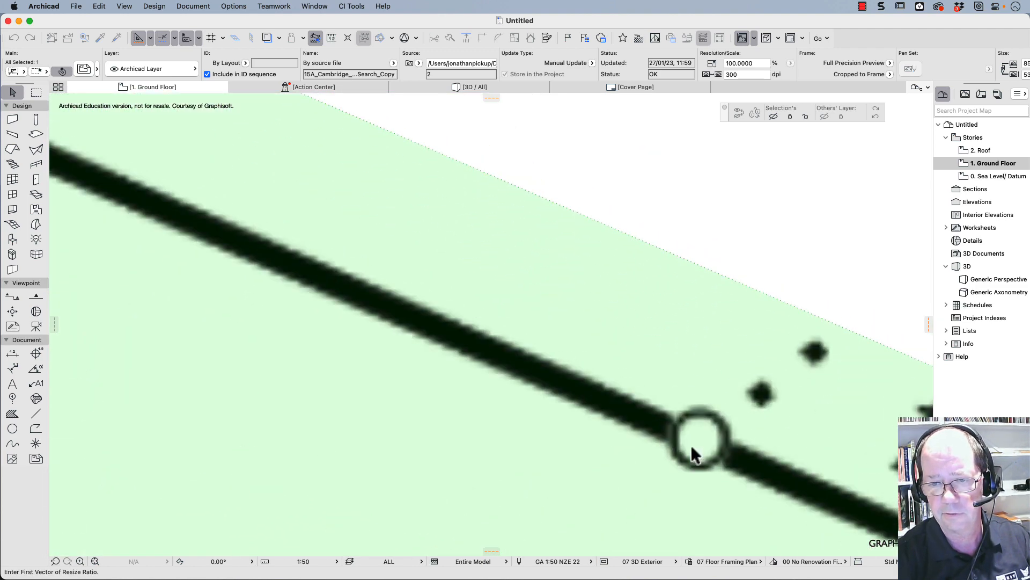
pyautogui.click(697, 440)
pyautogui.scroll(-8, 698, 440)
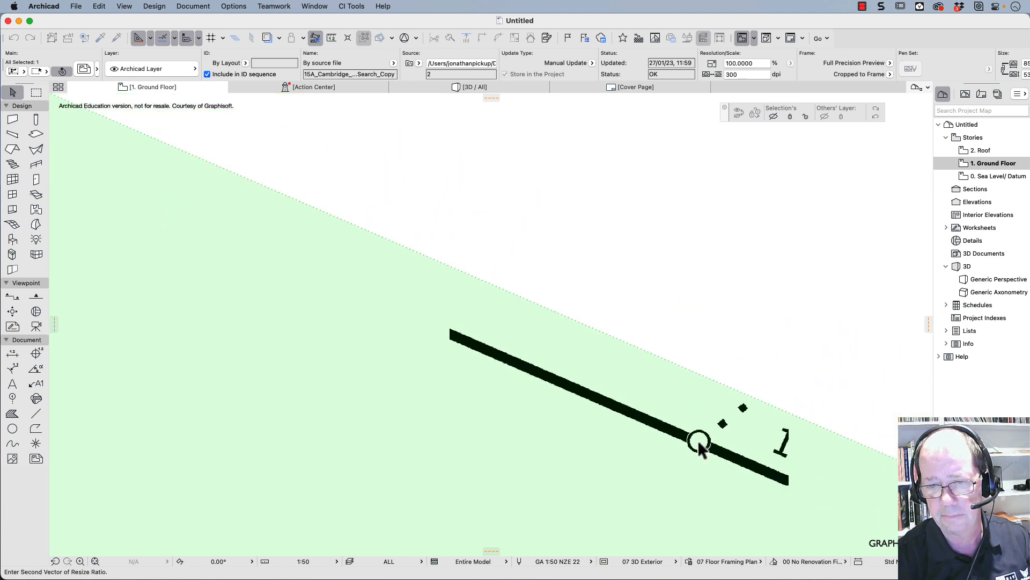
pyautogui.scroll(5, 698, 440)
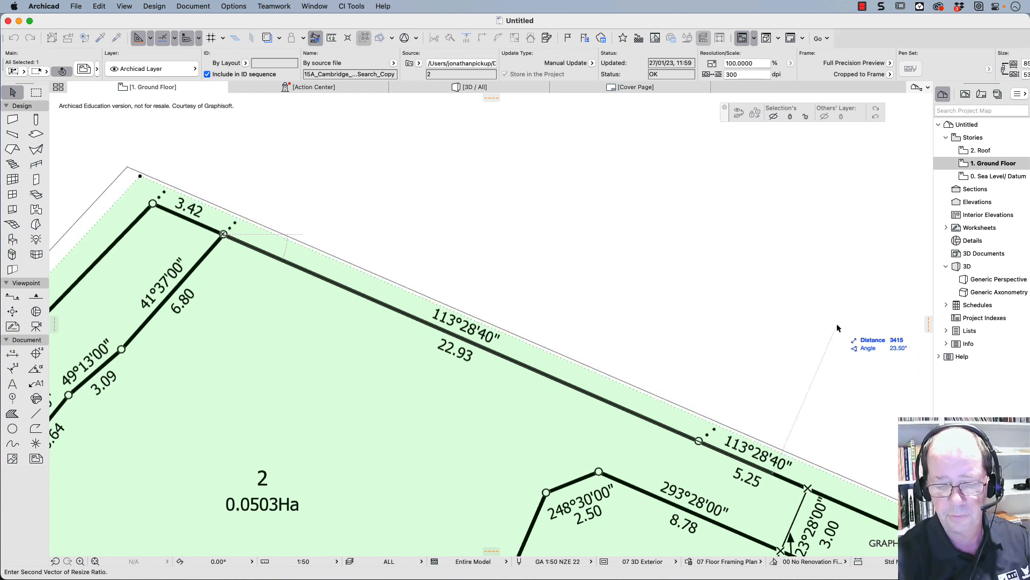
pyautogui.write('229')
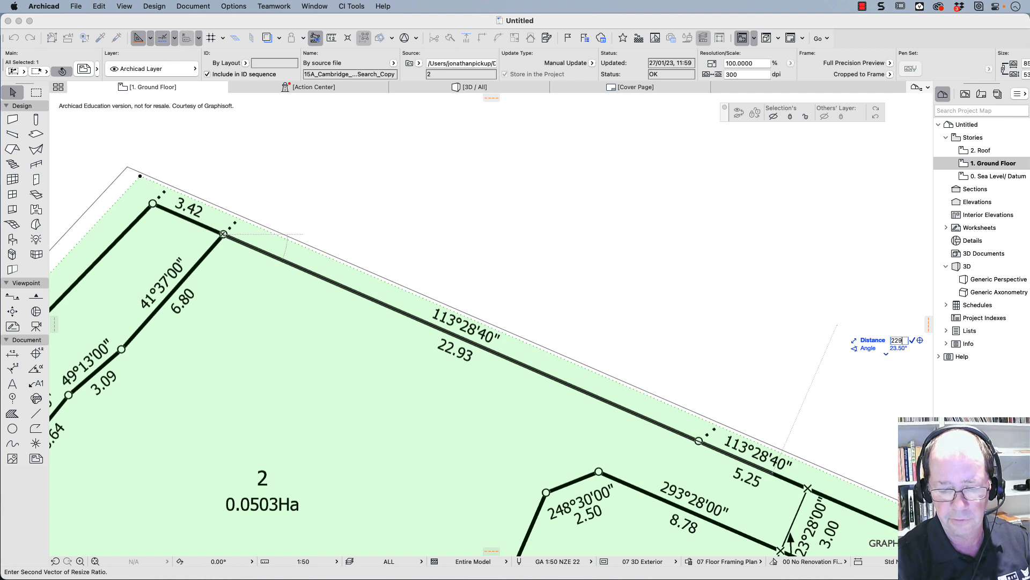
pyautogui.write('30')
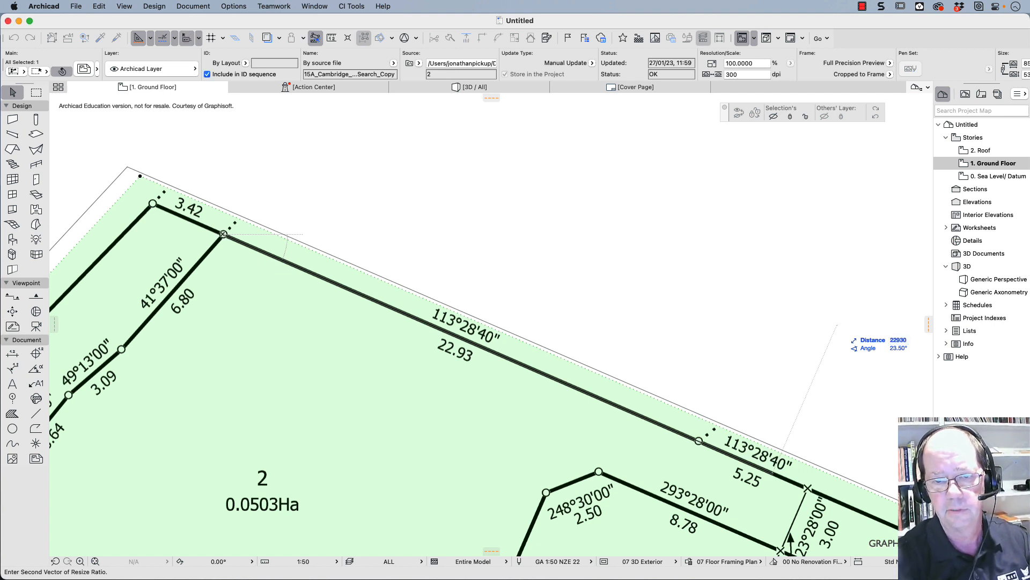
pyautogui.press('Return')
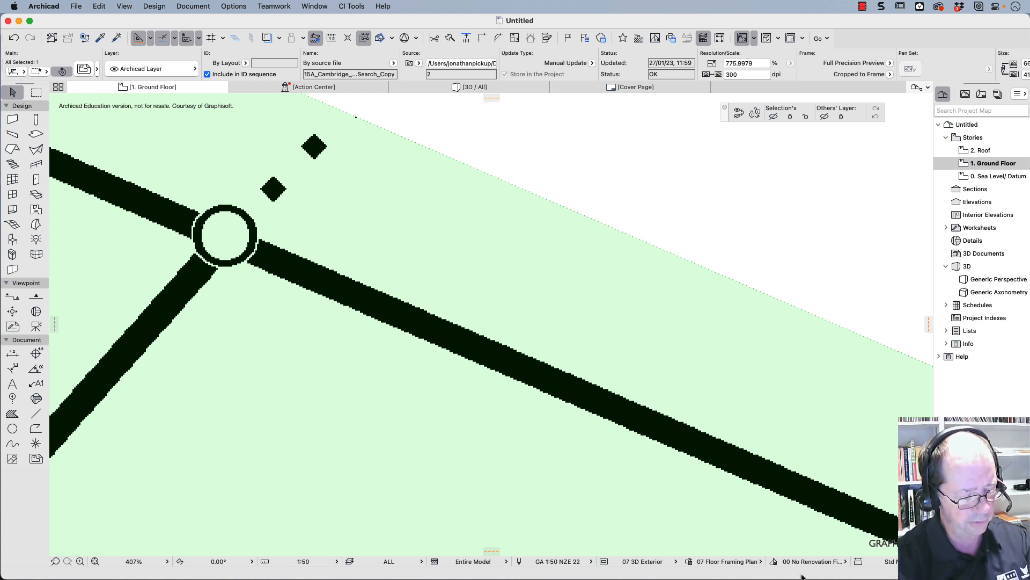
pyautogui.press('super+apostrophe')
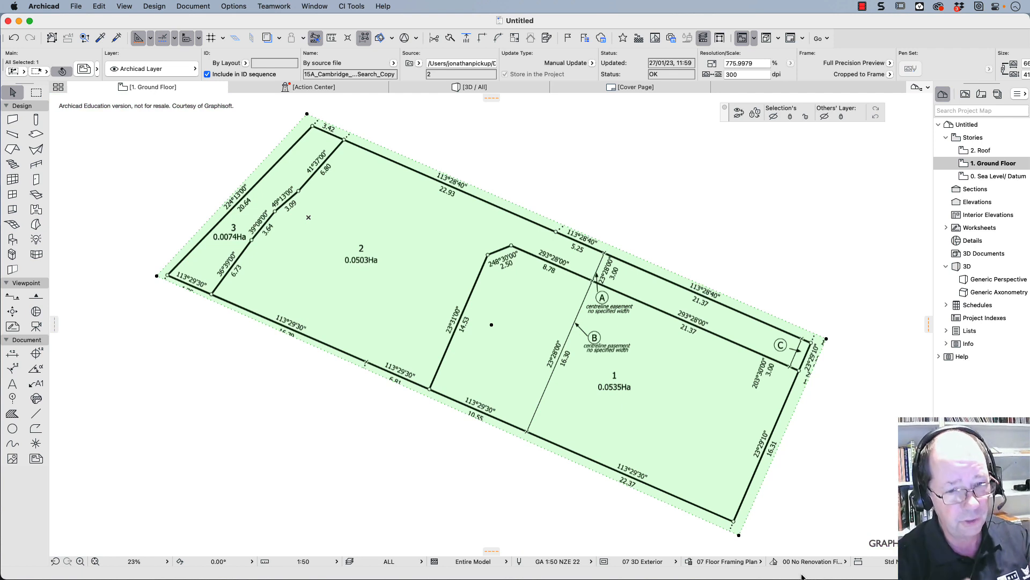
# - Save the project to the Desktop as Week5.pln in Archicad Solo Project format
pyautogui.click(76, 6)
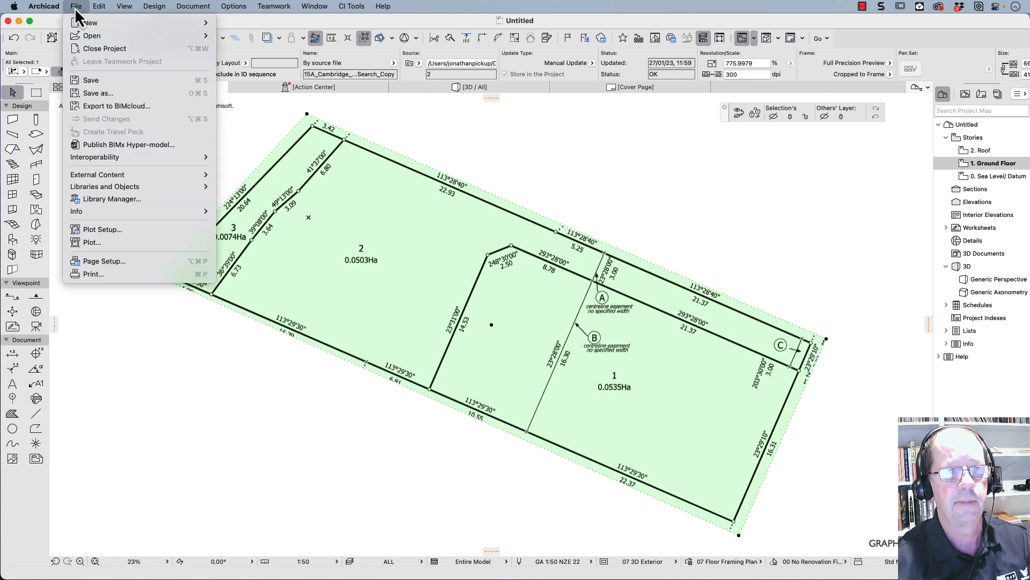
pyautogui.click(90, 83)
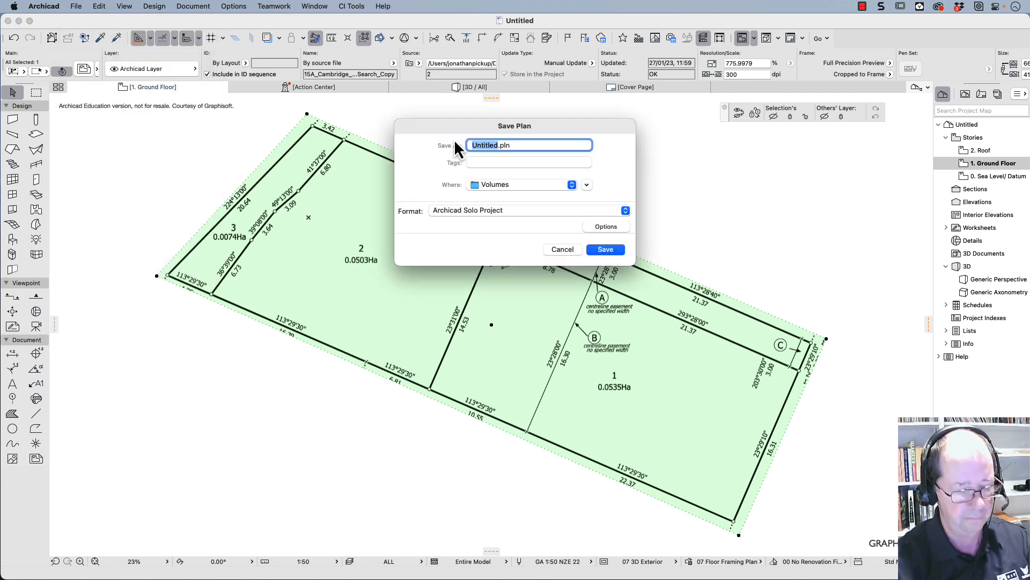
pyautogui.write('Wee')
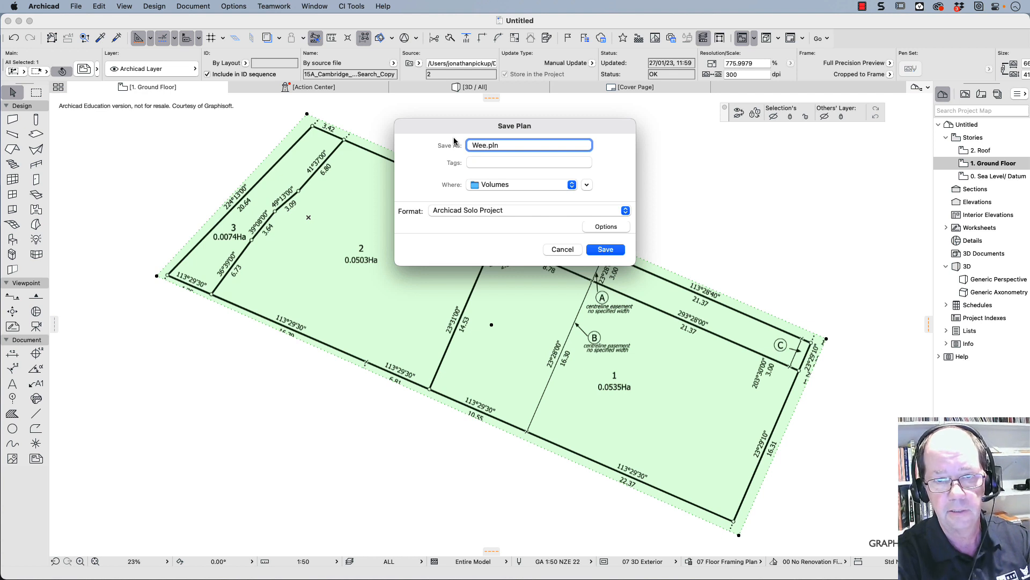
pyautogui.write('k5')
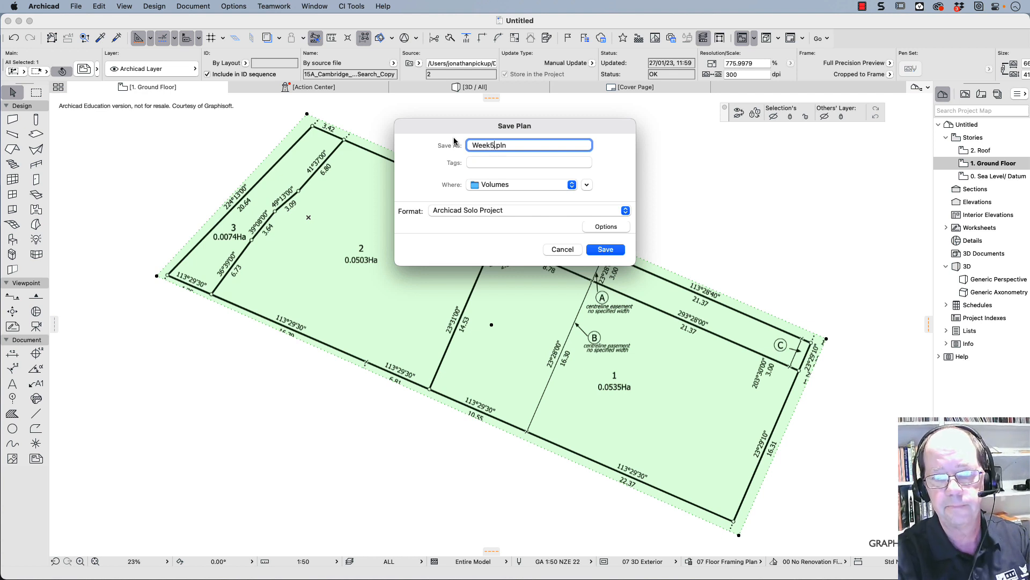
pyautogui.press('Return')
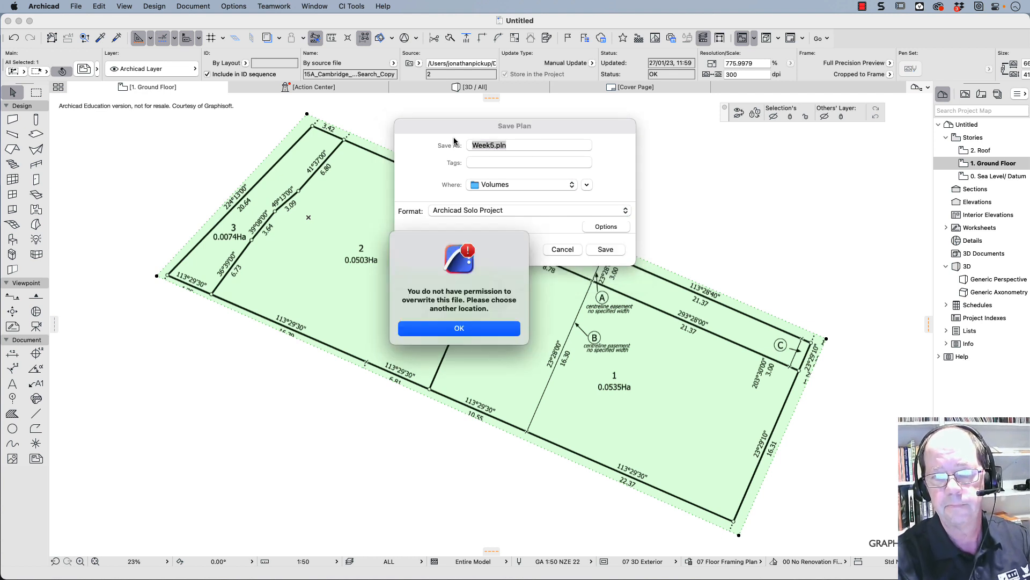
pyautogui.click(431, 330)
pyautogui.click(497, 186)
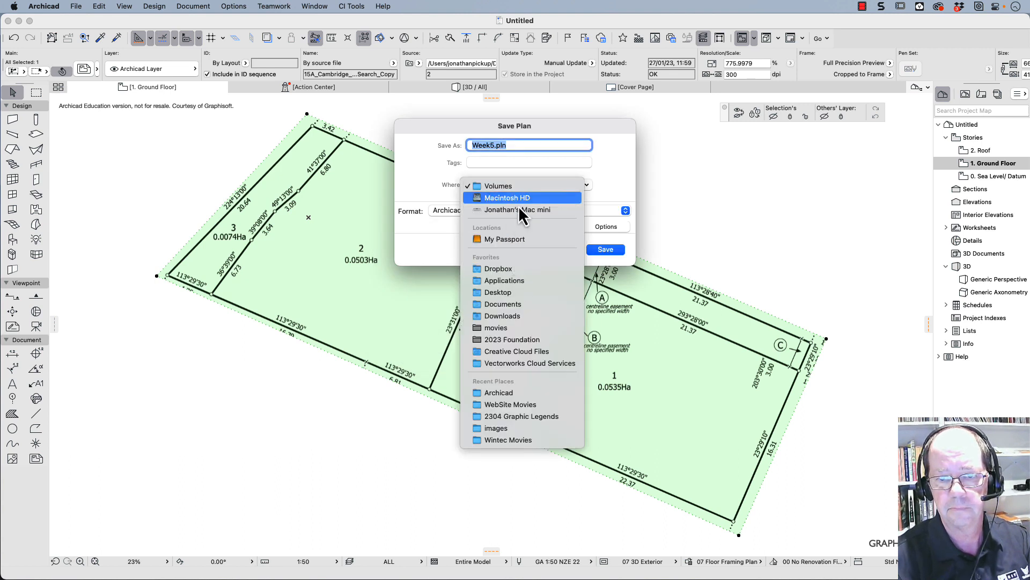
pyautogui.click(528, 293)
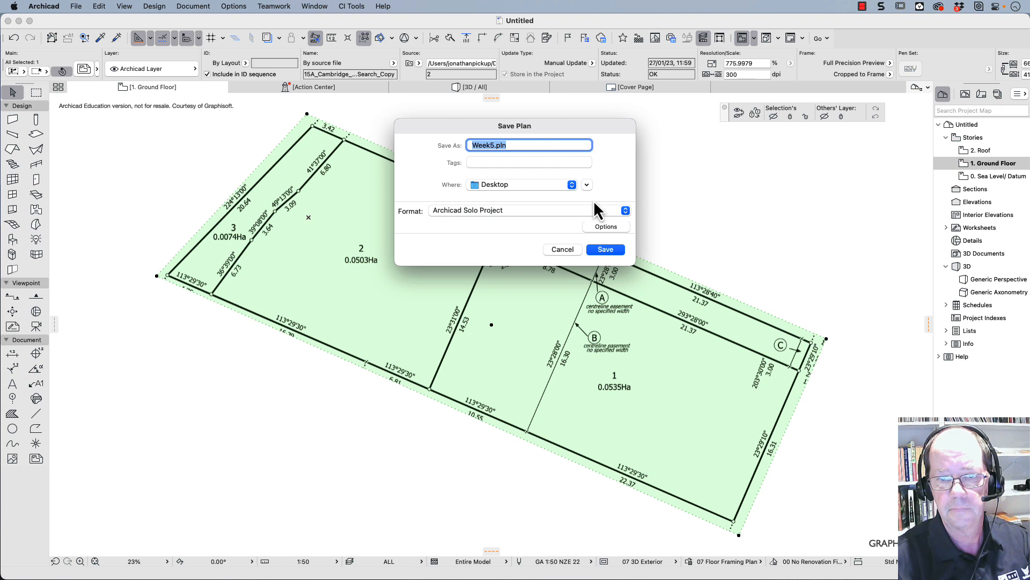
pyautogui.click(606, 249)
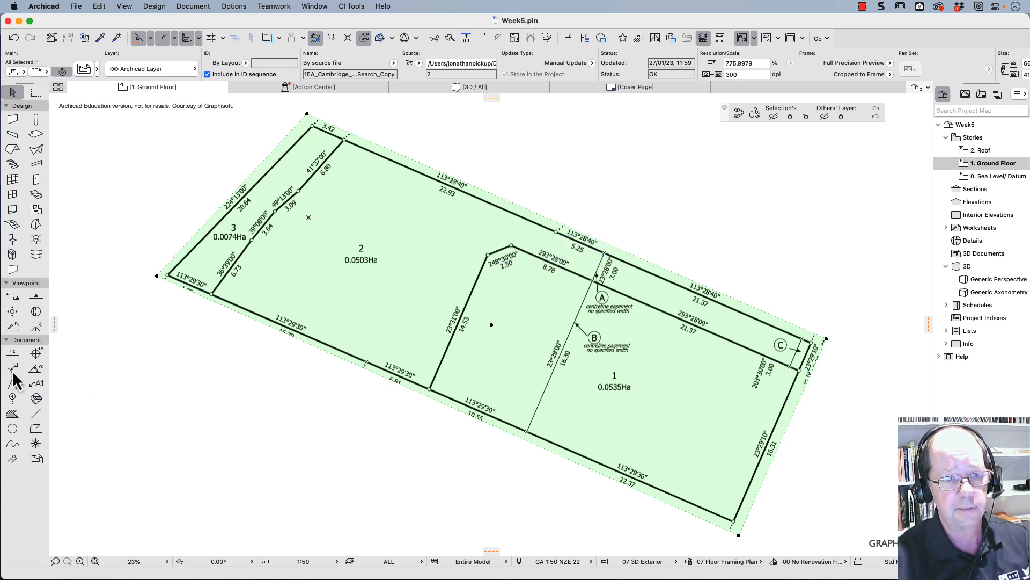
# - Search the object library for north and make North Symbol 26 the Object tool's default
pyautogui.click(13, 243)
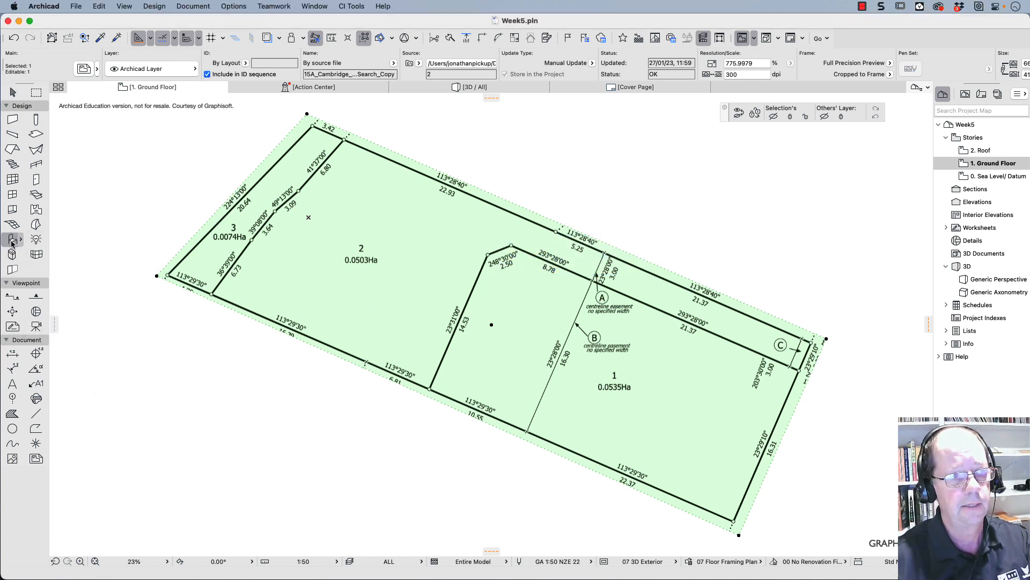
pyautogui.click(13, 241)
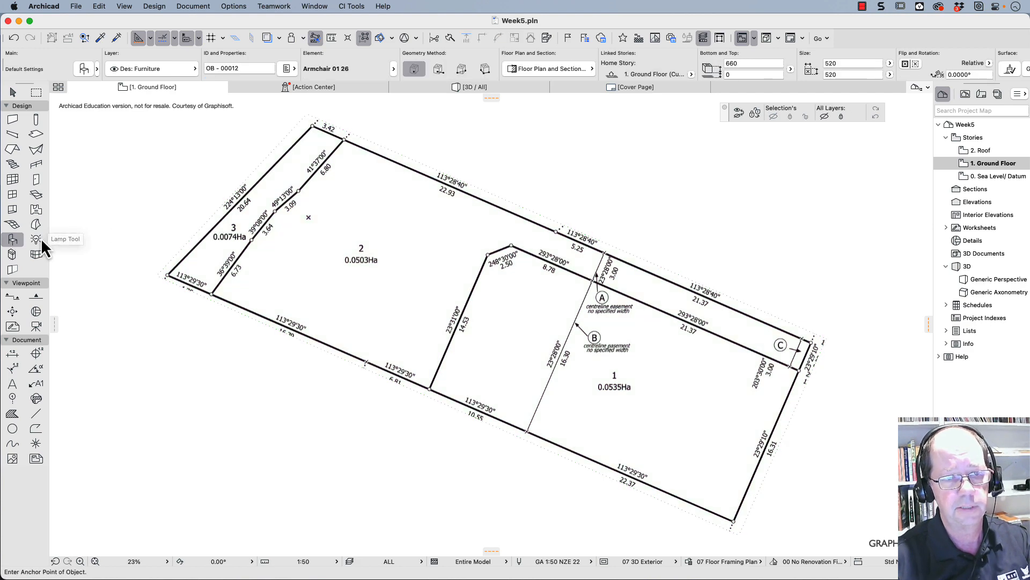
pyautogui.doubleClick(13, 240)
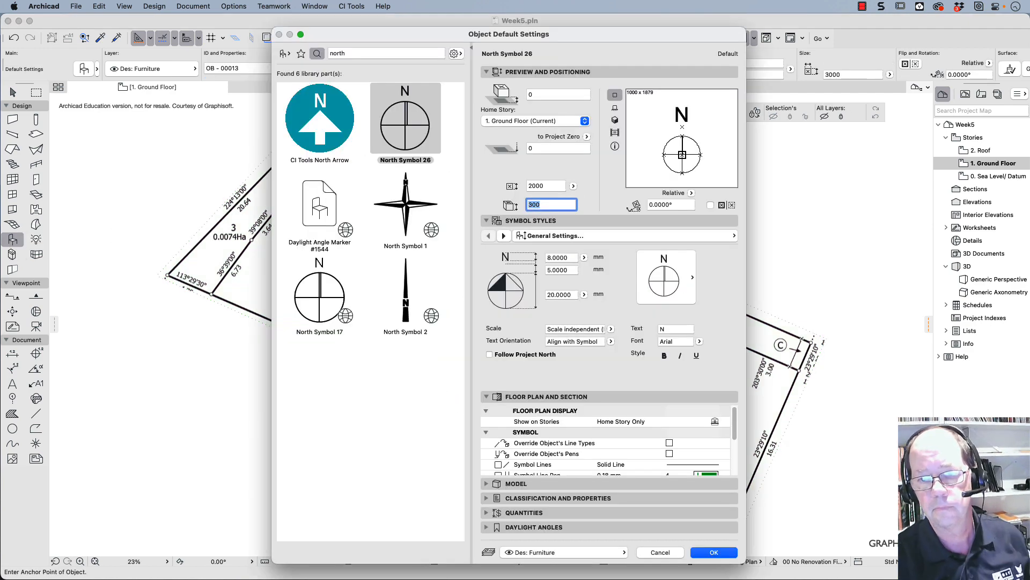
pyautogui.click(718, 555)
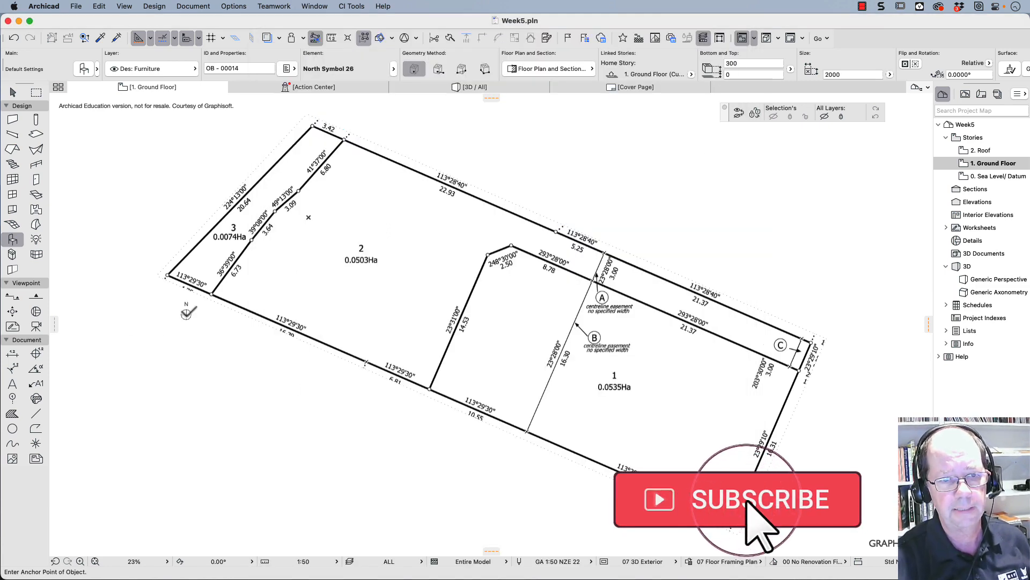
# - Place the north symbol just outside the crop frame below Lot 3's short southern boundary and select it
pyautogui.scroll(5, 182, 309)
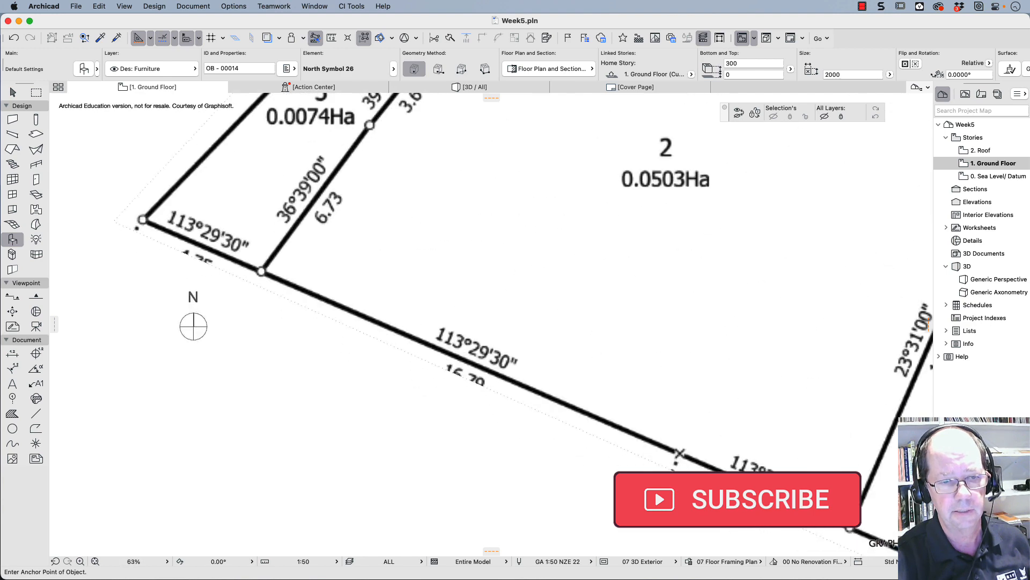
pyautogui.scroll(4, 182, 307)
pyautogui.click(182, 308)
pyautogui.click(226, 349)
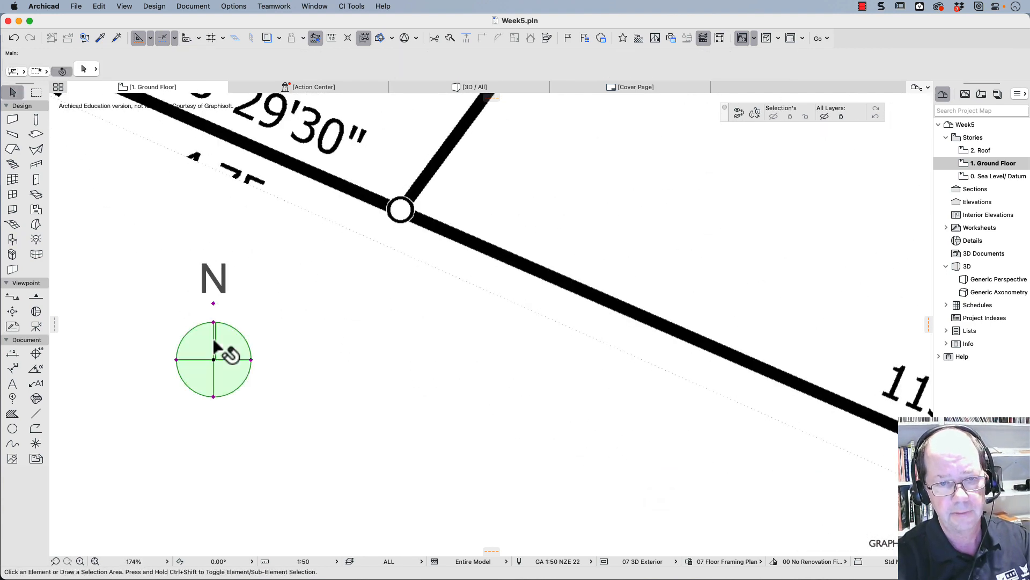
# - Stretch the north symbol's circle outward about its centre to roughly two and a half times its diameter
pyautogui.click(251, 359)
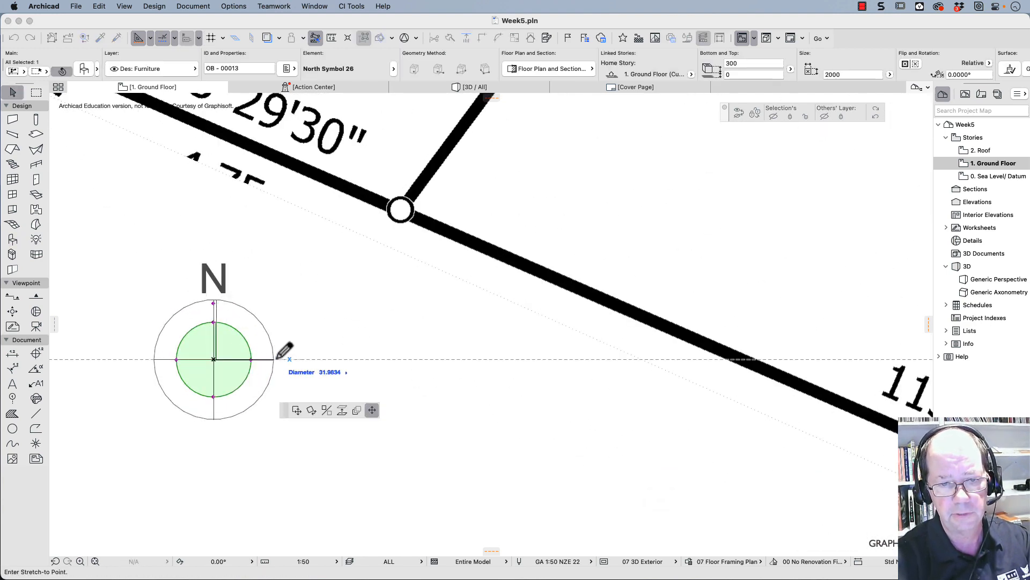
pyautogui.click(315, 360)
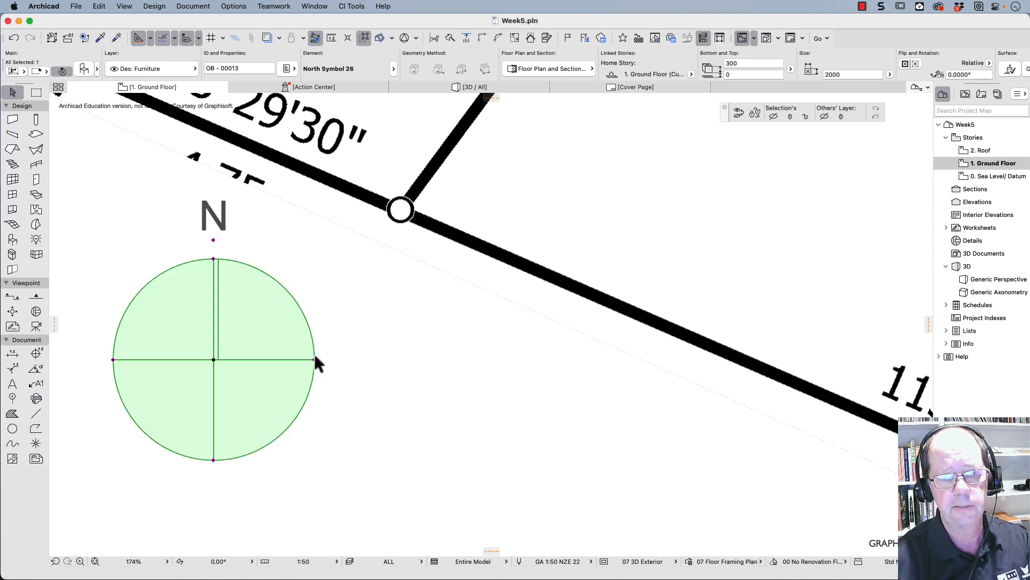
pyautogui.scroll(-5, 315, 358)
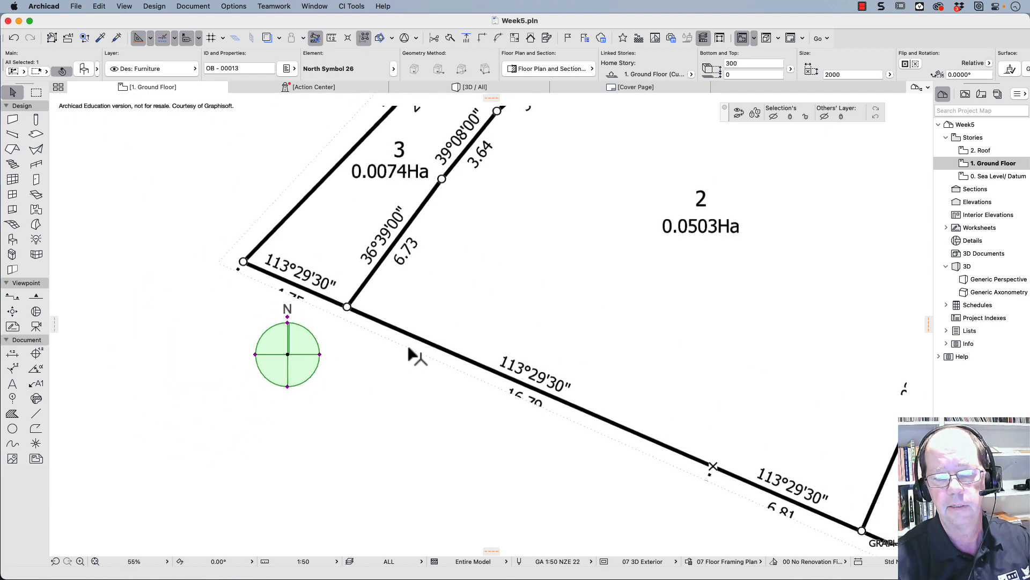
pyautogui.scroll(-4, 410, 349)
pyautogui.moveTo(416, 334); pyautogui.dragTo(247, 261, button='middle')
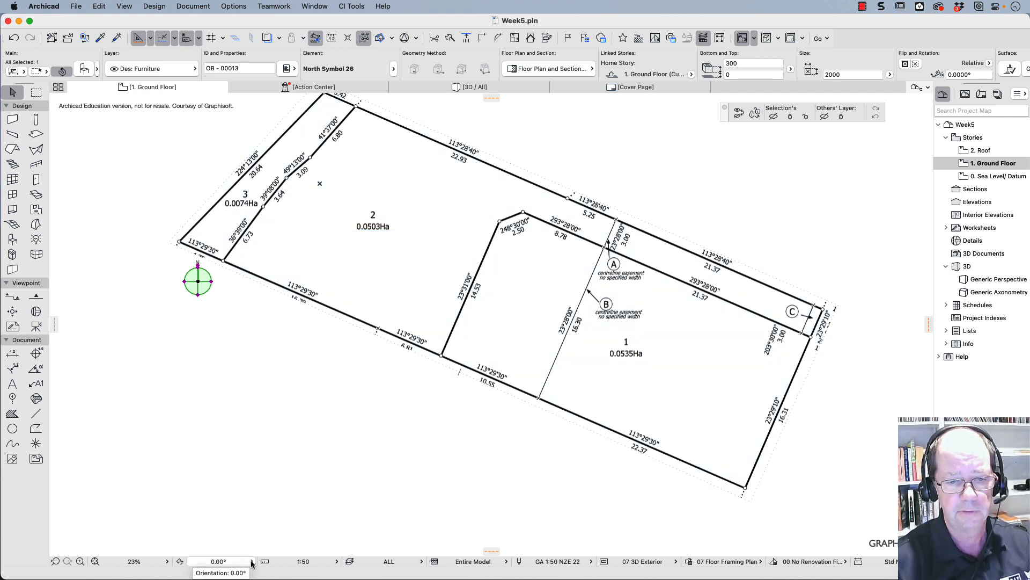
# - Start setting the view orientation graphically, centring the rotation on the southern peg between Lots 3 and 2 and starting the arc at Lot 1's south-east peg
pyautogui.click(251, 561)
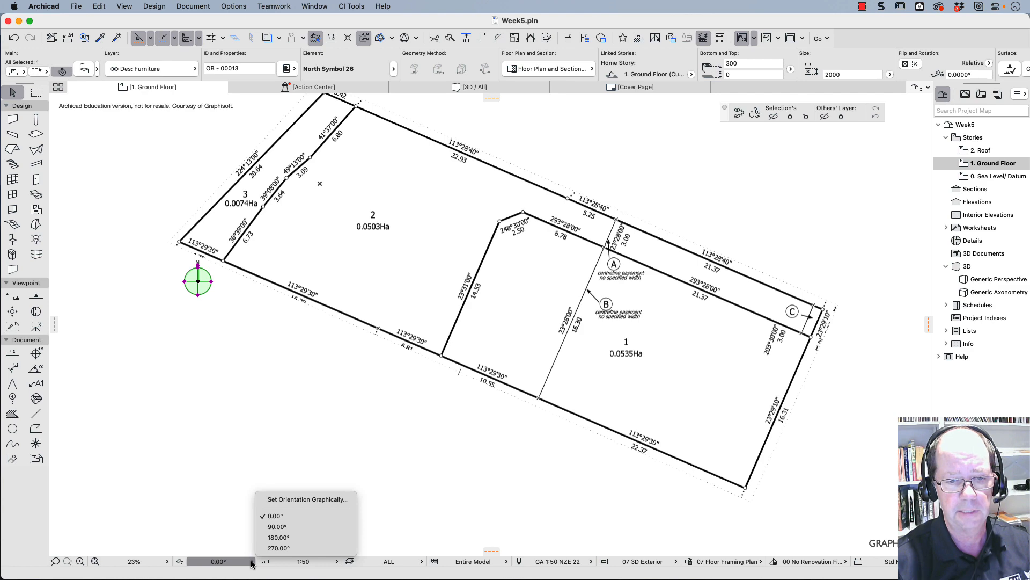
pyautogui.click(307, 501)
pyautogui.scroll(10, 225, 262)
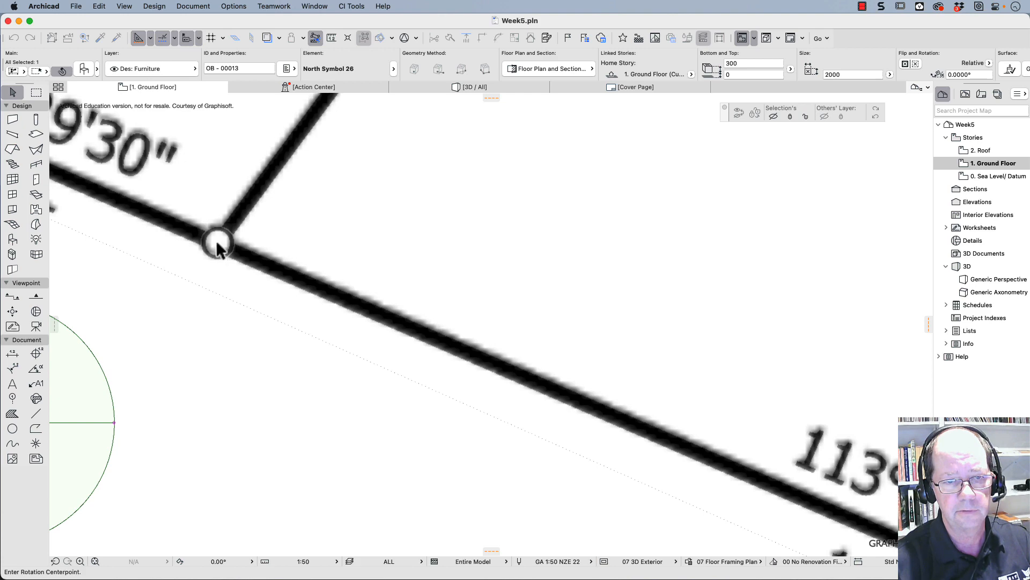
pyautogui.click(218, 243)
pyautogui.scroll(-10, 635, 416)
pyautogui.moveTo(713, 445); pyautogui.dragTo(174, 248, button='middle')
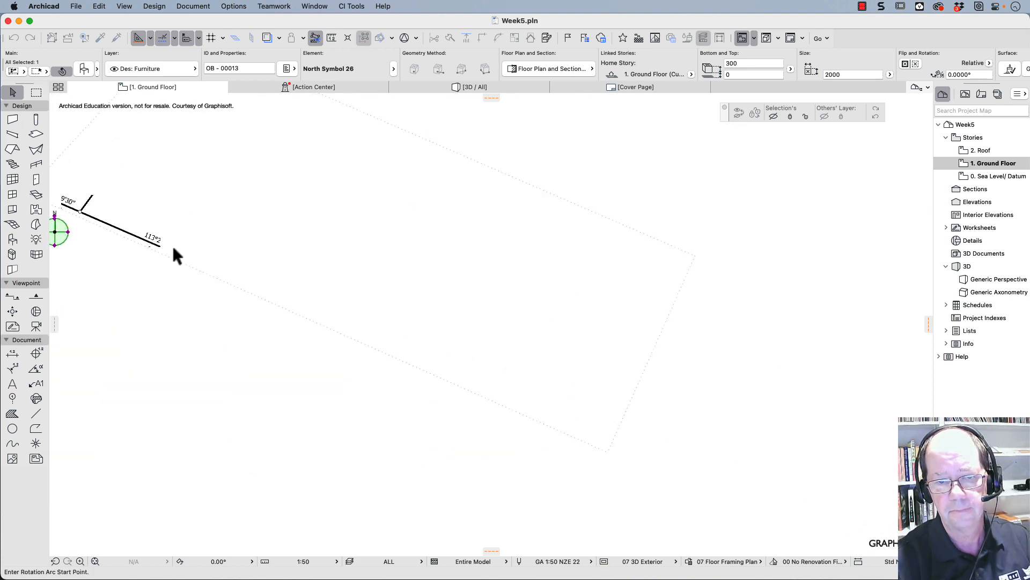
pyautogui.scroll(8, 602, 437)
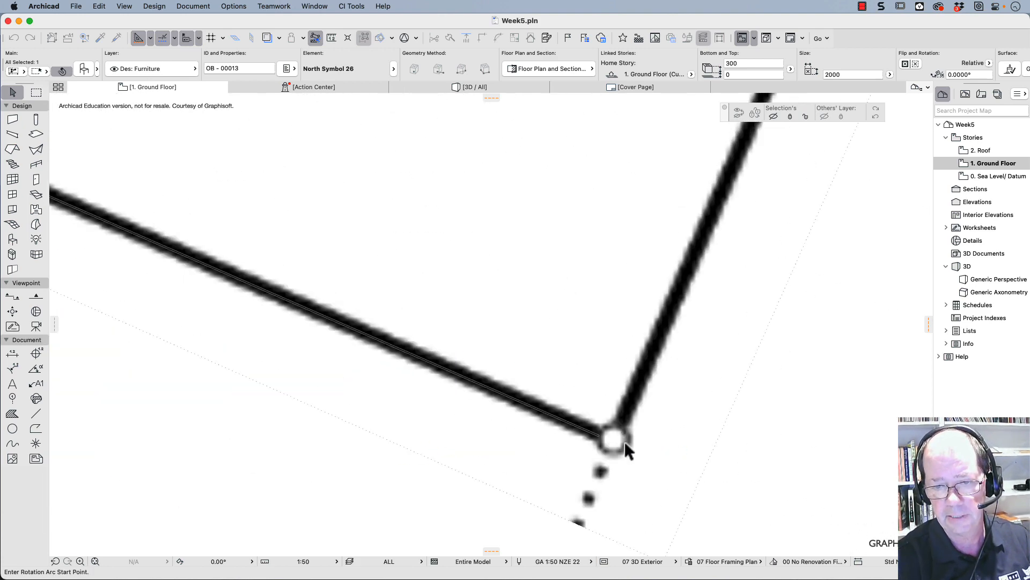
pyautogui.scroll(3, 625, 441)
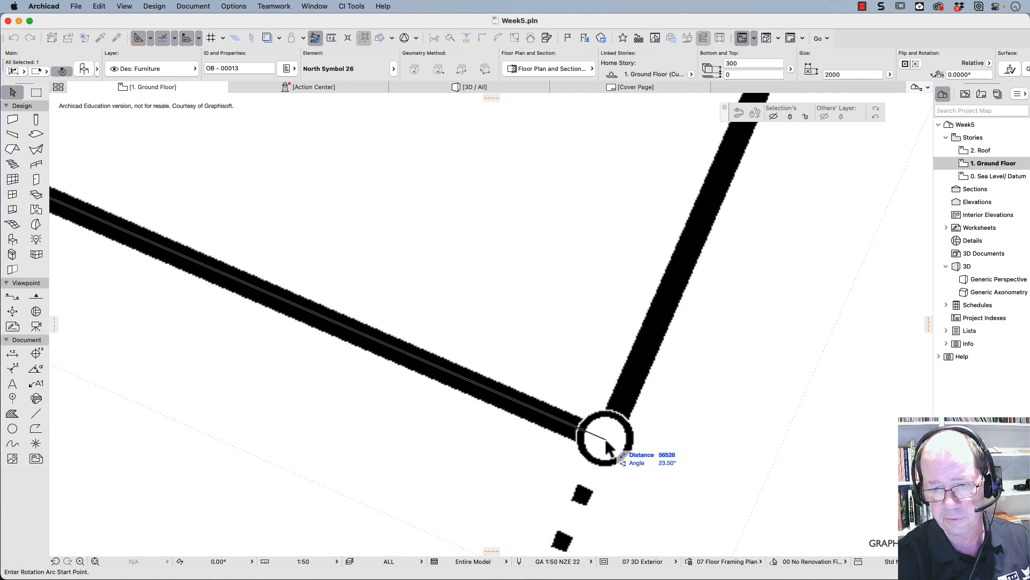
pyautogui.click(607, 445)
# - Complete the view rotation at 23.50° so the southern boundary runs horizontally, and deselect the north symbol
pyautogui.scroll(-8, 606, 446)
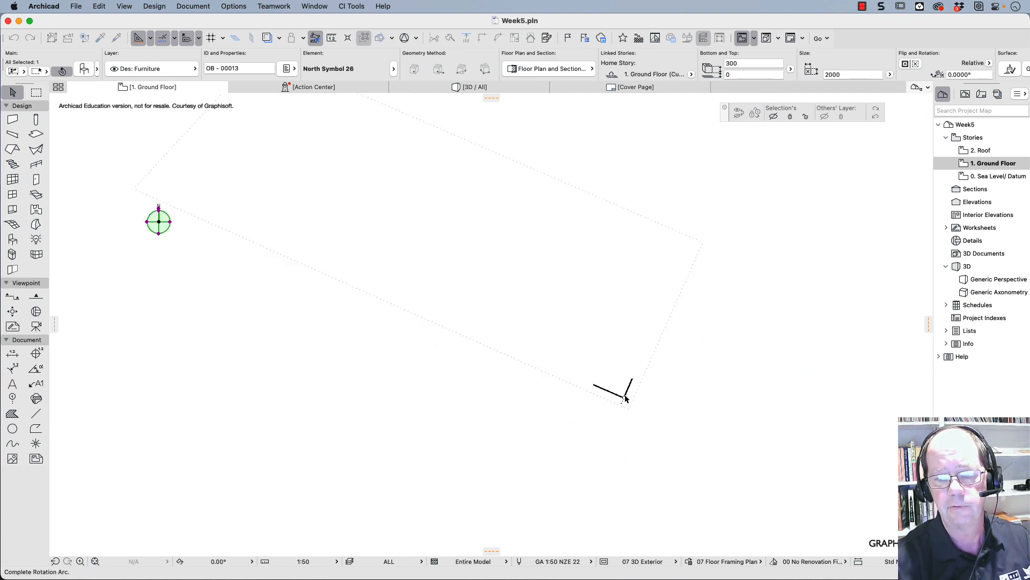
pyautogui.scroll(-5, 626, 398)
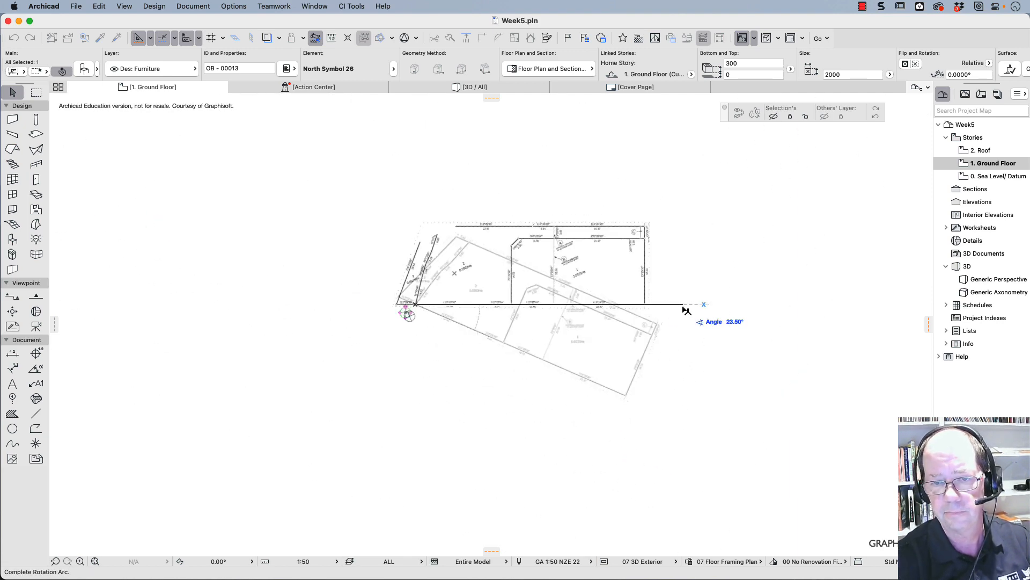
pyautogui.click(686, 309)
pyautogui.scroll(3, 517, 301)
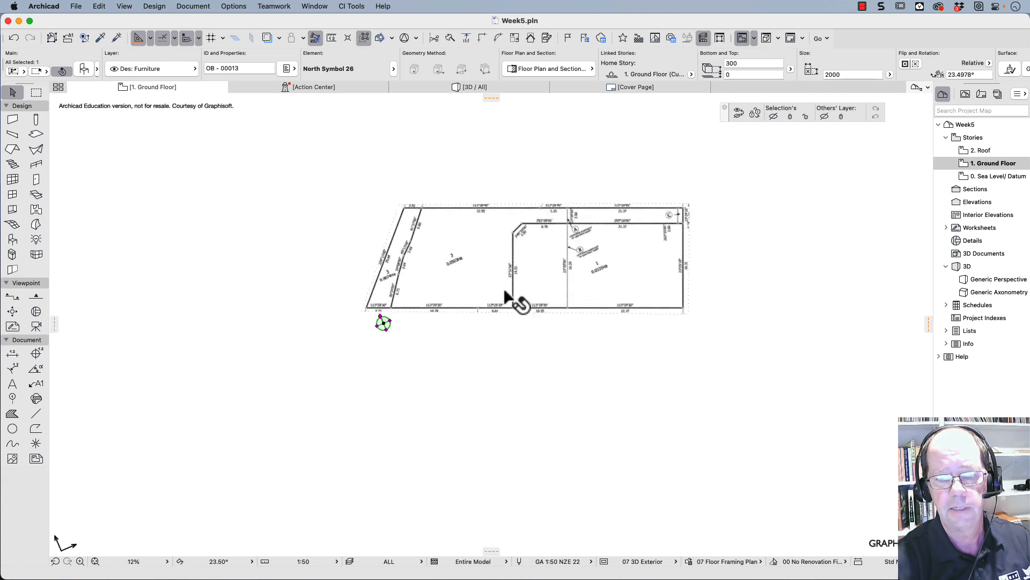
pyautogui.click(319, 366)
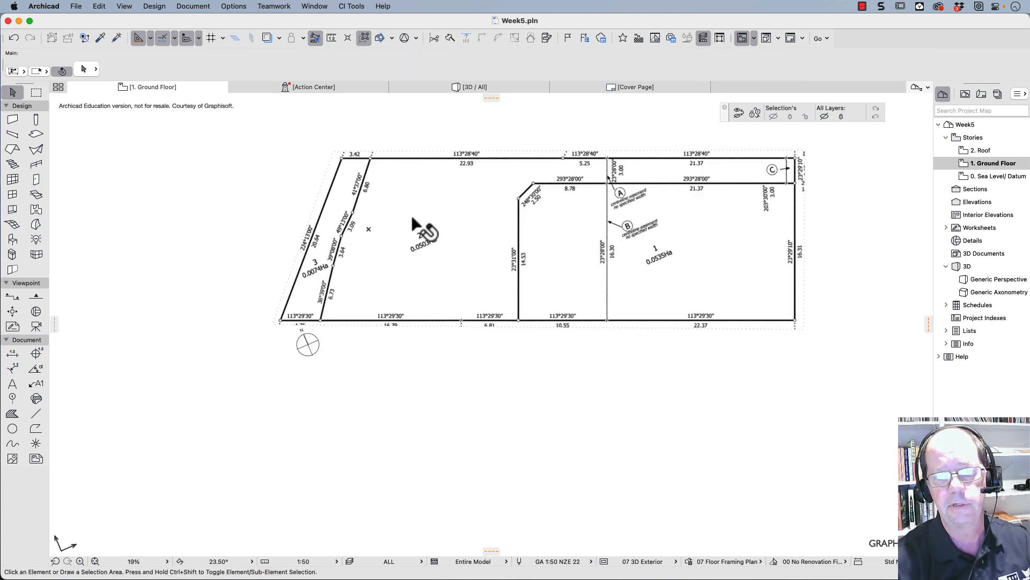
pyautogui.scroll(5, 418, 268)
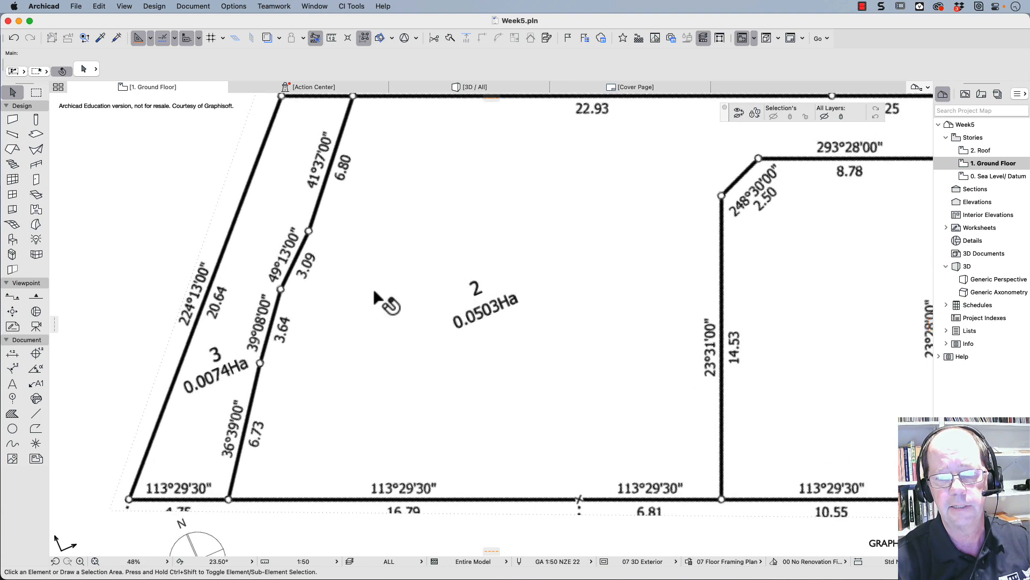
pyautogui.scroll(-2, 375, 293)
pyautogui.moveTo(376, 294); pyautogui.dragTo(382, 326, button='middle')
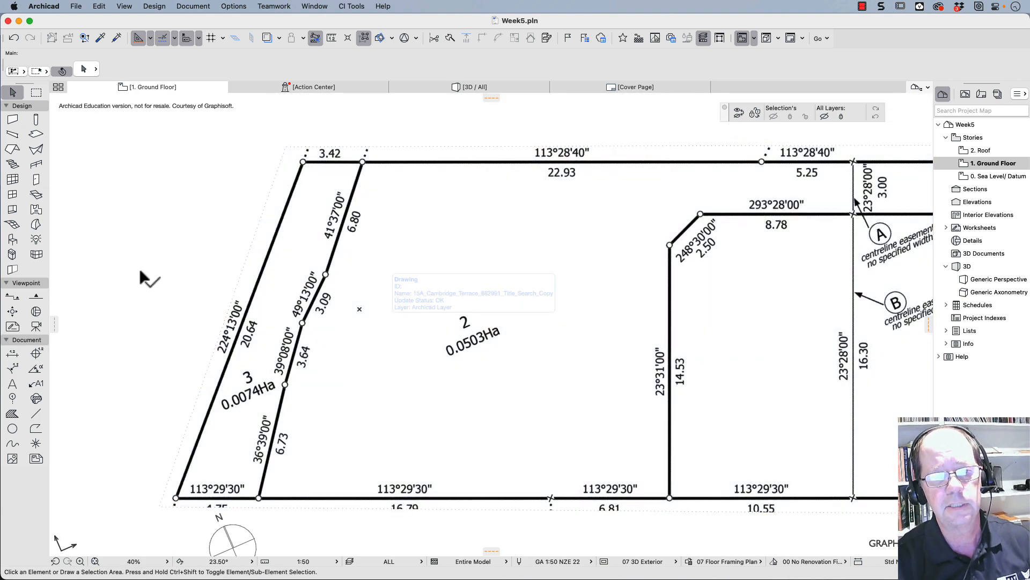
pyautogui.click(140, 270)
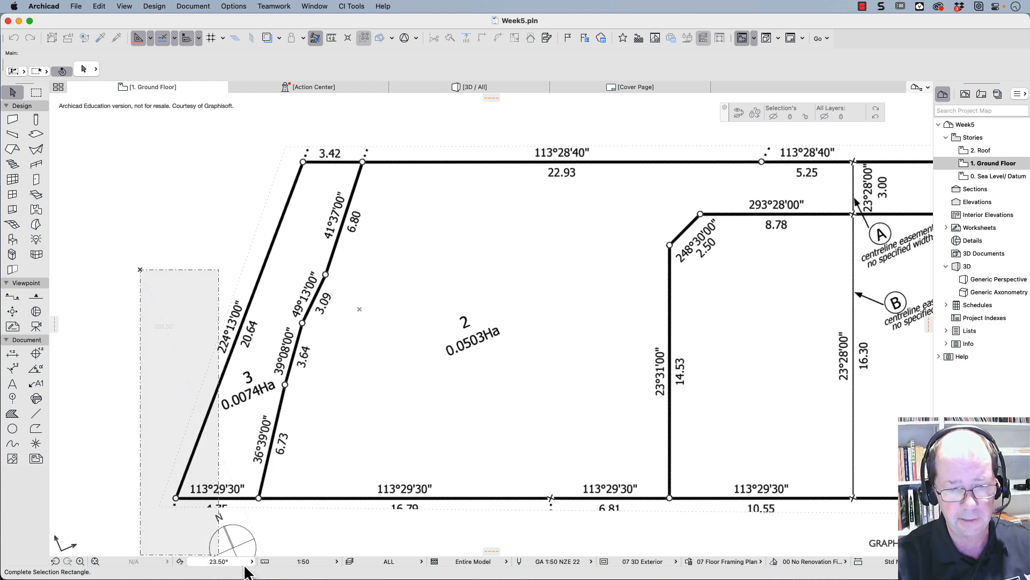
pyautogui.press('Escape')
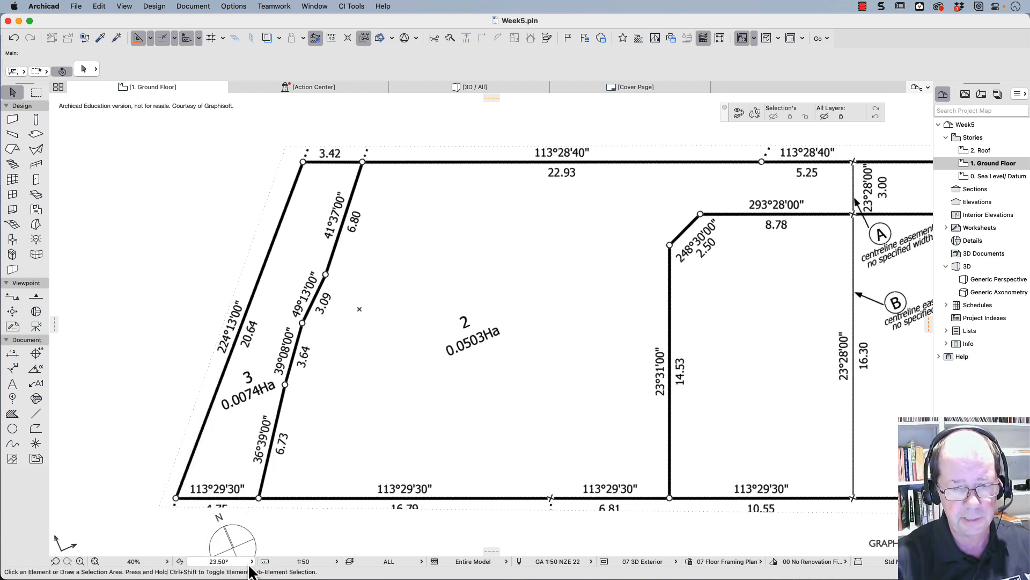
# - Switch the plan orientation to 0.00° and back to 23.50°
pyautogui.click(251, 562)
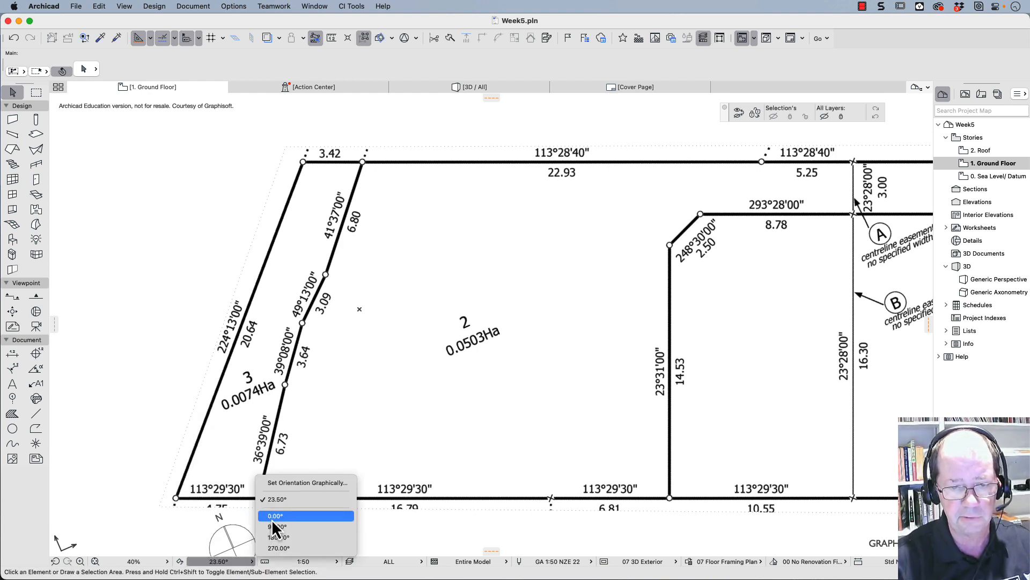
pyautogui.click(272, 516)
pyautogui.click(250, 563)
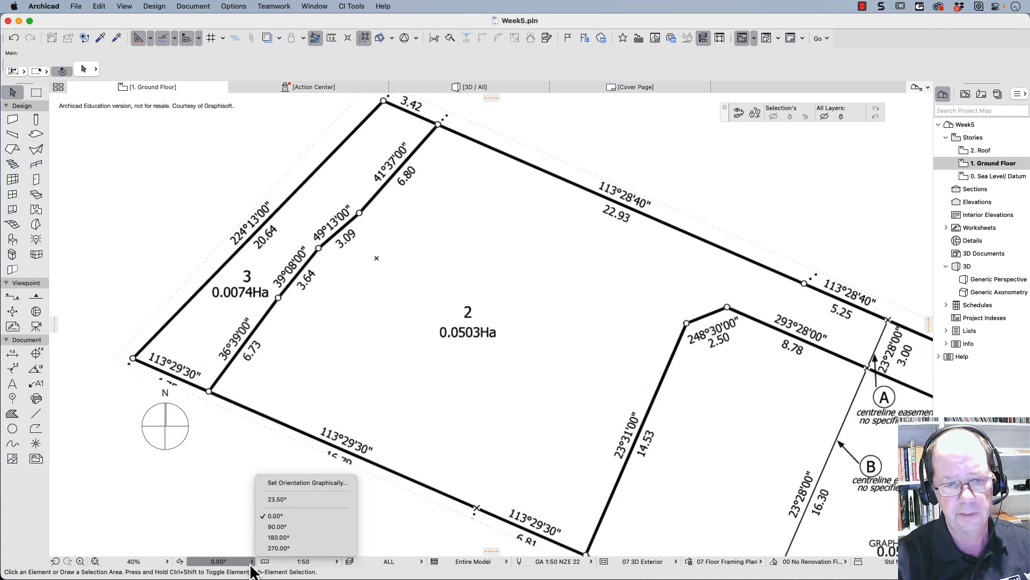
pyautogui.click(277, 499)
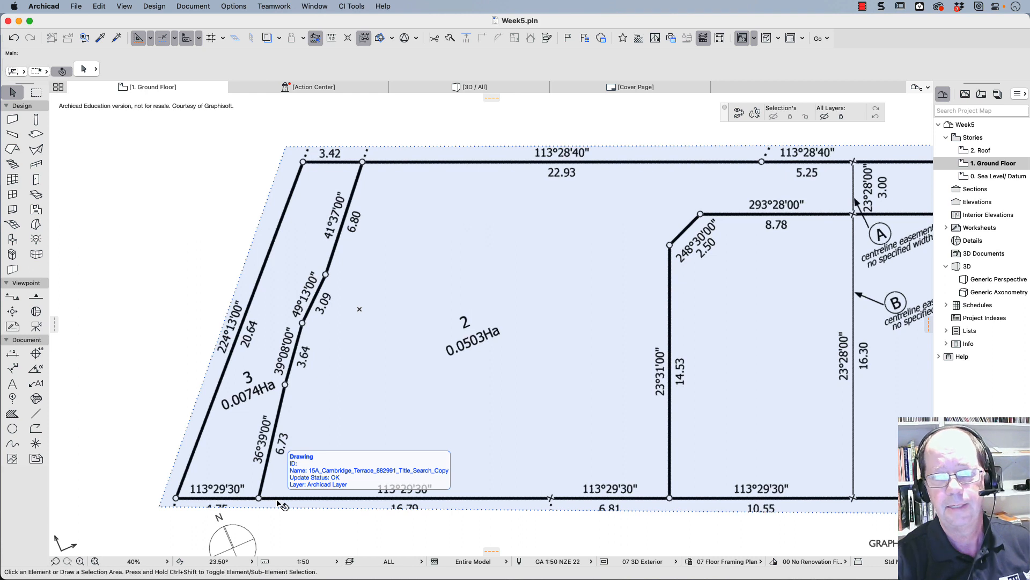
pyautogui.click(170, 417)
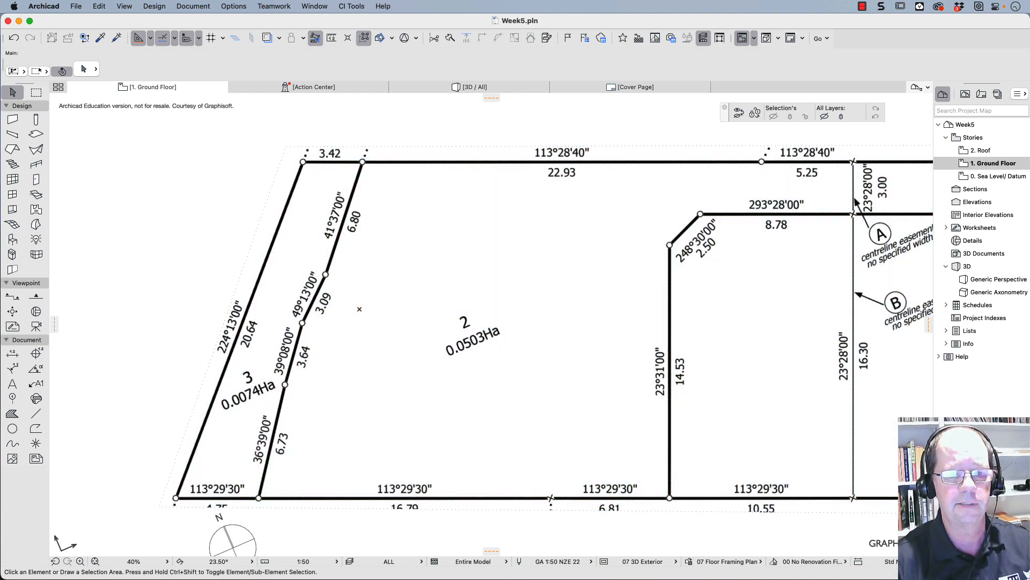
pyautogui.moveTo(120, 290); pyautogui.dragTo(146, 97)
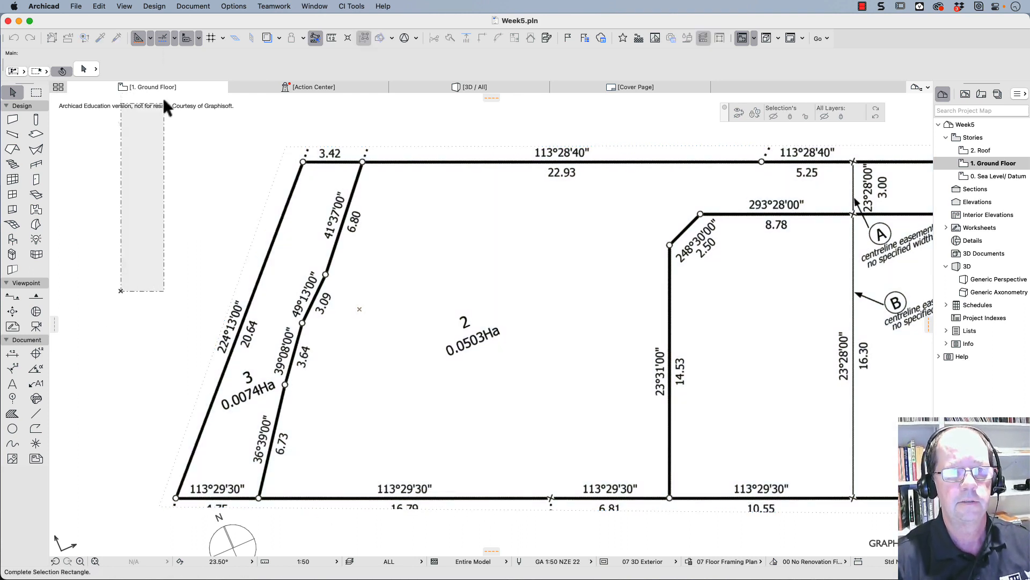
pyautogui.rightClick(162, 97)
pyautogui.press('Escape')
# - Save the rotated ground floor as a view with the custom name Rotated plan and zooming set to Current Zoom, and show the View Map
pyautogui.rightClick(196, 87)
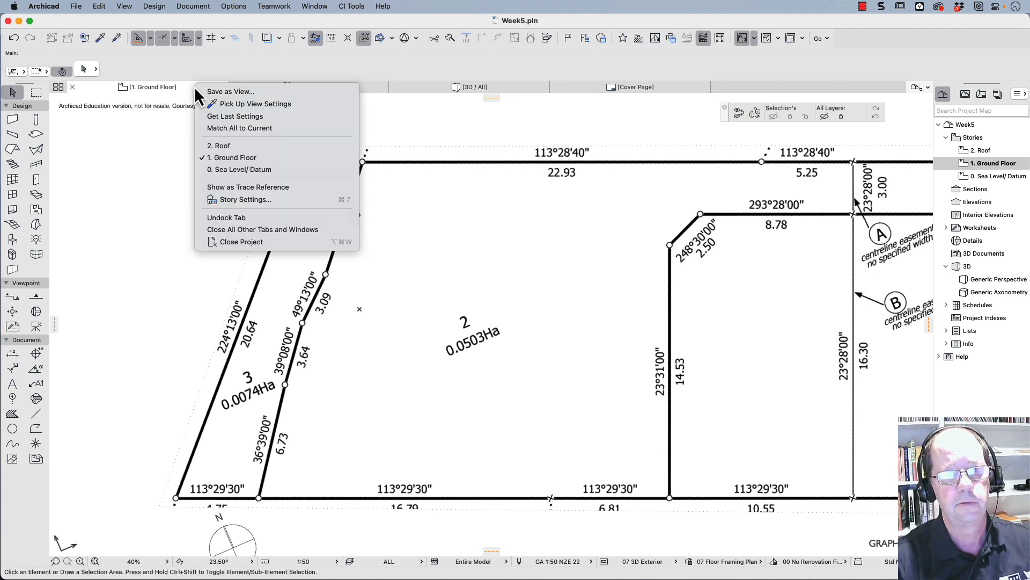
pyautogui.click(204, 97)
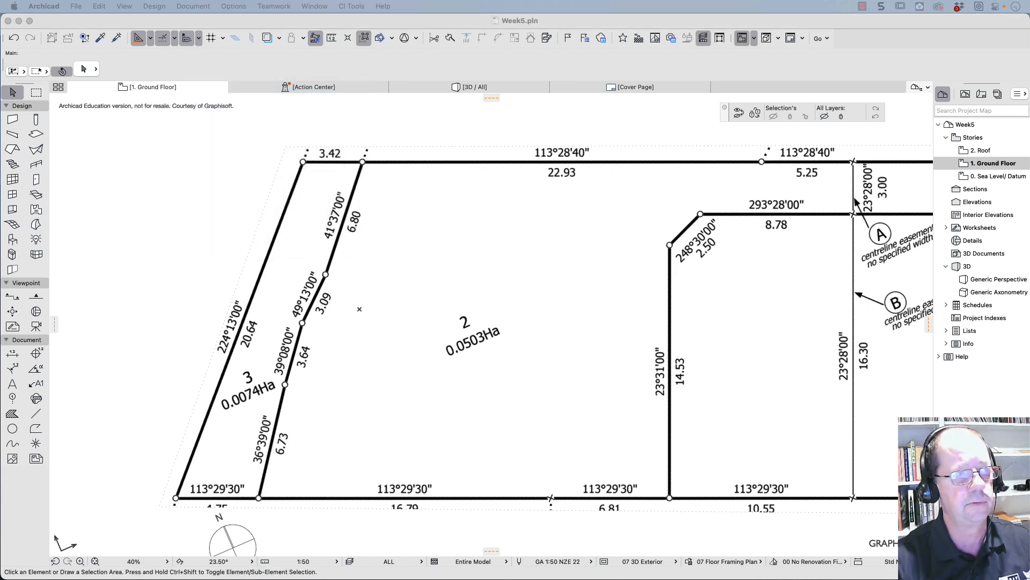
pyautogui.moveTo(384, 95); pyautogui.dragTo(585, 103)
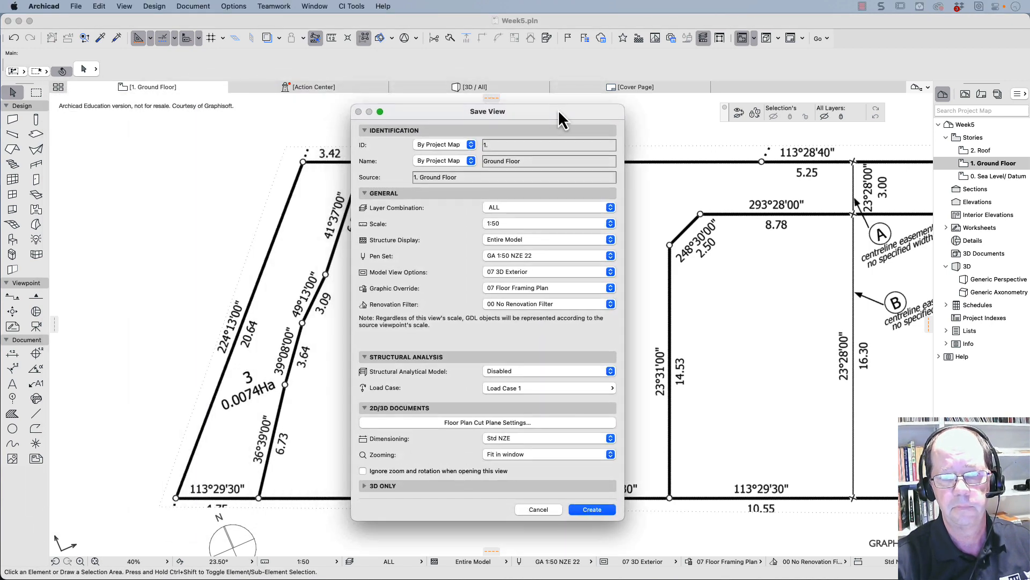
pyautogui.click(469, 162)
pyautogui.click(467, 173)
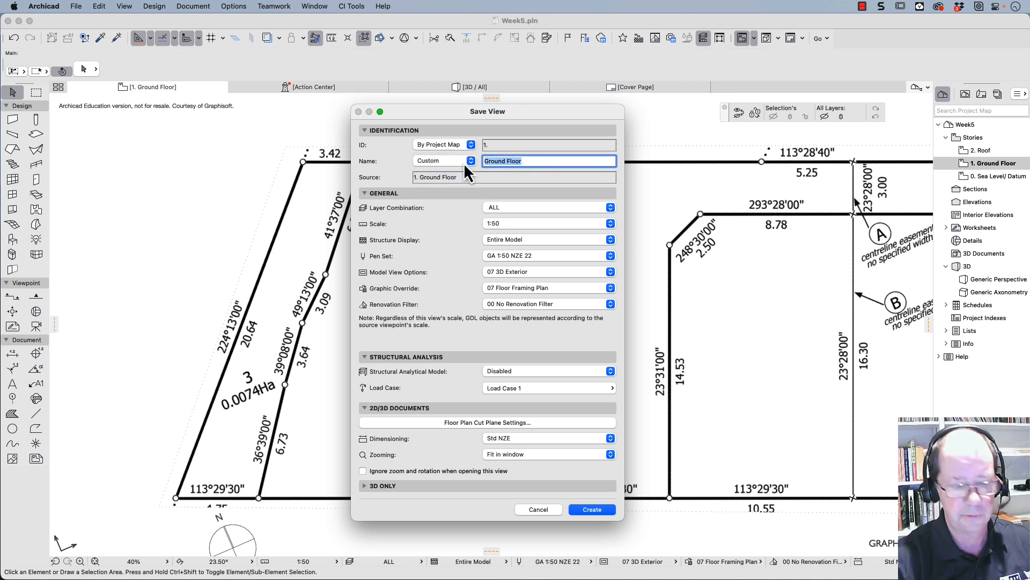
pyautogui.write('Ror')
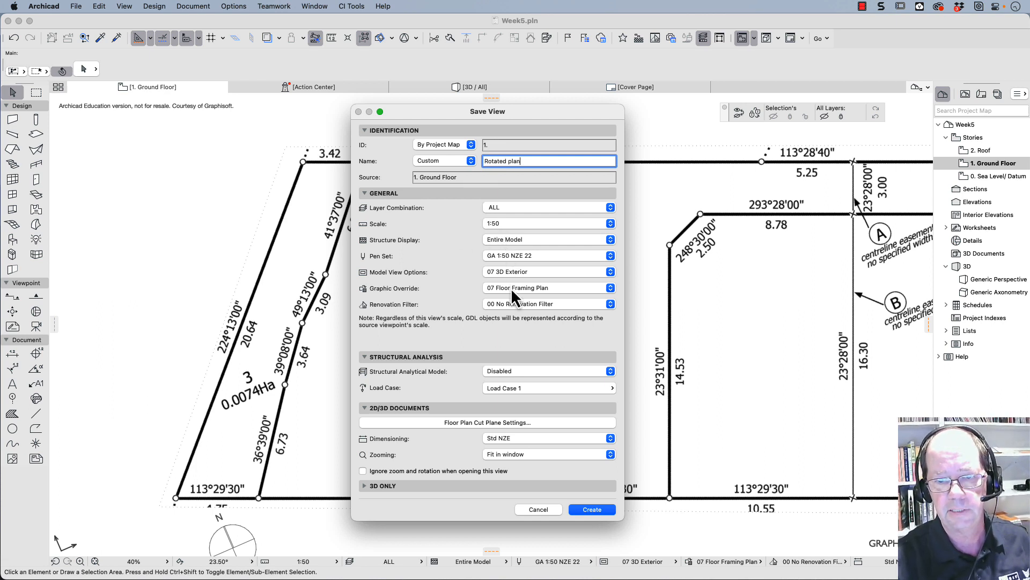
pyautogui.click(530, 457)
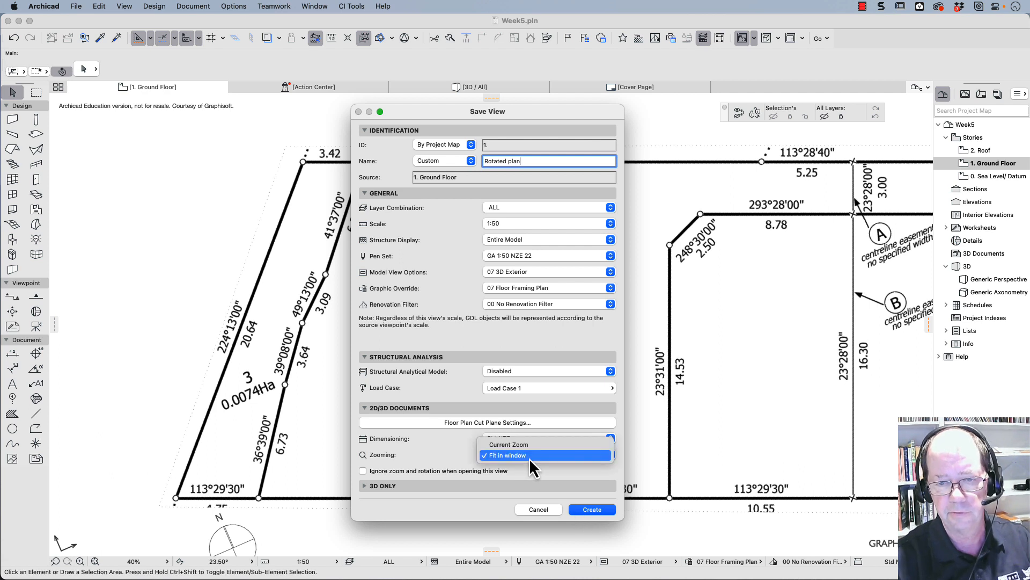
pyautogui.click(509, 446)
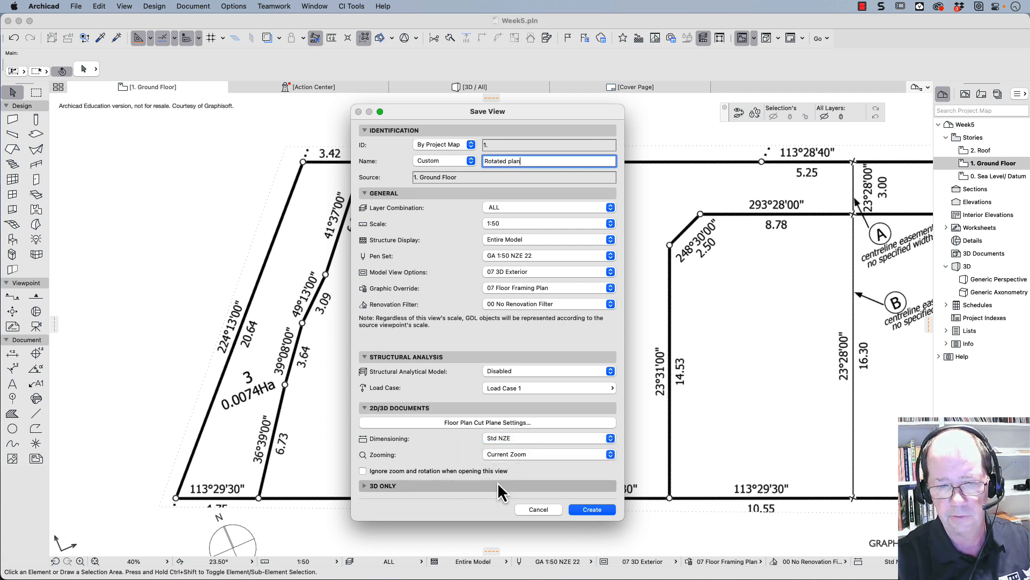
pyautogui.click(581, 512)
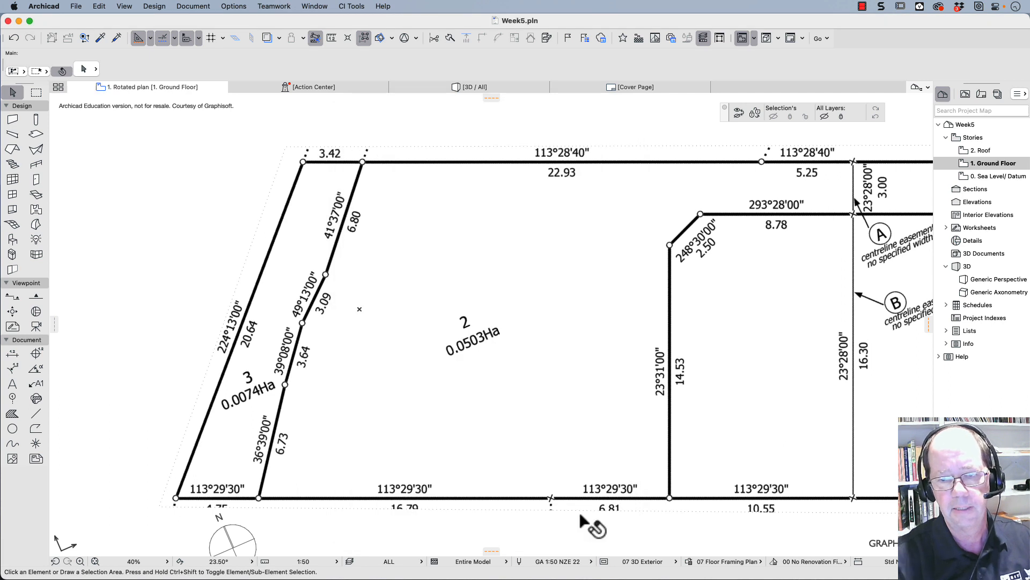
pyautogui.click(965, 94)
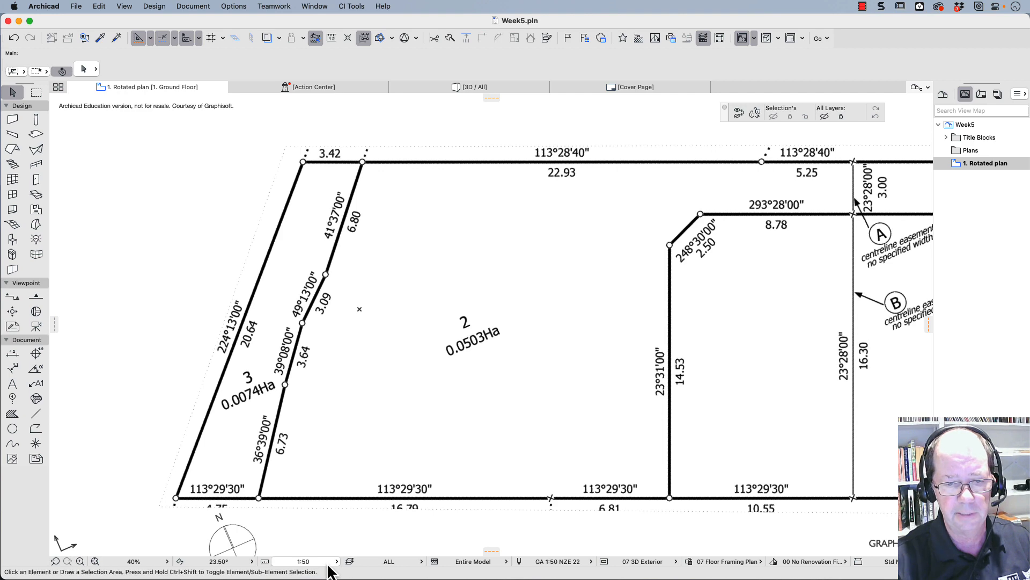
# - Reset the plan orientation to 0.00° and restore the rotation by opening the saved Rotated plan view
pyautogui.click(229, 565)
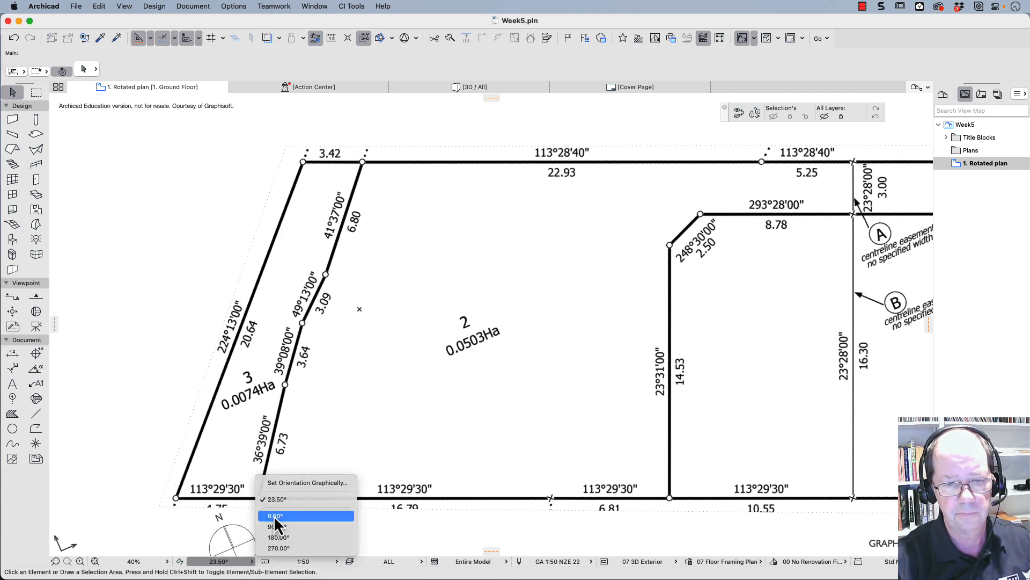
pyautogui.click(274, 516)
pyautogui.scroll(-5, 354, 454)
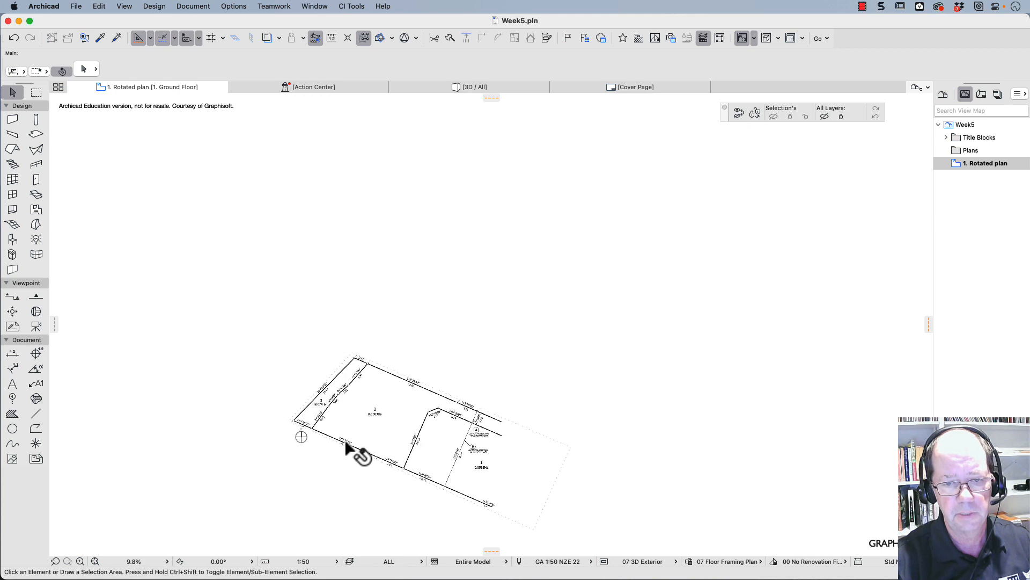
pyautogui.doubleClick(979, 162)
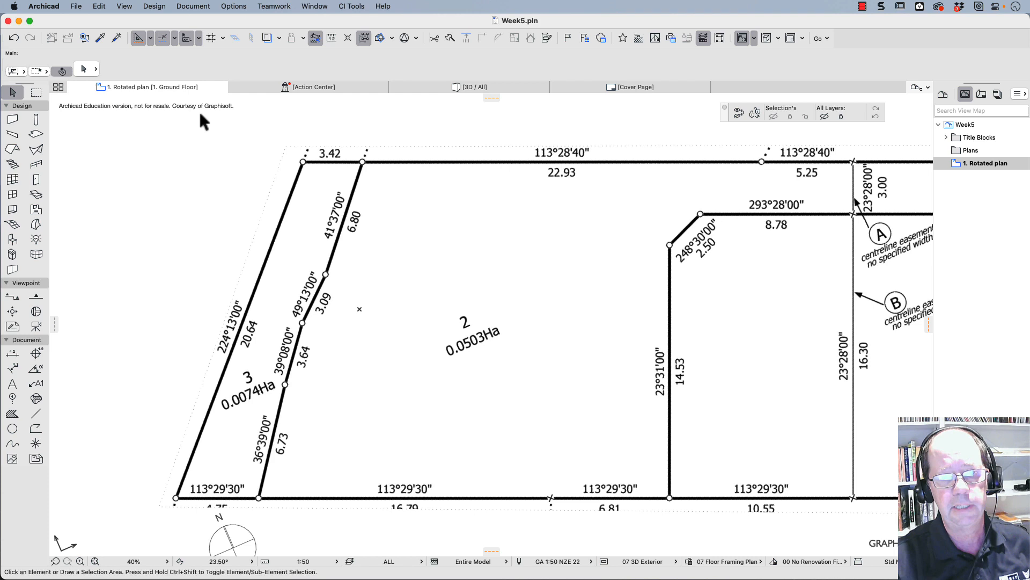
# - Select the title plan drawing and create a new layer named Des: Site Scan in the layer settings
pyautogui.click(397, 198)
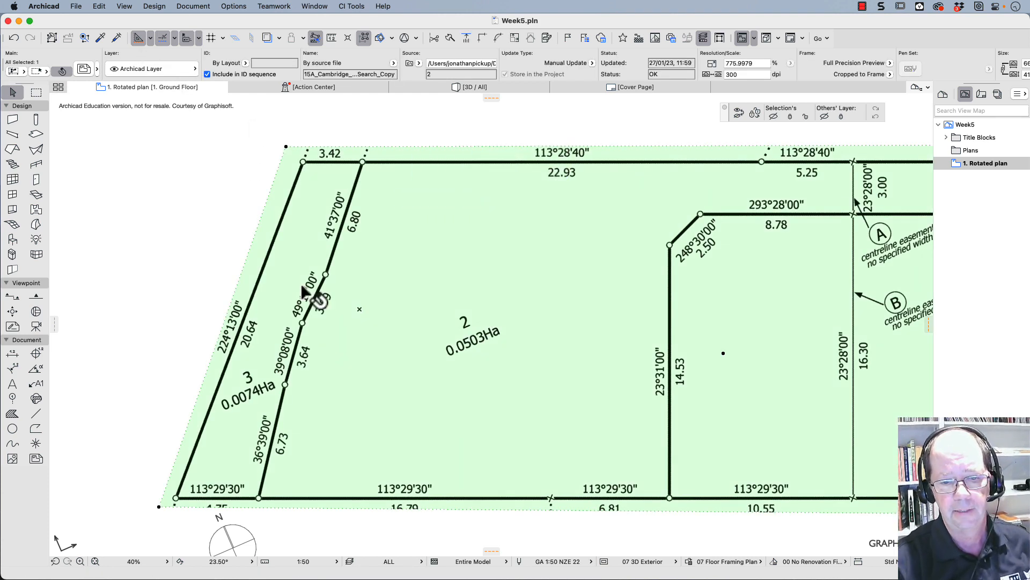
pyautogui.click(350, 562)
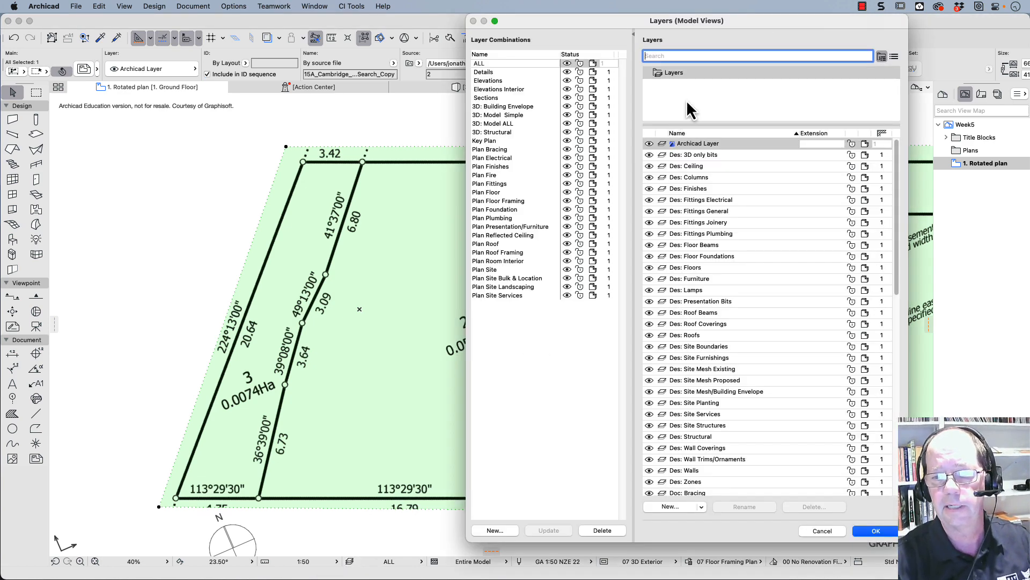
pyautogui.click(671, 506)
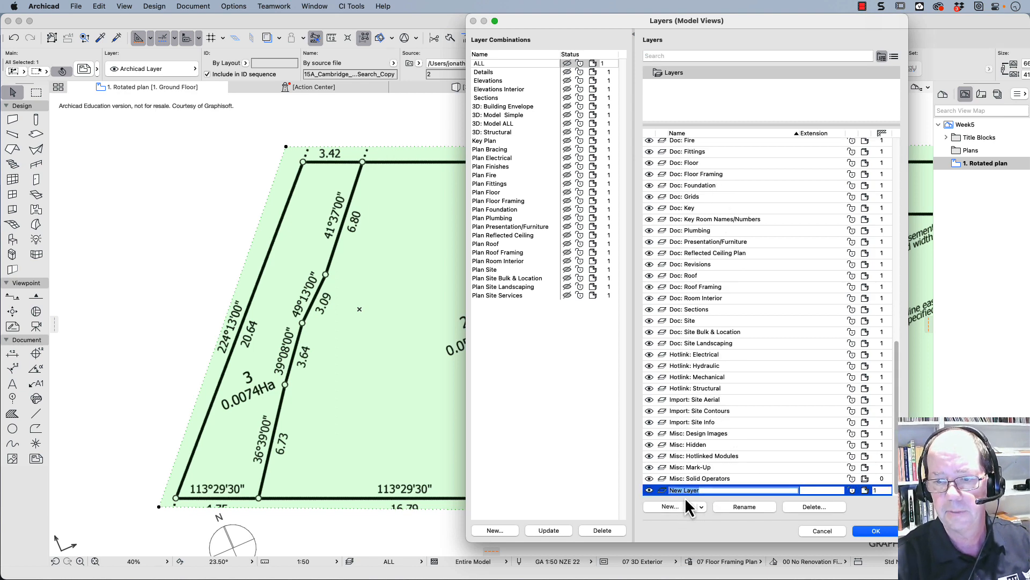
pyautogui.write('Des: Site')
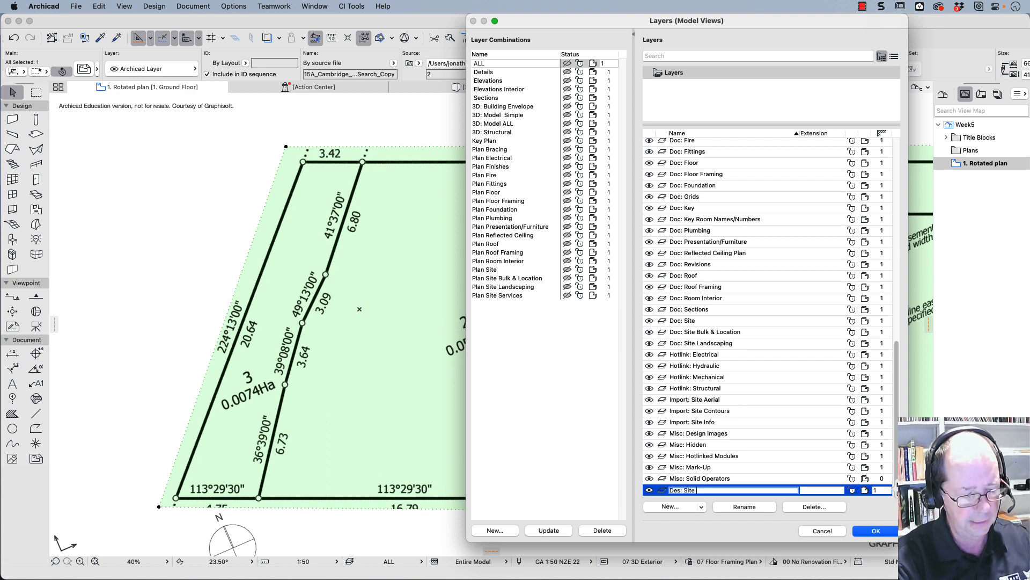
pyautogui.write('Scan')
pyautogui.press('Return')
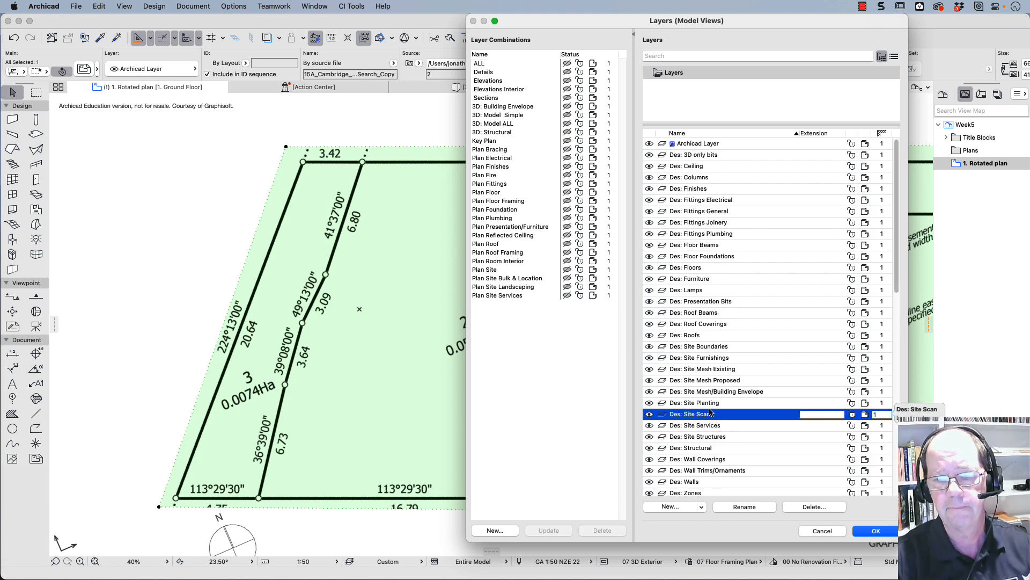
# - Make the Des: Site Scan layer visible in the ALL layer combination, update the combination and apply the layer settings
pyautogui.click(482, 64)
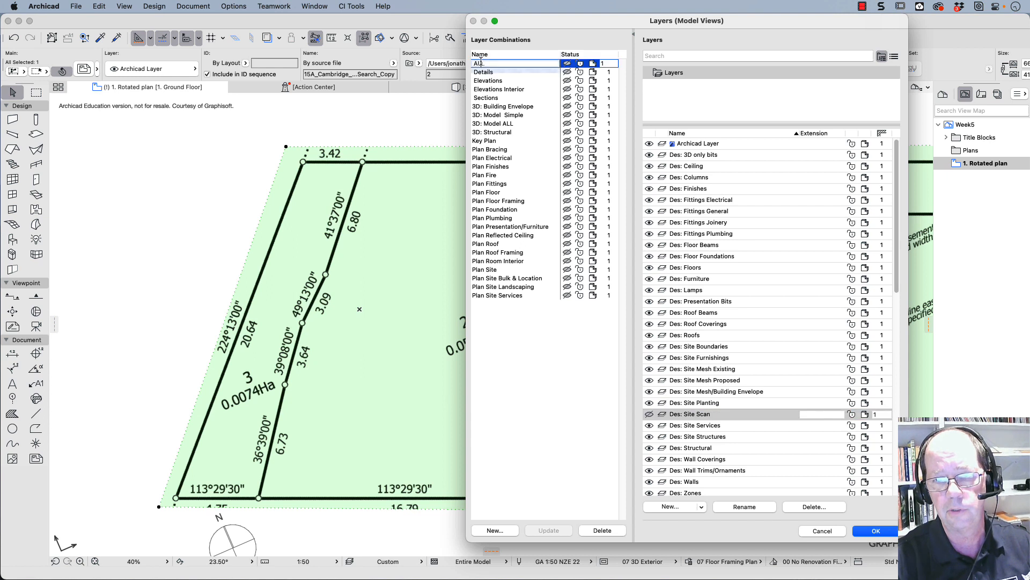
pyautogui.click(650, 414)
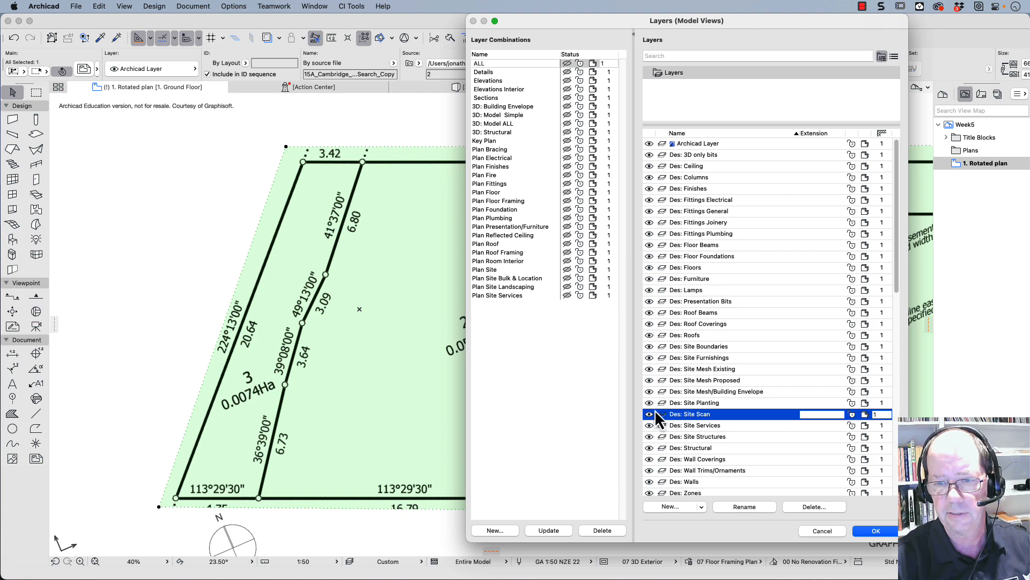
pyautogui.click(549, 530)
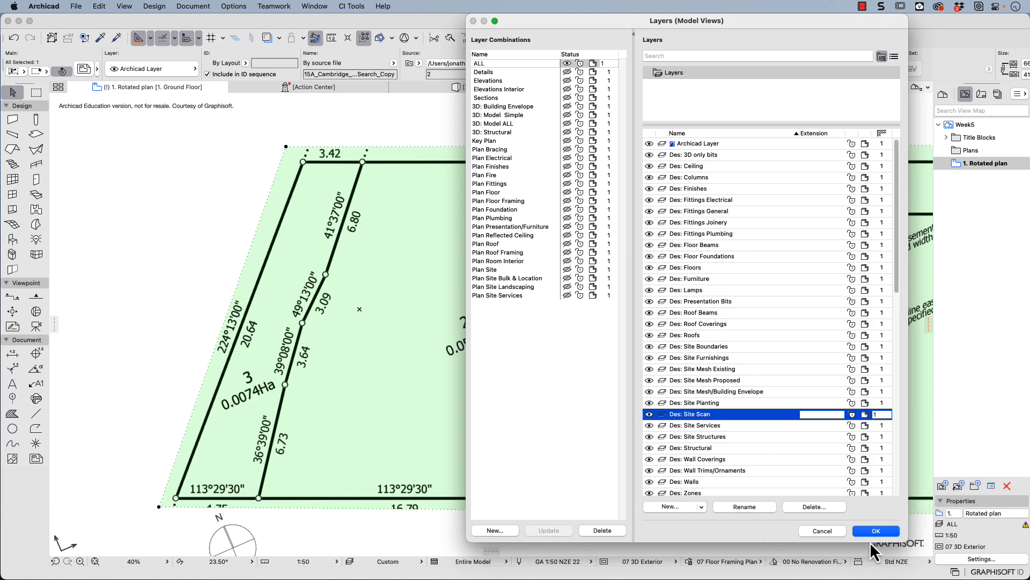
pyautogui.click(875, 530)
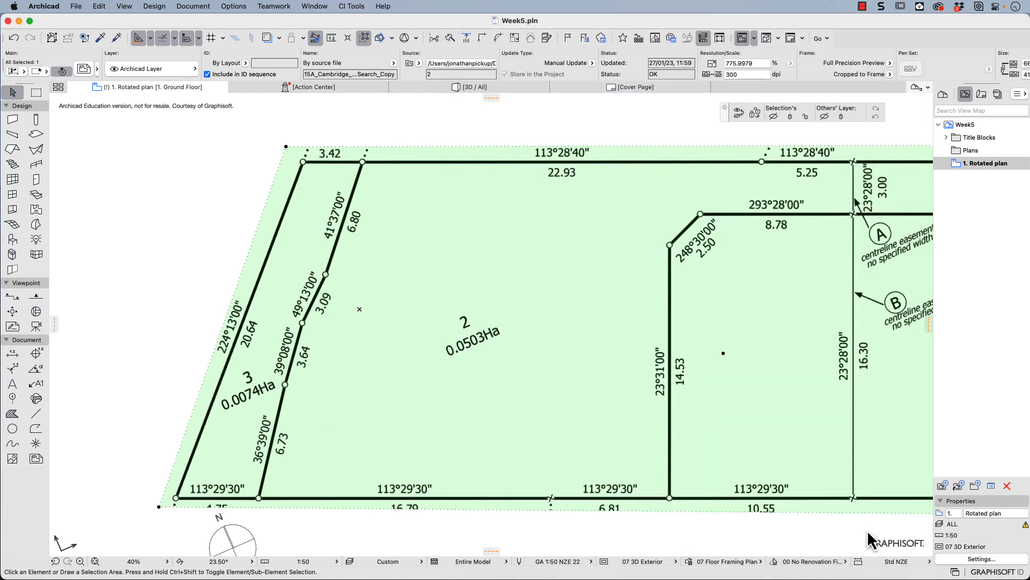
# - Move the selected title plan drawing to the Des: Site Scan layer
pyautogui.click(492, 253)
pyautogui.click(491, 256)
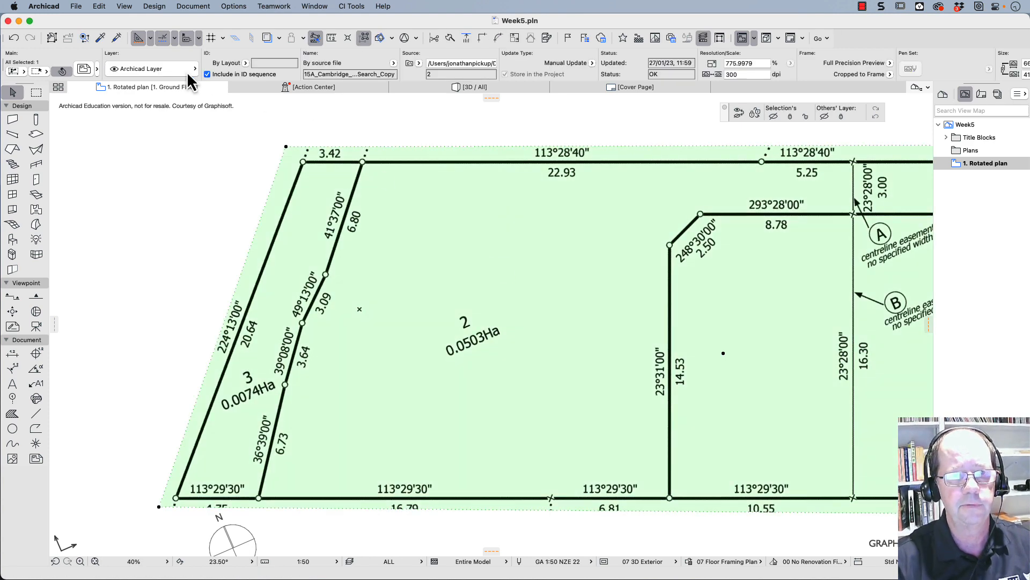
pyautogui.click(194, 72)
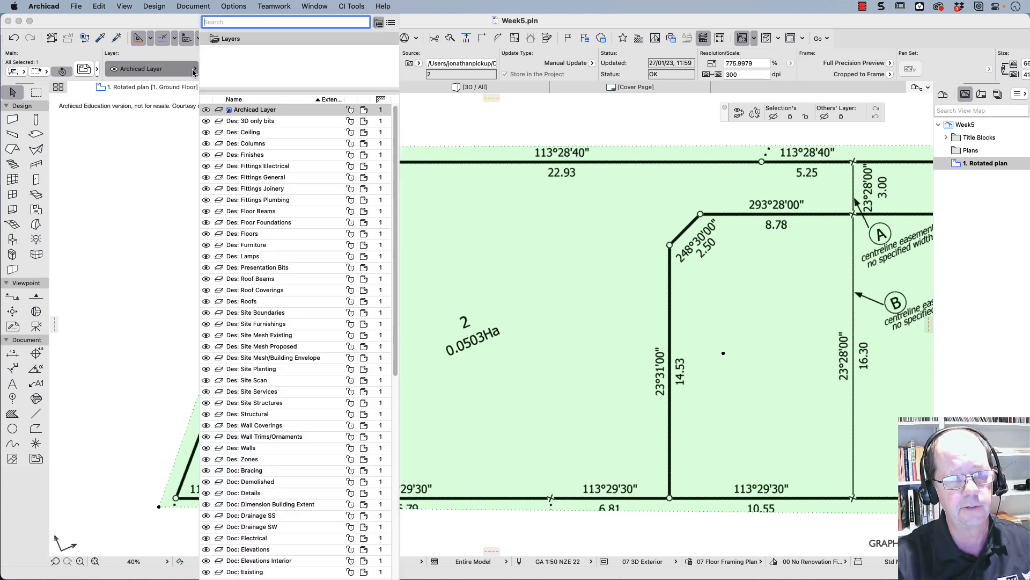
pyautogui.click(257, 379)
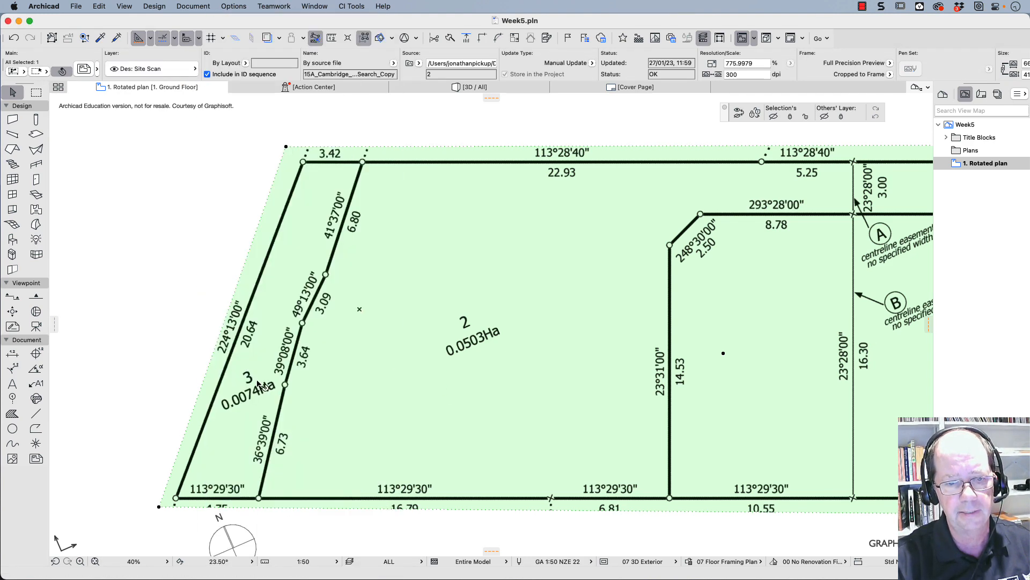
# - Switch the layer combination to Details and back to ALL
pyautogui.click(420, 564)
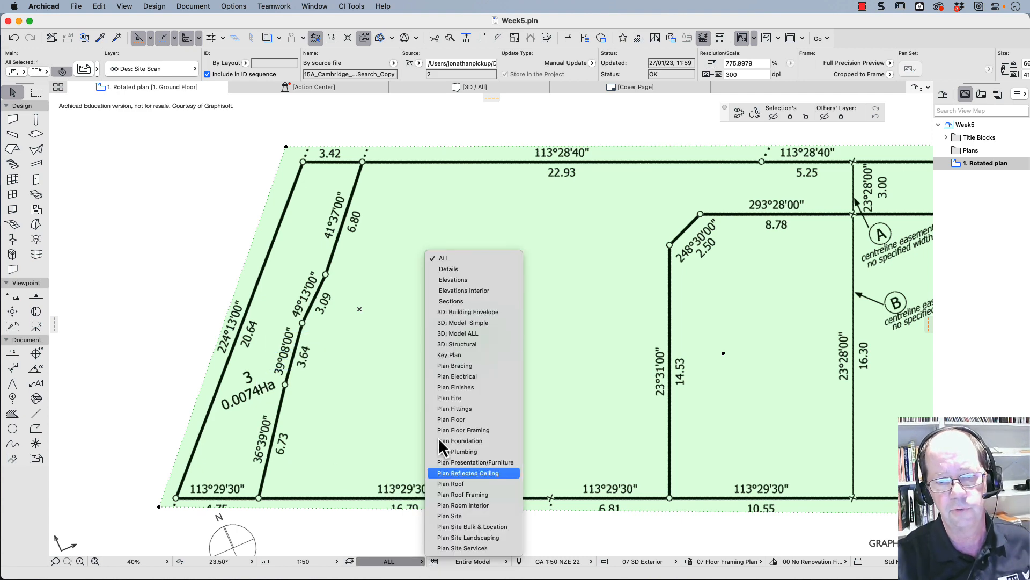
pyautogui.click(449, 269)
pyautogui.click(402, 562)
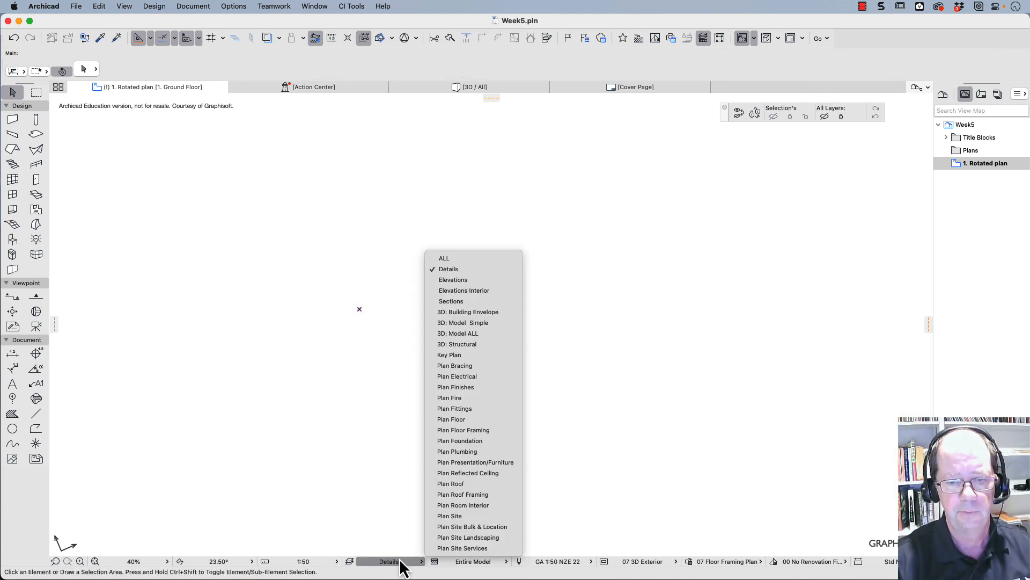
pyautogui.click(448, 260)
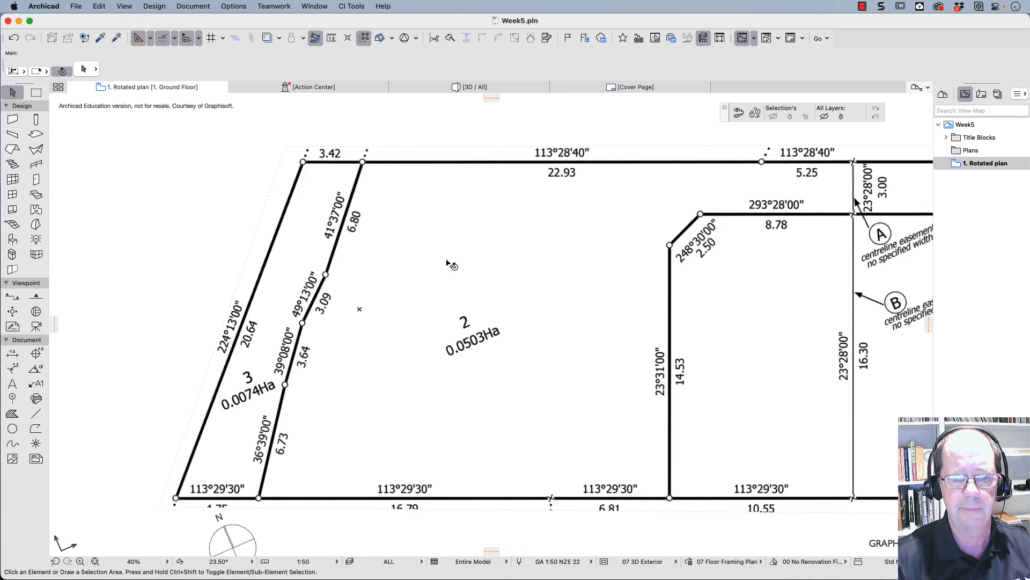
# - Move the north symbol to the Des: Site Boundaries layer
pyautogui.click(236, 548)
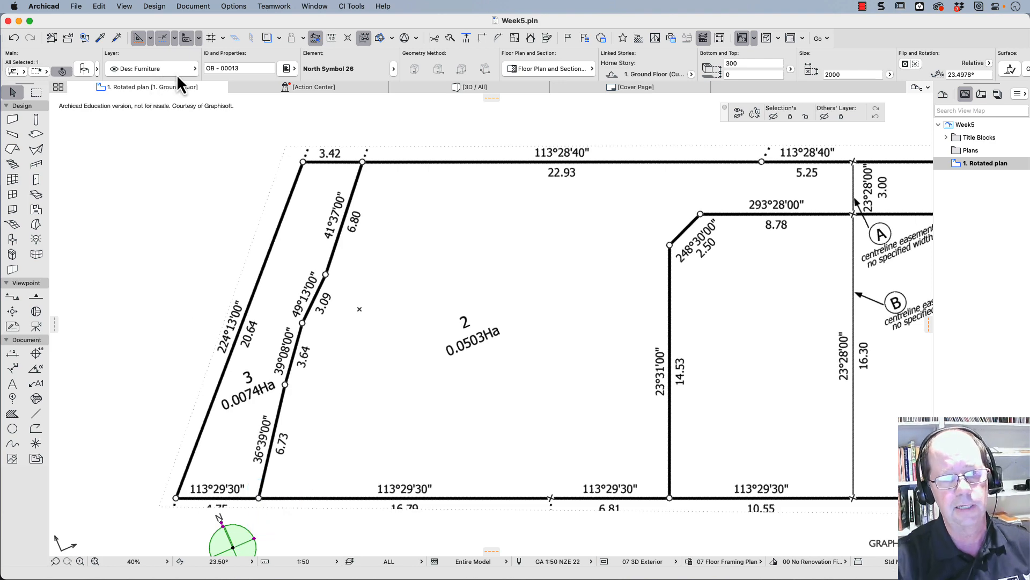
pyautogui.click(191, 72)
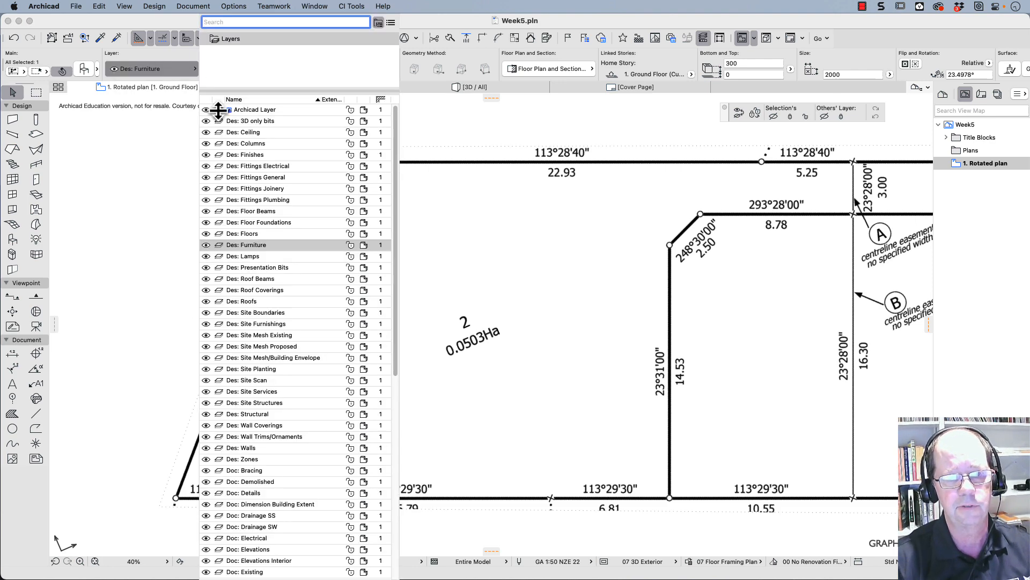
pyautogui.click(278, 312)
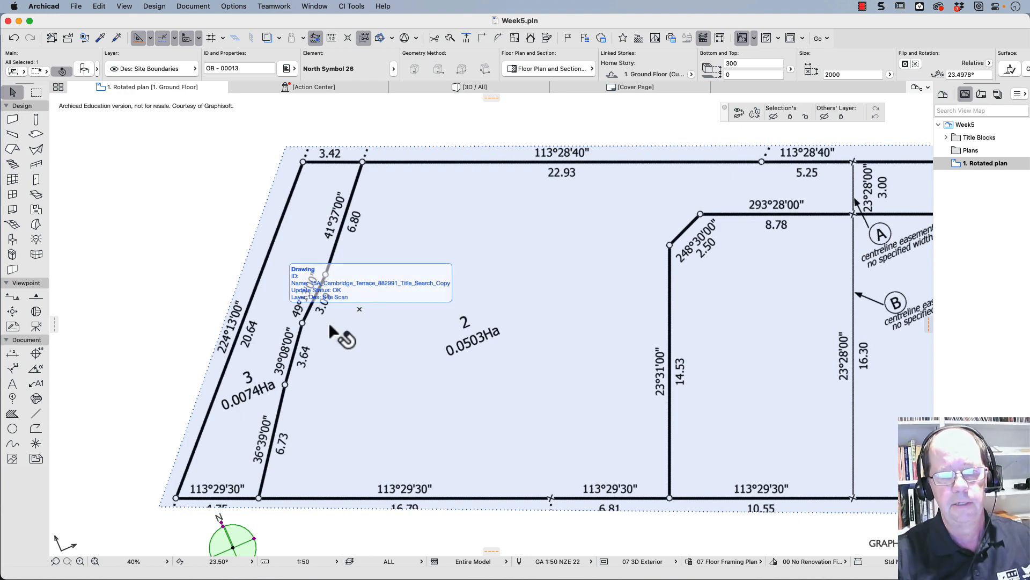
# - Deselect the north symbol and start a polyline tracing lot 2's 22.93 northern boundary from its eastern node to its western node
pyautogui.scroll(-3, 338, 322)
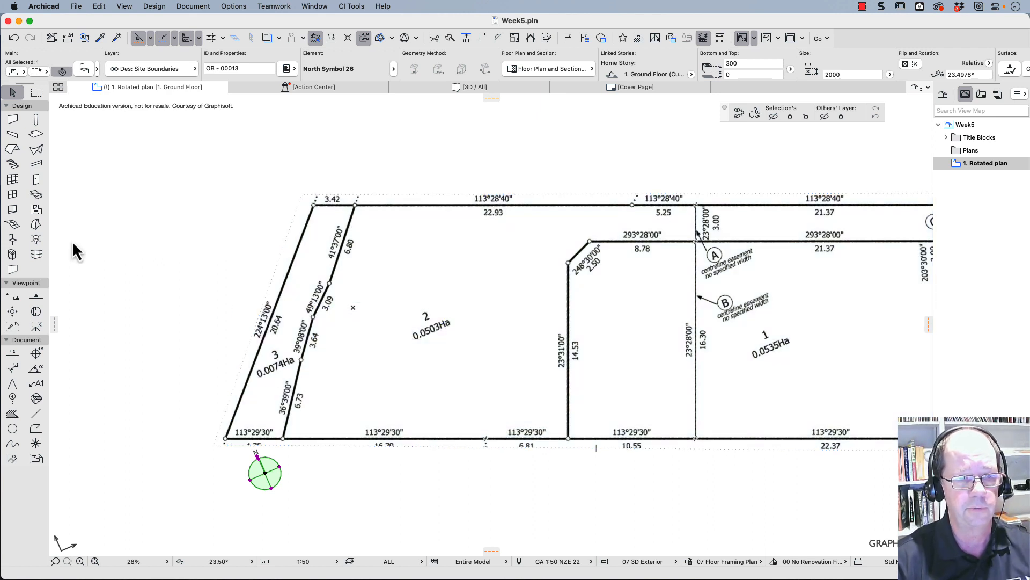
pyautogui.click(35, 429)
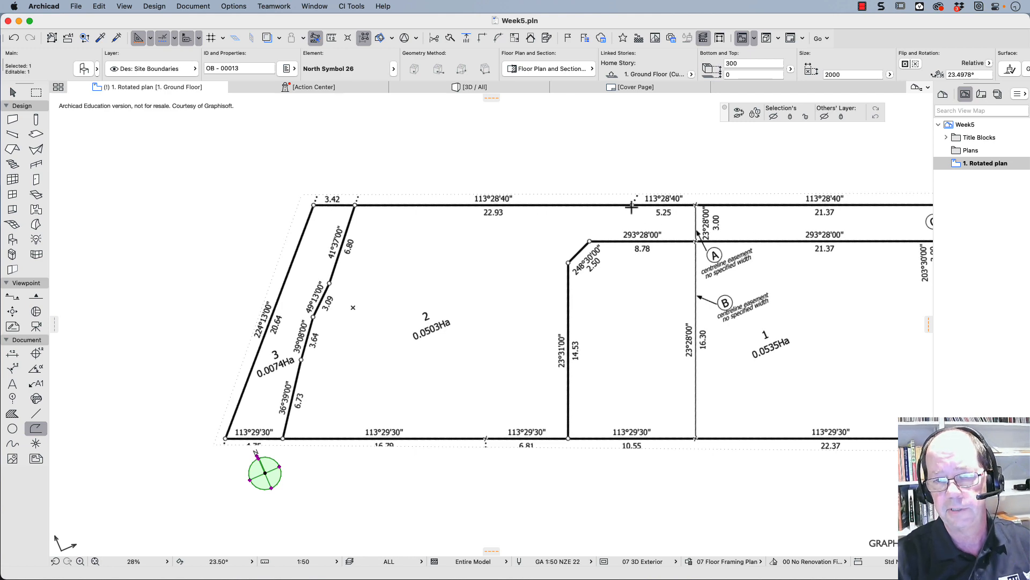
pyautogui.scroll(10, 632, 207)
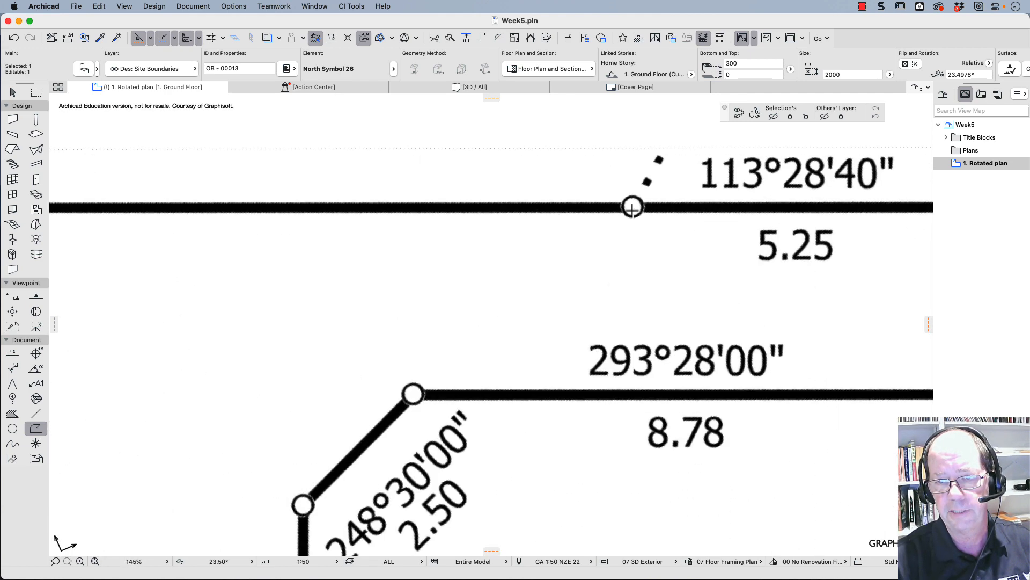
pyautogui.press('Escape')
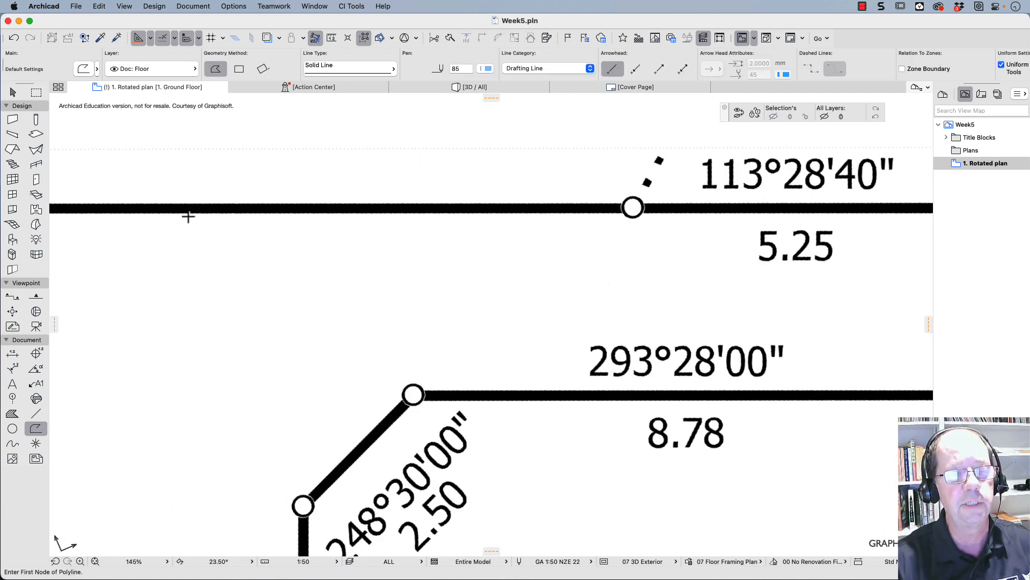
pyautogui.click(631, 207)
pyautogui.scroll(-6, 408, 219)
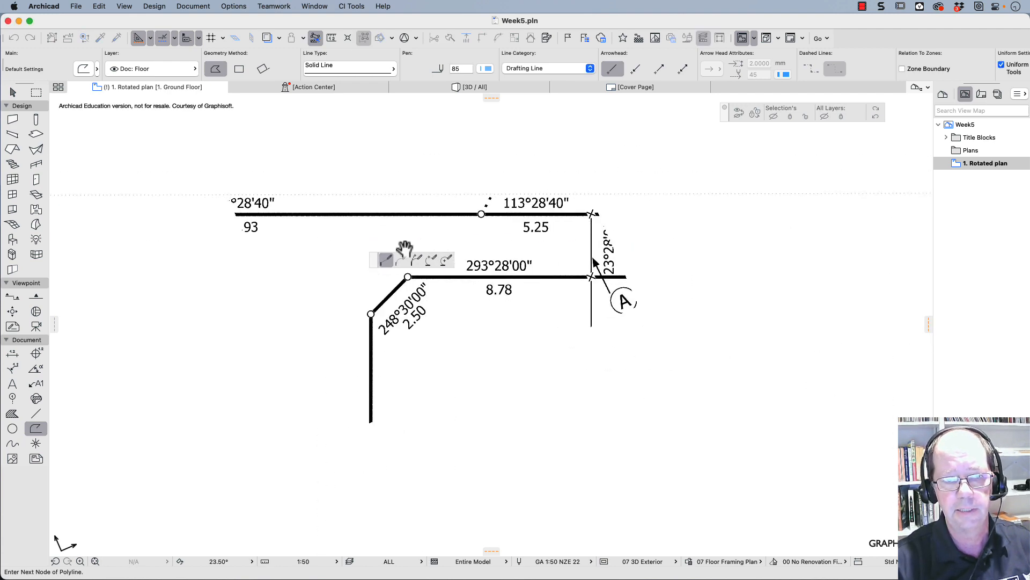
pyautogui.hscroll(-10, 405, 248)
pyautogui.scroll(6, 387, 199)
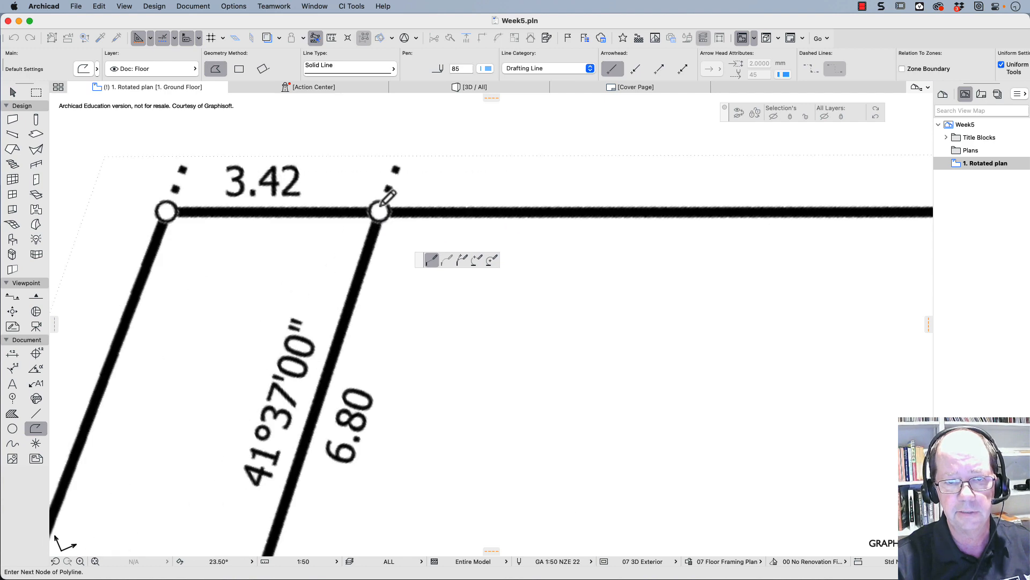
pyautogui.click(379, 211)
# - Continue the polyline down lot 2's western boundary along the 6.80 and 3.09 segments
pyautogui.scroll(-2, 385, 346)
pyautogui.moveTo(387, 354); pyautogui.dragTo(643, 16, button='middle')
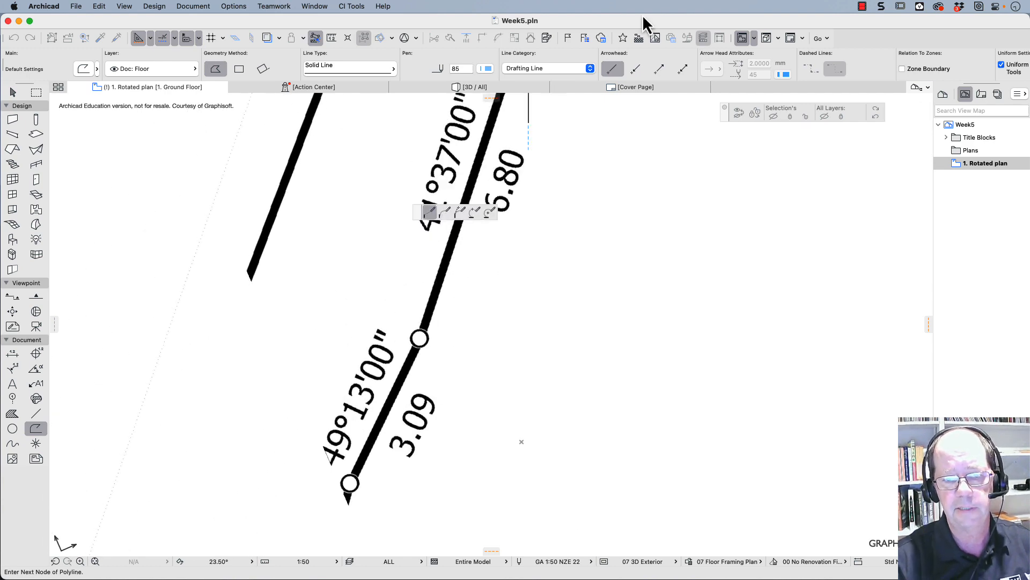
pyautogui.click(421, 338)
pyautogui.scroll(-2, 437, 448)
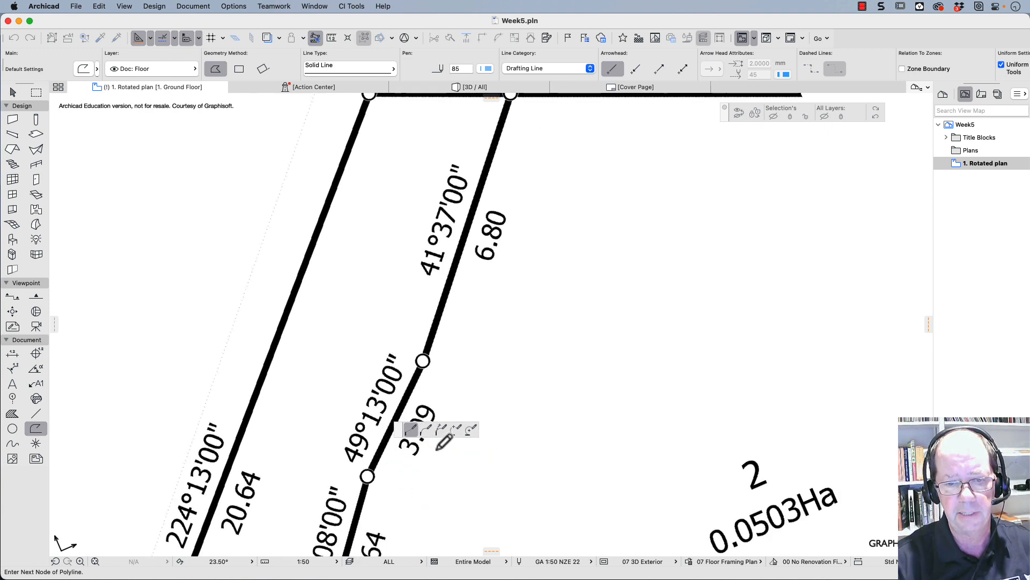
pyautogui.scroll(-3, 435, 447)
pyautogui.moveTo(414, 392); pyautogui.dragTo(326, 124, button='middle')
pyautogui.click(309, 197)
# - Continue the polyline along the 3.64 and 6.73 segments to lot 2's southwest corner
pyautogui.click(283, 288)
pyautogui.scroll(1, 283, 289)
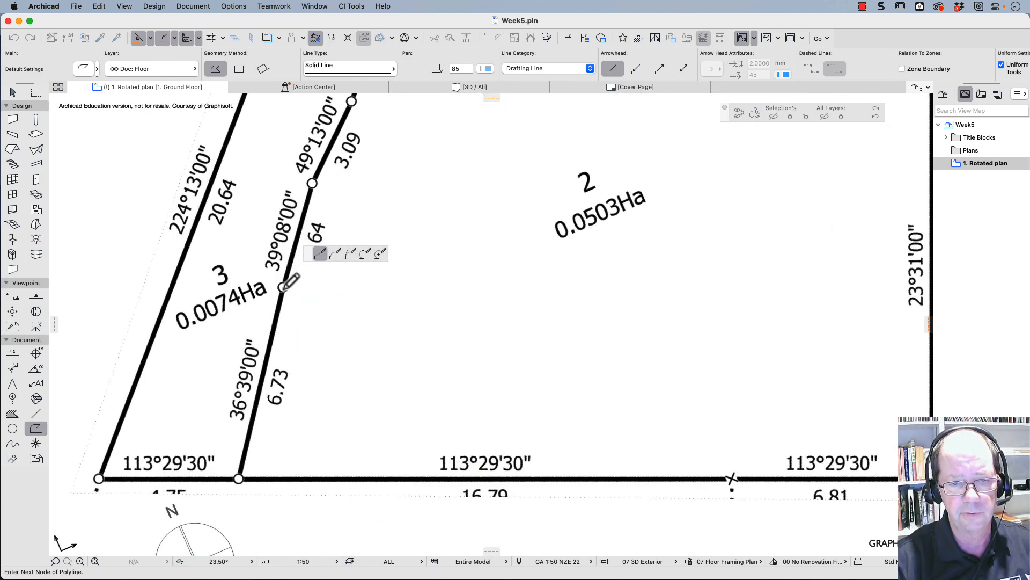
pyautogui.scroll(4, 284, 288)
pyautogui.click(283, 287)
pyautogui.scroll(-3, 338, 430)
pyautogui.moveTo(339, 430); pyautogui.dragTo(345, 169, button='middle')
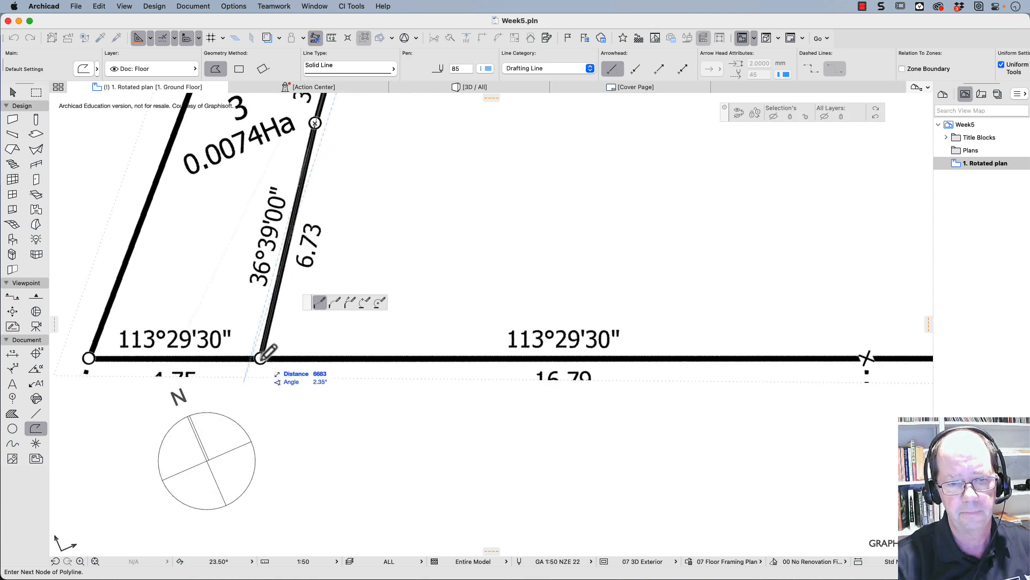
pyautogui.click(261, 358)
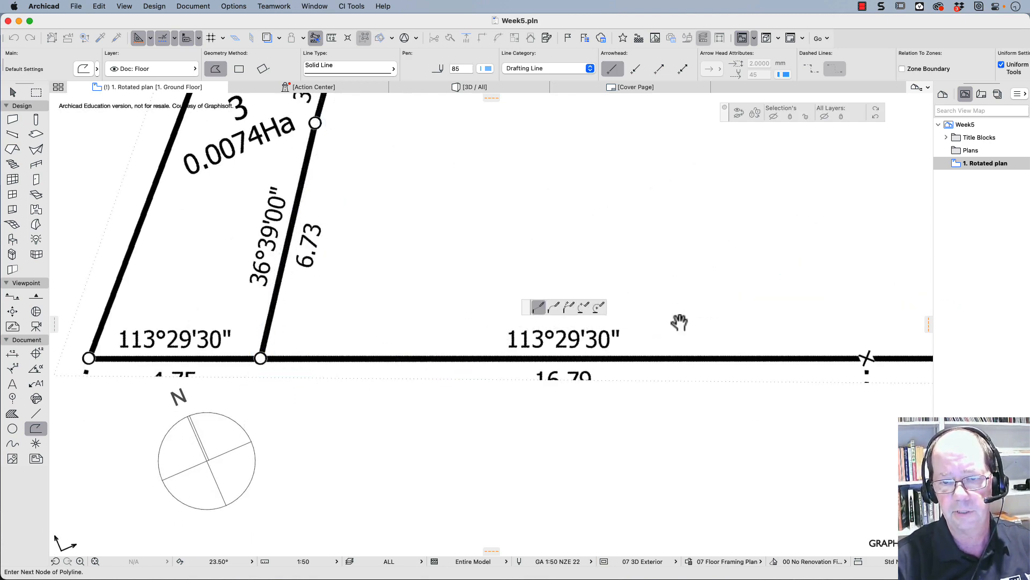
# - Continue the polyline along the southern boundary to lot 2's southeast corner and up the 14.53 eastern boundary to its upper node
pyautogui.moveTo(678, 322); pyautogui.dragTo(157, 365, button='middle')
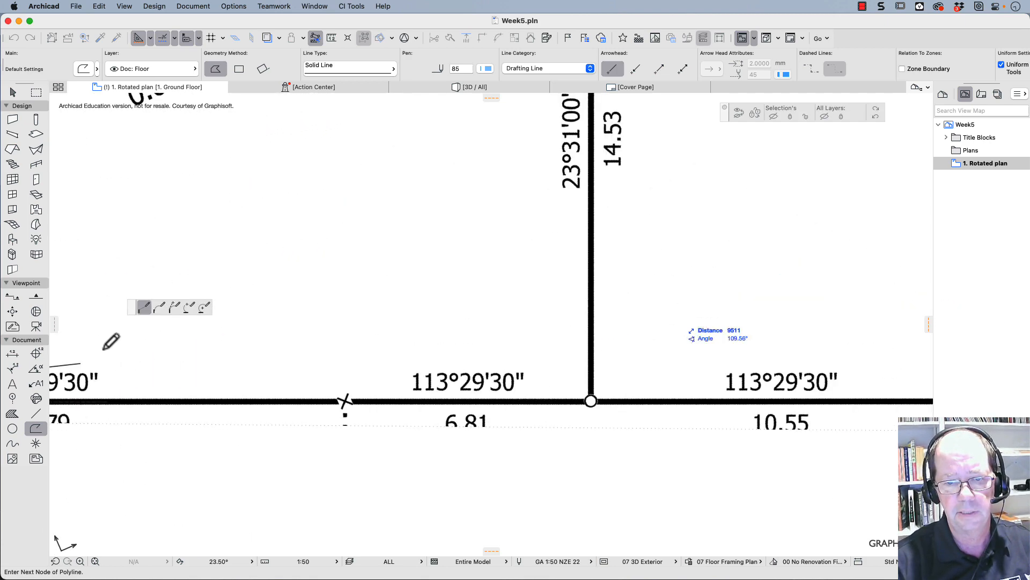
pyautogui.click(591, 401)
pyautogui.scroll(-1, 598, 172)
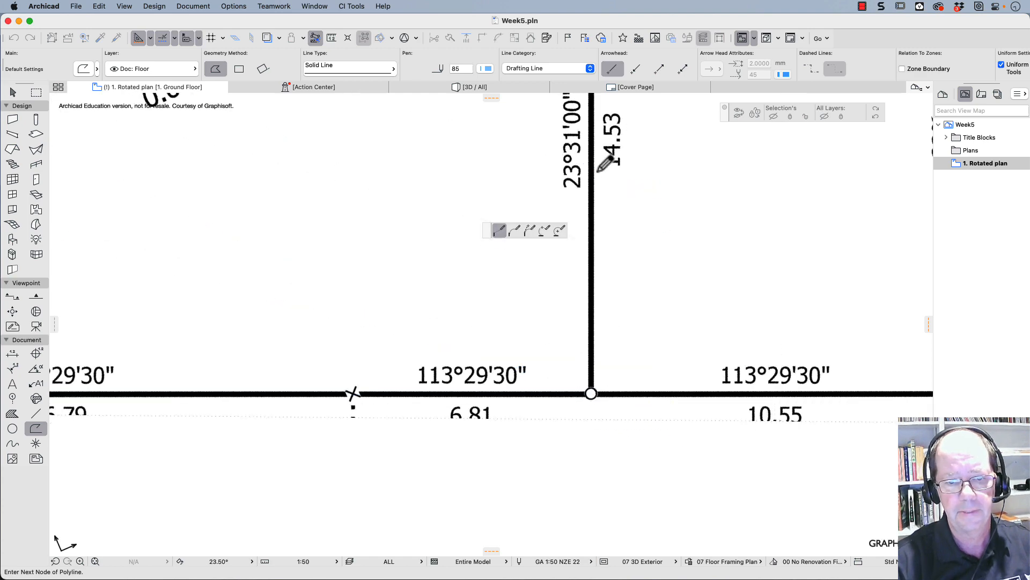
pyautogui.scroll(-5, 606, 164)
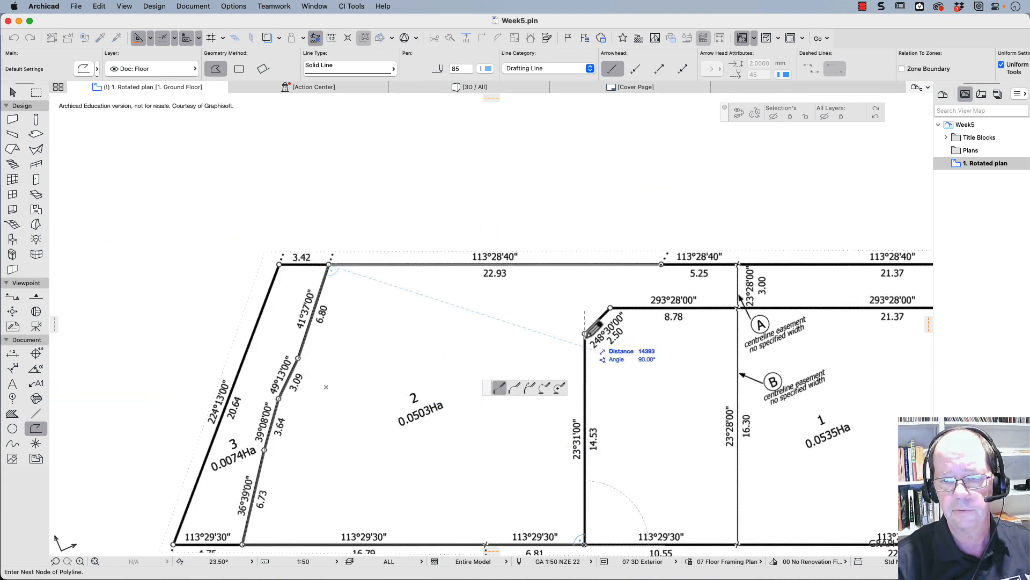
pyautogui.scroll(5, 595, 329)
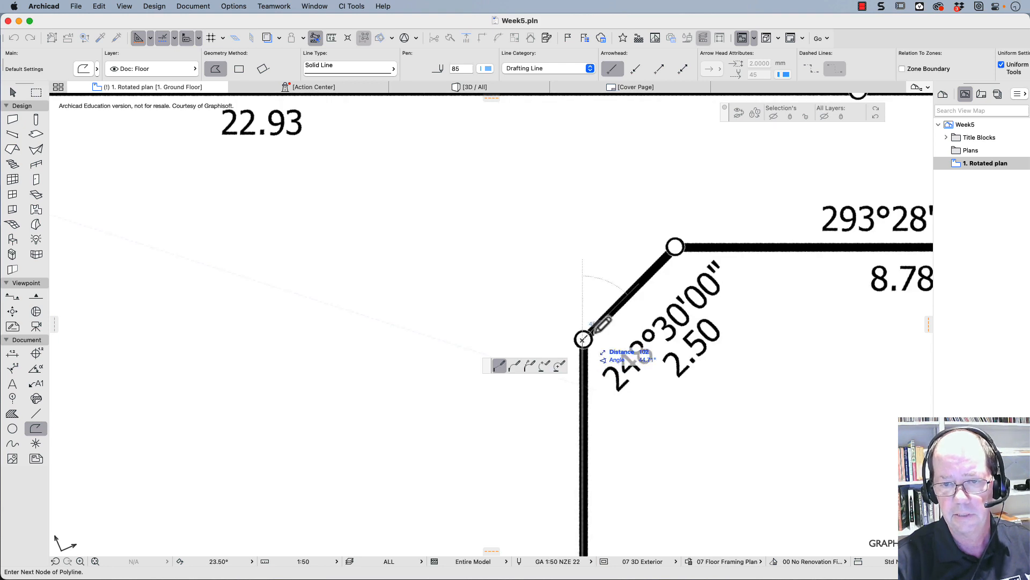
# - Trace the 2.50 diagonal segment and finish the polyline on the 8.78 boundary, aligned directly below the starting node
pyautogui.click(675, 247)
pyautogui.moveTo(773, 245); pyautogui.dragTo(374, 309, button='middle')
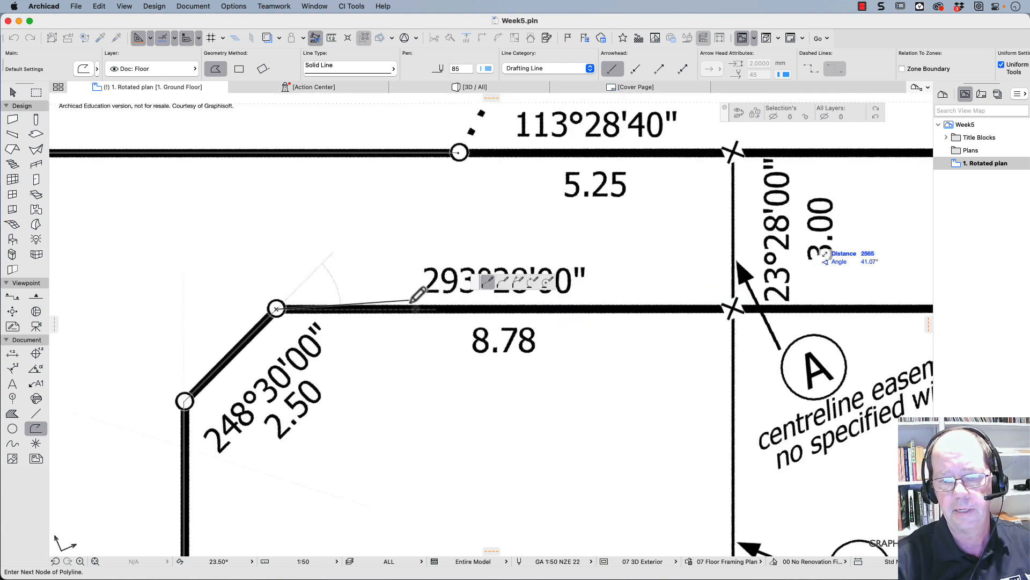
pyautogui.doubleClick(460, 310)
pyautogui.scroll(-5, 462, 312)
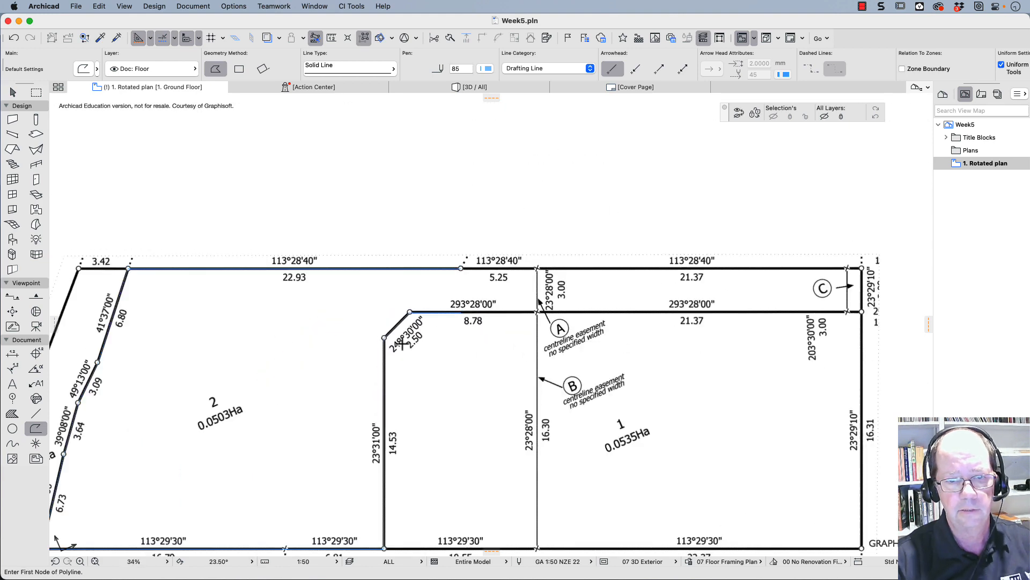
# - Offset the whole traced lot 2 boundary polyline inward by 1000 mm
pyautogui.click(14, 96)
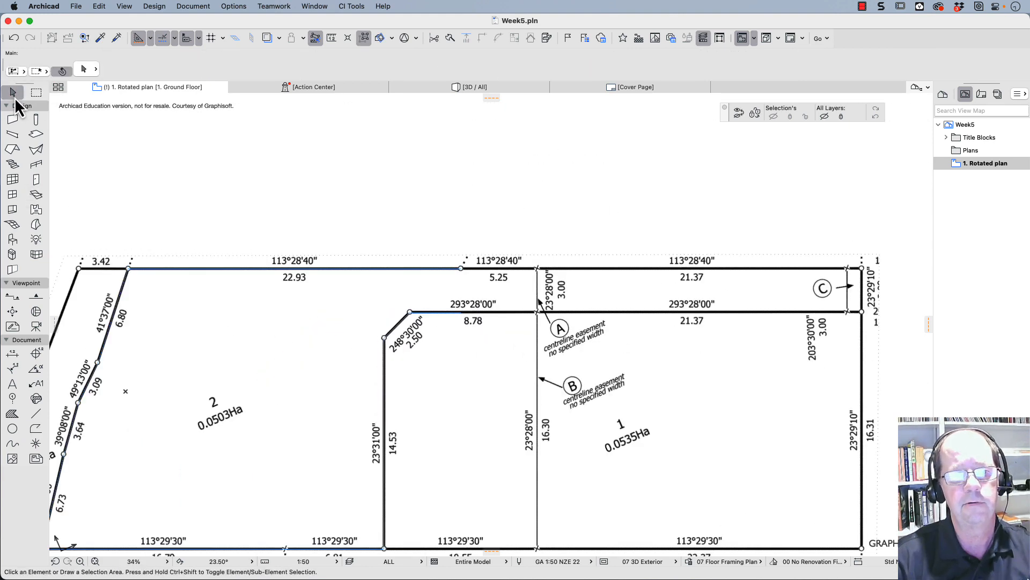
pyautogui.click(150, 273)
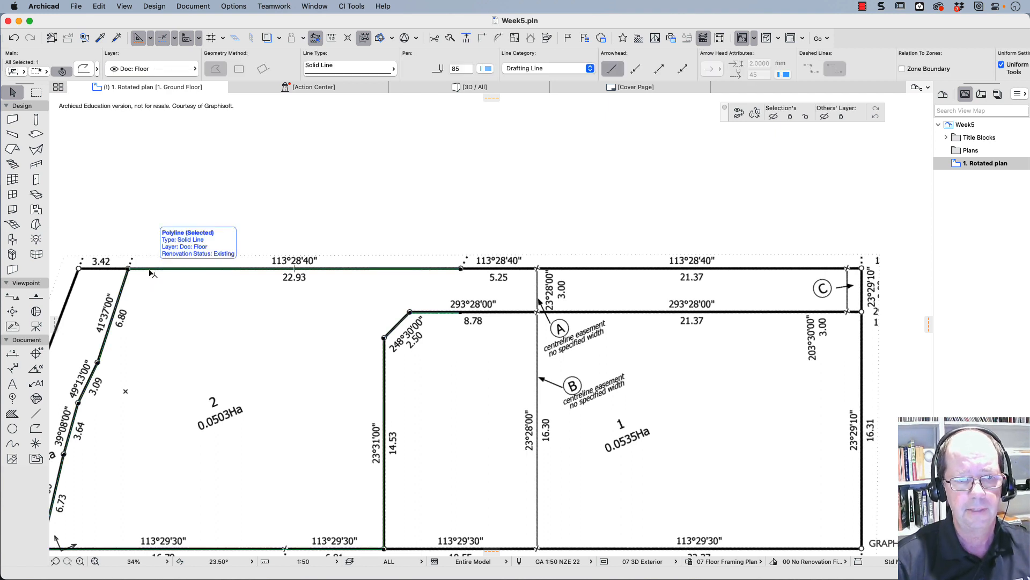
pyautogui.click(150, 273)
pyautogui.click(241, 322)
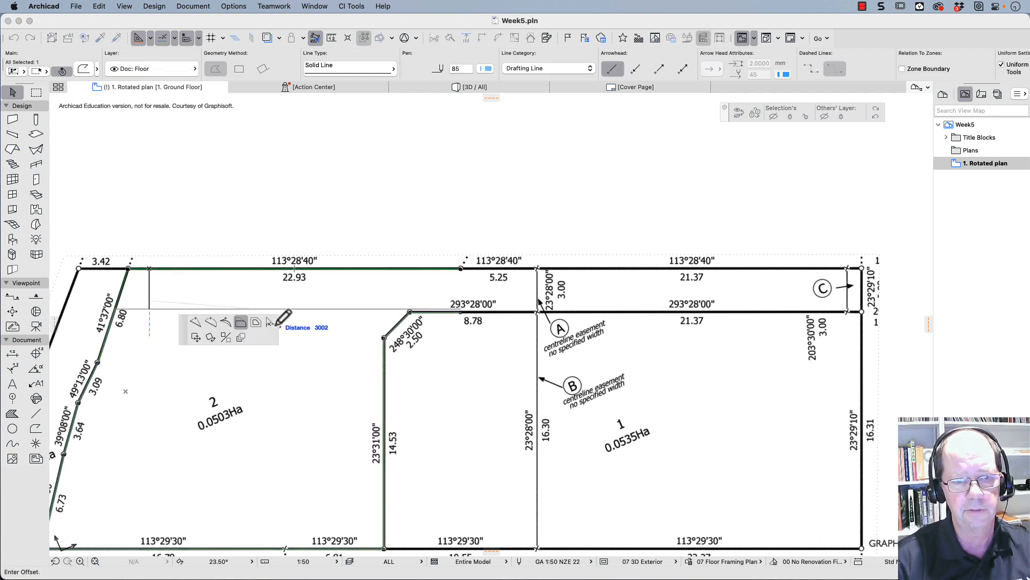
pyautogui.click(256, 322)
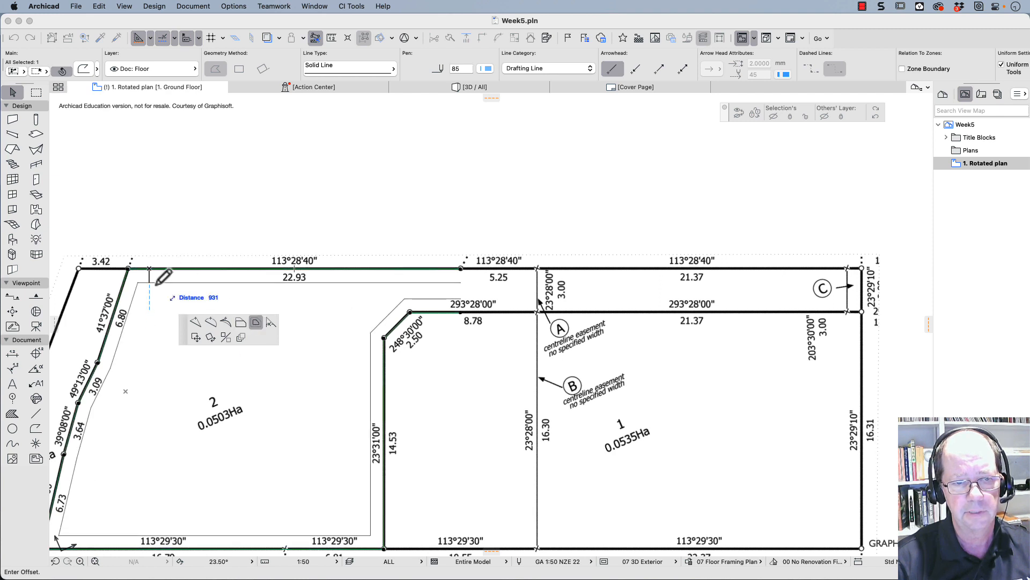
pyautogui.write('100')
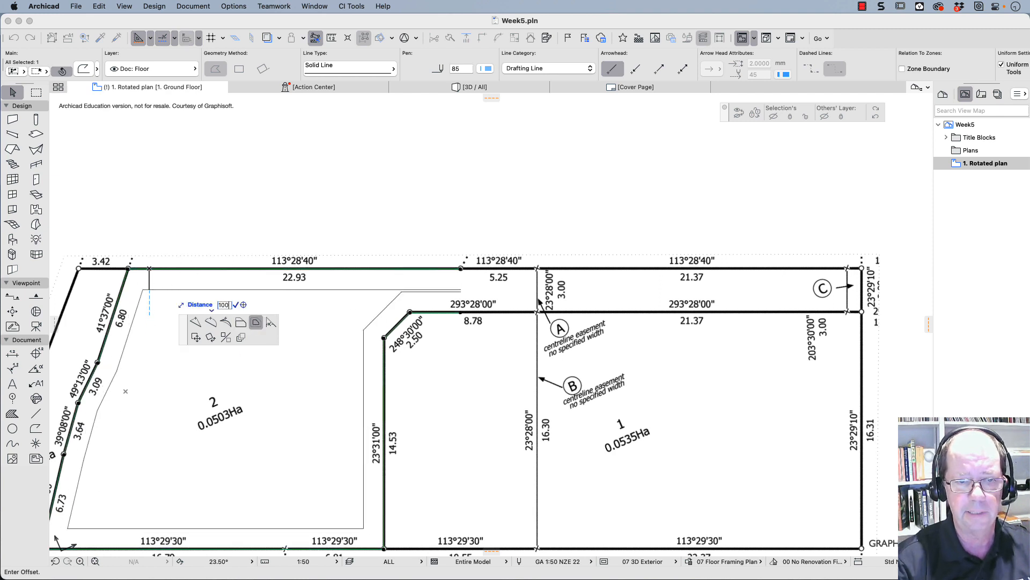
pyautogui.write('0')
pyautogui.press('Return')
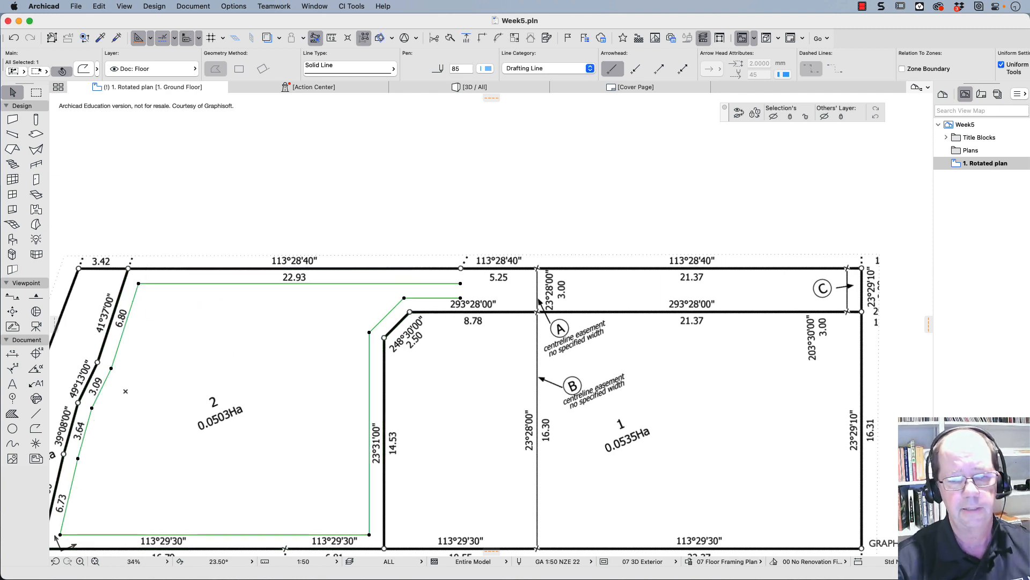
# - Switch to Finder and place page 1 of "5.04 - Week 2 Design Process.pdf" on lot 2 of the Archicad plan
pyautogui.scroll(-5, 151, 286)
pyautogui.hscroll(-5, 151, 286)
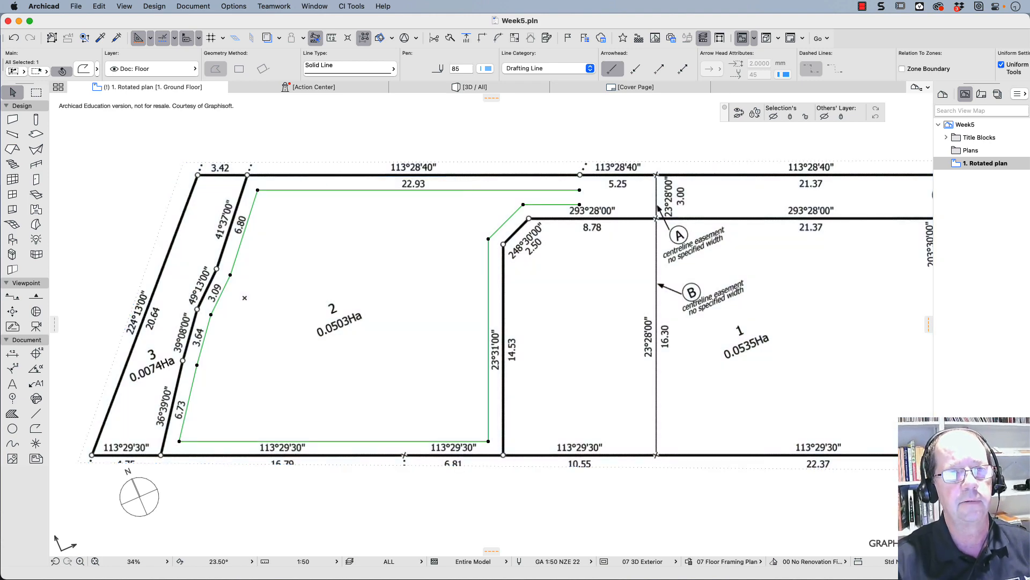
pyautogui.click(75, 6)
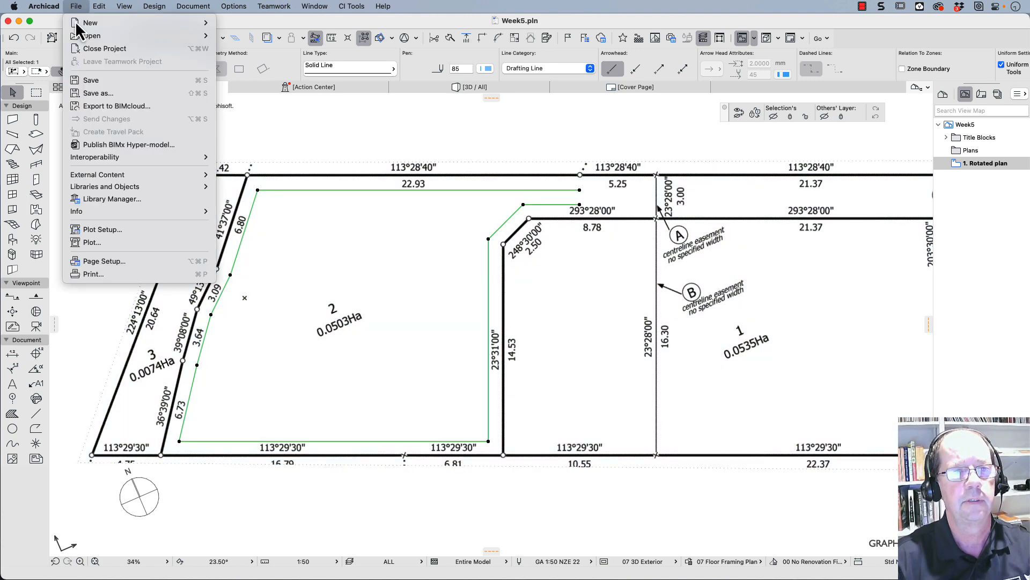
pyautogui.click(76, 74)
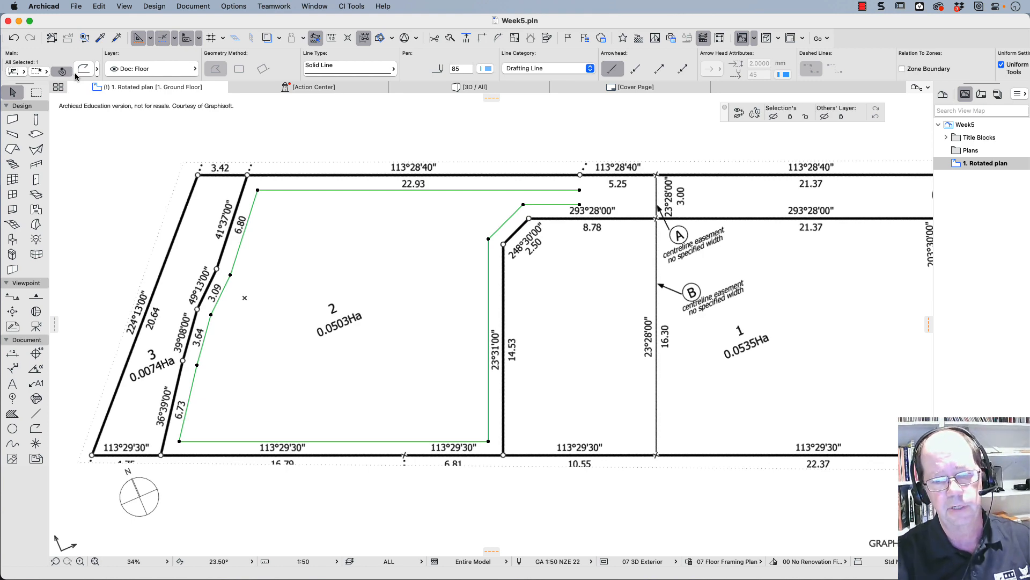
pyautogui.press('super+Tab')
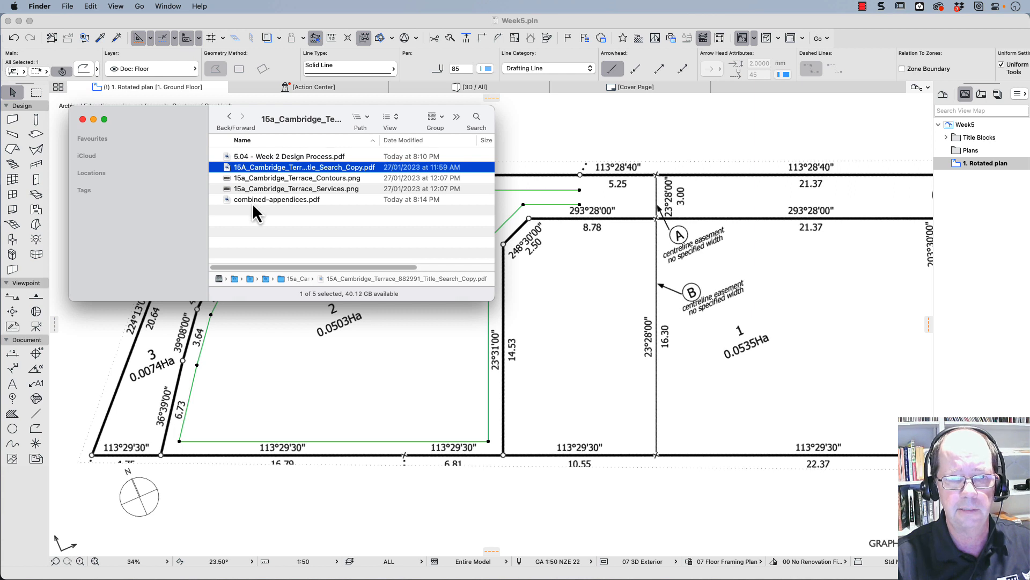
pyautogui.click(251, 159)
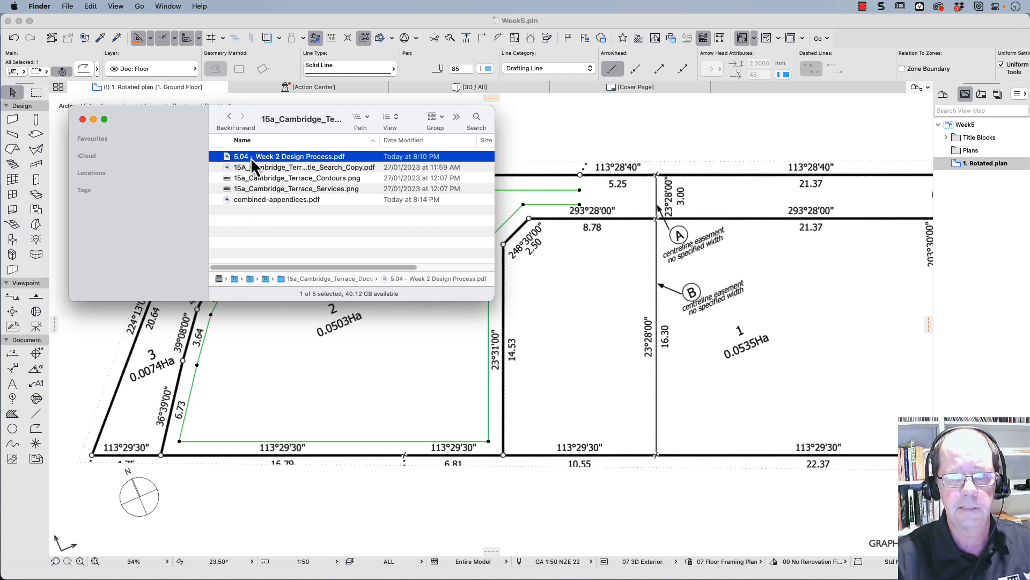
pyautogui.moveTo(227, 155); pyautogui.dragTo(353, 378)
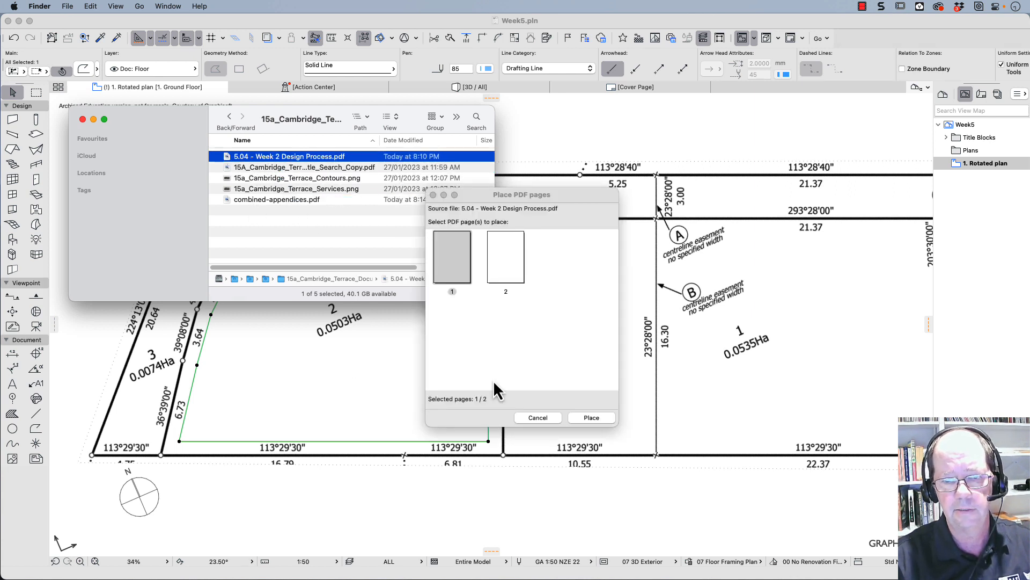
pyautogui.click(453, 255)
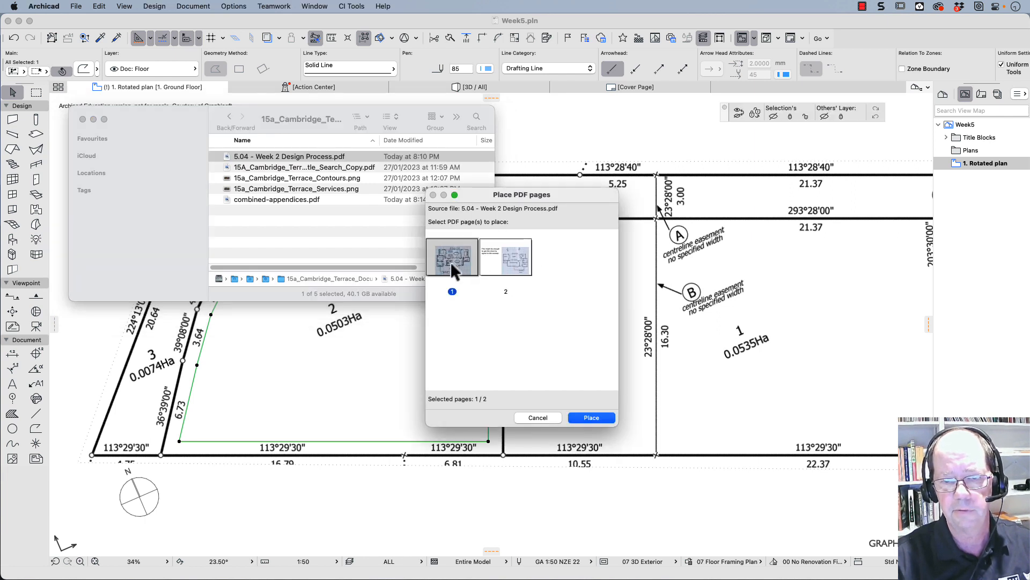
pyautogui.click(592, 418)
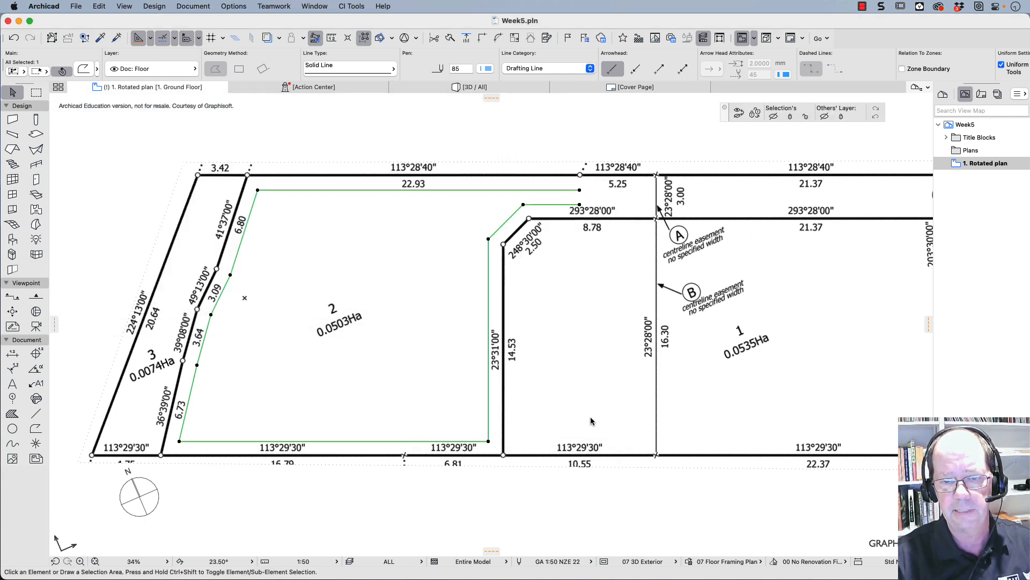
pyautogui.click(309, 378)
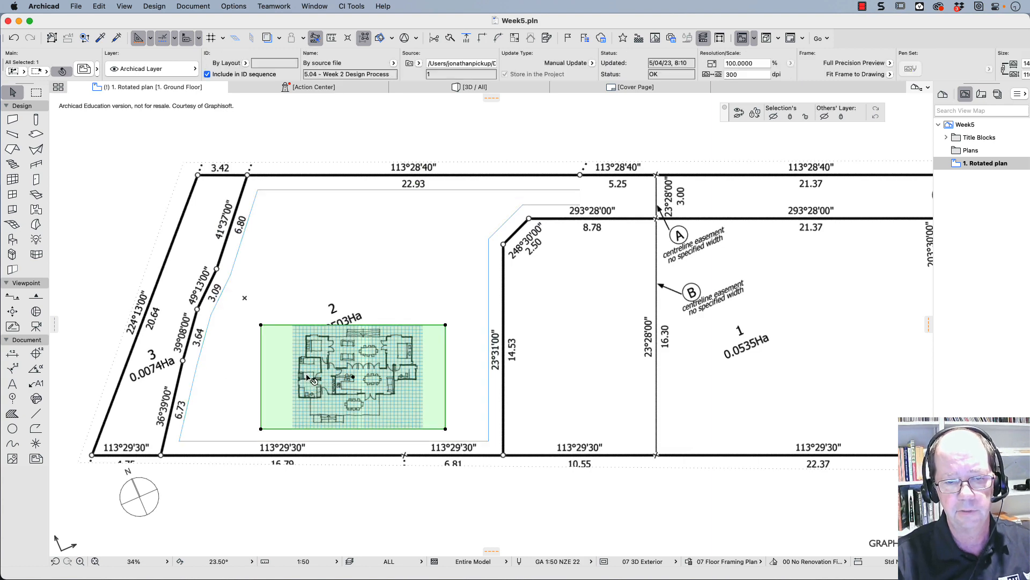
# - Move the placed floor plan sketch slightly up within lot 2 and crop away the blank margin on its left side
pyautogui.click(261, 377)
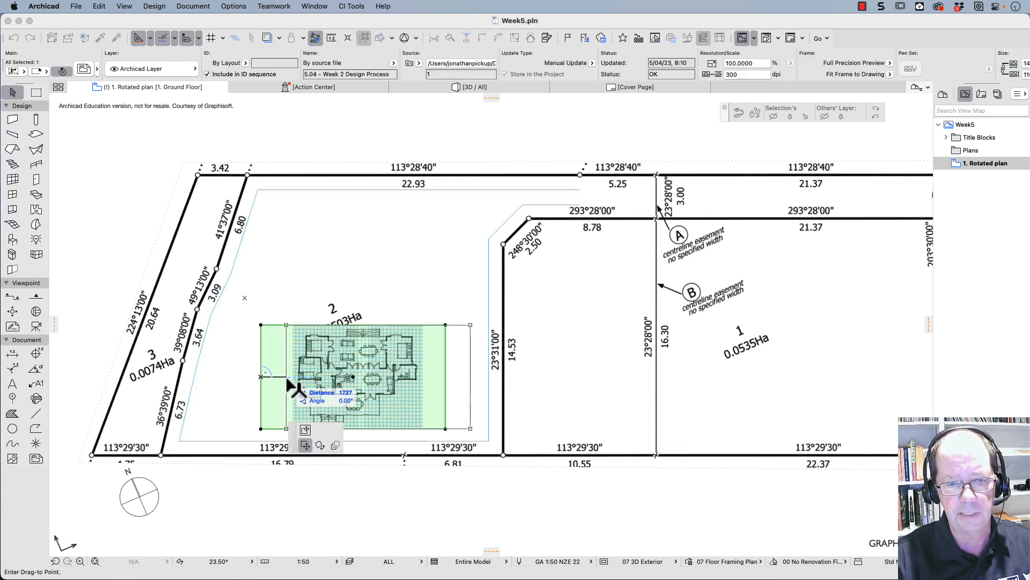
pyautogui.click(261, 363)
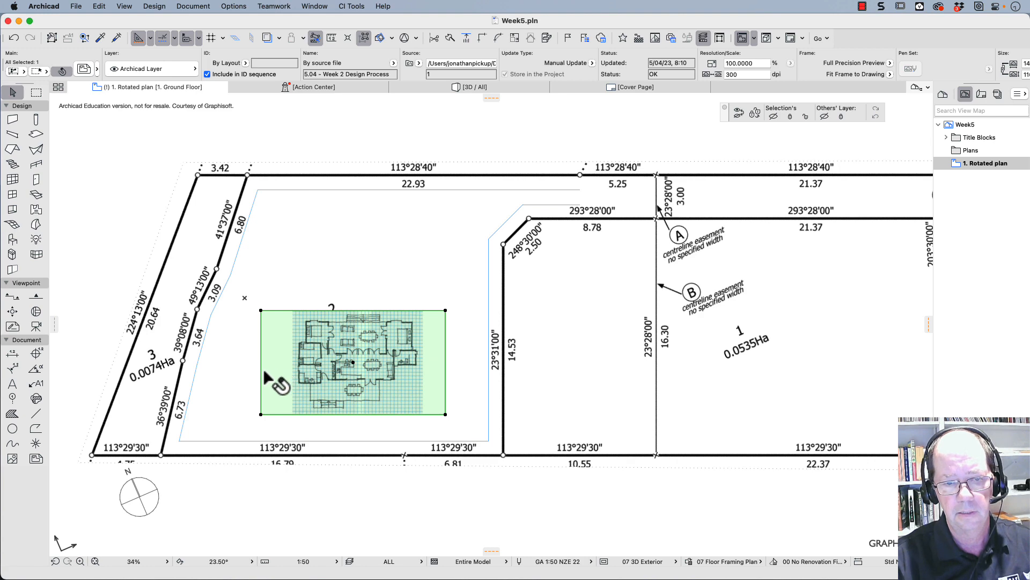
pyautogui.click(261, 372)
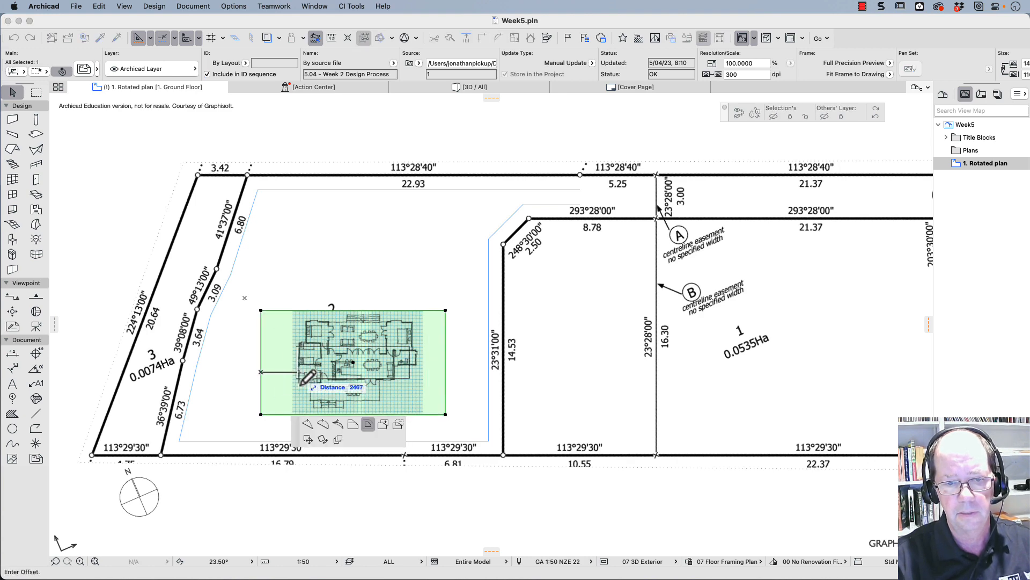
pyautogui.click(352, 424)
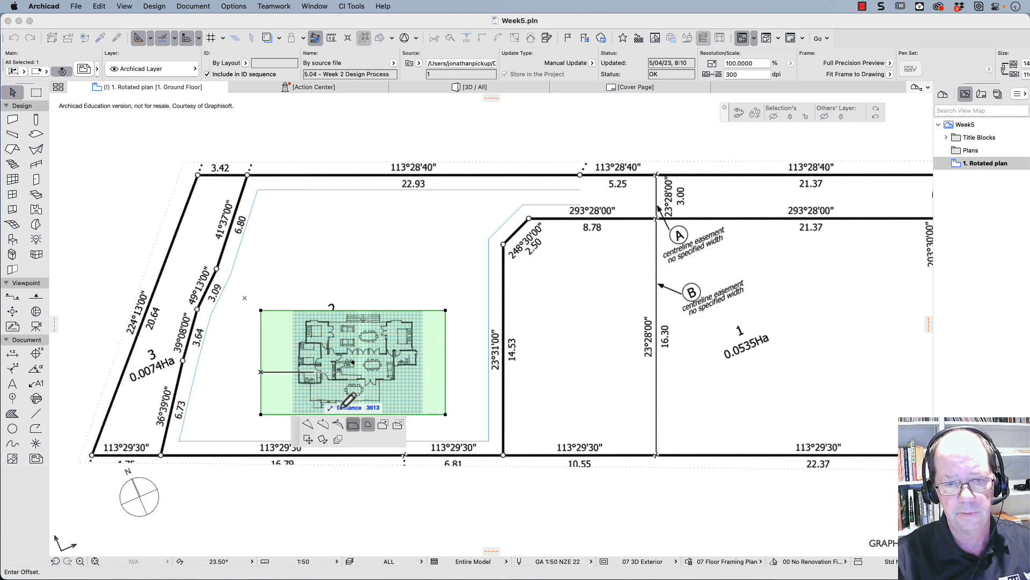
pyautogui.click(297, 371)
# - Crop the sketch's blank right margin and the outdoor strip below the house, shifting the drawing slightly in between
pyautogui.click(445, 362)
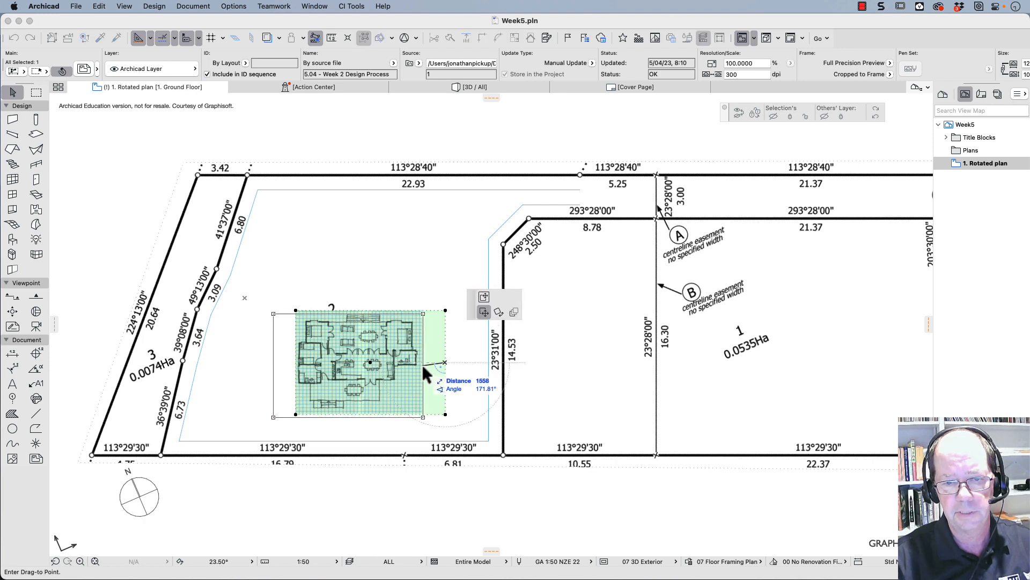
pyautogui.click(424, 369)
pyautogui.click(438, 369)
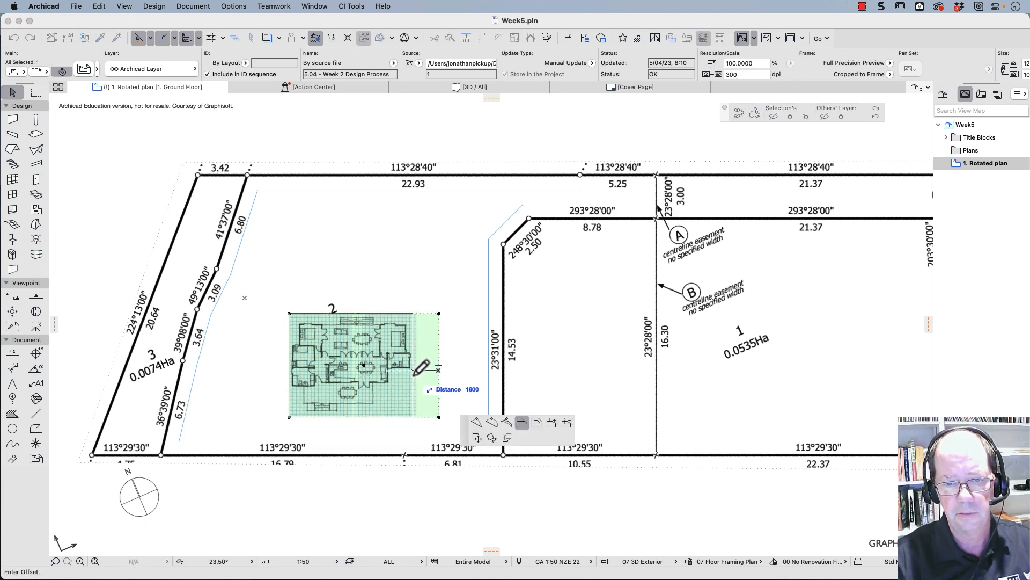
pyautogui.click(413, 374)
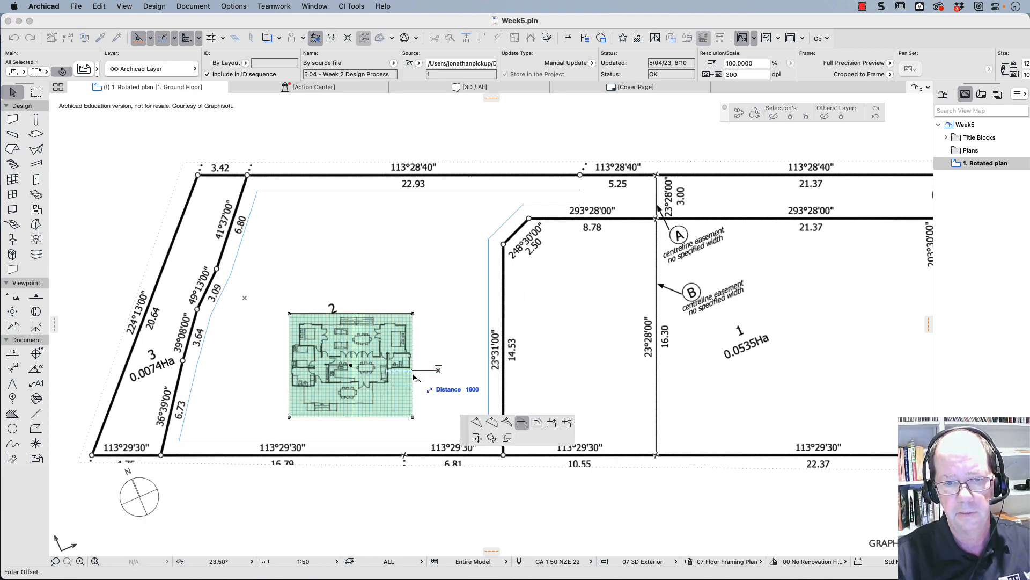
pyautogui.click(356, 416)
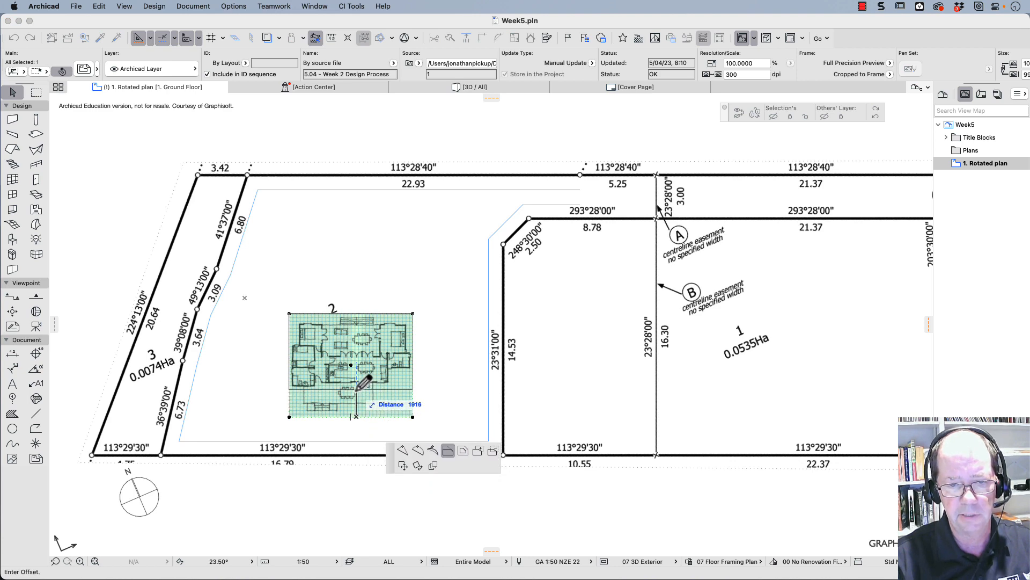
pyautogui.click(359, 386)
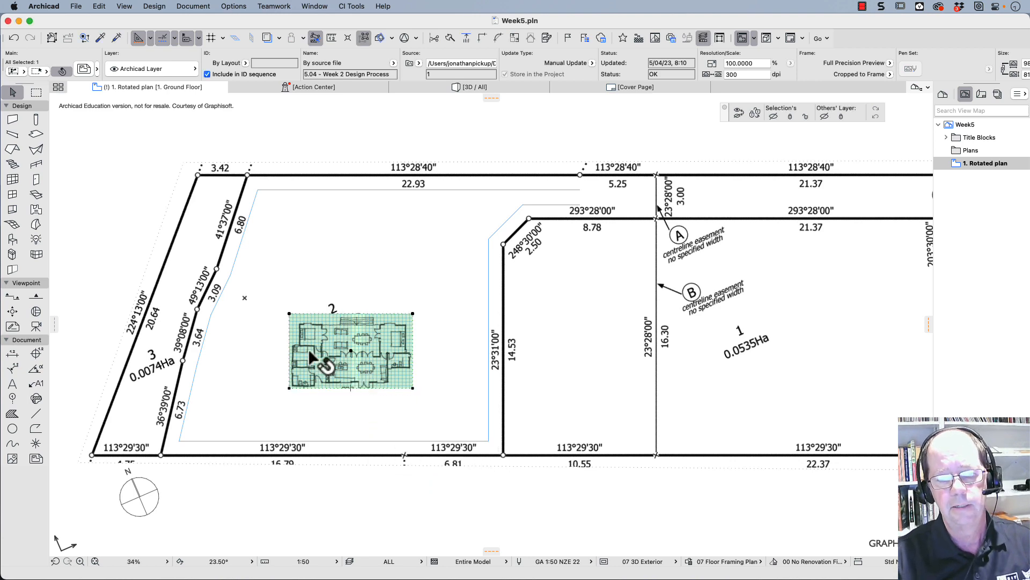
# - Resize the sketch graphically so that ten grid squares above the upper-left bedroom span 5000 mm, with all resize options kept on
pyautogui.scroll(5, 295, 336)
pyautogui.scroll(-2, 341, 344)
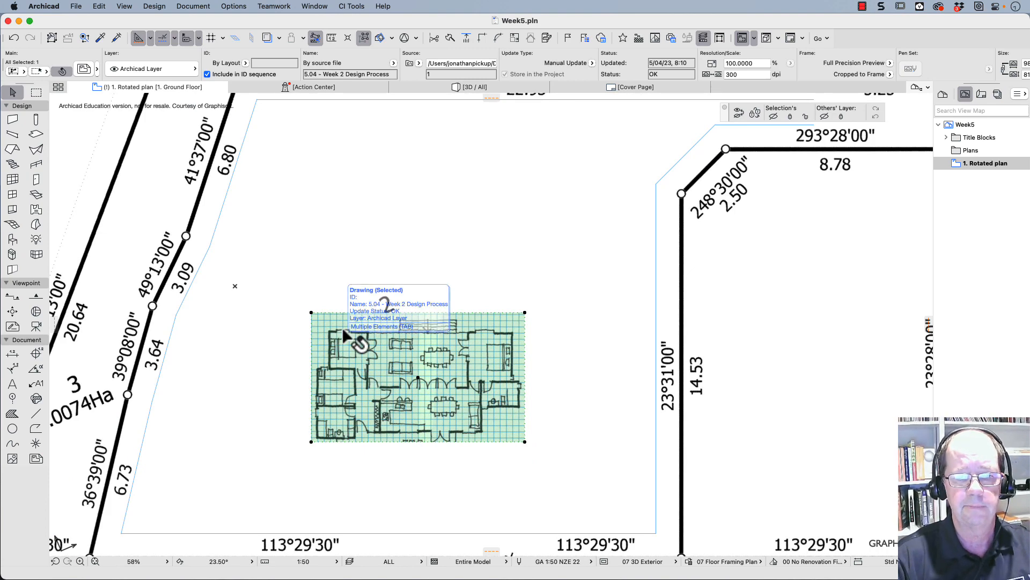
pyautogui.scroll(5, 340, 330)
pyautogui.scroll(1, 341, 331)
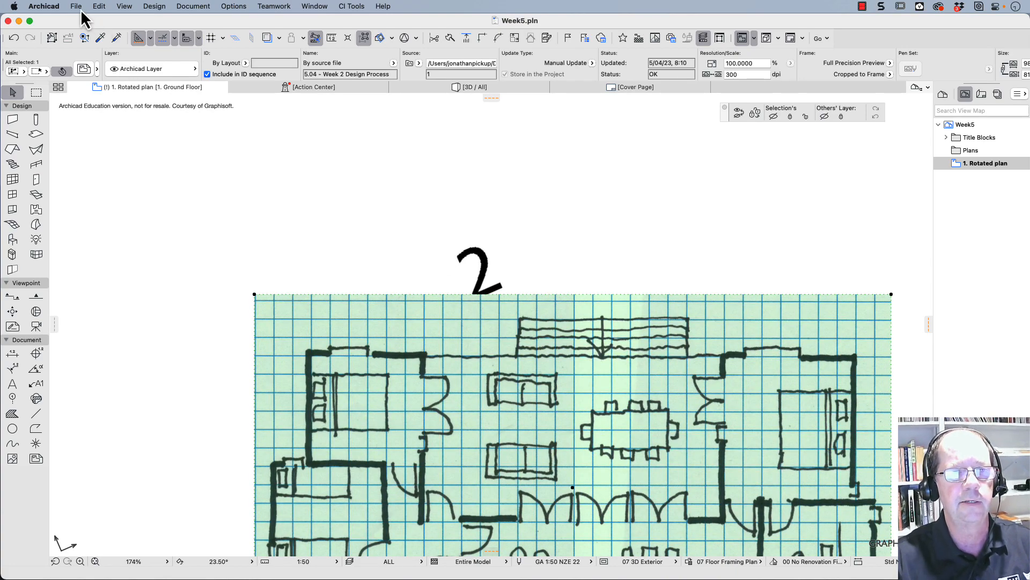
pyautogui.click(99, 6)
pyautogui.moveTo(141, 255)
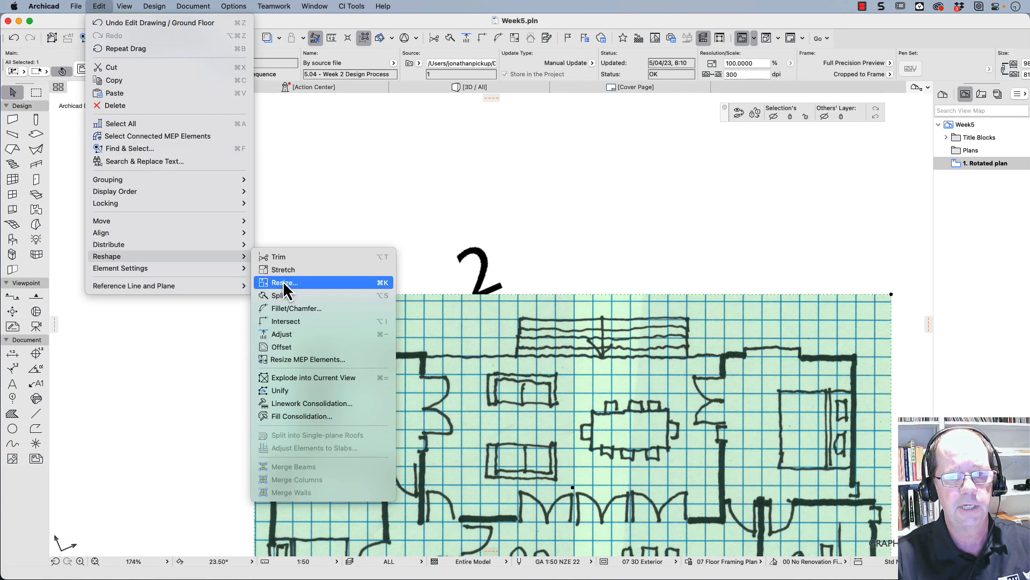
pyautogui.click(285, 286)
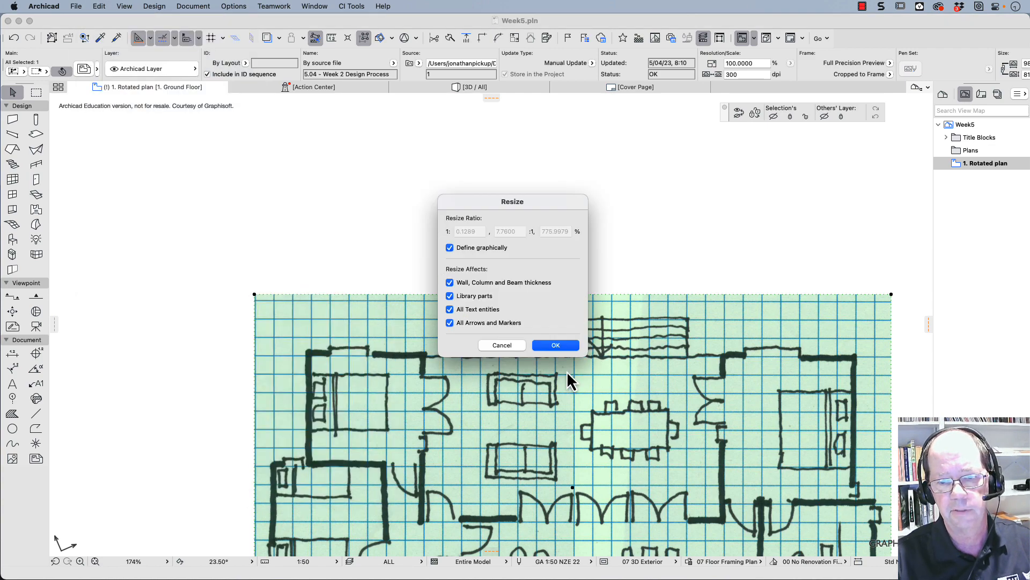
pyautogui.click(554, 347)
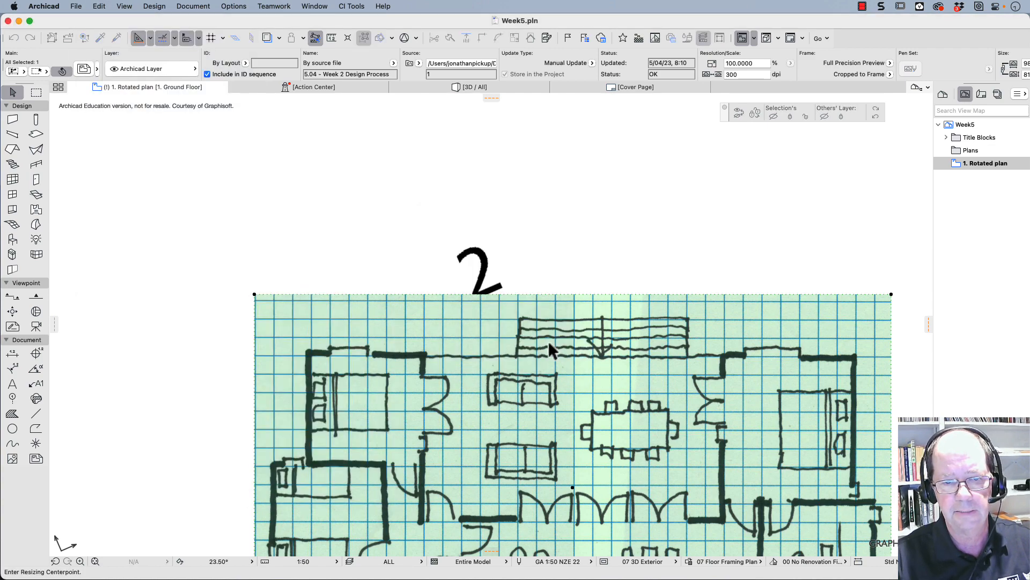
pyautogui.click(311, 337)
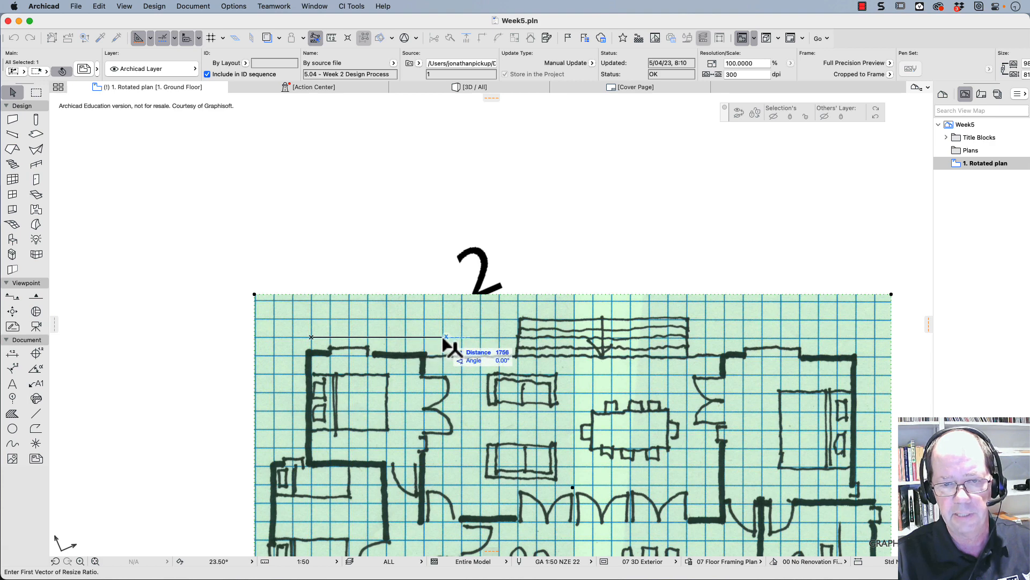
pyautogui.click(500, 337)
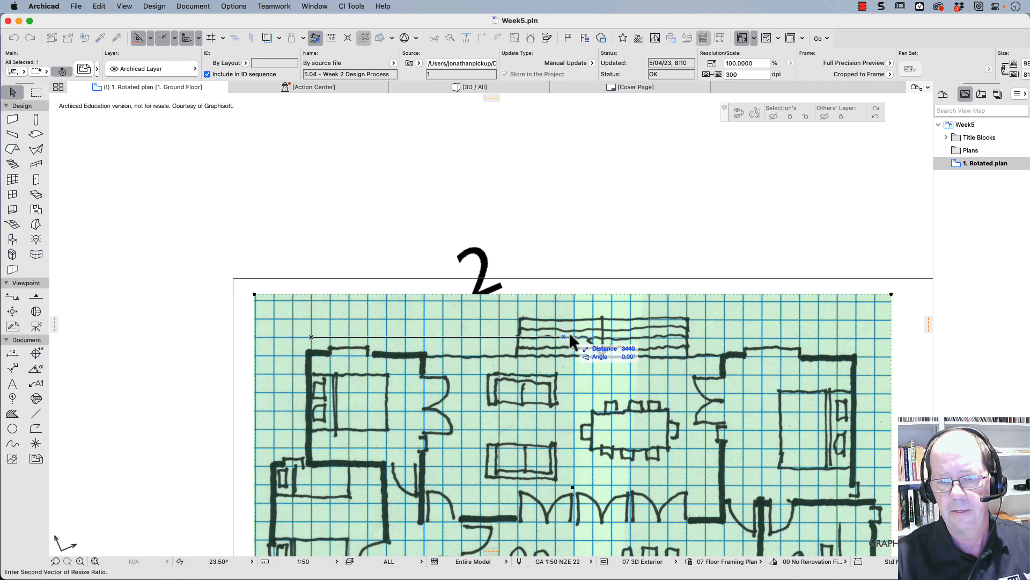
pyautogui.write('5000')
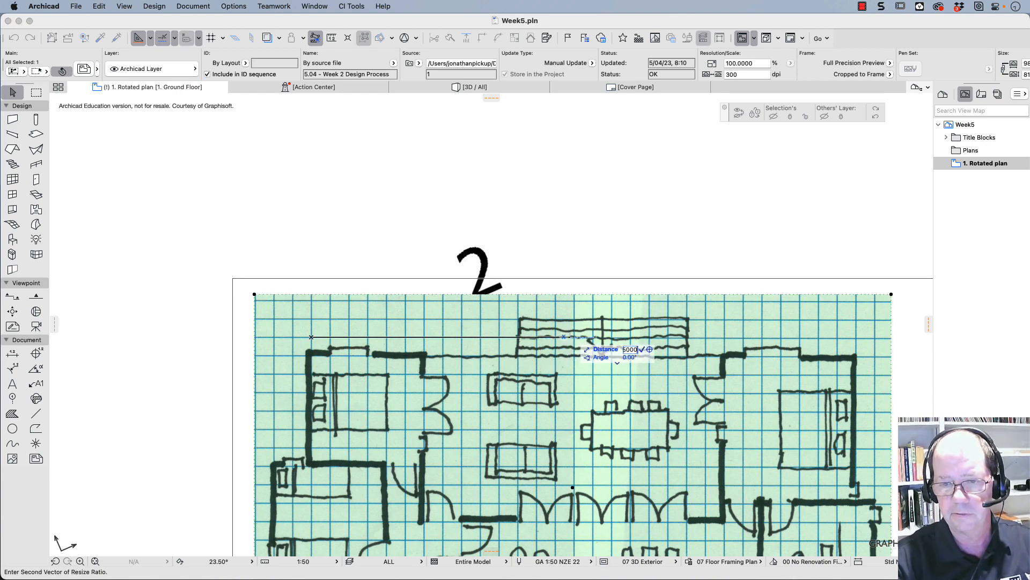
pyautogui.press('Return')
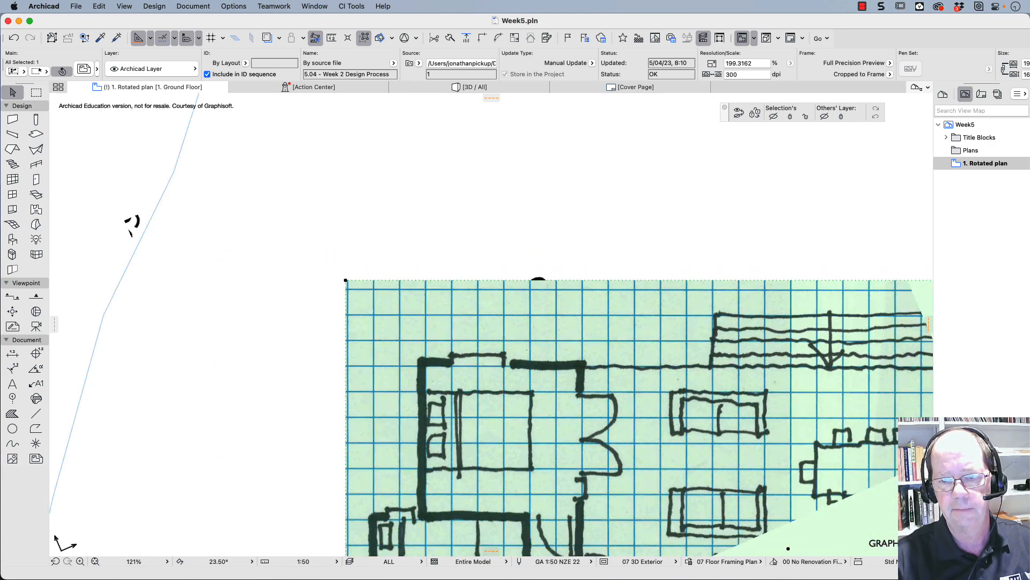
# - Move the enlarged floor plan sketch inside the offset line, close to lot 2's southern and eastern boundaries
pyautogui.scroll(-3, 688, 347)
pyautogui.moveTo(689, 347)
pyautogui.mouseDown(button='middle')
pyautogui.moveTo(560, 275)
pyautogui.moveTo(504, 269)
pyautogui.mouseUp(button='middle')
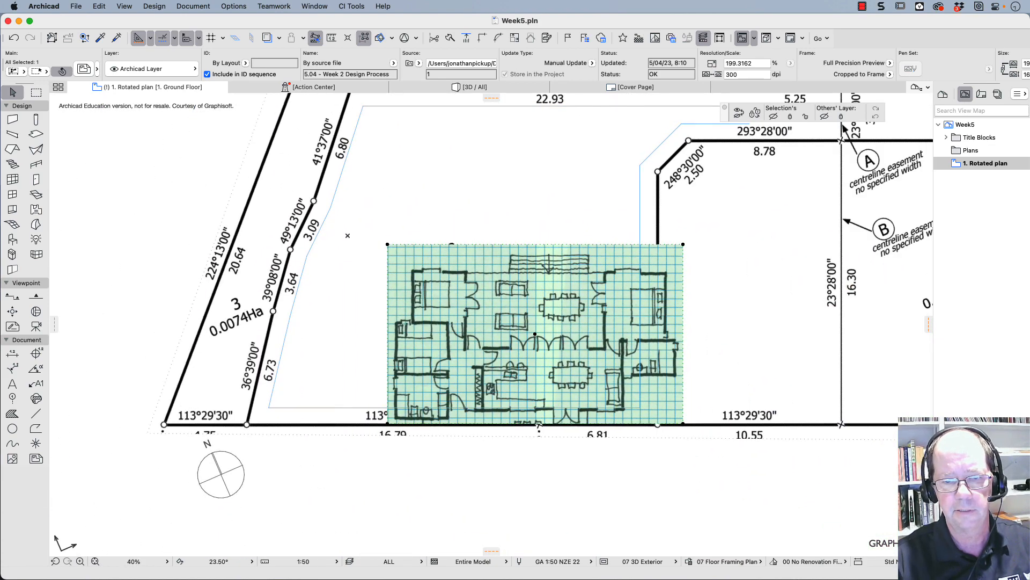
pyautogui.moveTo(636, 401)
pyautogui.mouseDown()
pyautogui.moveTo(620, 384)
pyautogui.moveTo(575, 379)
pyautogui.moveTo(587, 383)
pyautogui.mouseUp()
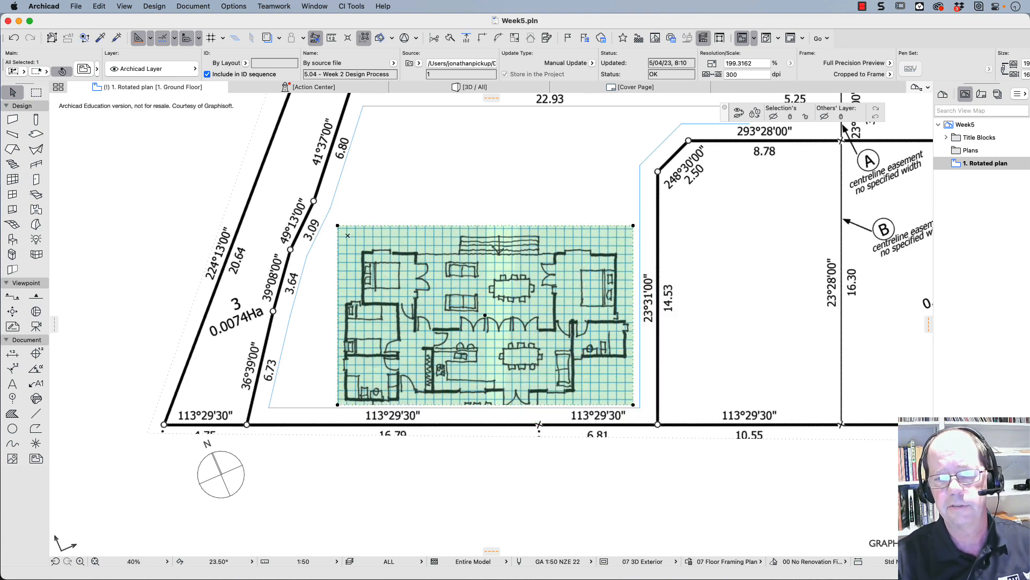
# - Switch to Finder, place page 3 of combined-appendices.pdf on the site plan, and move the sheet up across lot 2's northern boundary
pyautogui.scroll(5, 587, 382)
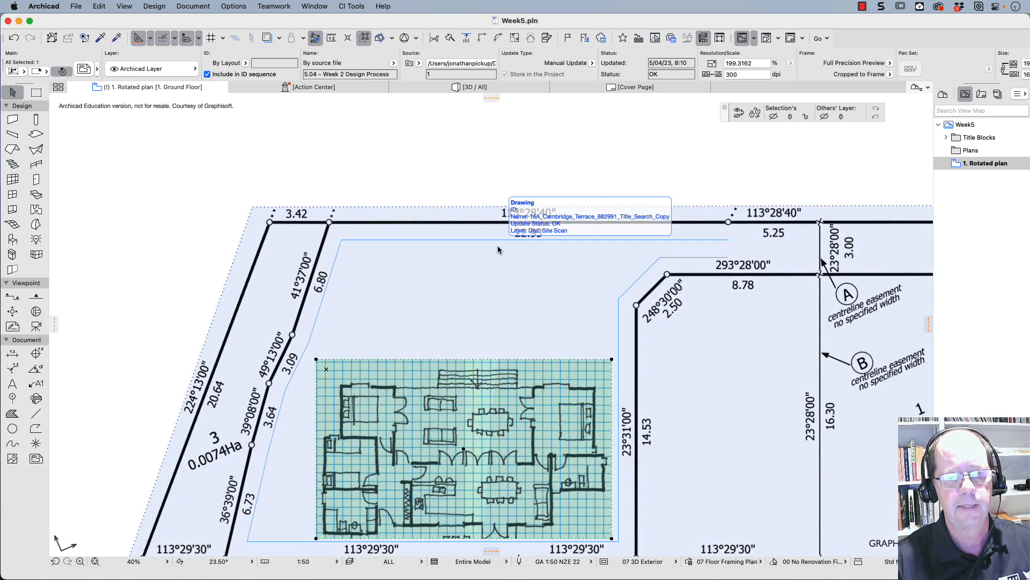
pyautogui.press('super+Tab')
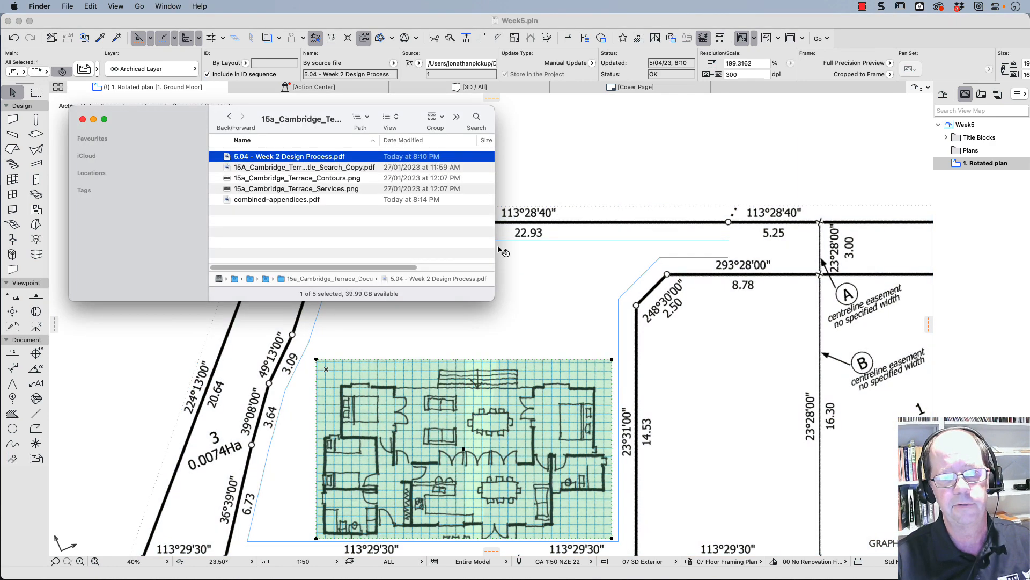
pyautogui.click(251, 200)
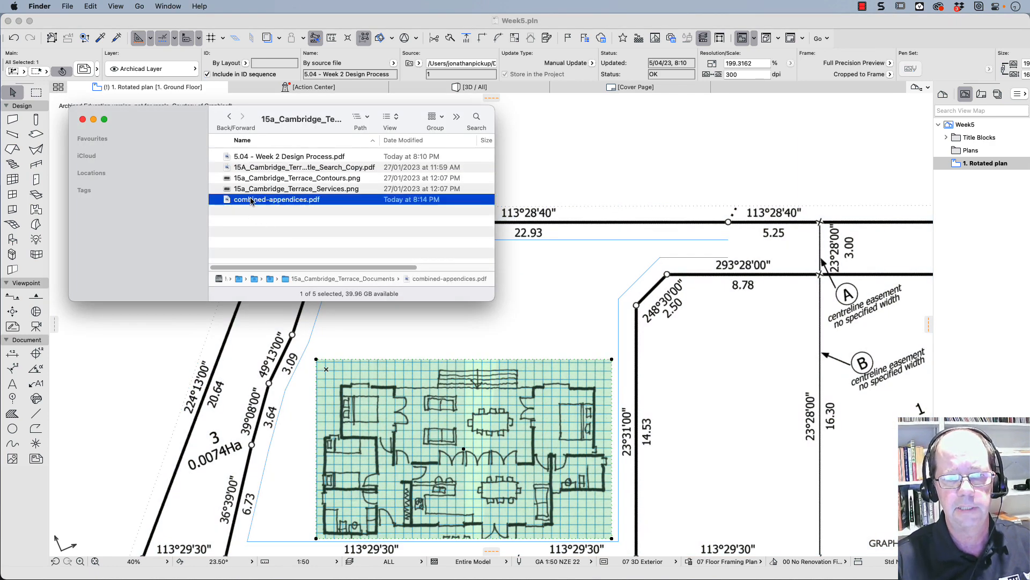
pyautogui.moveTo(256, 202); pyautogui.dragTo(519, 341)
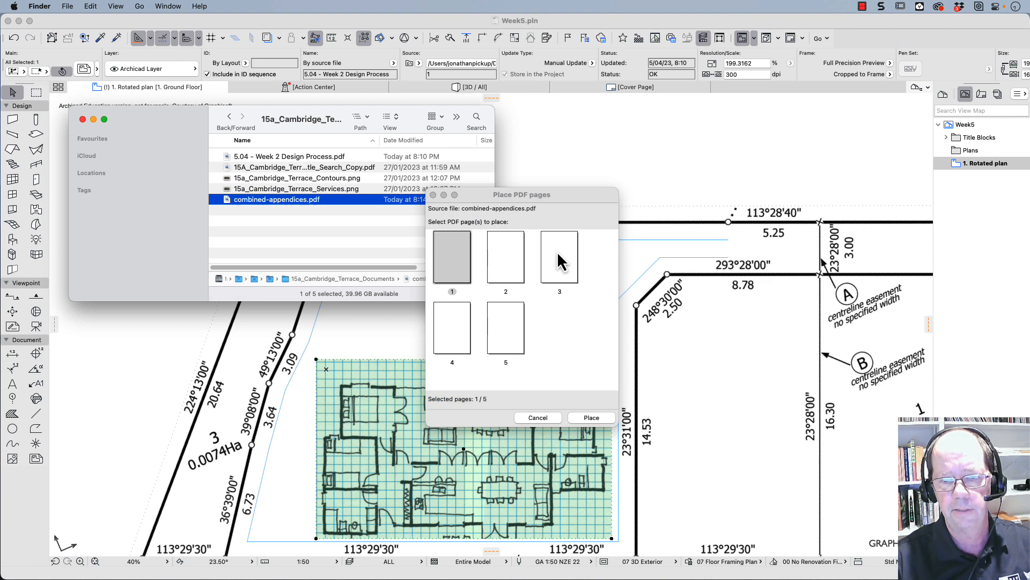
pyautogui.click(447, 255)
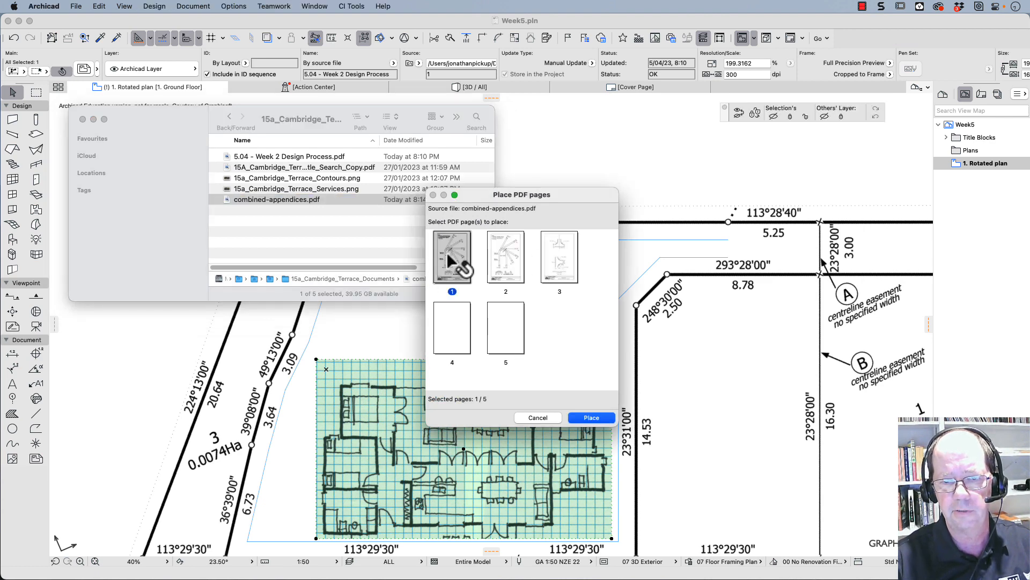
pyautogui.click(560, 259)
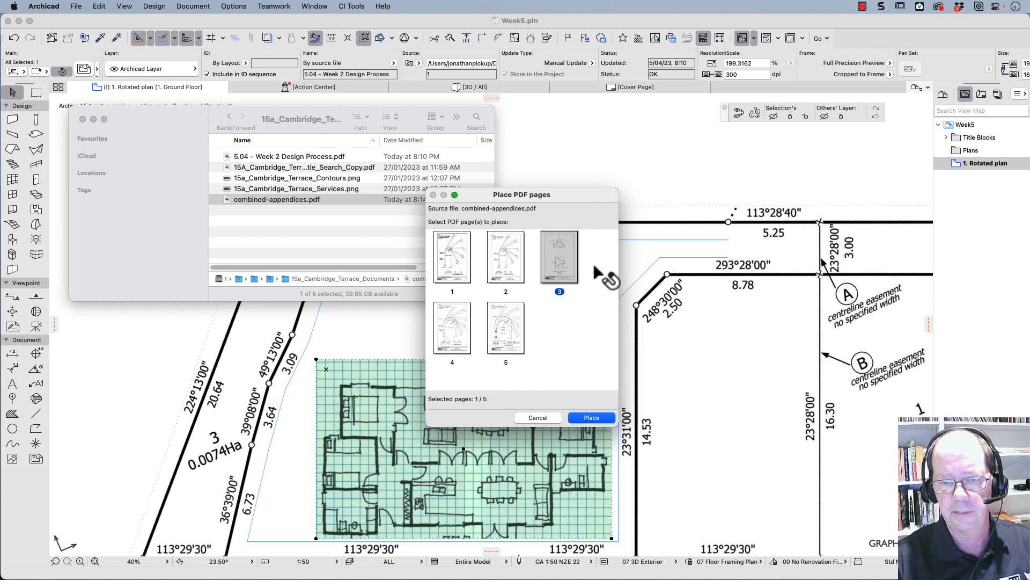
pyautogui.click(591, 418)
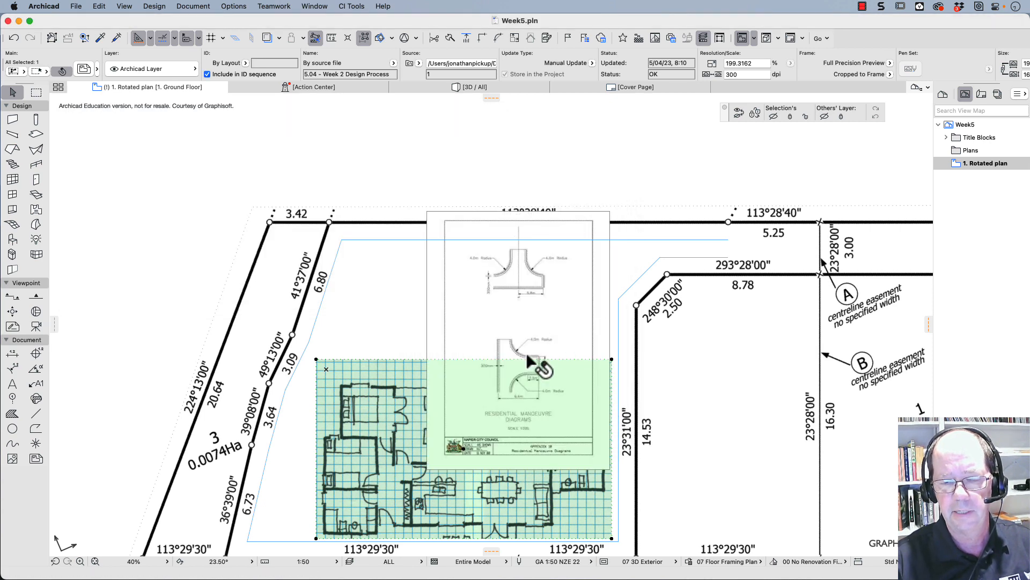
pyautogui.moveTo(508, 263); pyautogui.dragTo(457, 176)
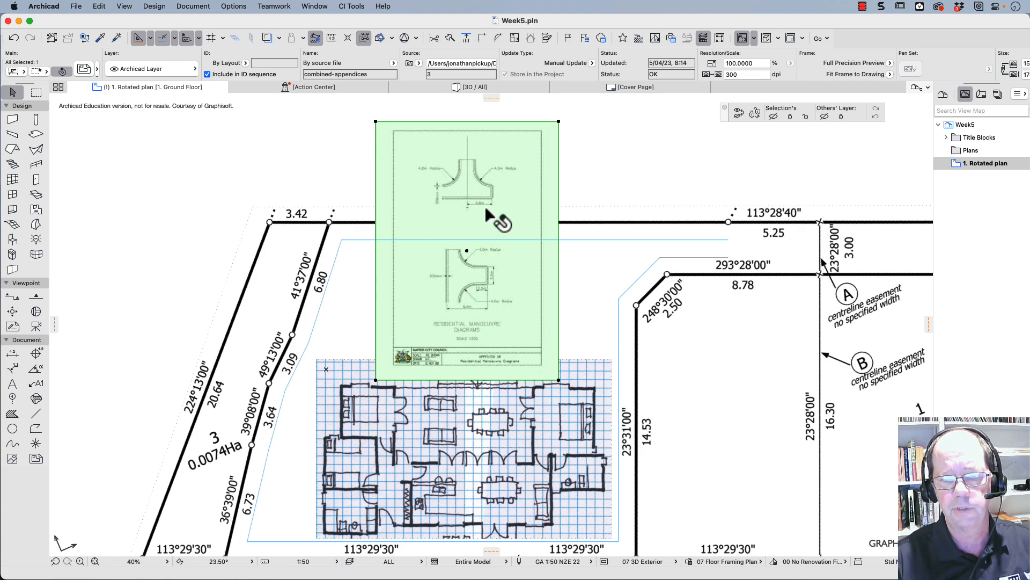
# - Resize the manoeuvre sheet graphically so that its 9.4m dimension line spans 9400 mm, with all resize options kept on
pyautogui.scroll(1, 473, 309)
pyautogui.scroll(10, 472, 309)
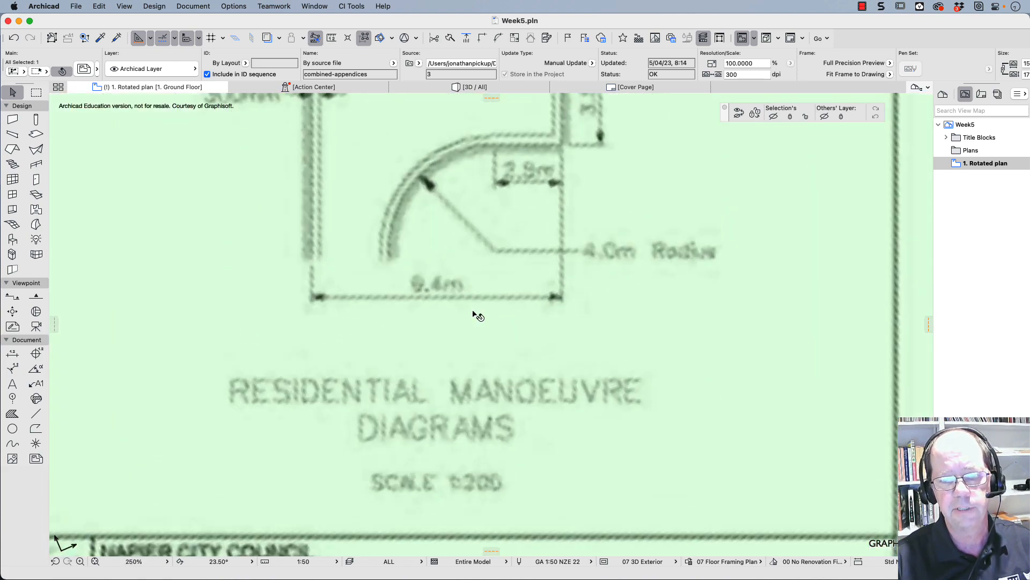
pyautogui.scroll(4, 396, 312)
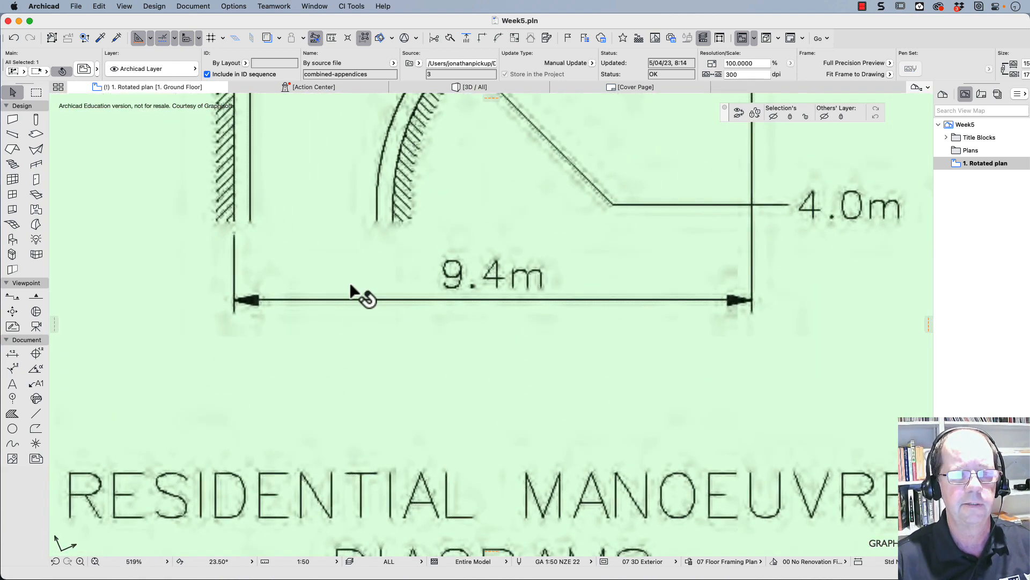
pyautogui.click(99, 6)
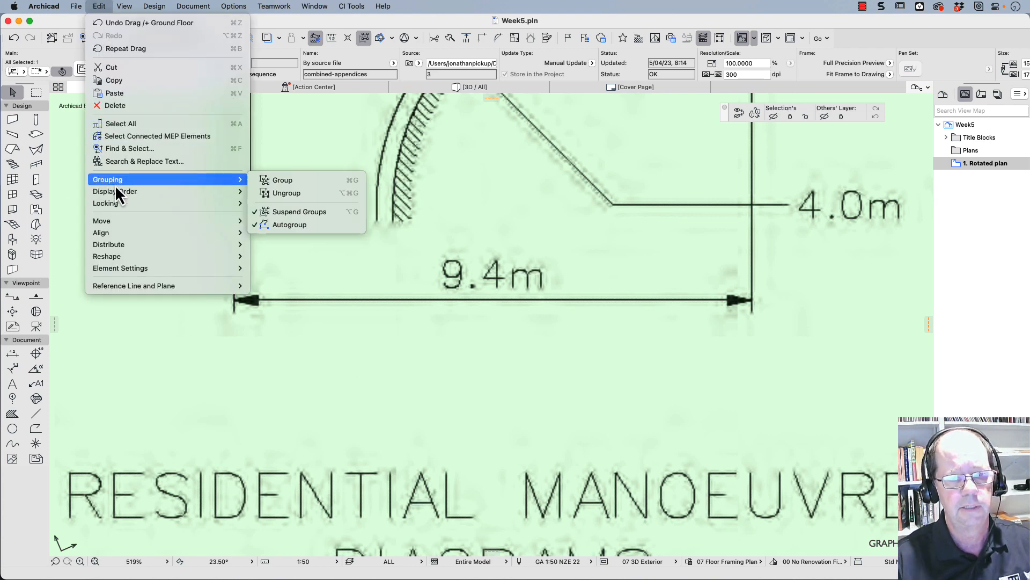
pyautogui.moveTo(117, 256)
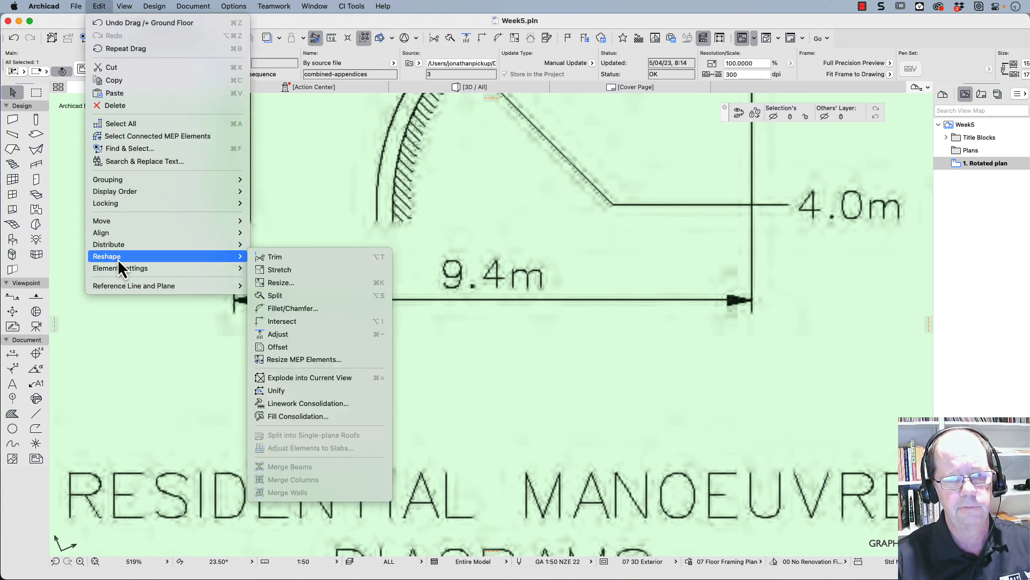
pyautogui.click(278, 281)
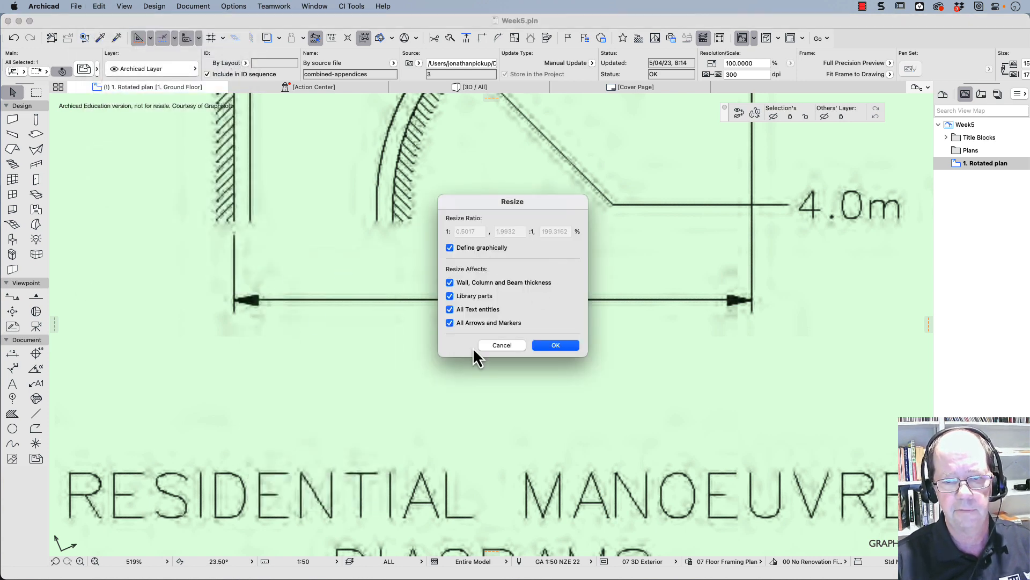
pyautogui.click(553, 346)
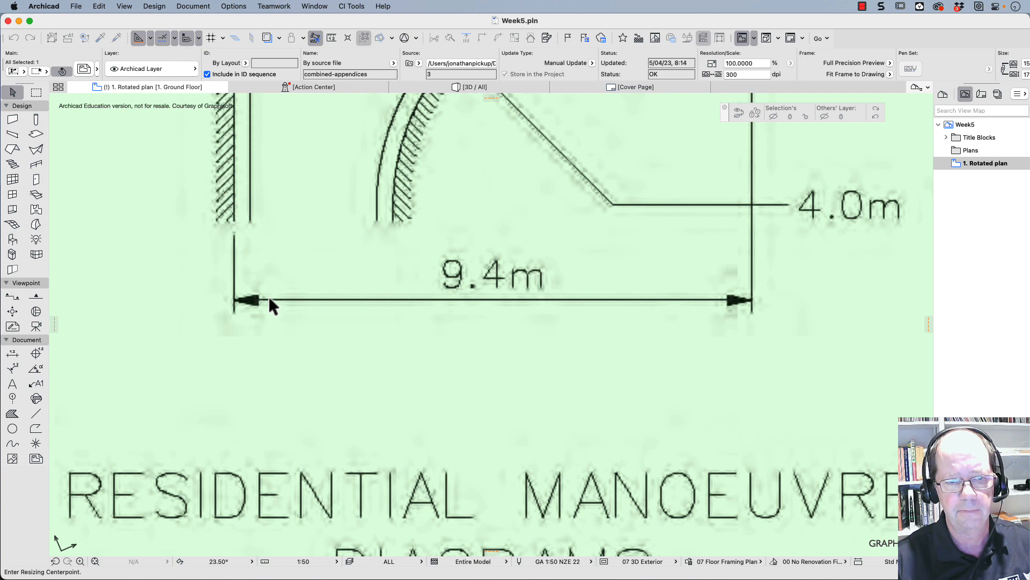
pyautogui.click(233, 313)
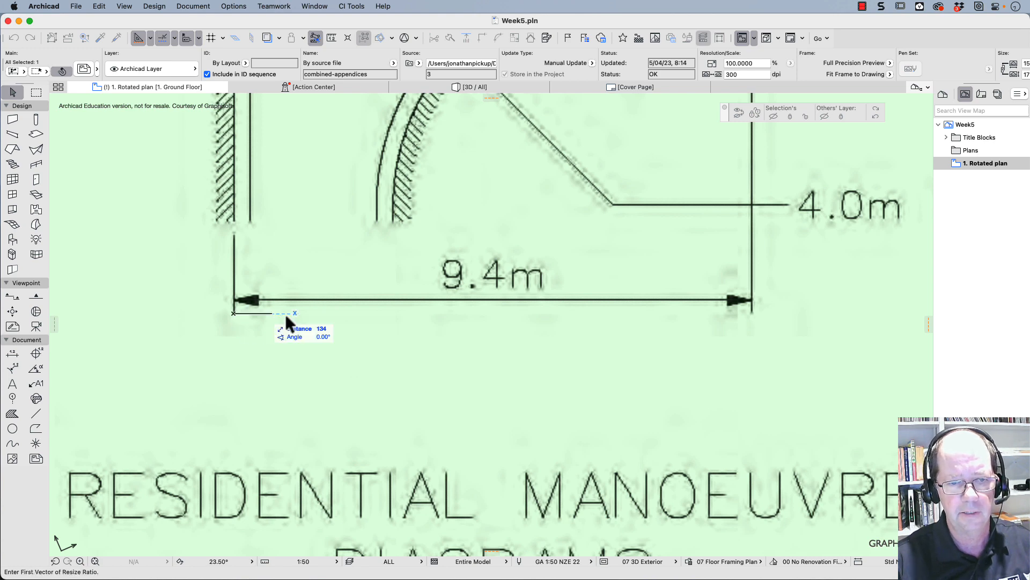
pyautogui.click(753, 315)
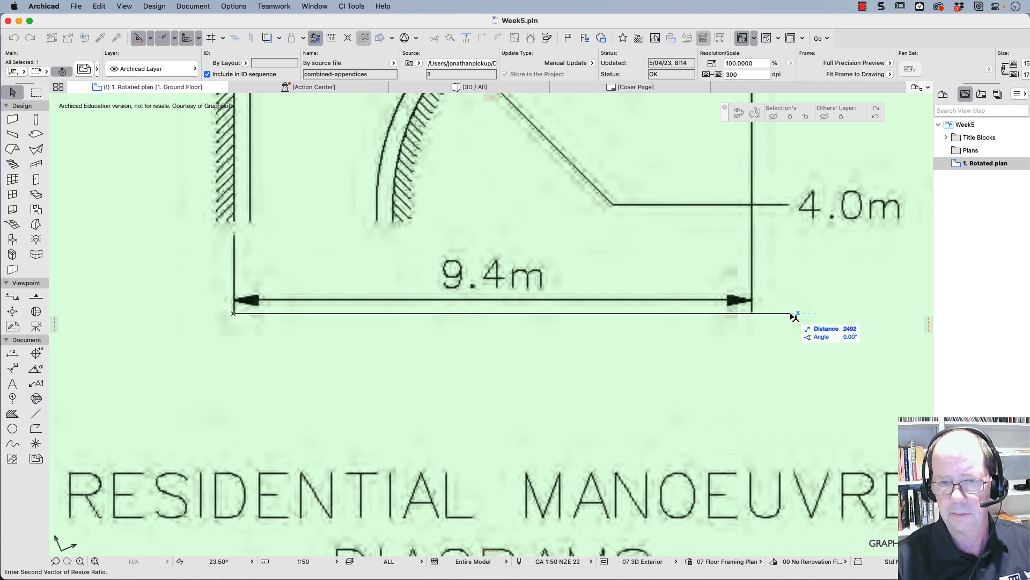
pyautogui.write('9')
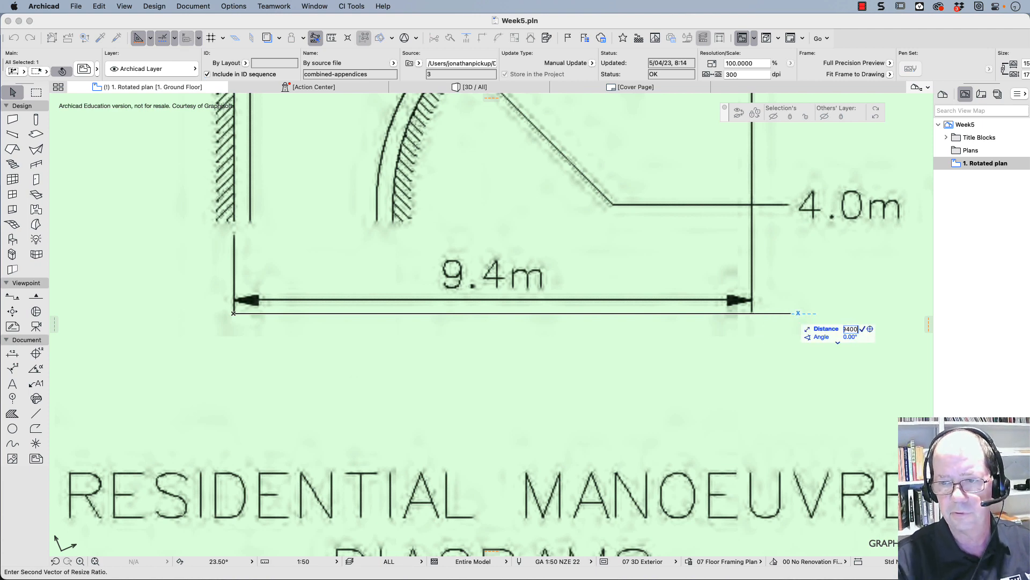
pyautogui.write('400')
pyautogui.press('Return')
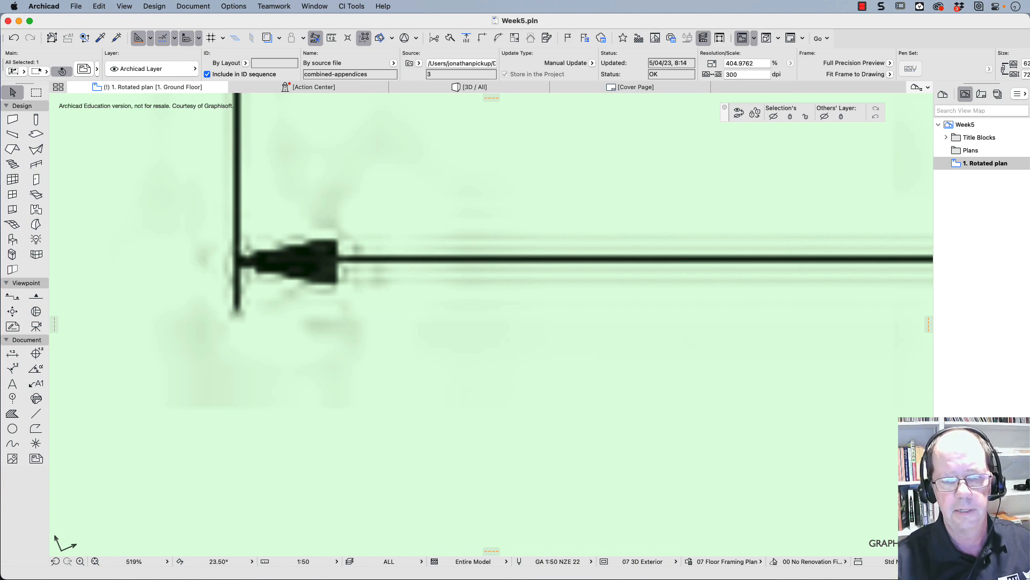
# - Crop the sheet's left side to the lower diagram's inner long-edge line and its right side to the inner end of the 3.5m bay
pyautogui.scroll(-10, 126, 478)
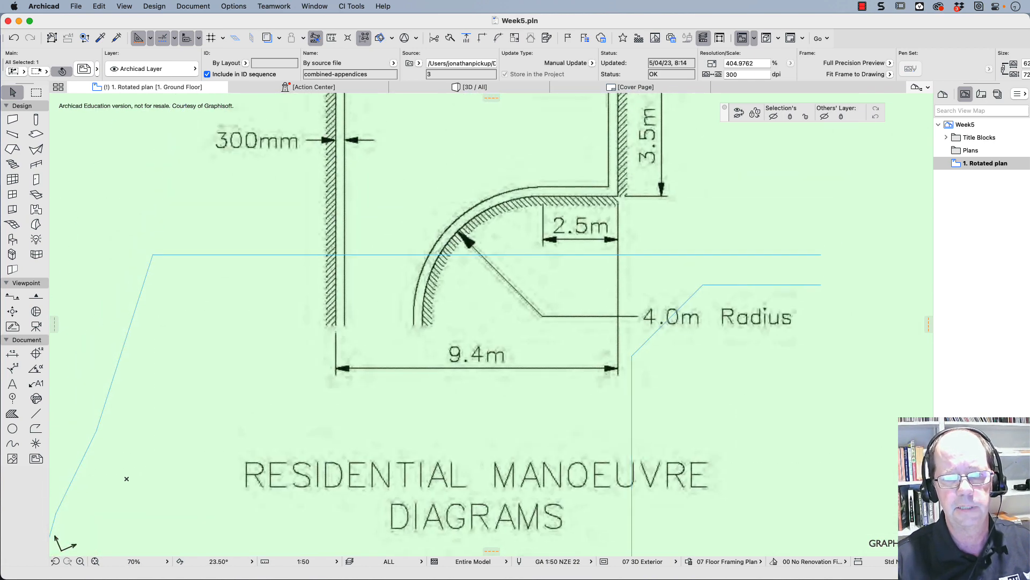
pyautogui.scroll(-5, 126, 478)
pyautogui.click(147, 188)
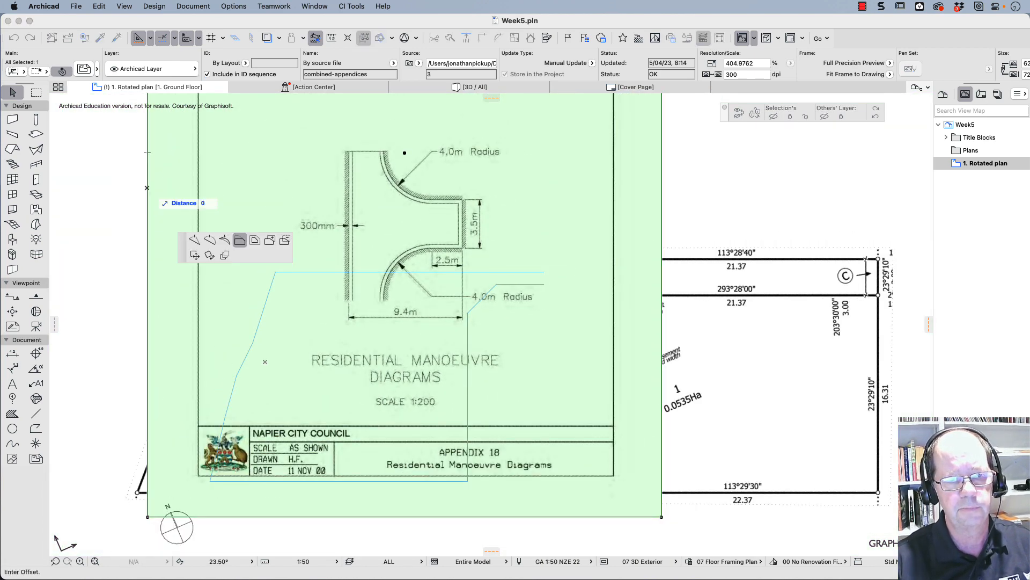
pyautogui.click(353, 187)
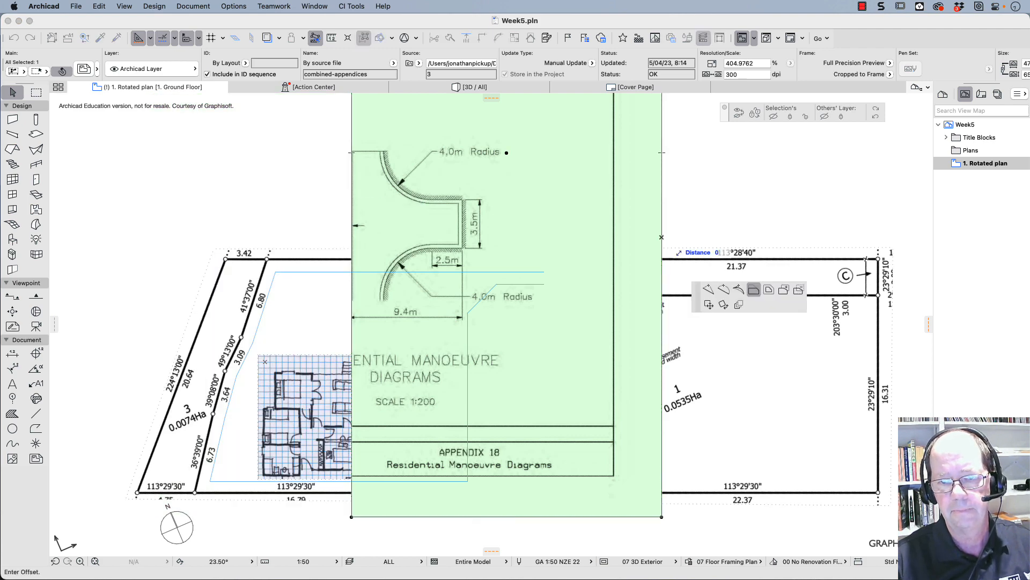
pyautogui.click(661, 236)
pyautogui.click(459, 236)
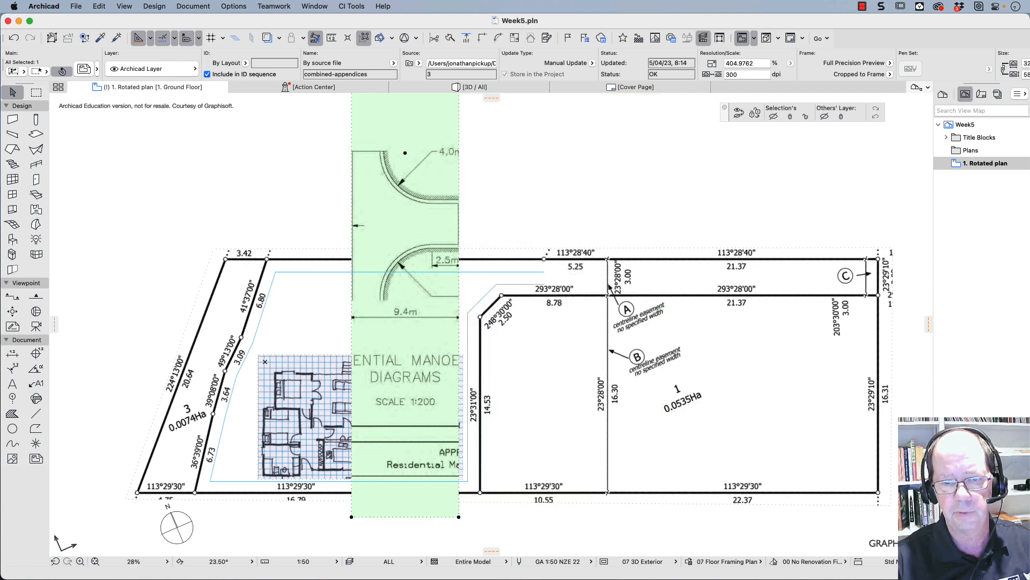
# - Crop the sheet's bottom and top to the lower and upper ends of the 9.4m-wide manoeuvre diagram
pyautogui.click(414, 516)
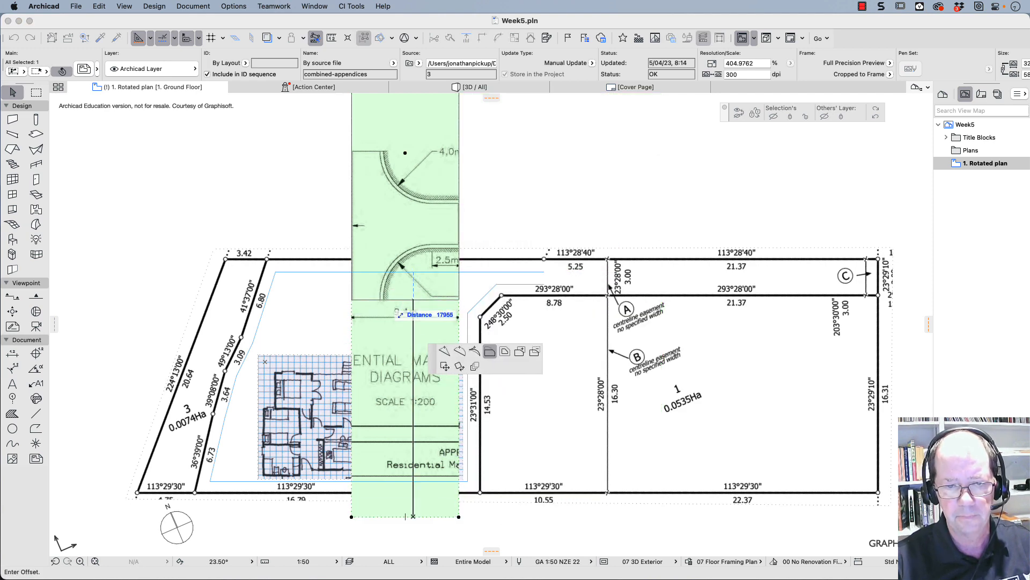
pyautogui.click(413, 299)
pyautogui.scroll(5, 412, 303)
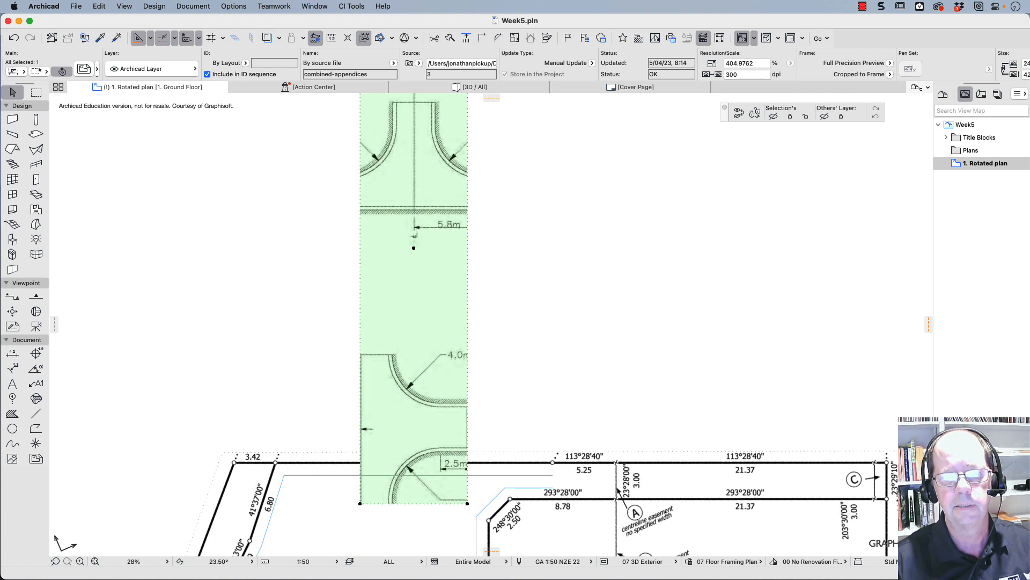
pyautogui.scroll(3, 412, 322)
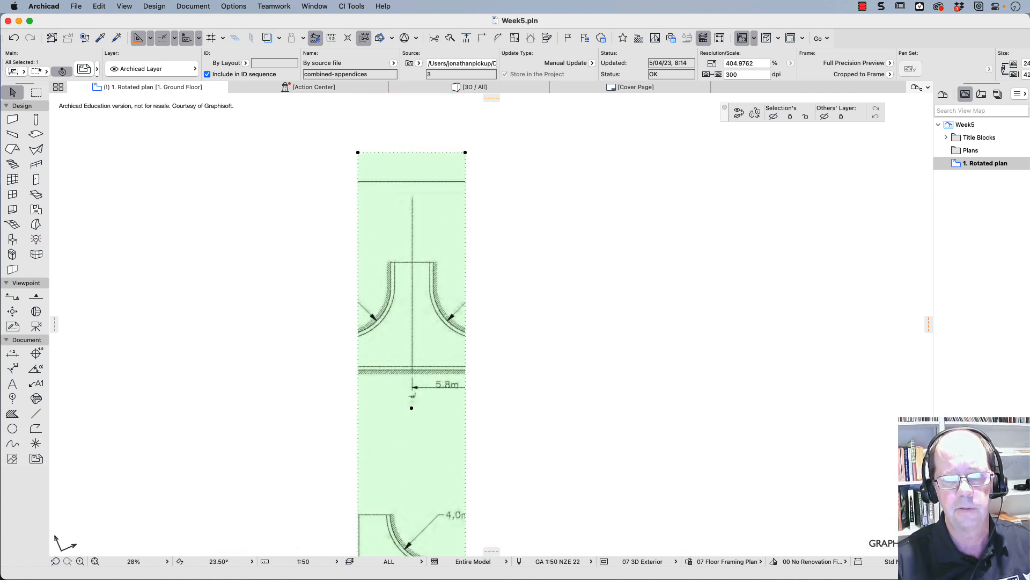
pyautogui.click(401, 515)
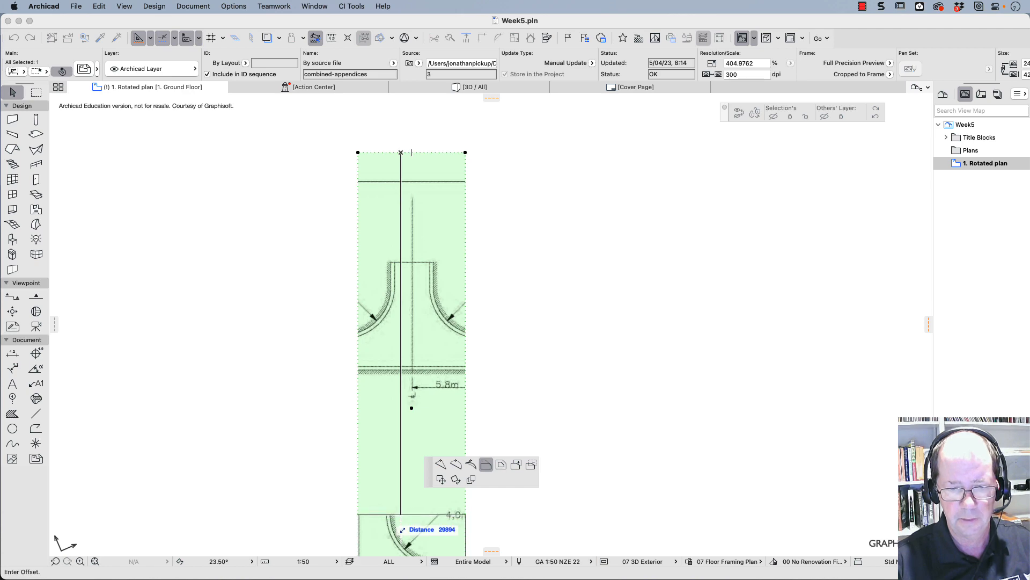
pyautogui.click(401, 515)
# - Rotate the cropped manoeuvre diagram a quarter turn clockwise about its lower-left corner
pyautogui.scroll(-6, 405, 477)
pyautogui.moveTo(411, 473); pyautogui.dragTo(401, 330, button='middle')
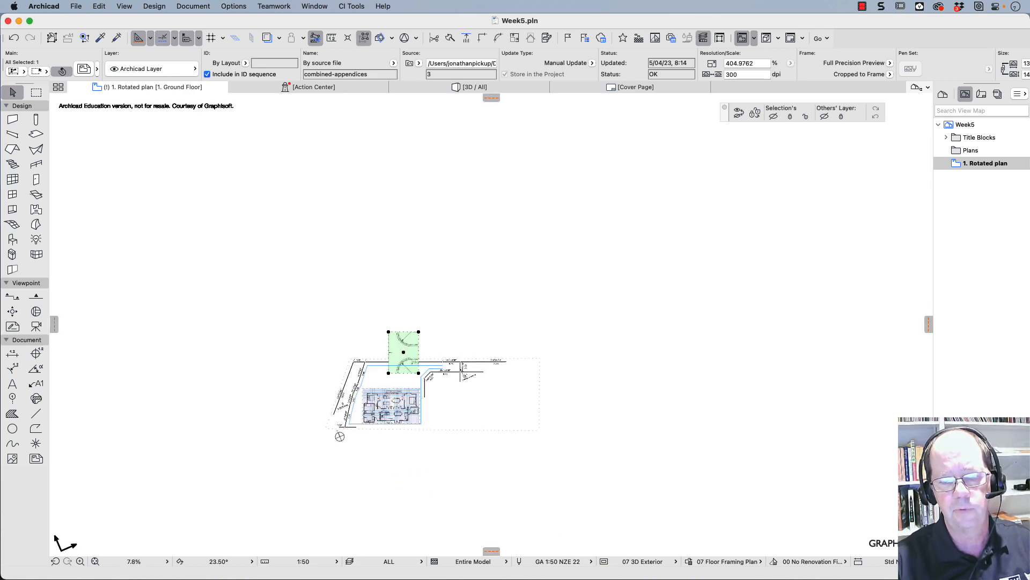
pyautogui.scroll(8, 397, 352)
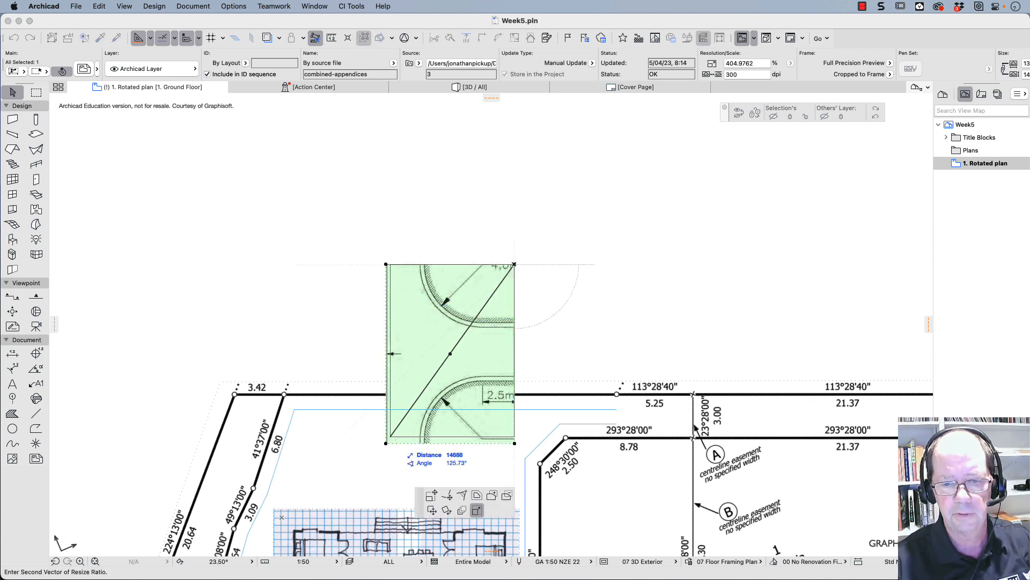
pyautogui.click(405, 443)
pyautogui.click(447, 505)
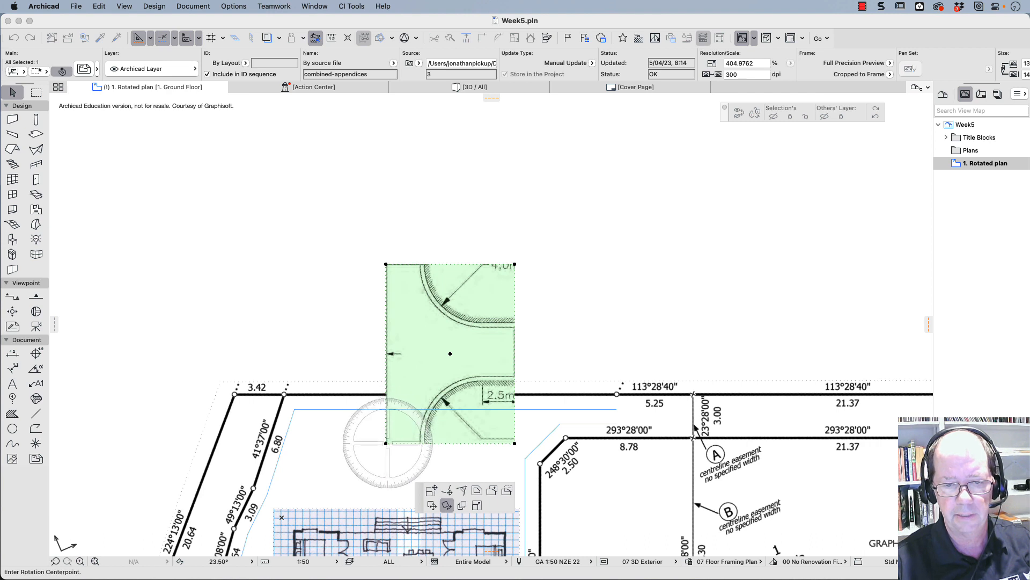
pyautogui.click(386, 443)
pyautogui.click(386, 264)
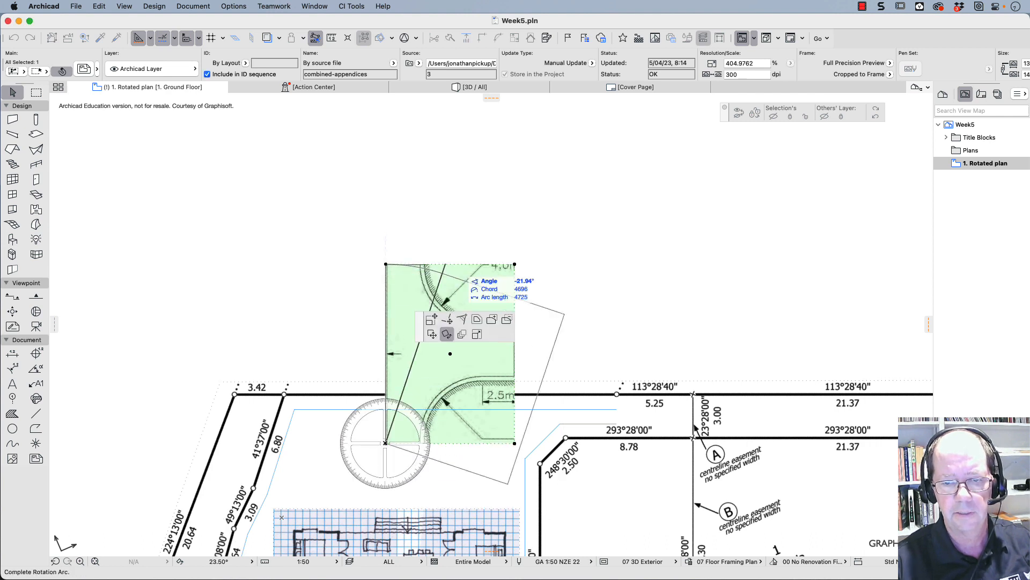
pyautogui.click(695, 428)
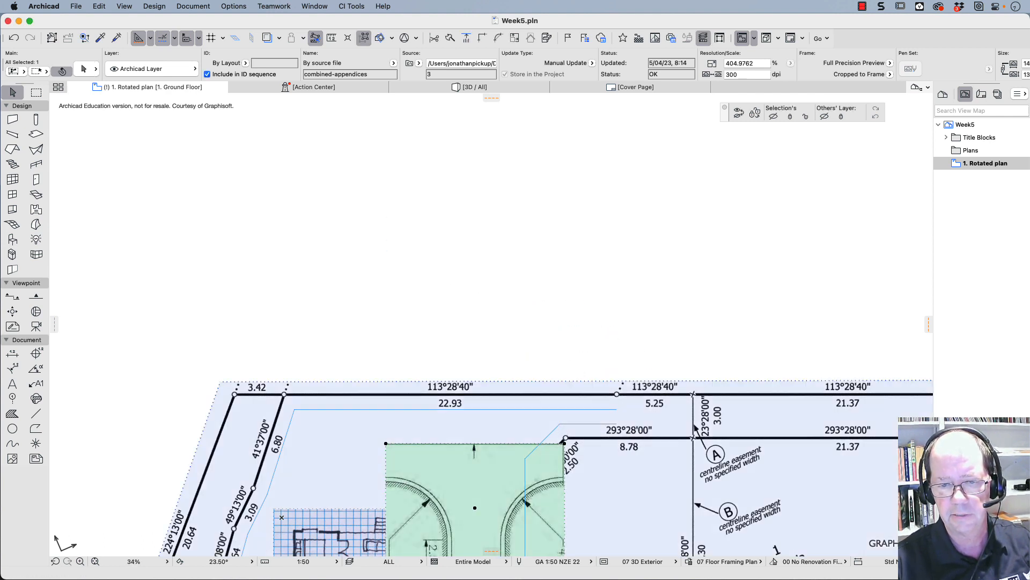
# - Move the manoeuvre diagram by its upper-right corner so that its upper edge lies just below the 22.93 boundary line, past the 2.50 splay corner
pyautogui.scroll(5, 695, 429)
pyautogui.moveTo(539, 409); pyautogui.dragTo(519, 251, button='middle')
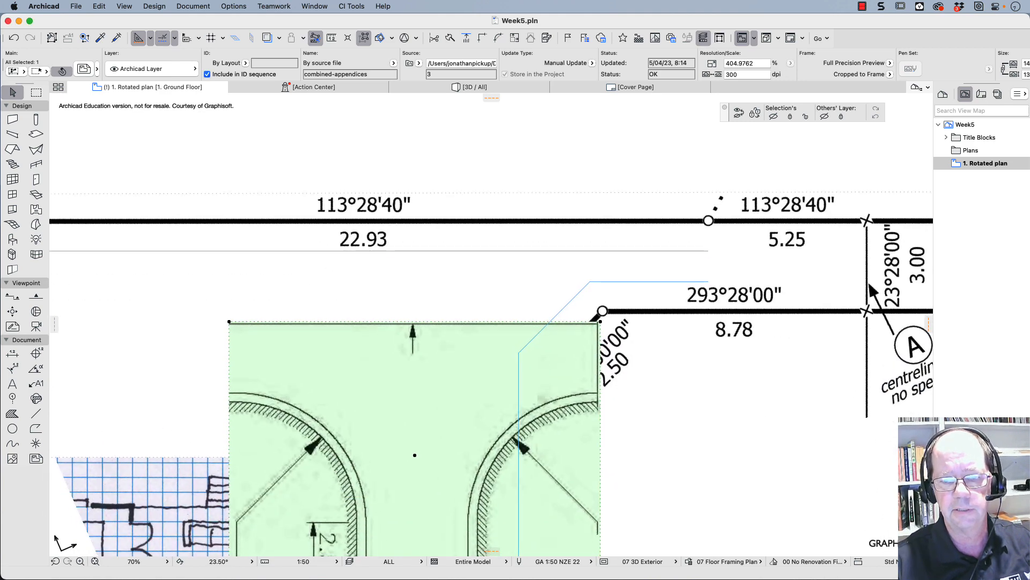
pyautogui.press('Tab')
pyautogui.click(519, 251)
pyautogui.press('Escape')
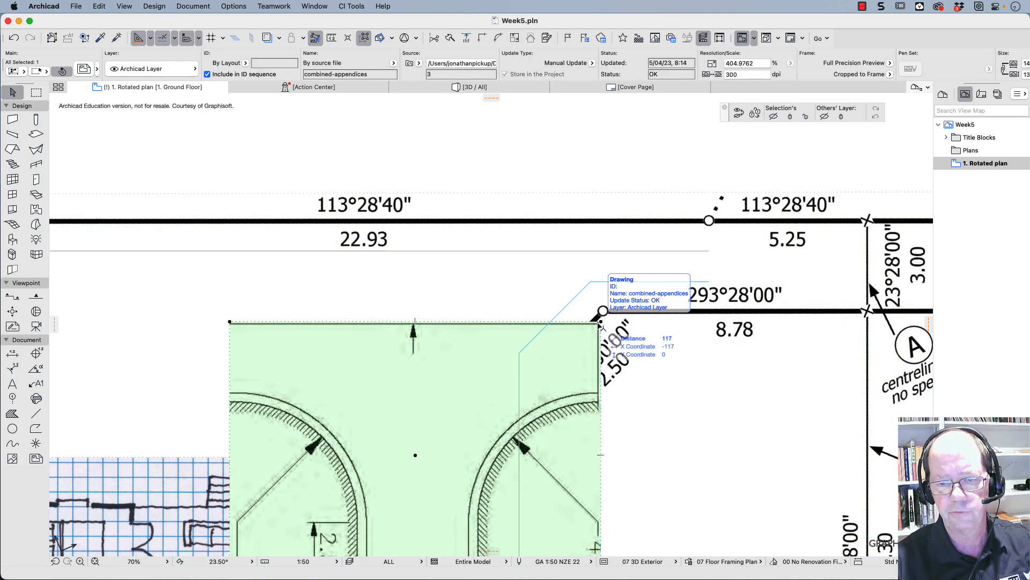
pyautogui.click(559, 366)
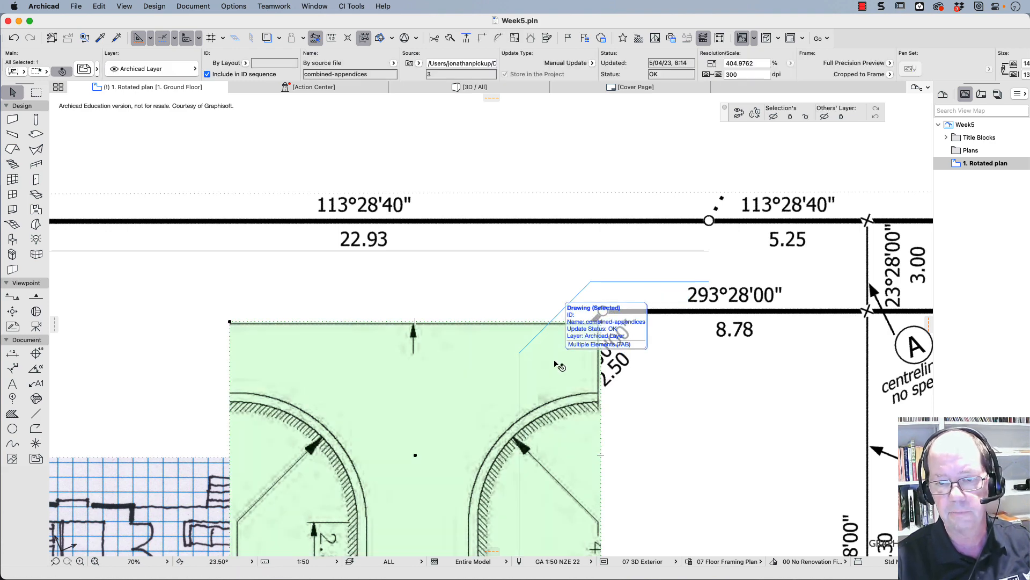
pyautogui.press('super+d')
pyautogui.click(601, 321)
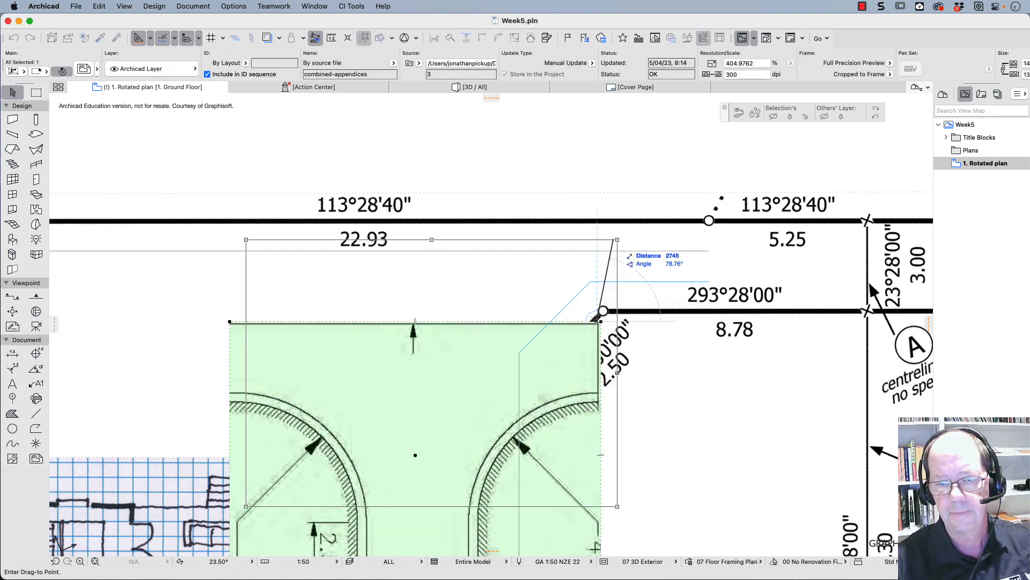
pyautogui.click(625, 226)
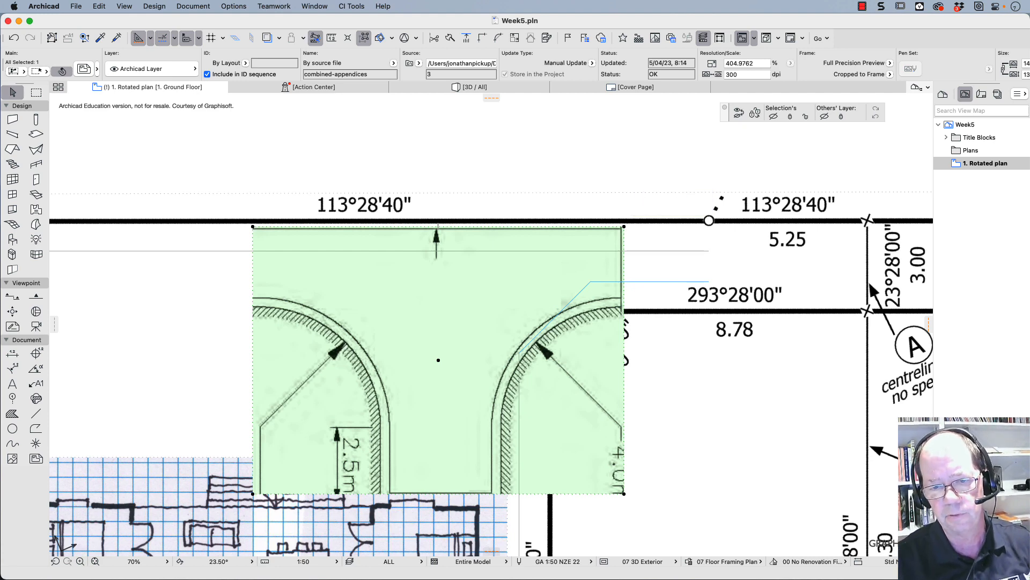
# - Add crop-outline nodes at the outer end of the diagram's right-hand curve and at the foot of the stem's right side
pyautogui.click(623, 371)
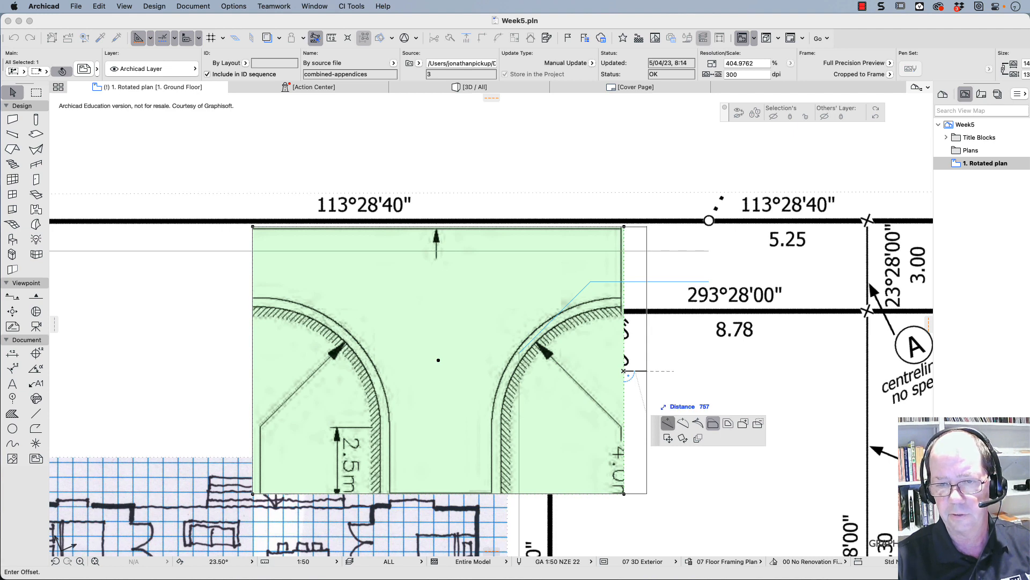
pyautogui.click(667, 423)
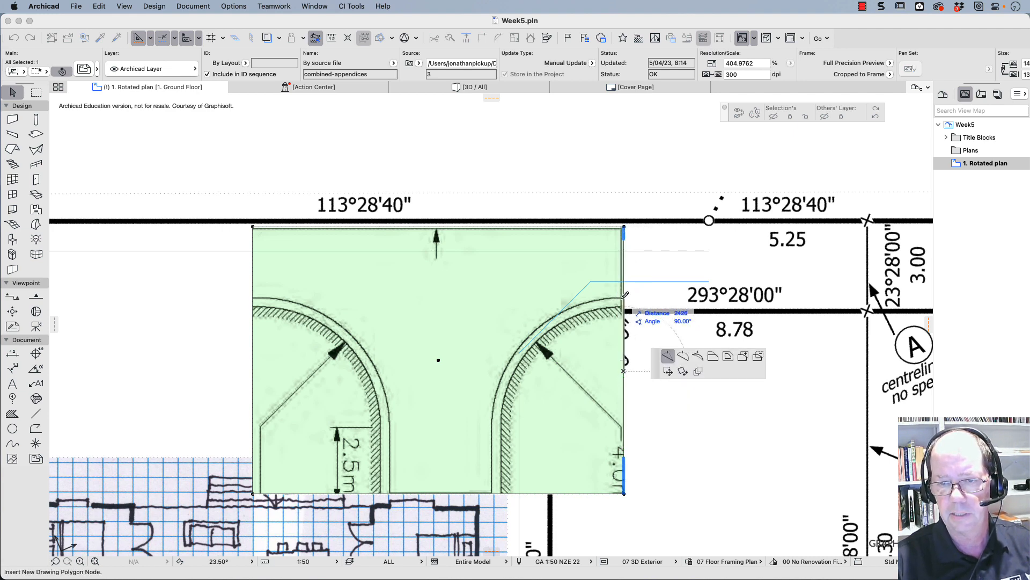
pyautogui.click(623, 297)
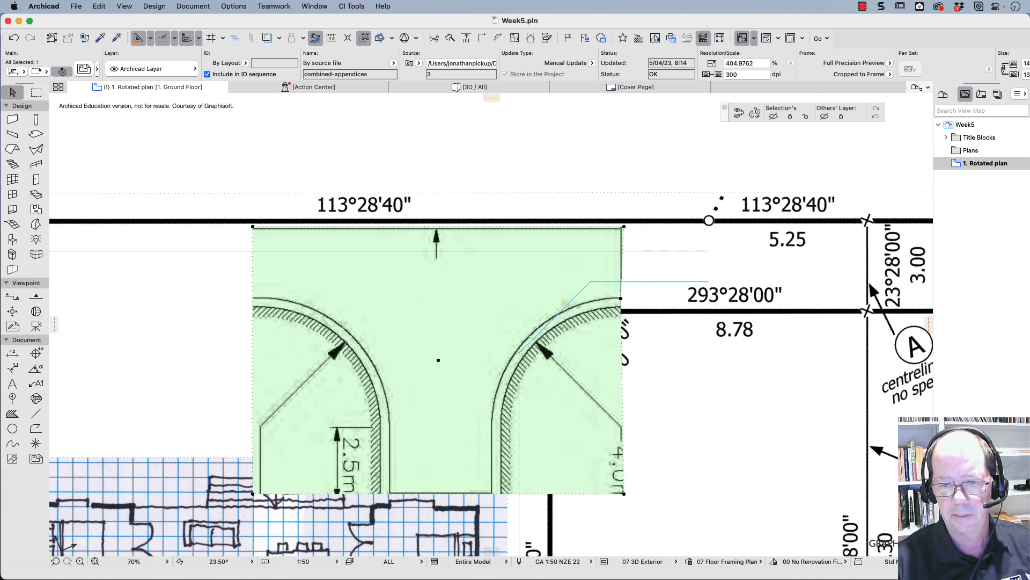
pyautogui.click(548, 493)
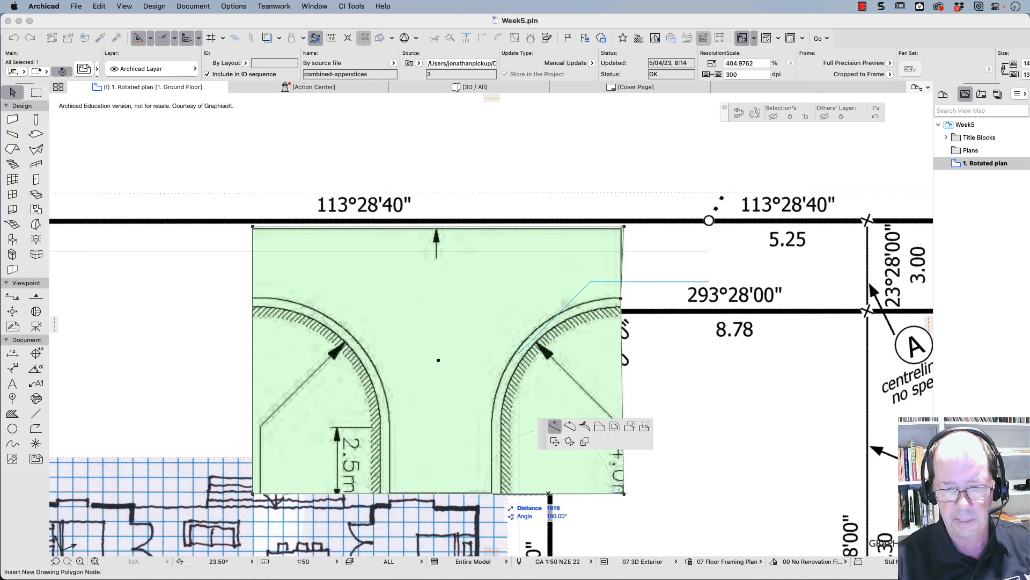
pyautogui.click(491, 493)
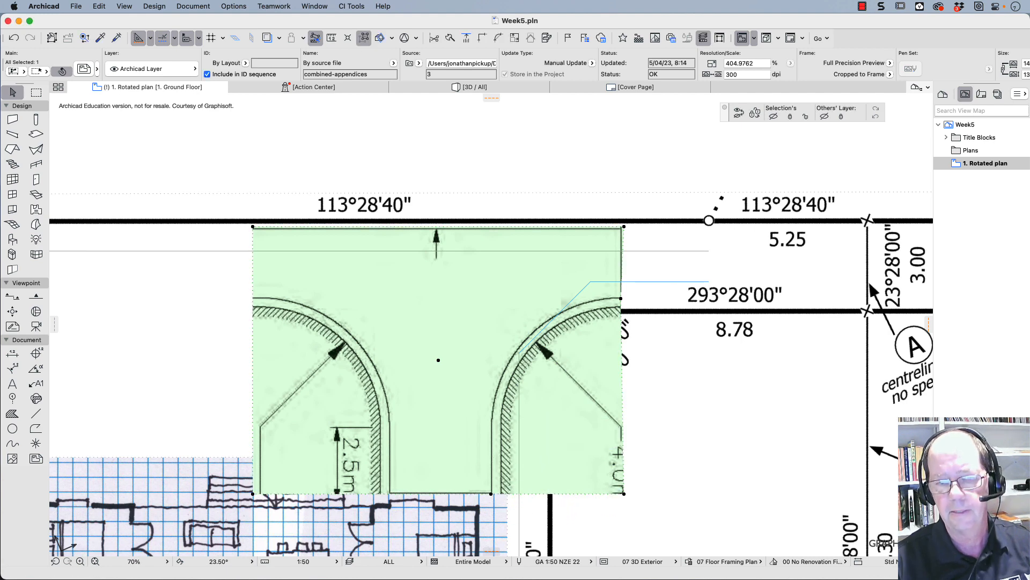
# - Reposition the crop's lower-right corner to the lower end of the right-hand curve and bend the resulting diagonal edge to follow that curve
pyautogui.click(622, 451)
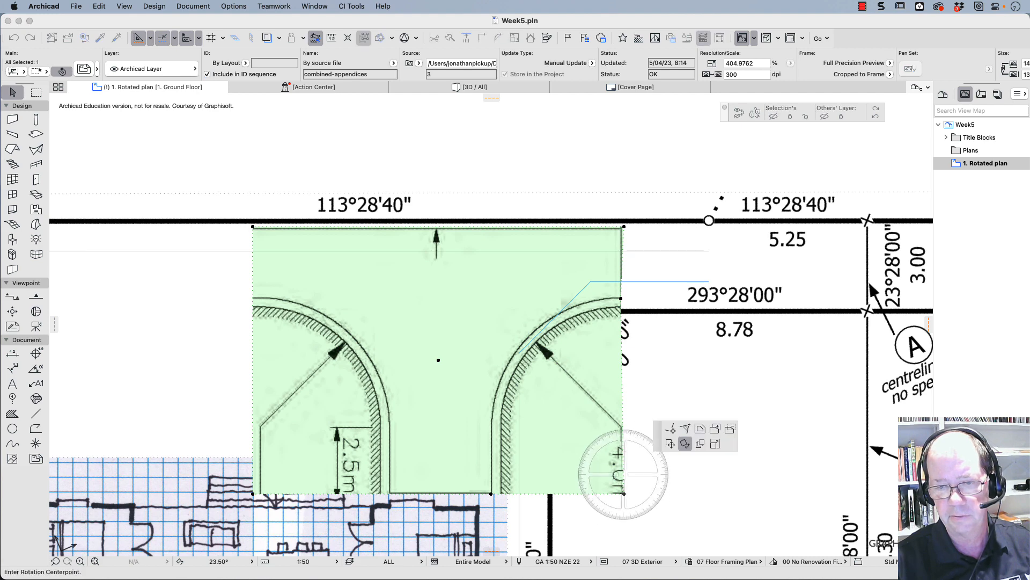
pyautogui.click(685, 443)
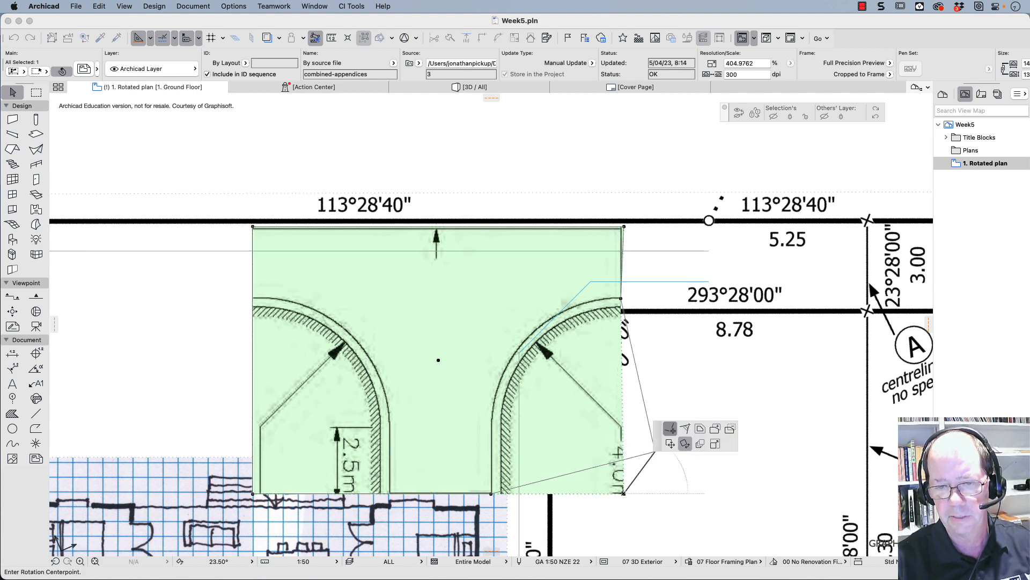
pyautogui.click(624, 494)
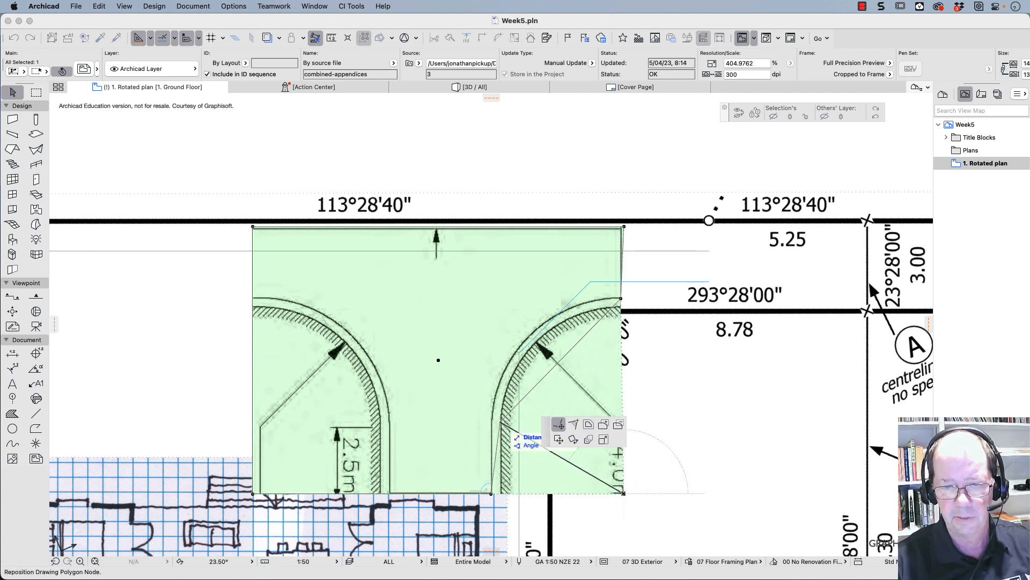
pyautogui.click(492, 422)
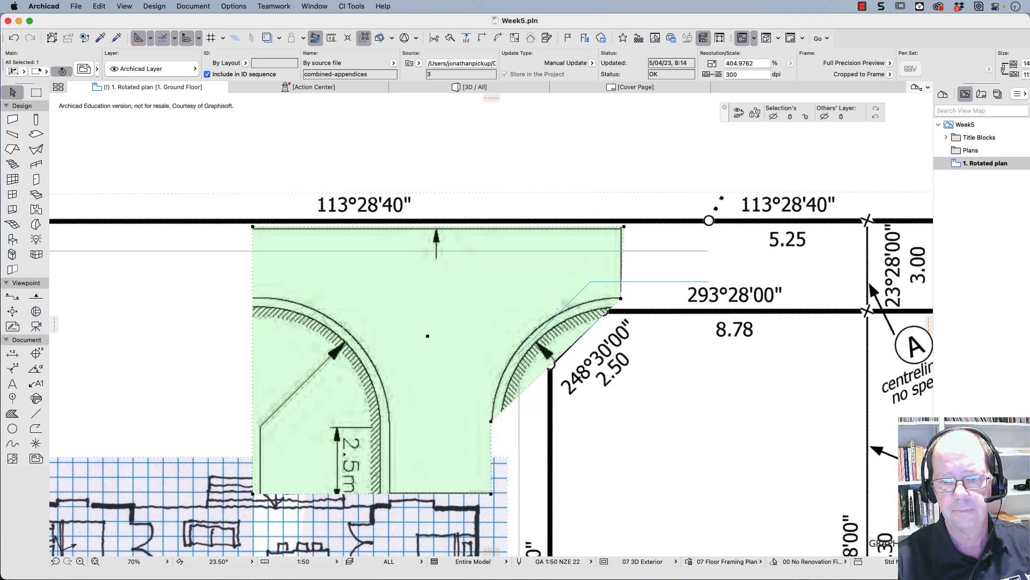
pyautogui.click(569, 347)
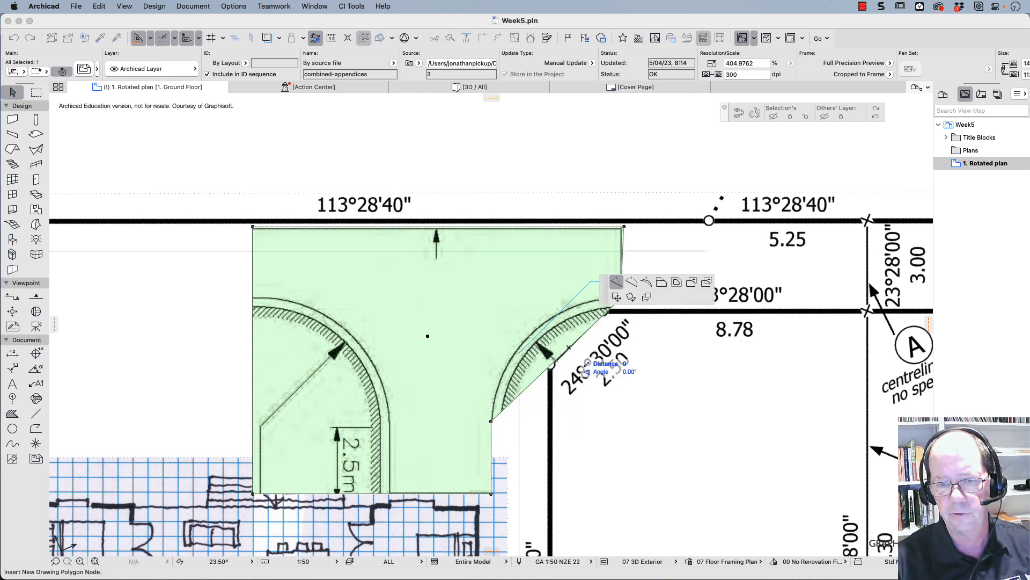
pyautogui.click(632, 281)
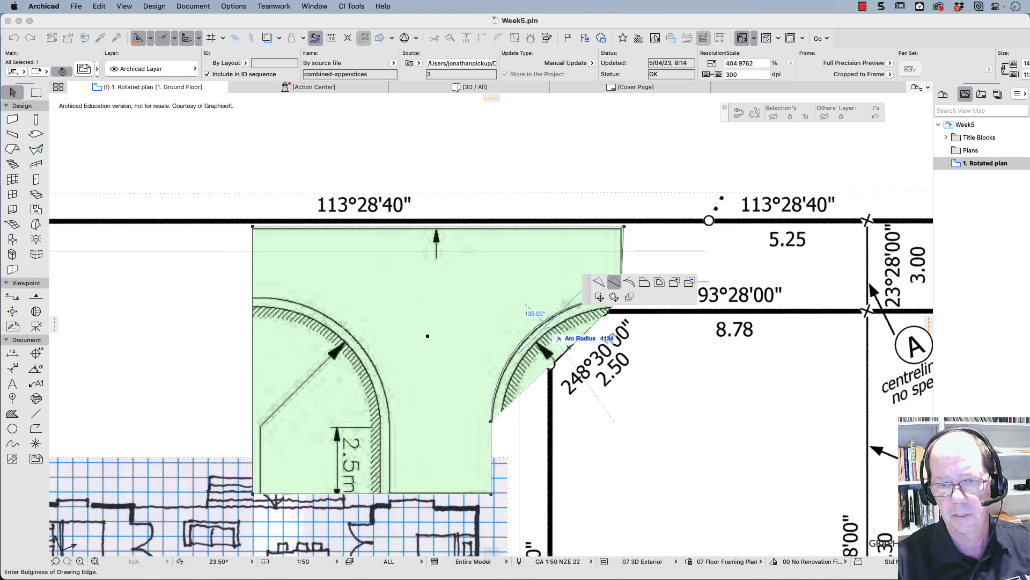
pyautogui.click(545, 320)
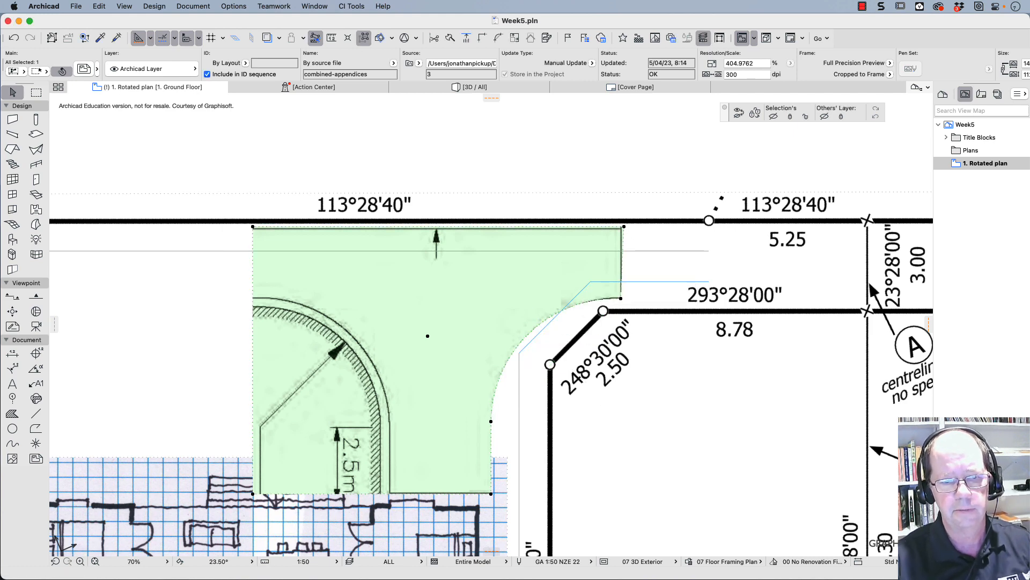
# - Add crop-outline nodes at the outer end of the left-hand curve and at the foot of the stem's left side
pyautogui.click(253, 354)
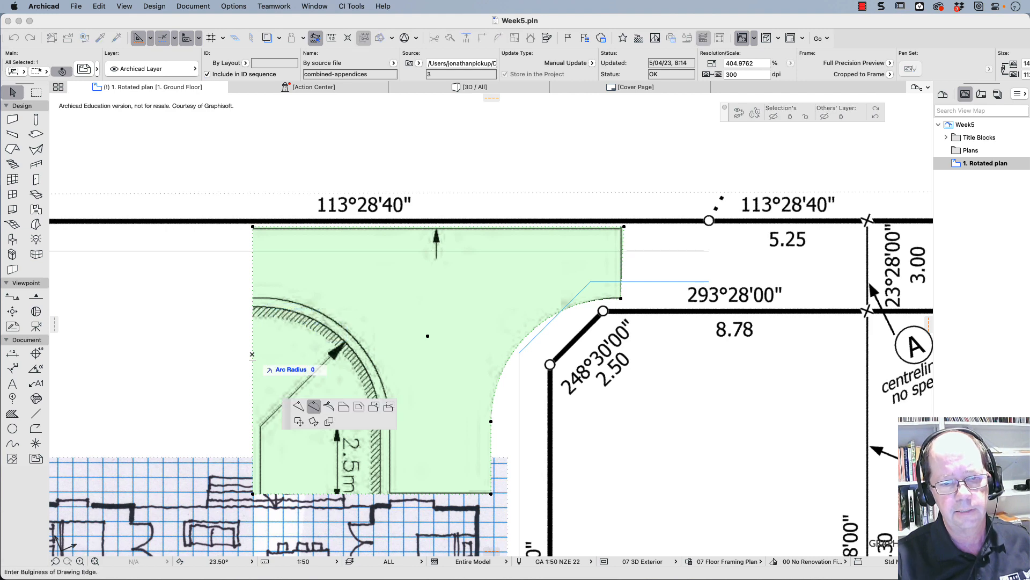
pyautogui.click(299, 407)
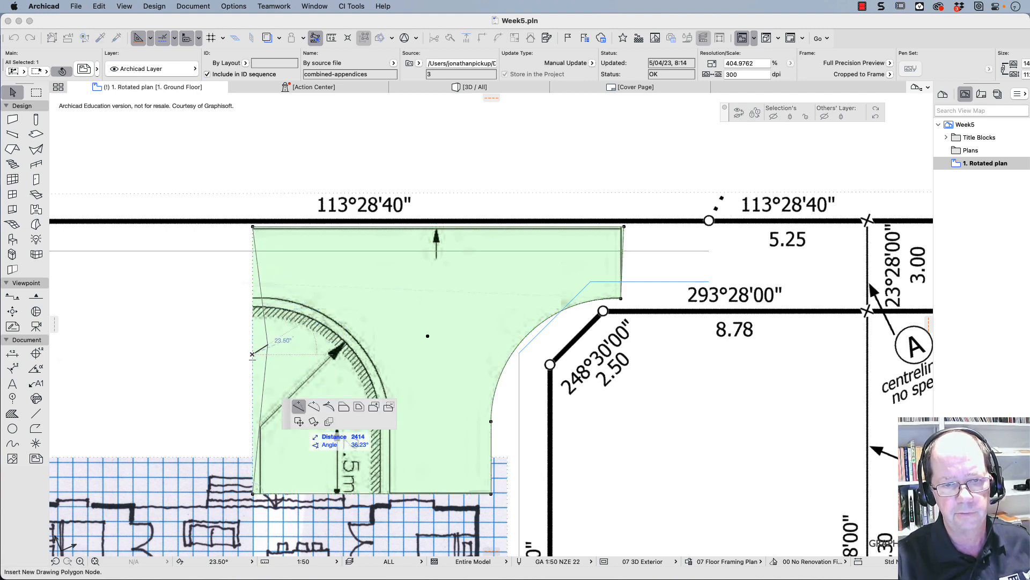
pyautogui.click(254, 299)
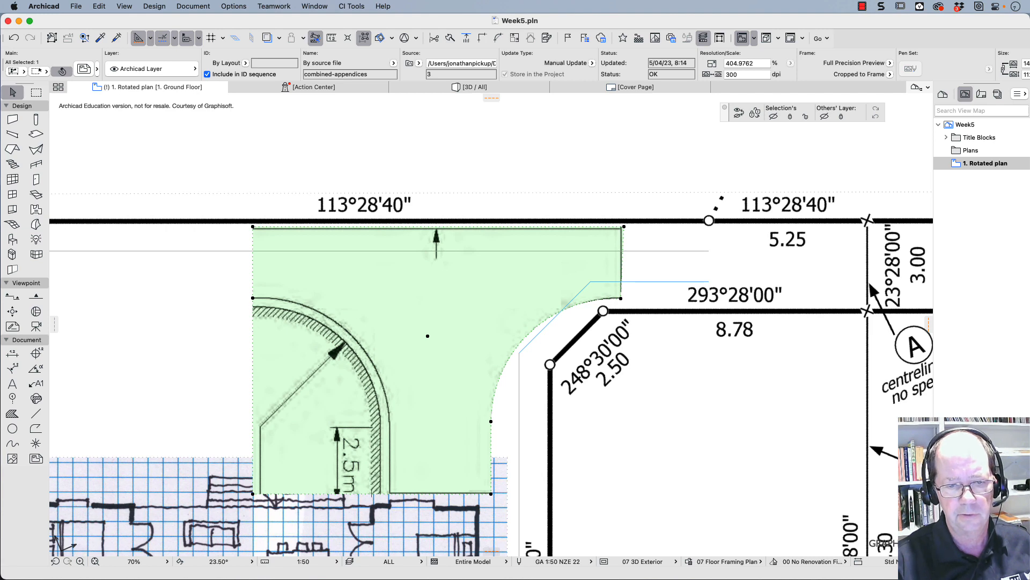
pyautogui.click(384, 493)
pyautogui.click(391, 494)
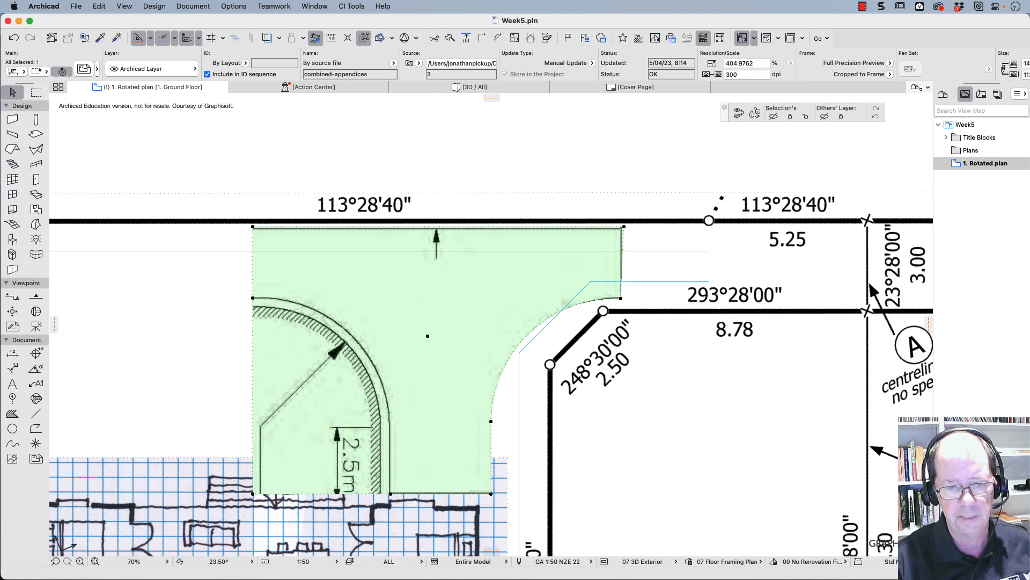
# - Reposition the crop's lower-left corner to the lower end of the left-hand curve, bend the diagonal edge along the curve, and deselect the diagram
pyautogui.click(253, 493)
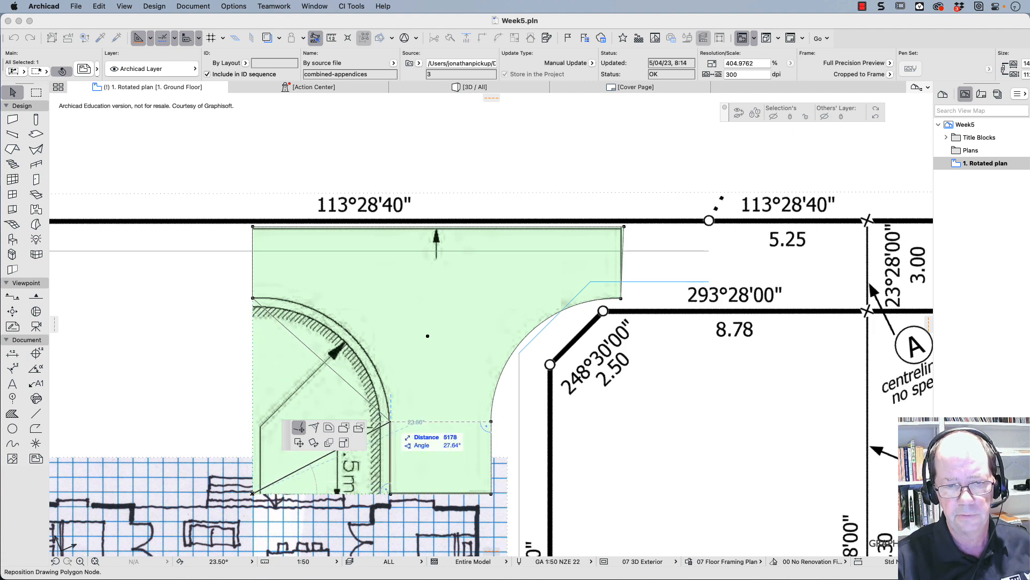
pyautogui.click(391, 422)
pyautogui.click(375, 408)
pyautogui.click(384, 413)
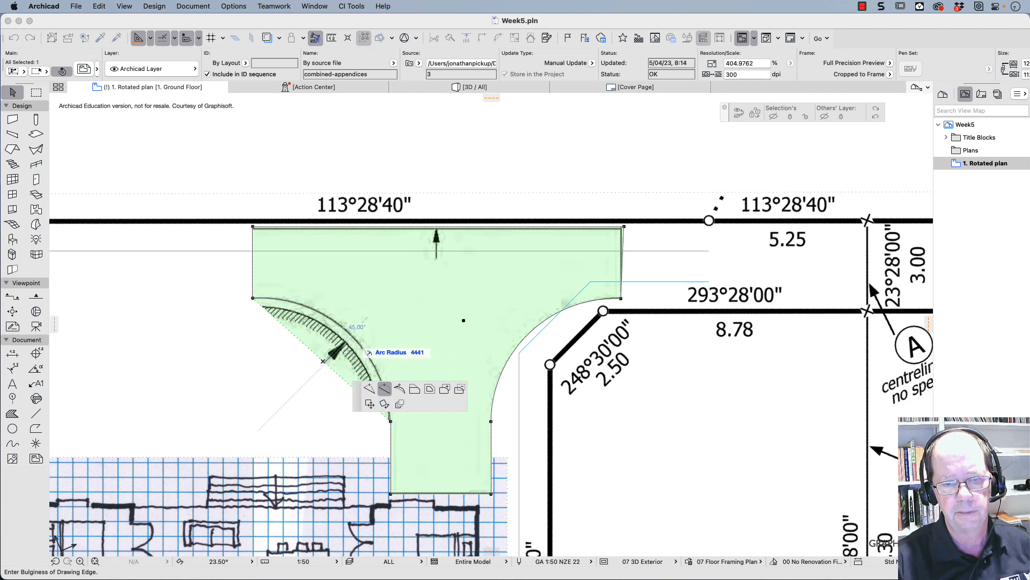
pyautogui.click(355, 340)
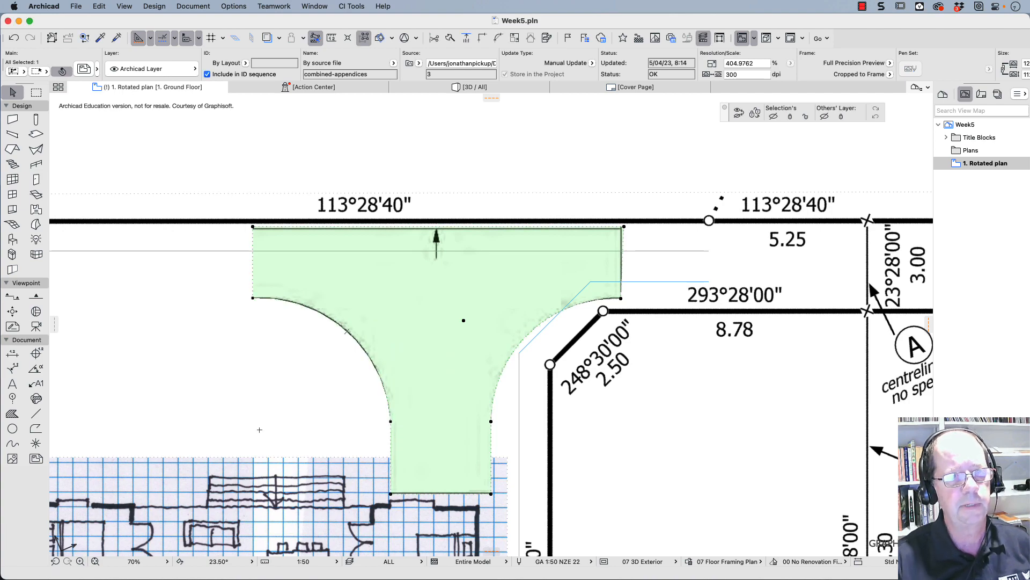
pyautogui.click(13, 92)
# - Move the floor plan sketch left until its upper-left corner meets the offset boundary line beside lot 3
pyautogui.scroll(-3, 494, 383)
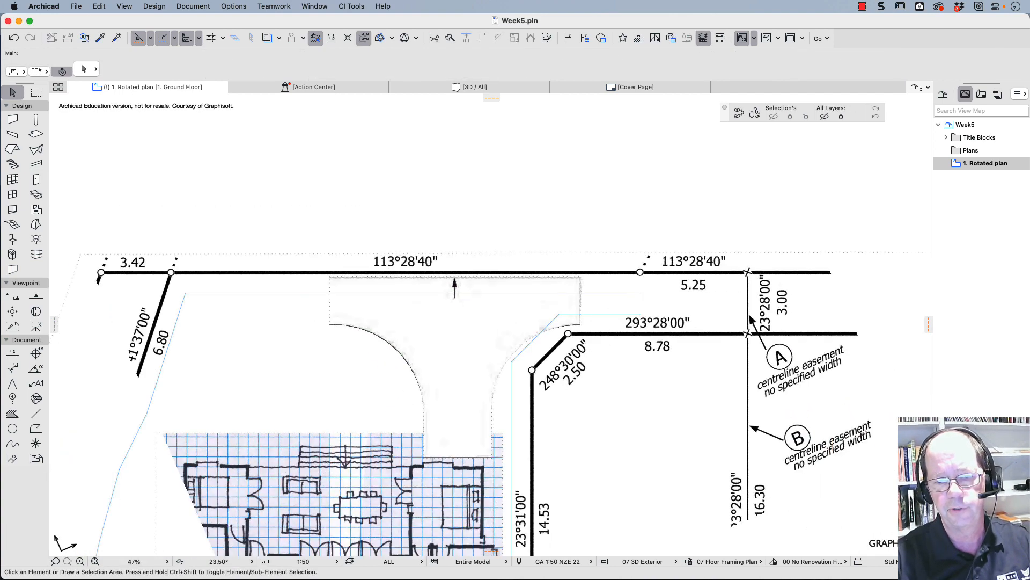
pyautogui.scroll(-3, 351, 347)
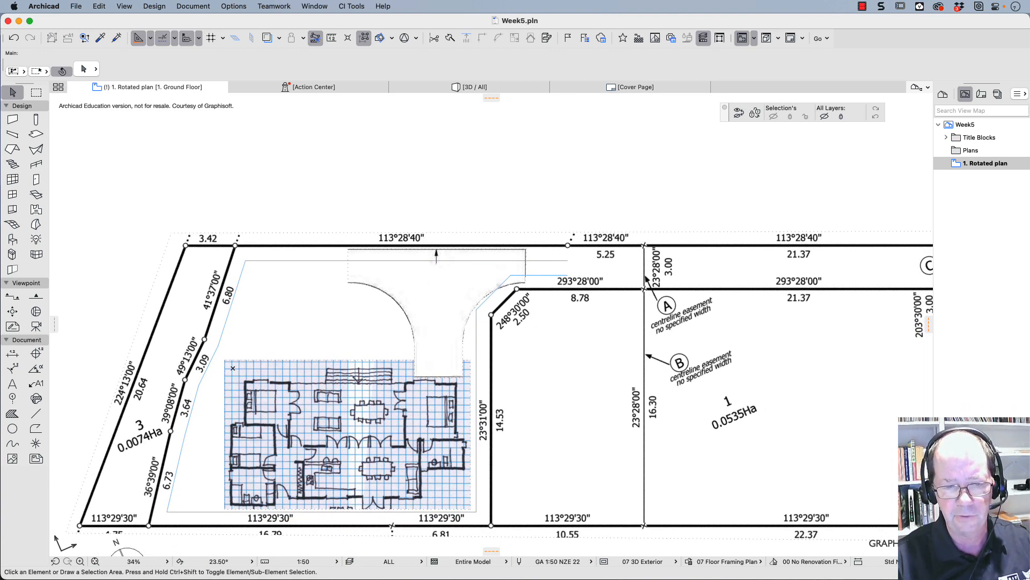
pyautogui.click(428, 437)
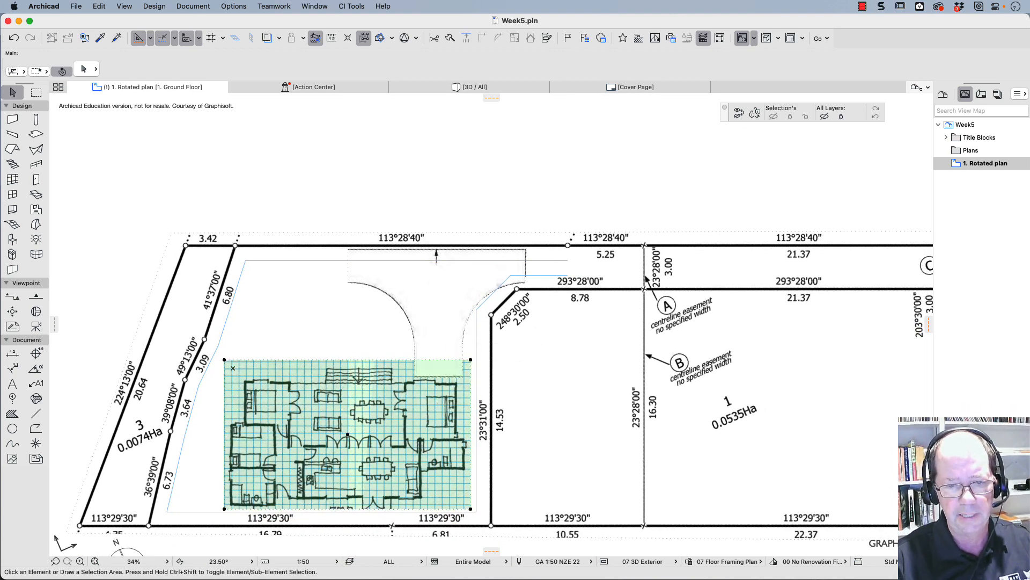
pyautogui.moveTo(427, 437); pyautogui.dragTo(409, 439)
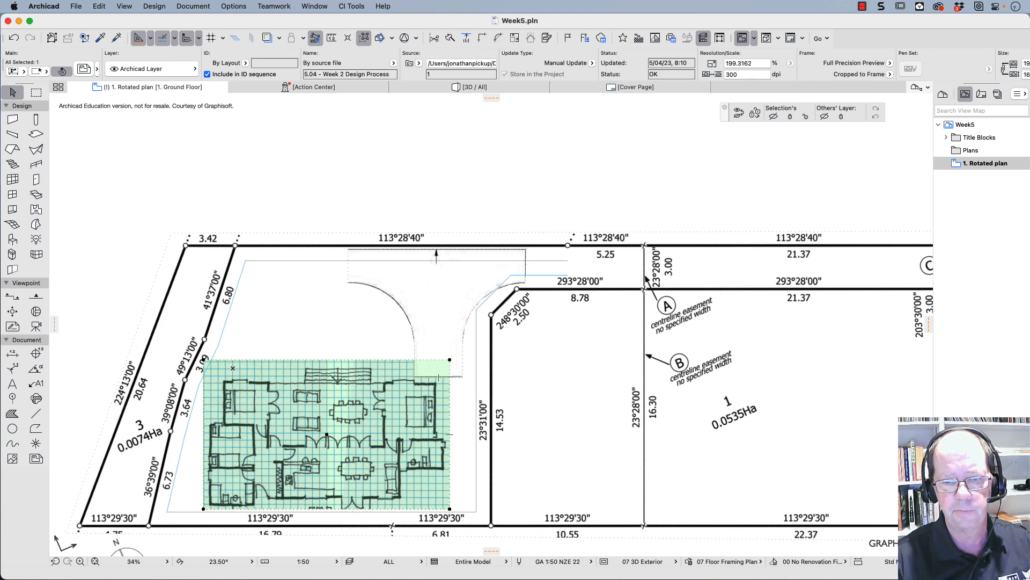
# - Assign the floor plan sketch and the T-shaped manoeuvre diagram to the Des: Site Scan layer
pyautogui.click(435, 336)
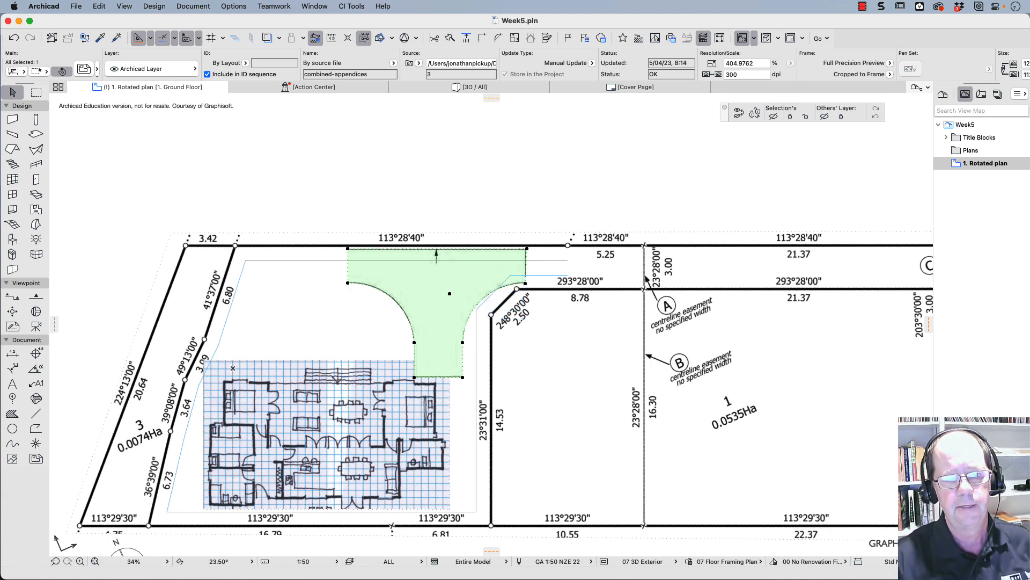
pyautogui.scroll(5, 291, 387)
pyautogui.scroll(-4, 301, 369)
pyautogui.scroll(-1, 314, 369)
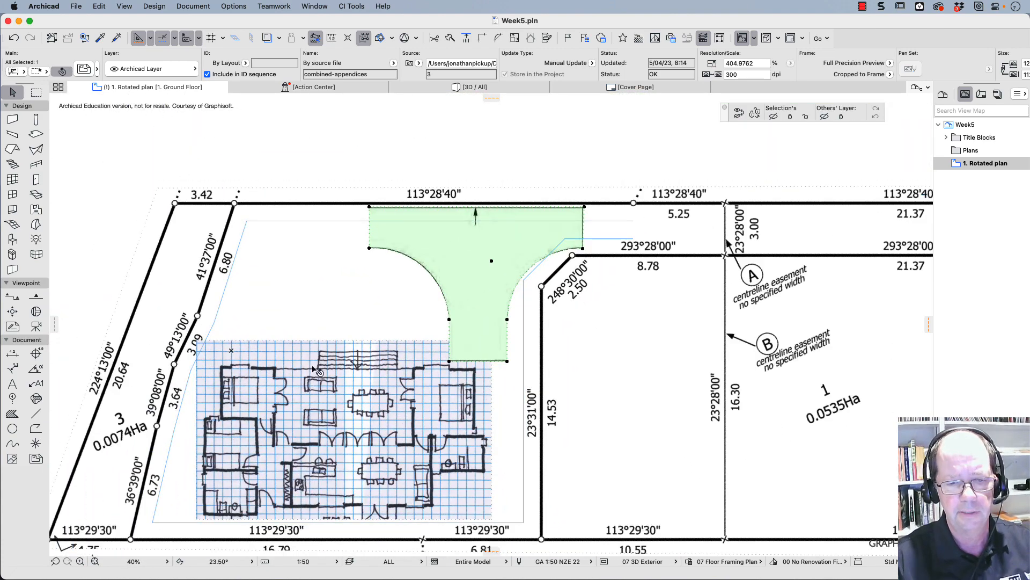
pyautogui.click(281, 391)
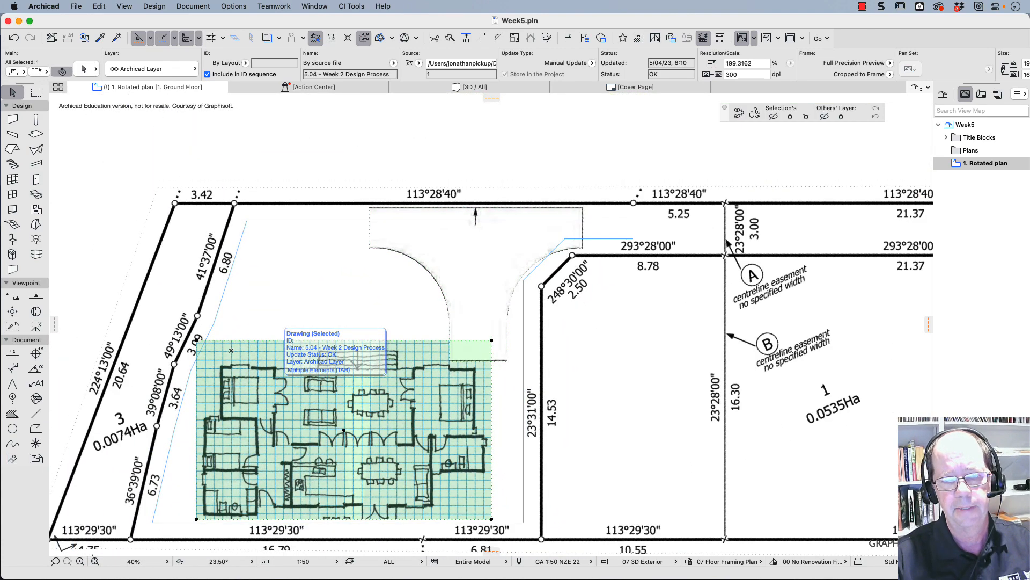
pyautogui.keyDown('shift'); pyautogui.click(462, 290); pyautogui.keyUp('shift')
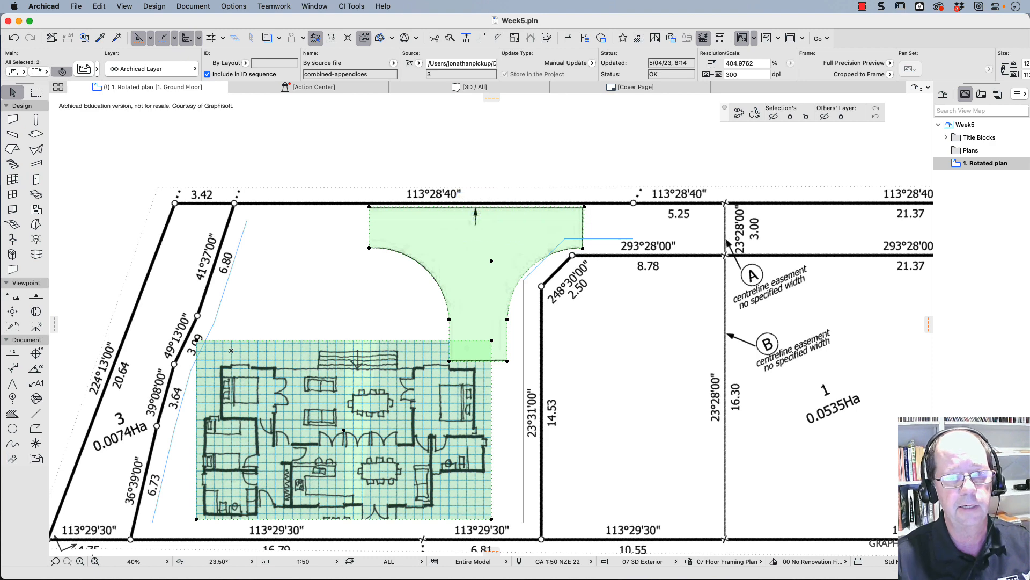
pyautogui.click(170, 69)
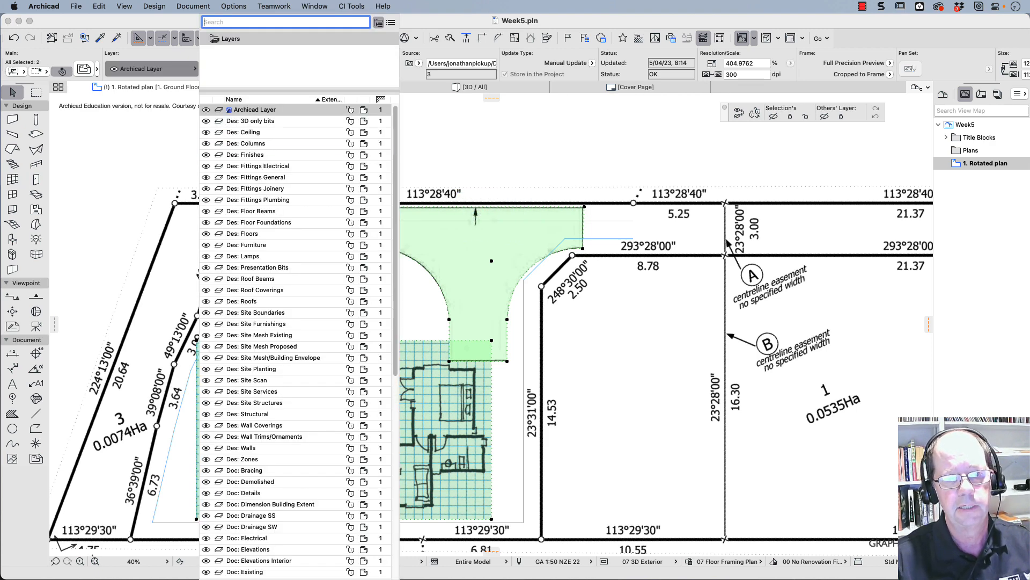
pyautogui.scroll(-10, 279, 400)
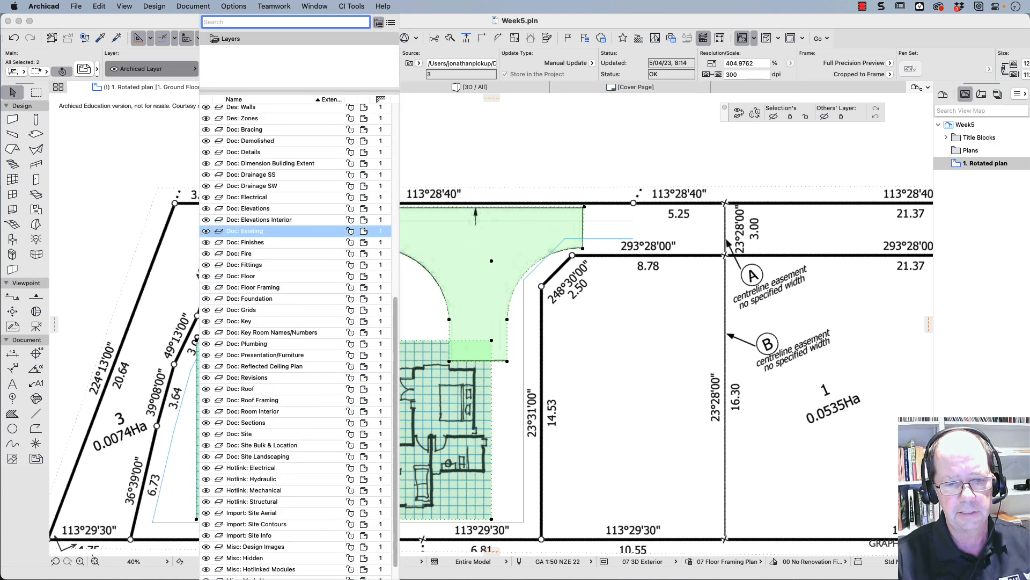
pyautogui.scroll(10, 279, 400)
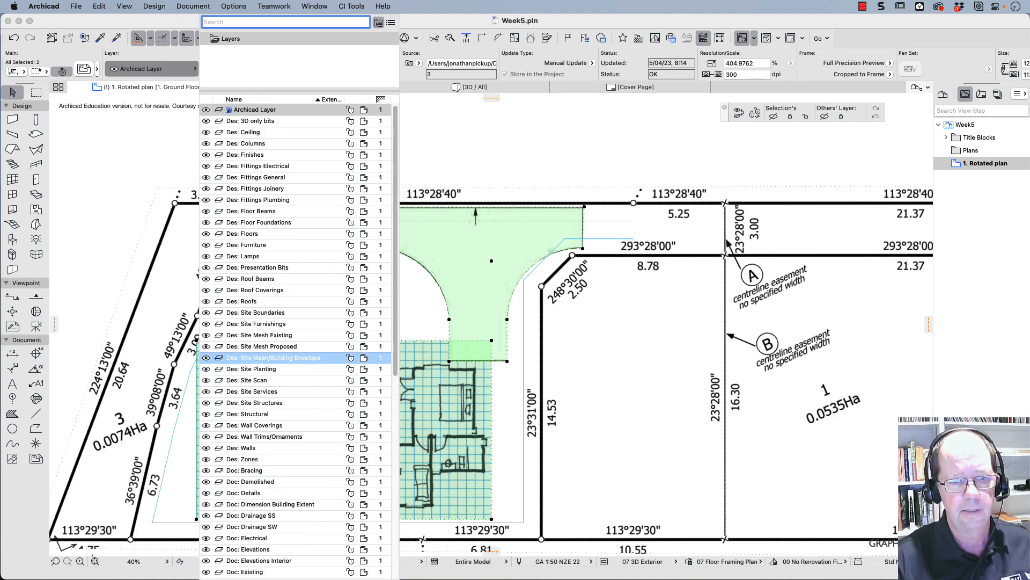
pyautogui.click(376, 380)
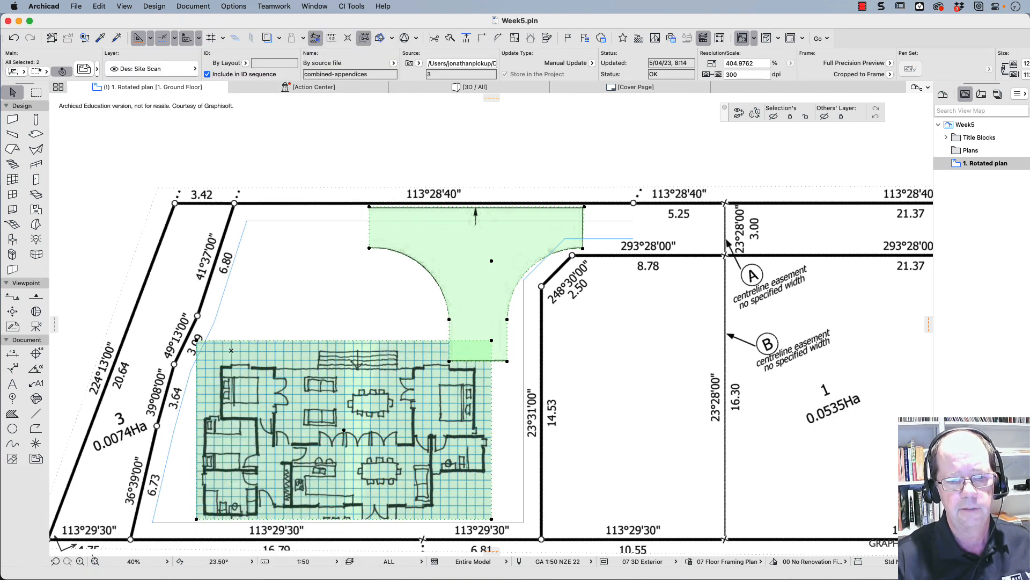
# - Preview the plan with the Plan Roof layer combination and restore the ALL combination
pyautogui.click(389, 561)
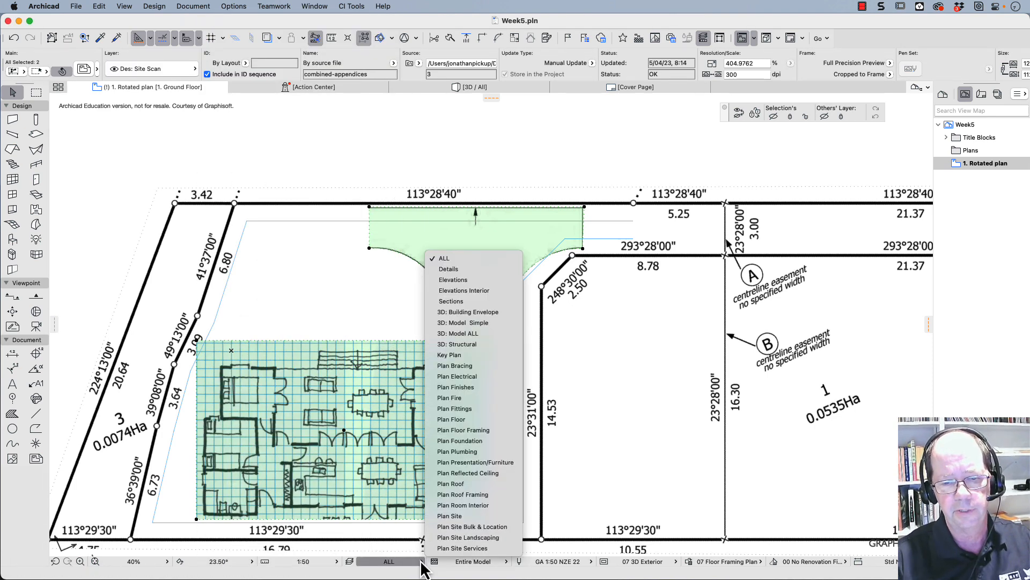
pyautogui.click(440, 485)
pyautogui.click(422, 563)
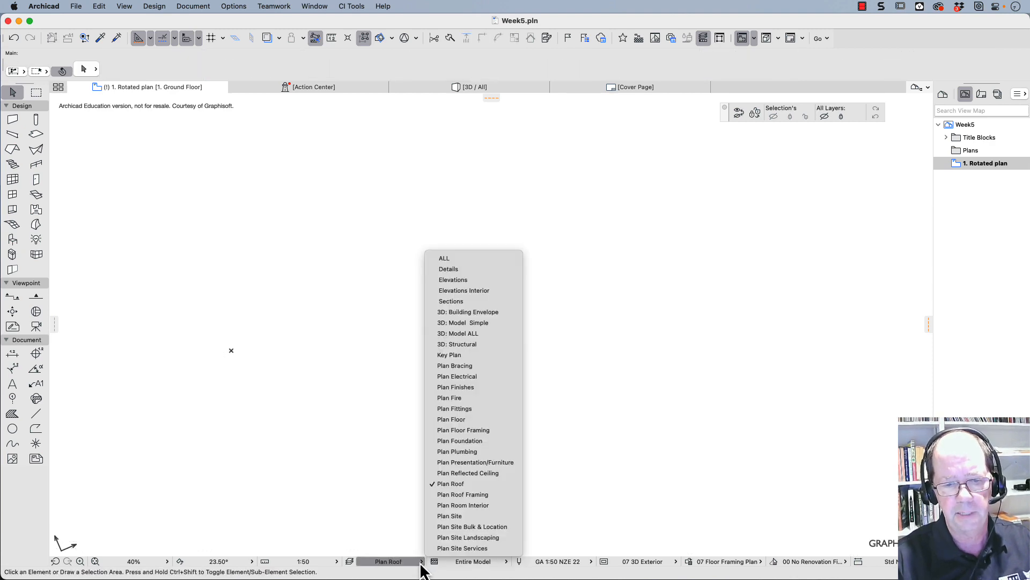
pyautogui.click(461, 258)
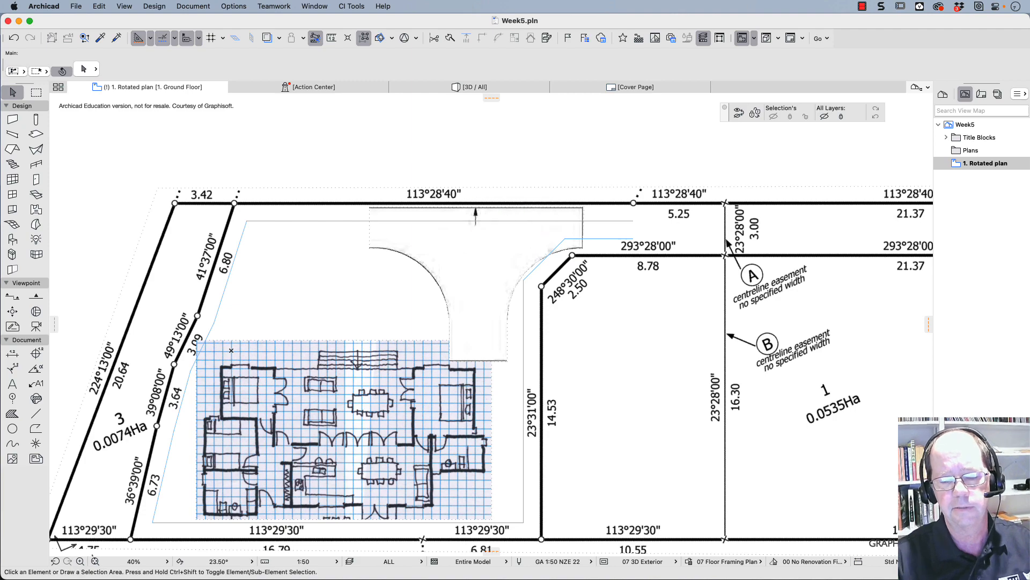
# - Draw a rectangular Floor: Finish 20mm Ply slab about 3106 by 7907 mm from the sketch's upper-left bedroom corner down to the lower wall line
pyautogui.scroll(5, 212, 473)
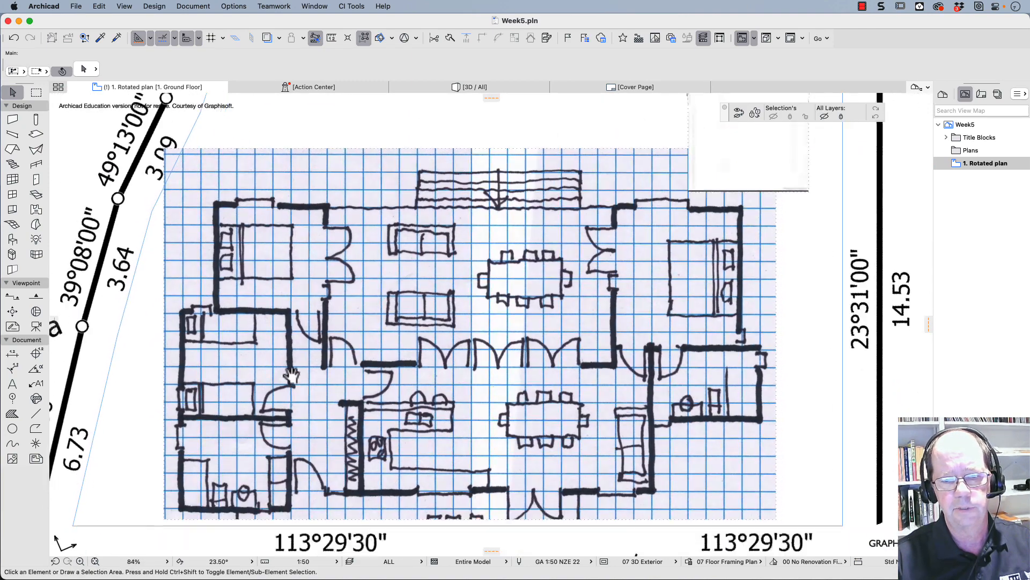
pyautogui.moveTo(291, 376); pyautogui.dragTo(226, 371, button='middle')
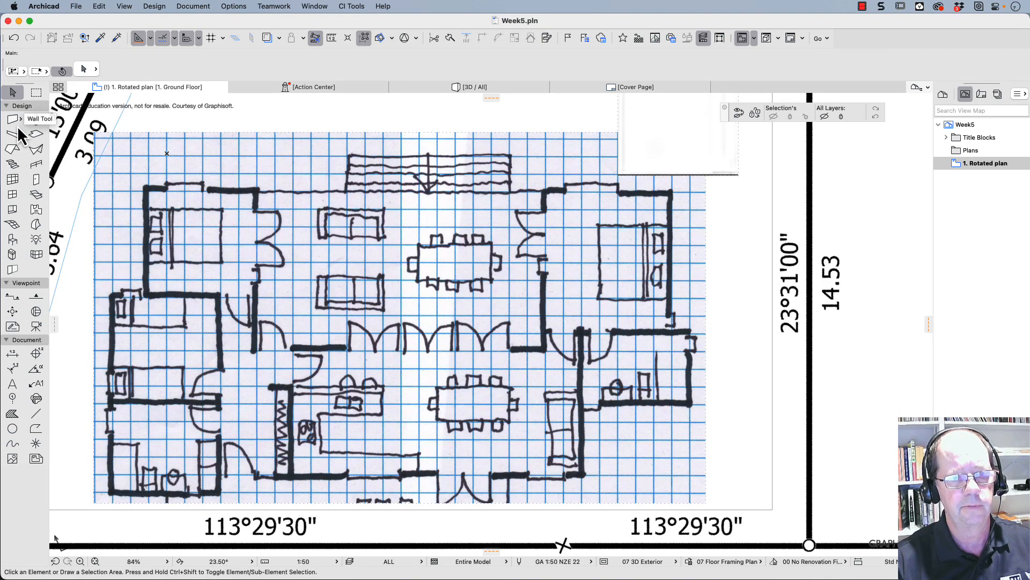
pyautogui.click(34, 137)
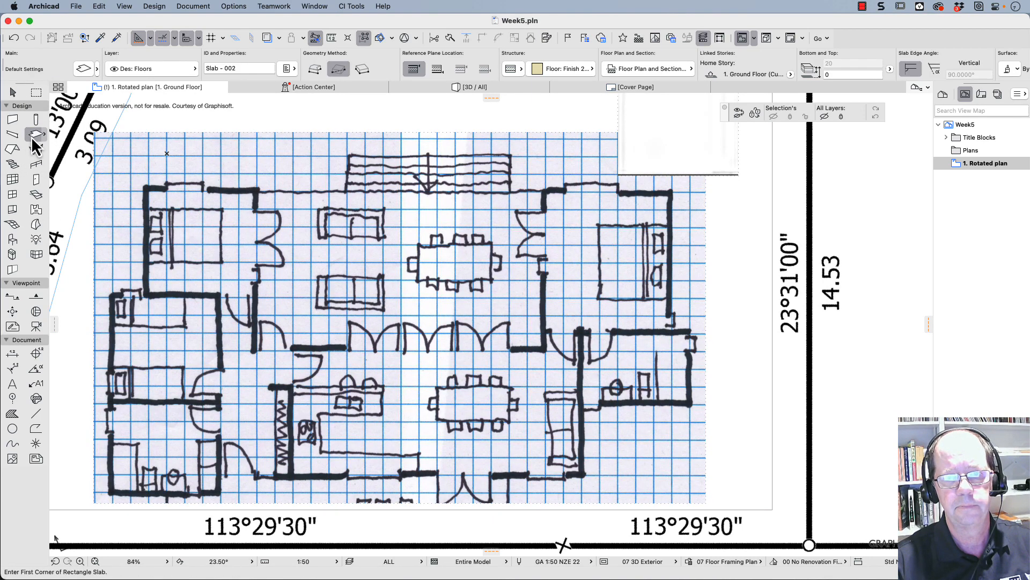
pyautogui.click(589, 70)
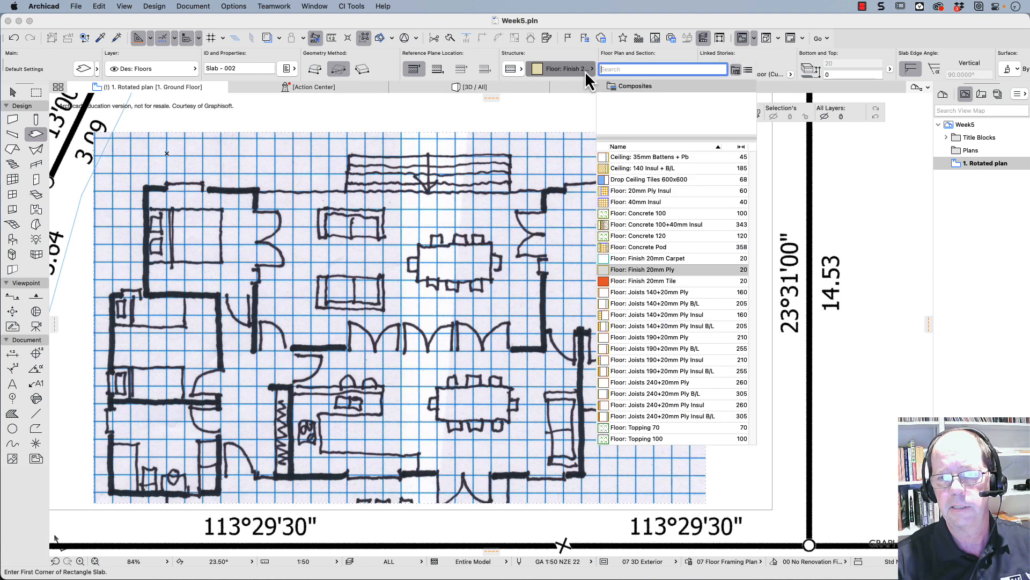
pyautogui.click(585, 68)
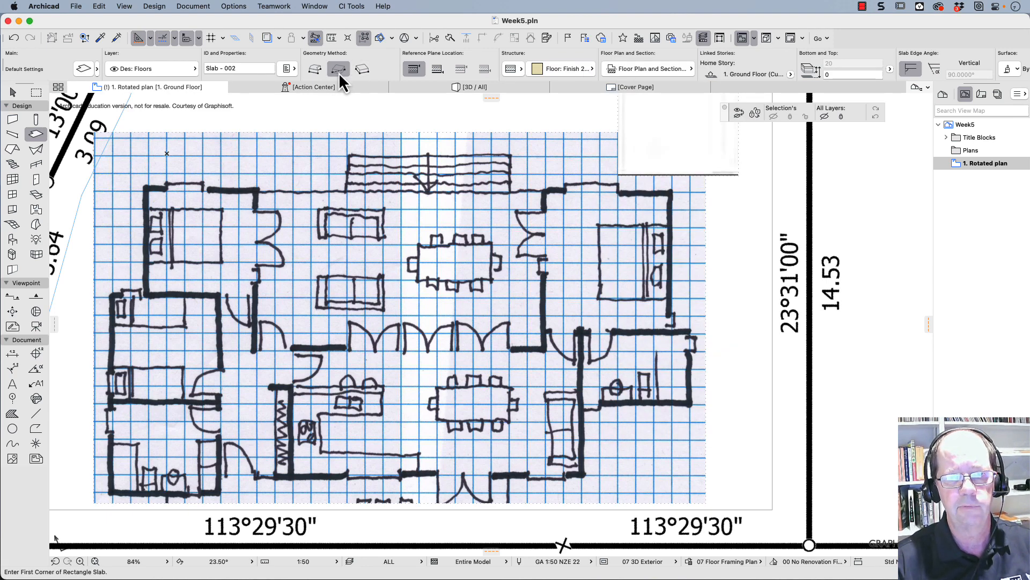
pyautogui.click(146, 189)
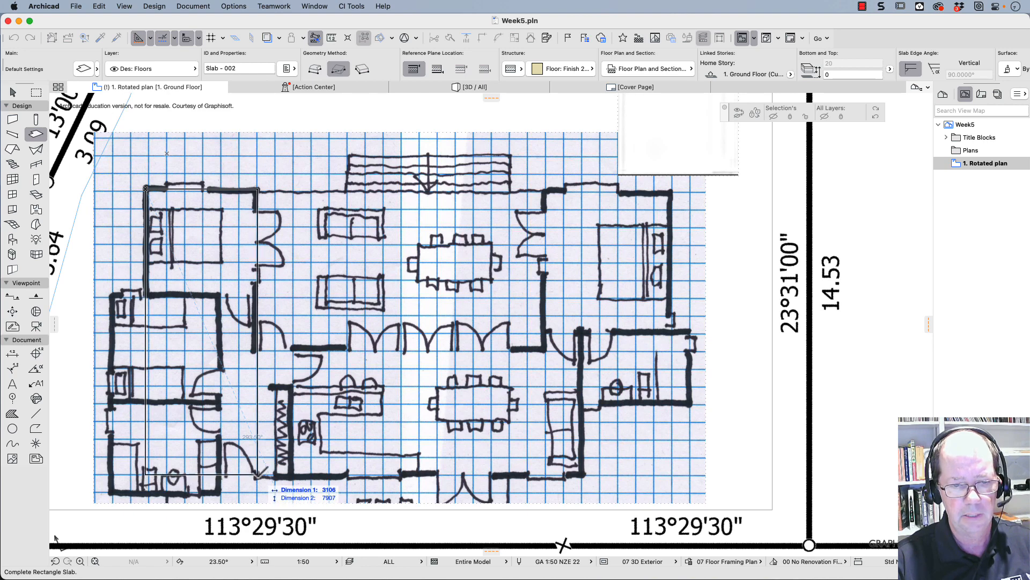
pyautogui.click(258, 475)
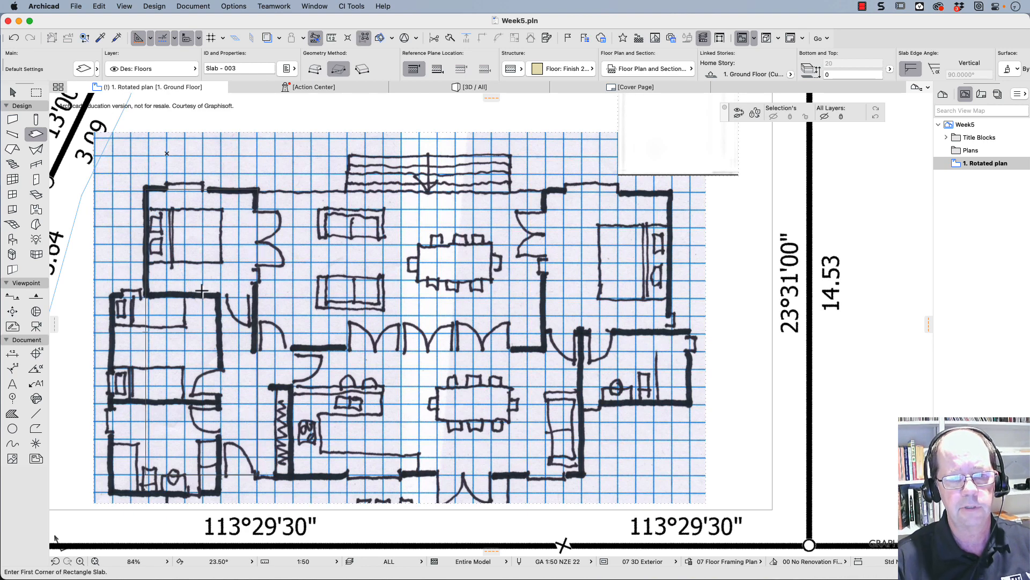
# - Add a rectangle about 2824 by 5454 mm to the slab, covering the rooms at the sketch's lower left
pyautogui.click(13, 92)
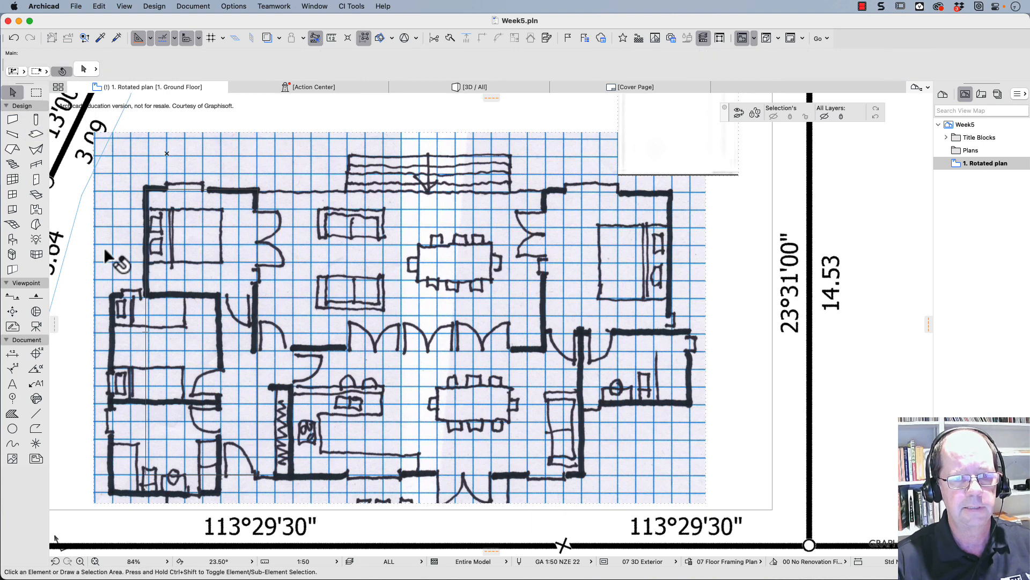
pyautogui.click(146, 341)
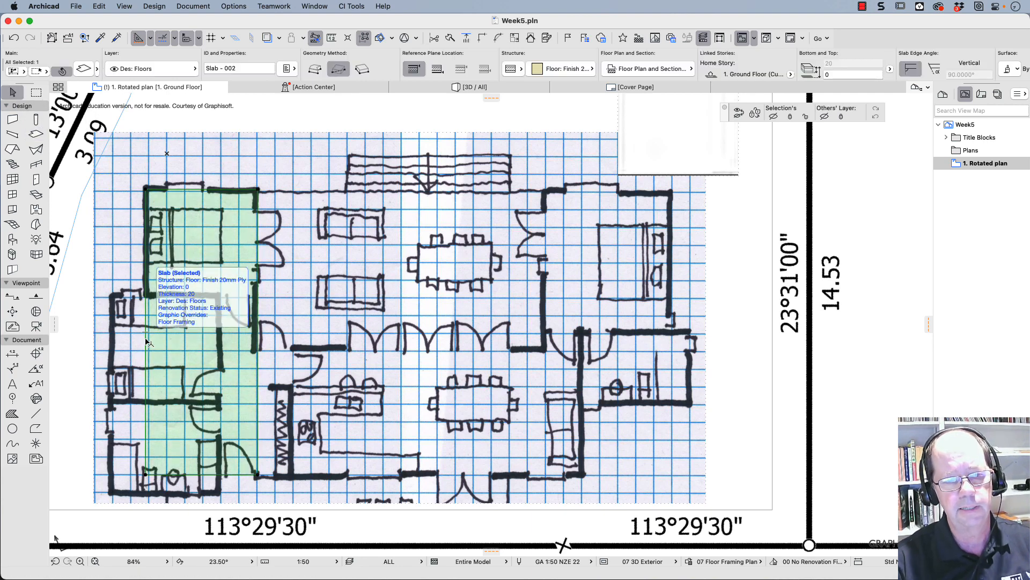
pyautogui.click(146, 340)
pyautogui.click(207, 391)
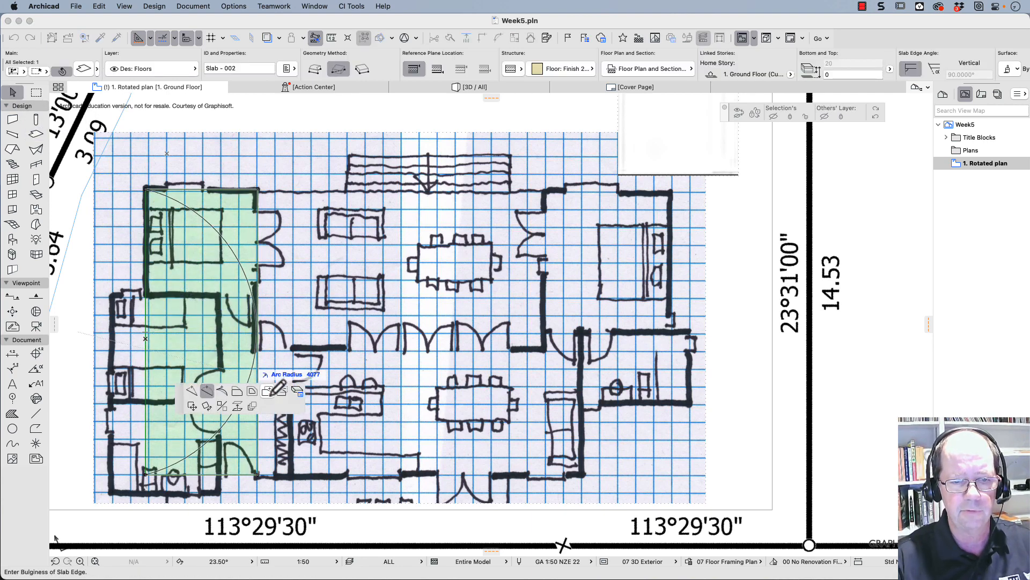
pyautogui.click(270, 395)
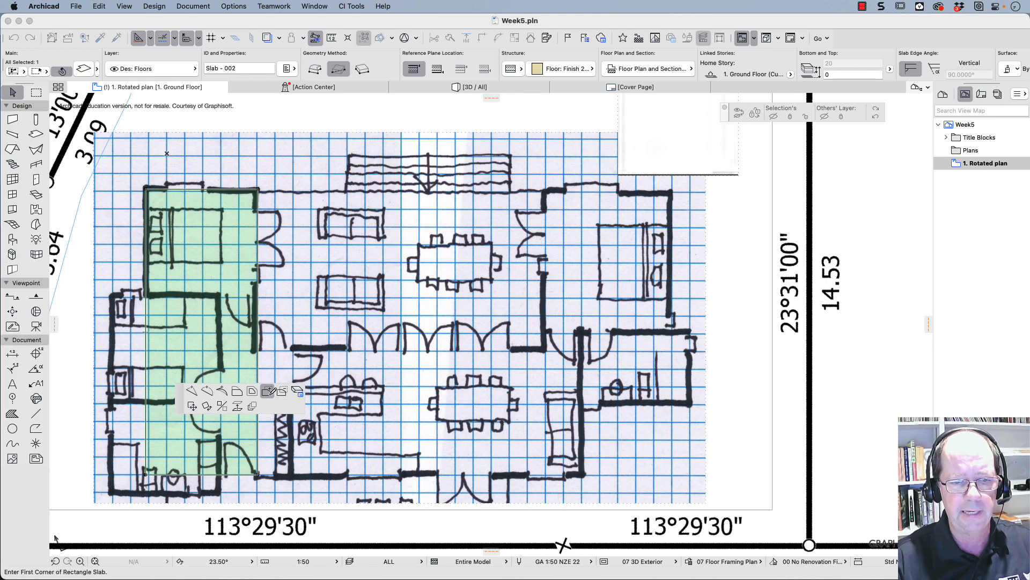
pyautogui.click(112, 295)
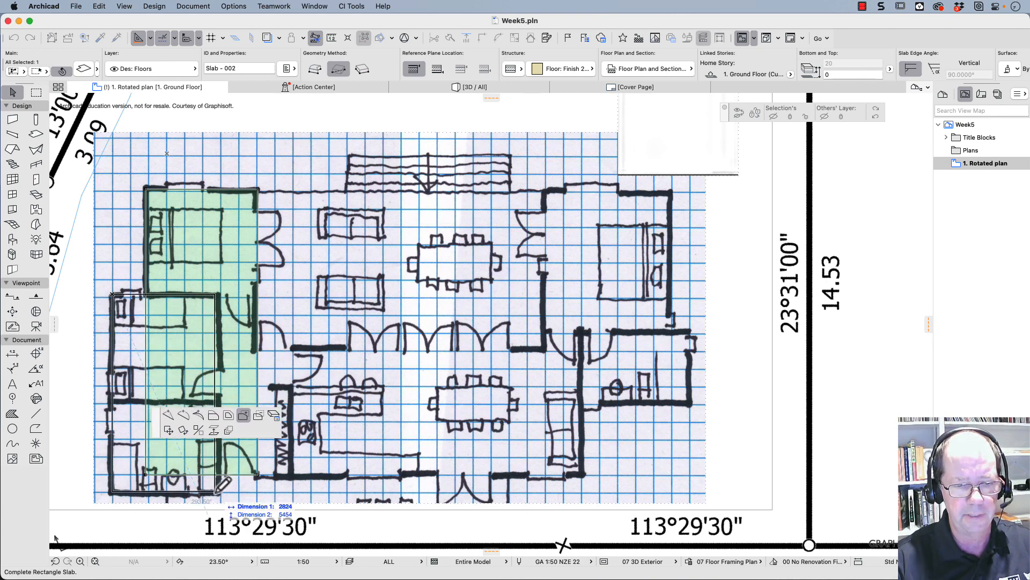
pyautogui.click(220, 493)
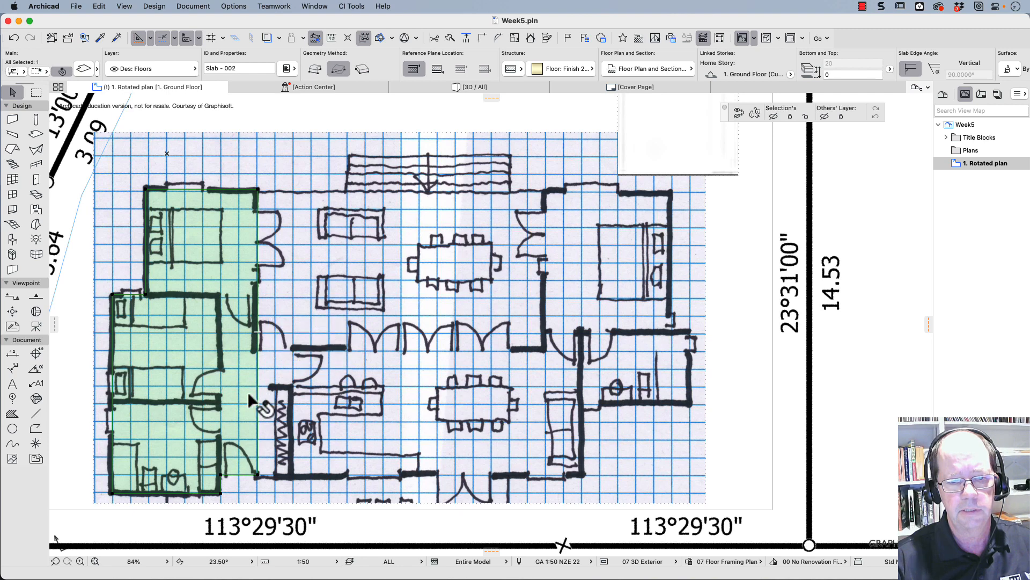
# - Extend the slab with a rectangle about 9140 by 3550 mm covering the central kitchen and dining area
pyautogui.click(256, 407)
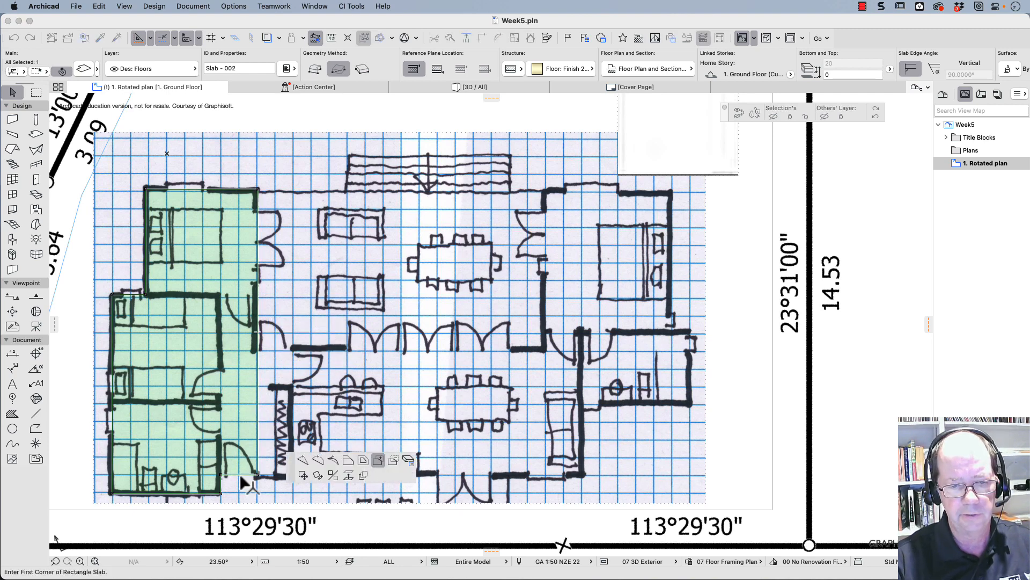
pyautogui.click(257, 475)
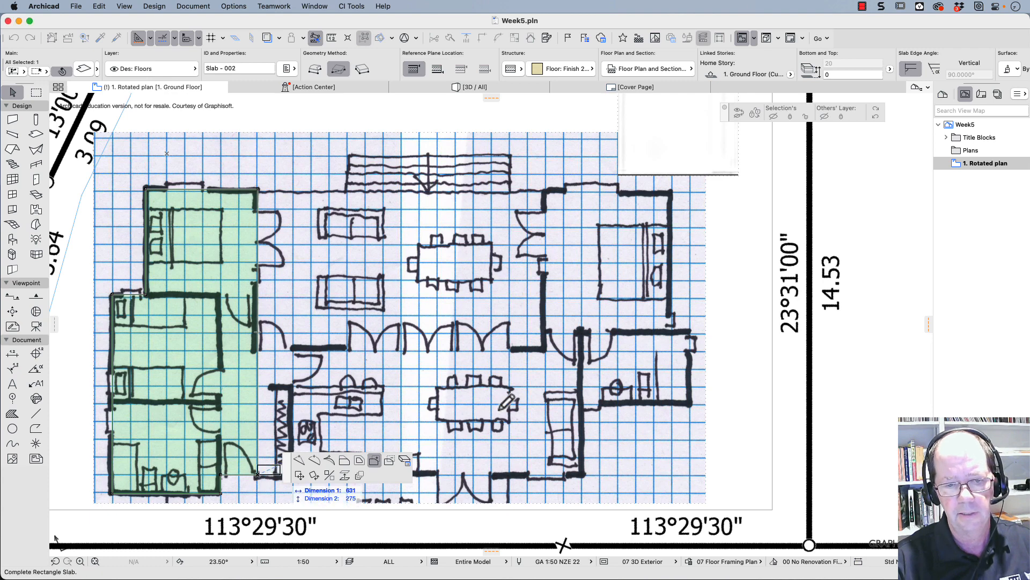
pyautogui.click(586, 349)
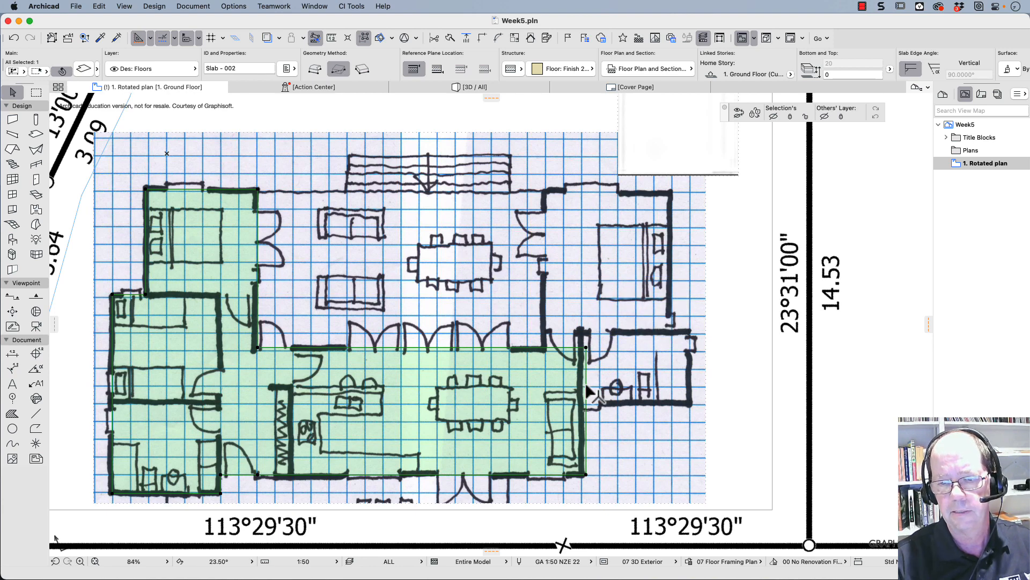
# - Add a rectangle about 3.4 by 5.4 m to the slab over the sketch's upper-right bedroom, overlapping the central area
pyautogui.click(585, 408)
pyautogui.click(709, 432)
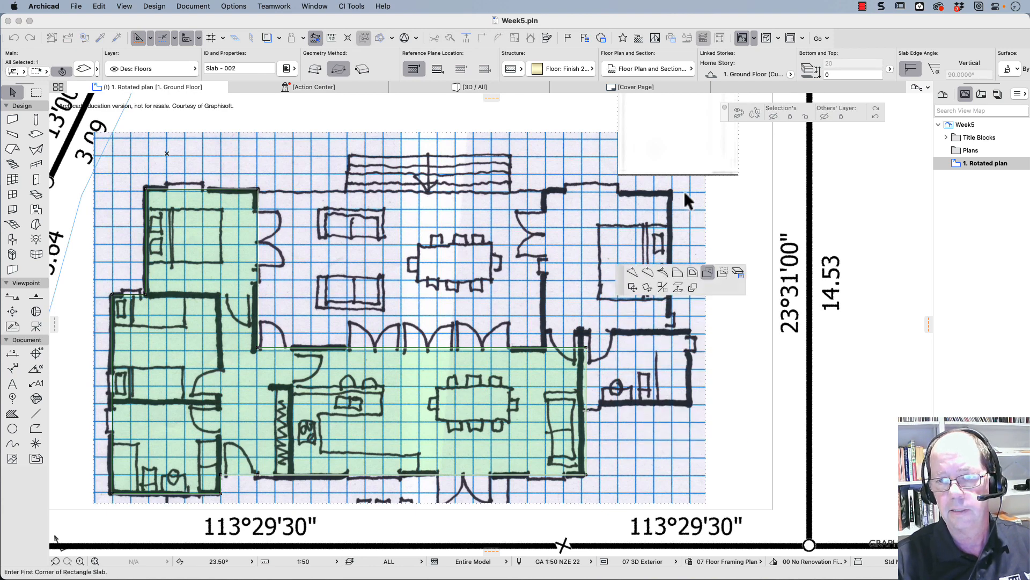
pyautogui.click(671, 190)
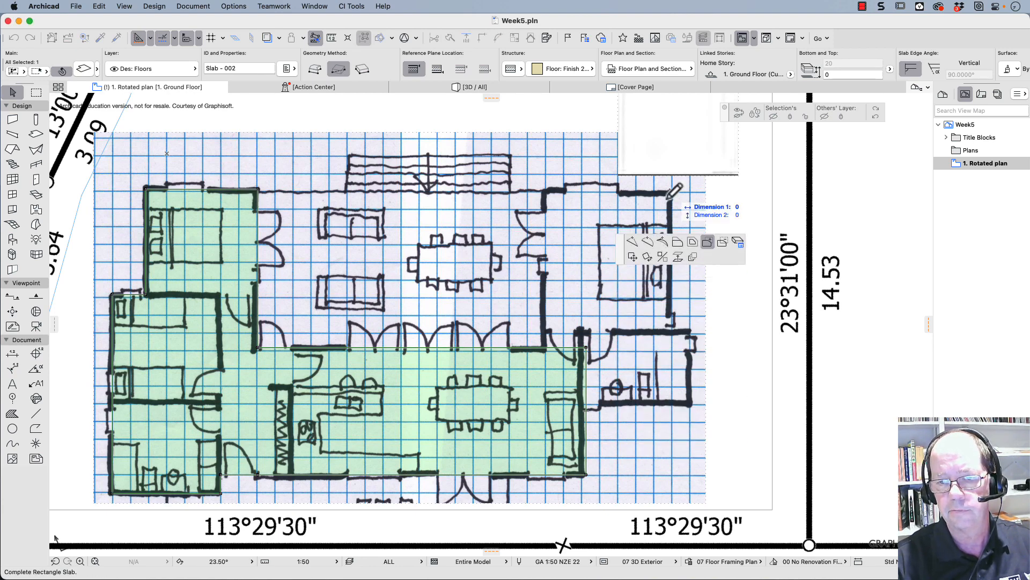
pyautogui.click(547, 386)
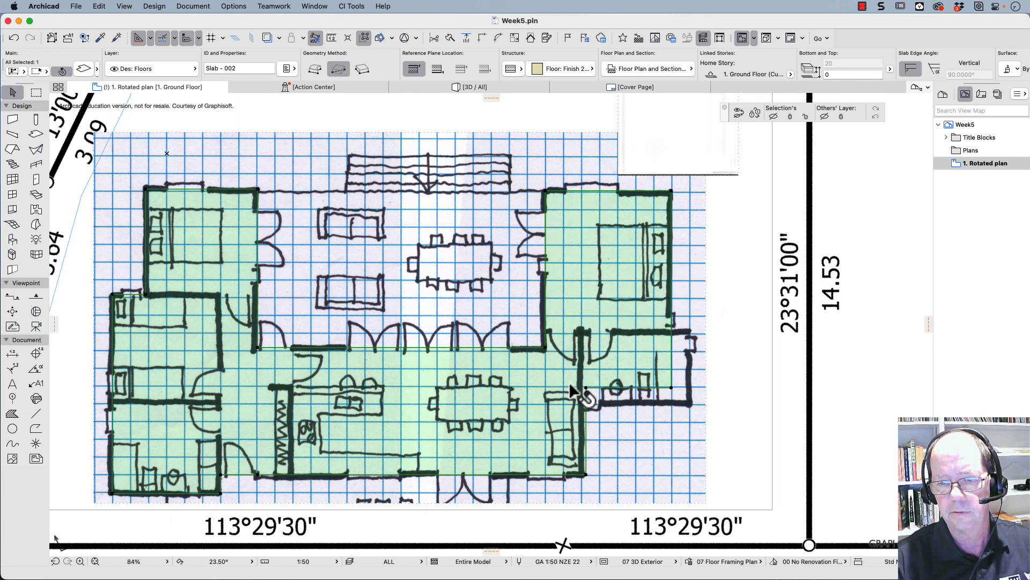
# - Add a rectangle about 3166 by 2066 mm to the slab over the small bathroom at the sketch's right side
pyautogui.click(672, 373)
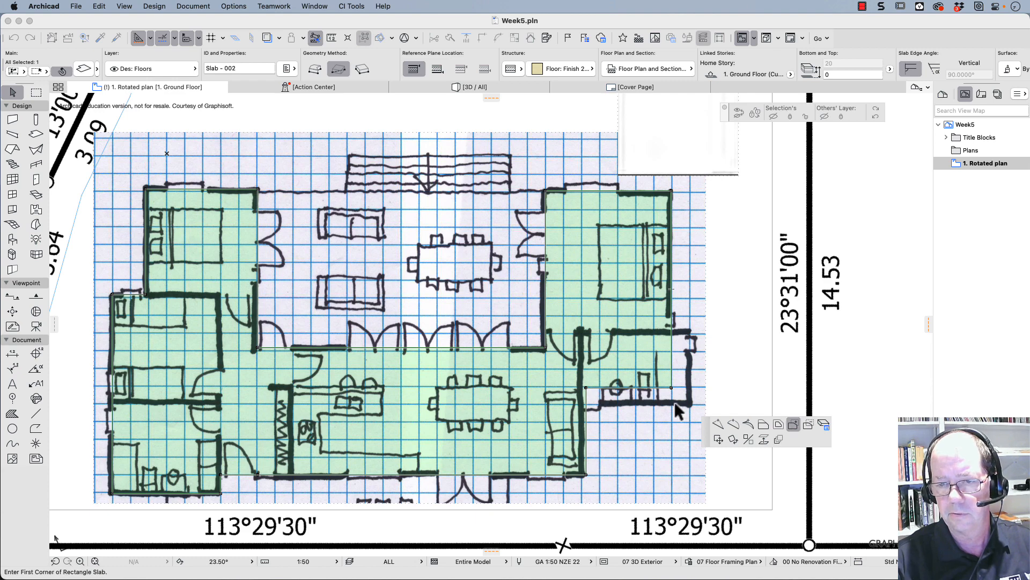
pyautogui.click(690, 406)
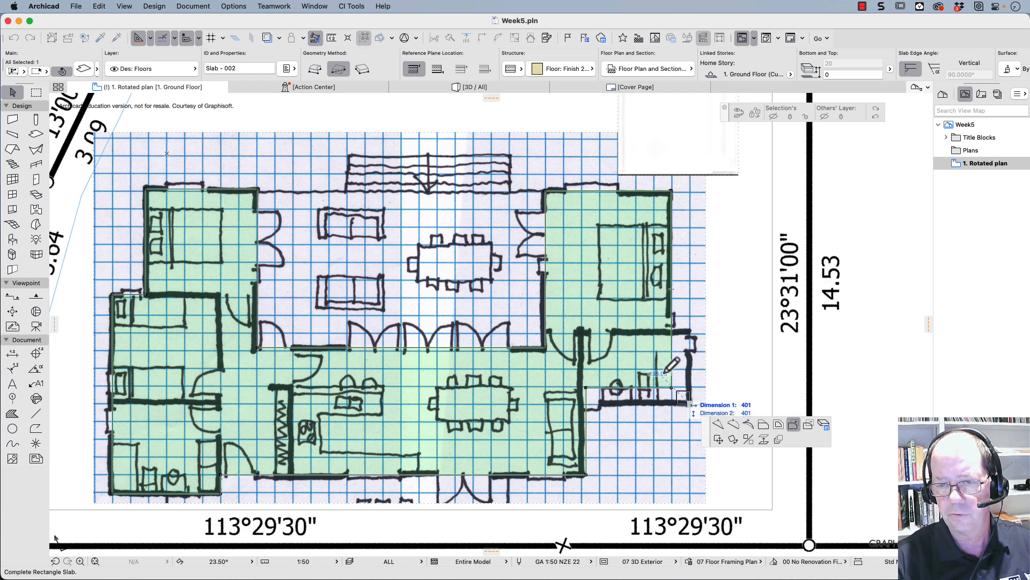
pyautogui.click(578, 331)
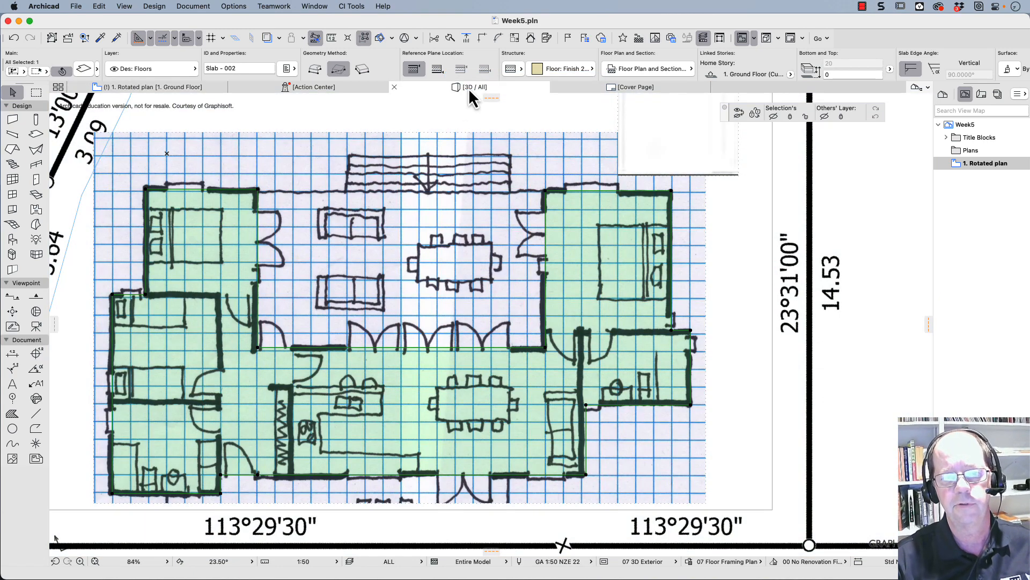
# - Inspect the shape of the whole floor slab in the 3D view and return to the rotated ground floor plan
pyautogui.click(468, 87)
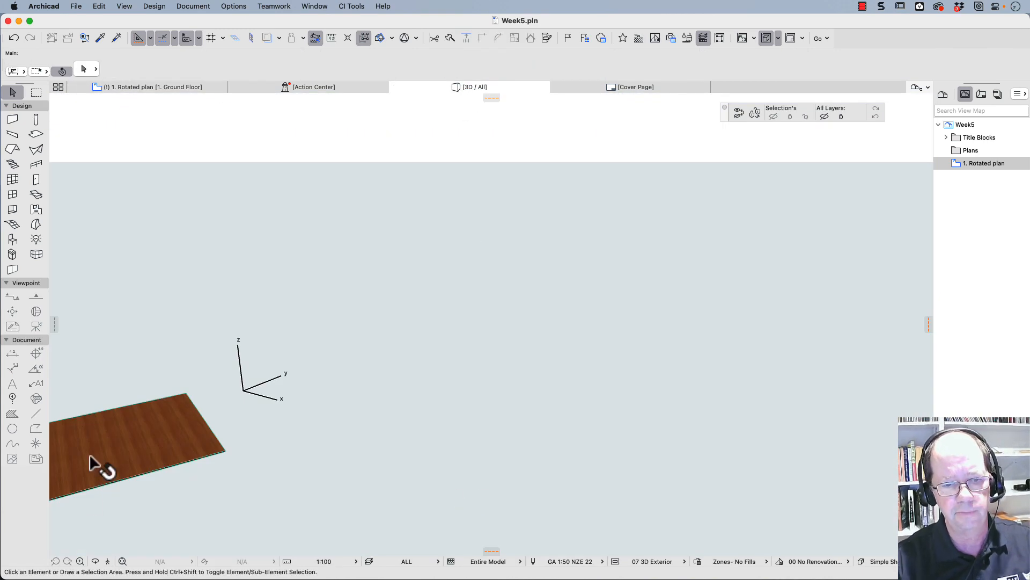
pyautogui.moveTo(92, 464); pyautogui.dragTo(466, 310, button='middle')
pyautogui.scroll(-3, 604, 350)
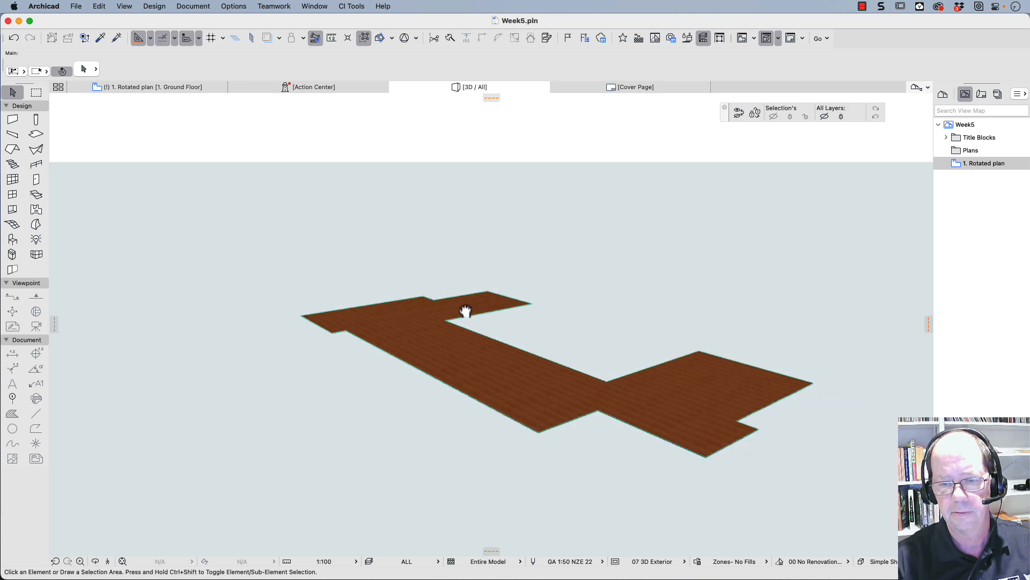
pyautogui.click(132, 87)
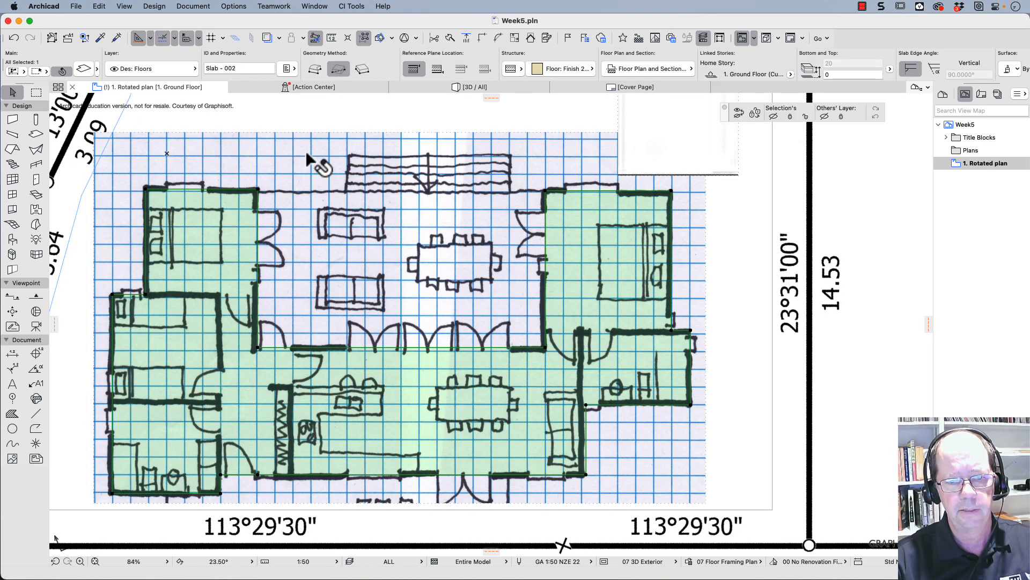
# - Apply the Plan Floor layer combination and merge the redundant node on the slab's lower edge into the adjacent inner corner at its left
pyautogui.click(424, 563)
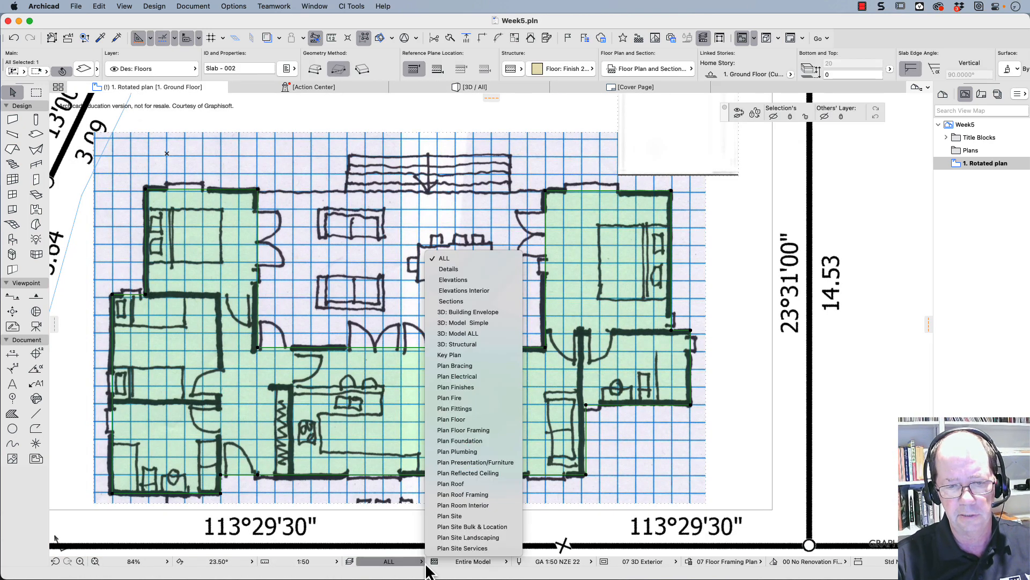
pyautogui.click(441, 420)
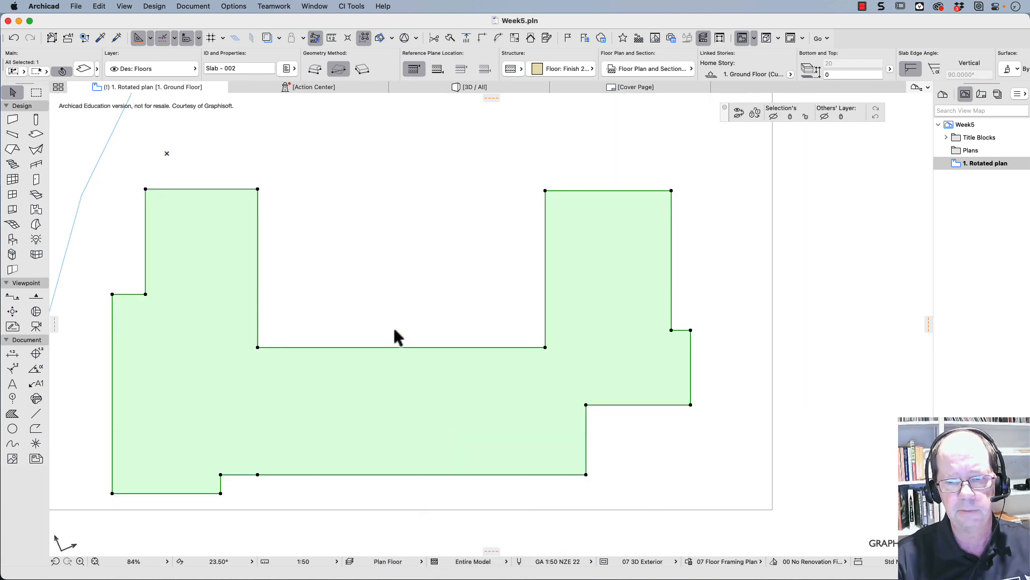
pyautogui.click(258, 475)
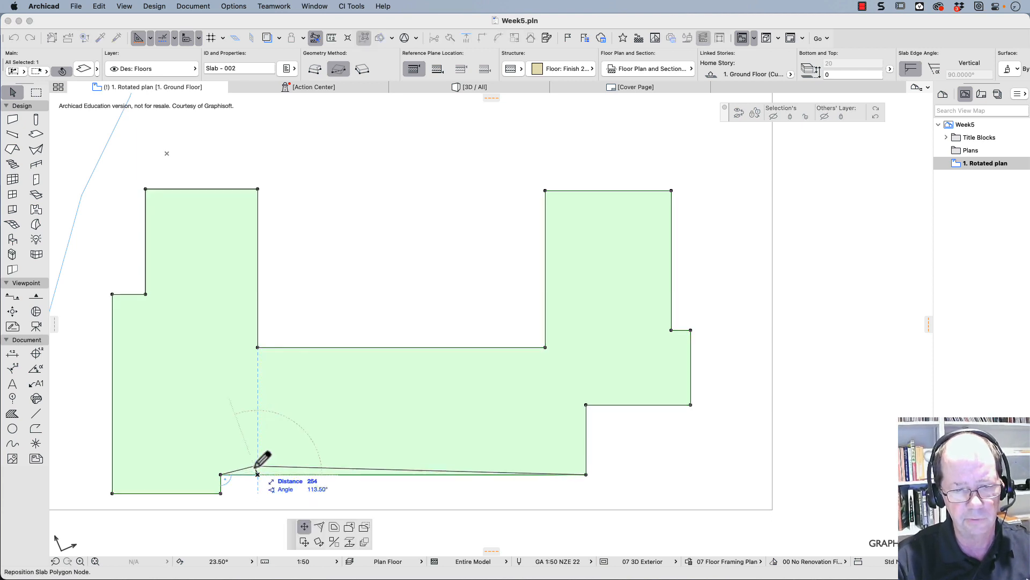
pyautogui.click(221, 474)
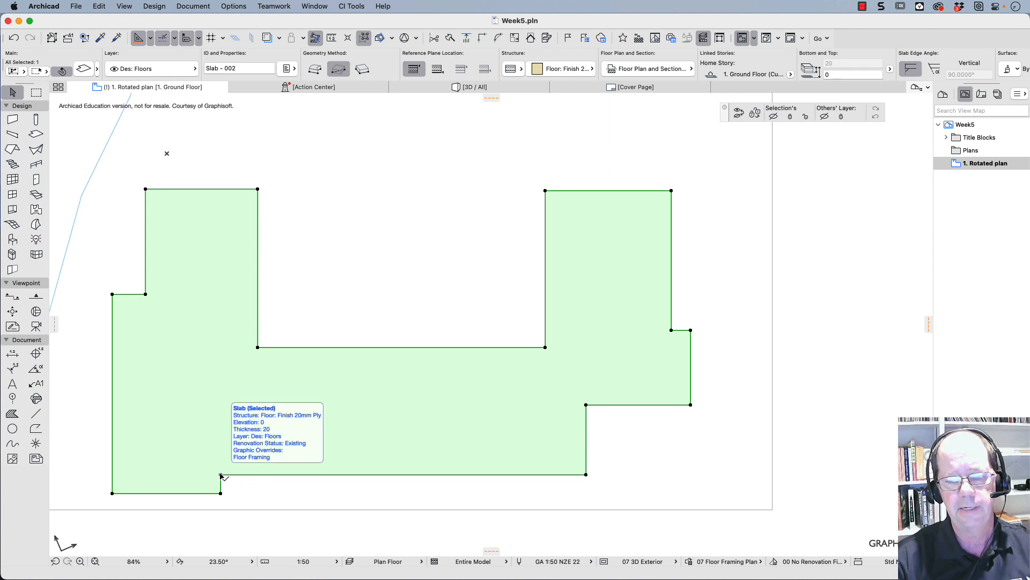
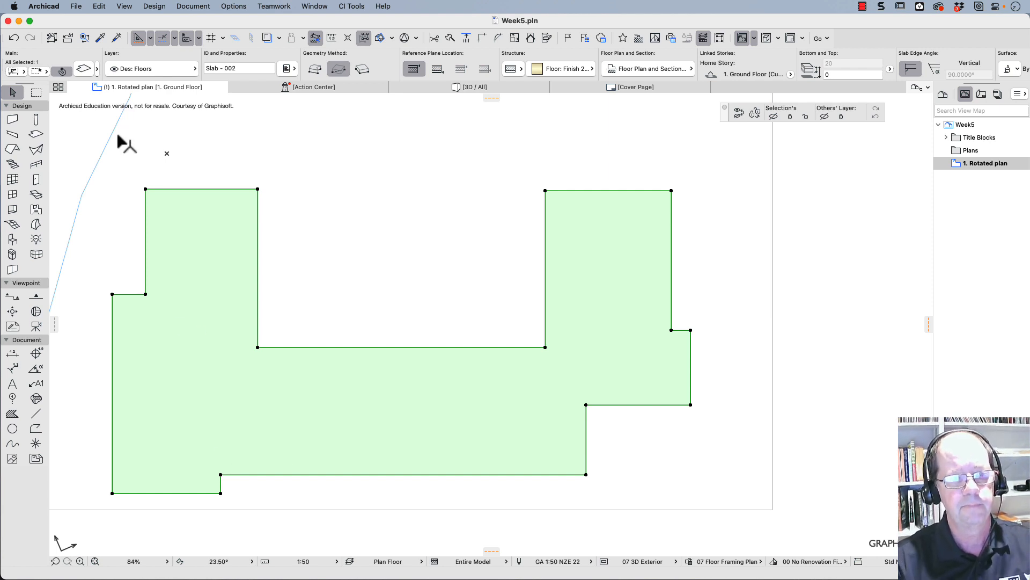
# - Set the wall defaults to the EXT: Stud 90 composite with an unlinked top and a height of 3500 mm
pyautogui.click(14, 123)
pyautogui.doubleClick(15, 124)
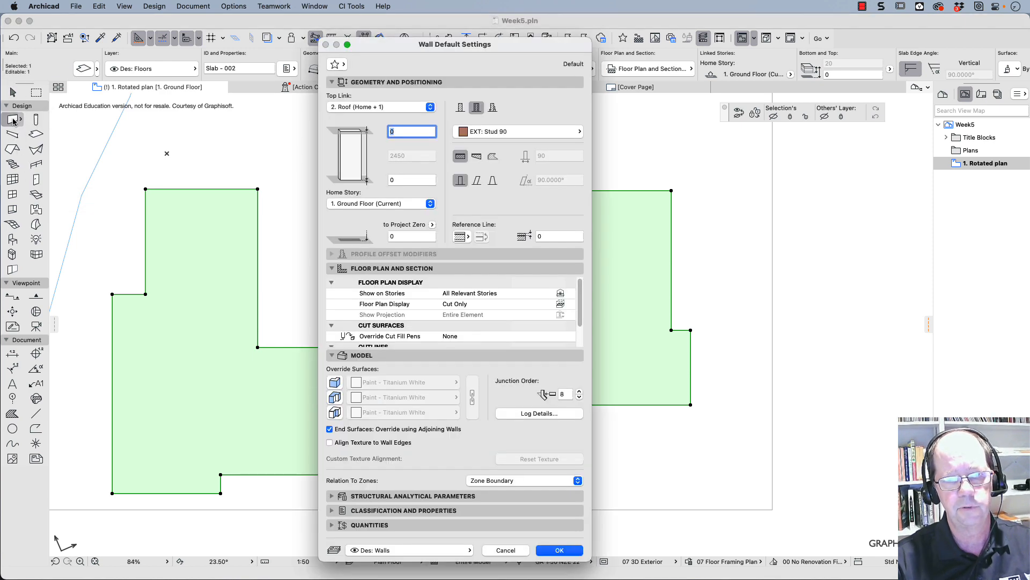
pyautogui.click(507, 134)
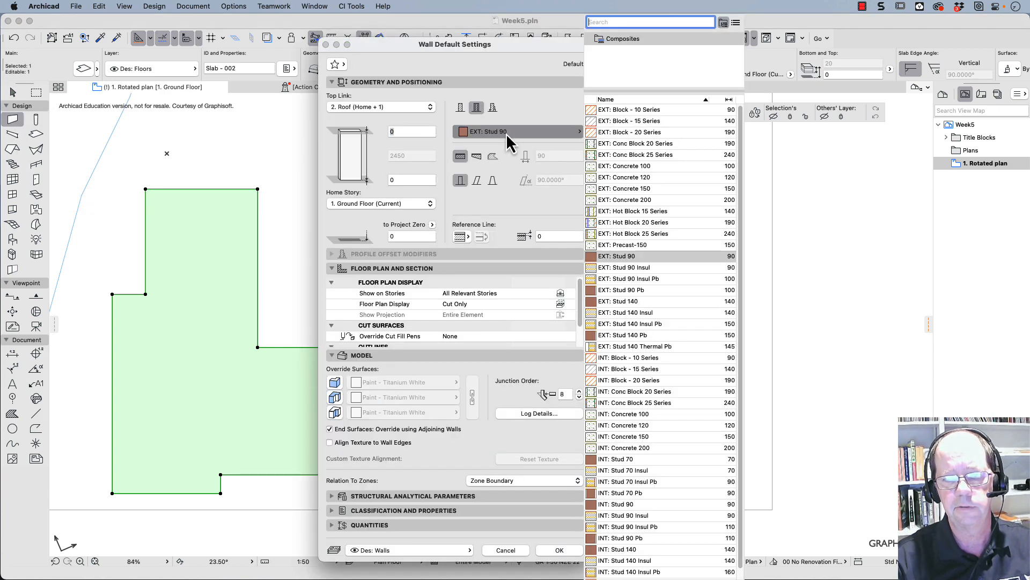
pyautogui.click(507, 134)
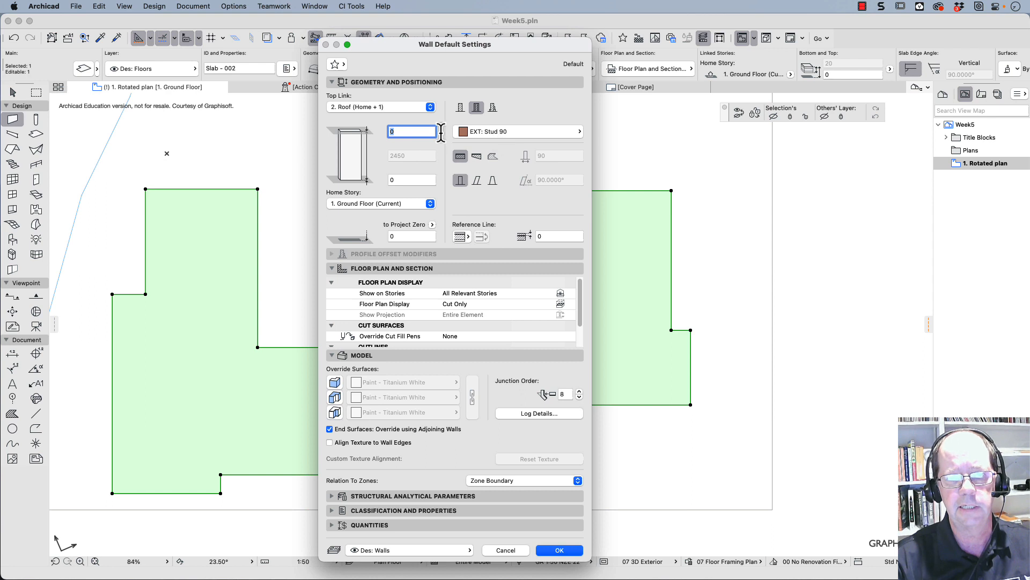
pyautogui.click(394, 107)
pyautogui.click(388, 123)
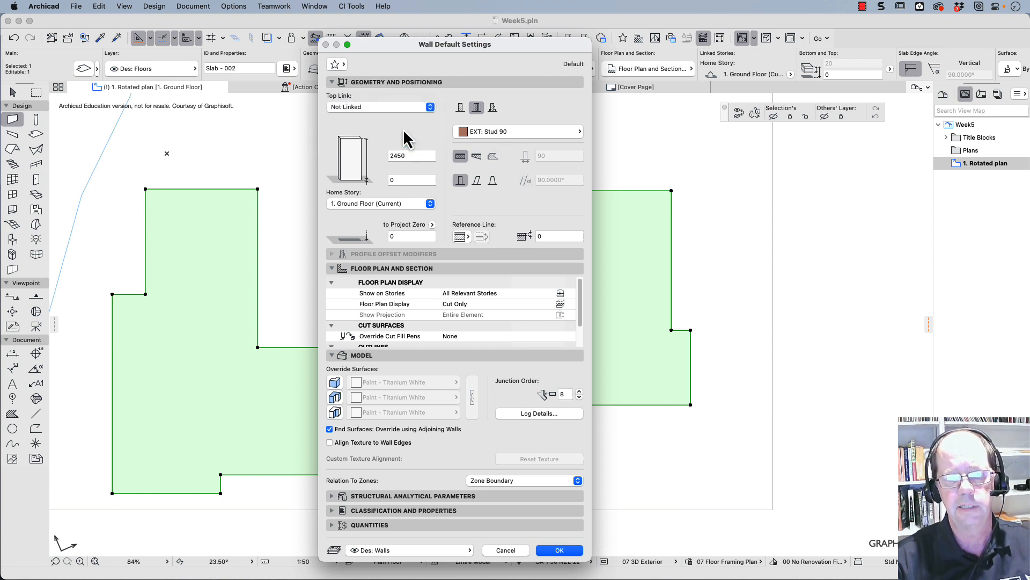
pyautogui.doubleClick(407, 156)
pyautogui.write('3500')
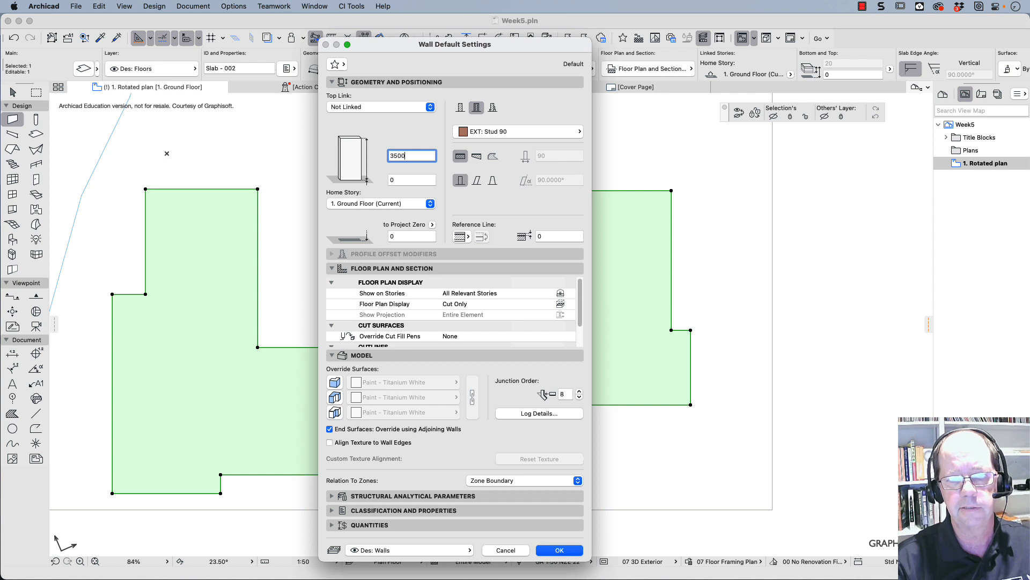
pyautogui.press('Tab')
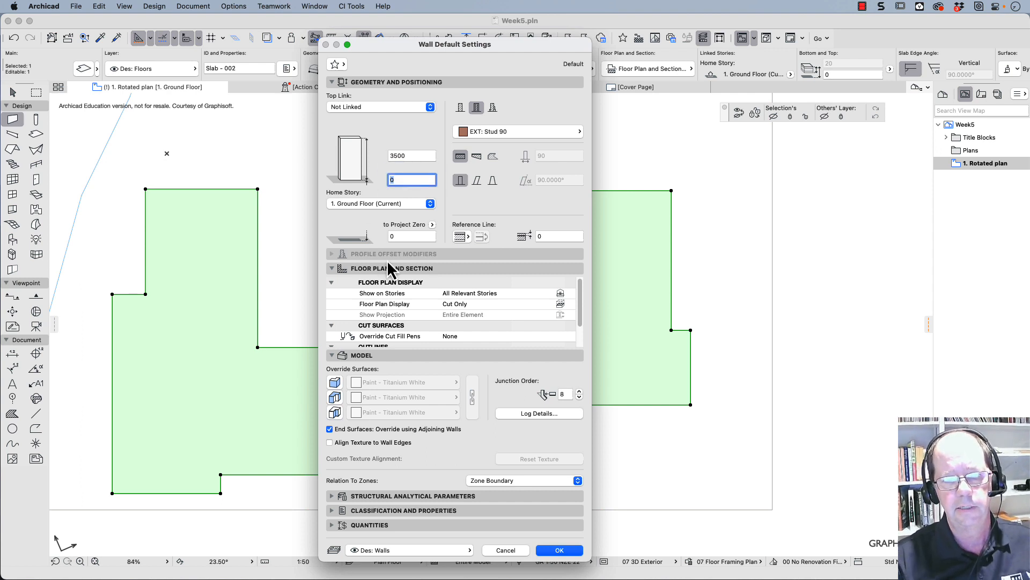
pyautogui.click(562, 553)
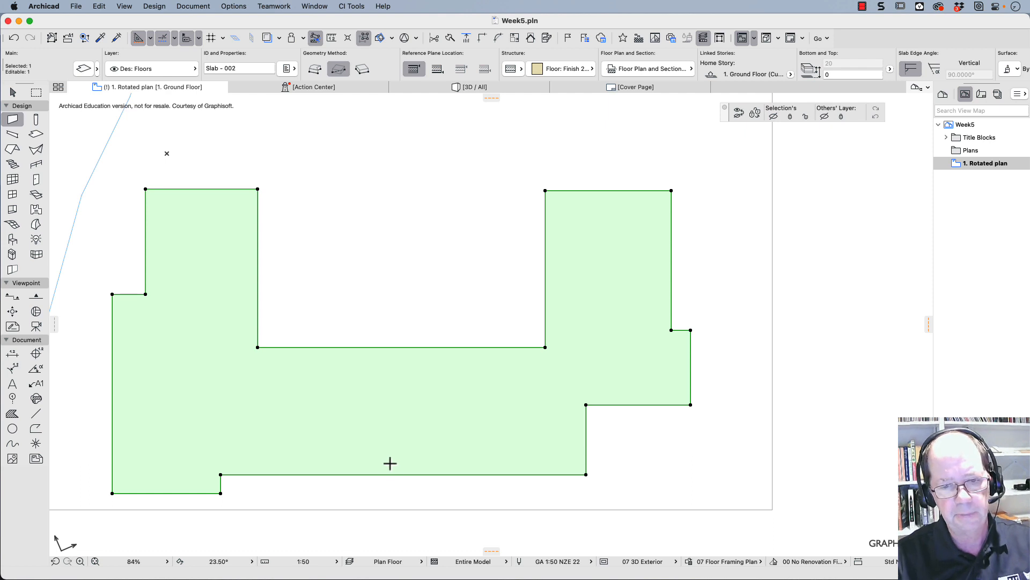
# - Trace walls along the whole floor slab perimeter with the Magic Wand, check them in 3D, and return to the rotated plan
pyautogui.click(400, 475)
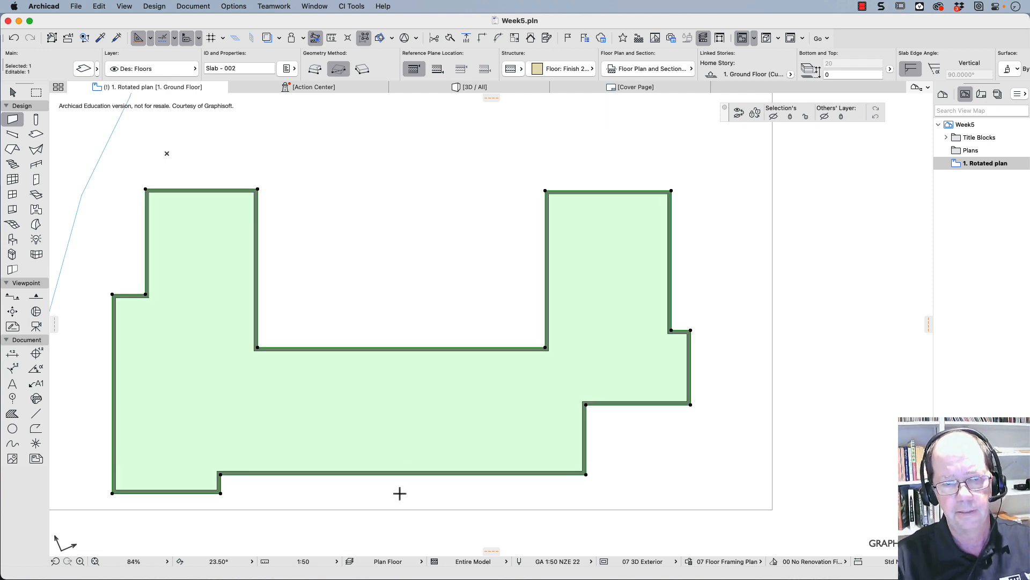
pyautogui.click(481, 89)
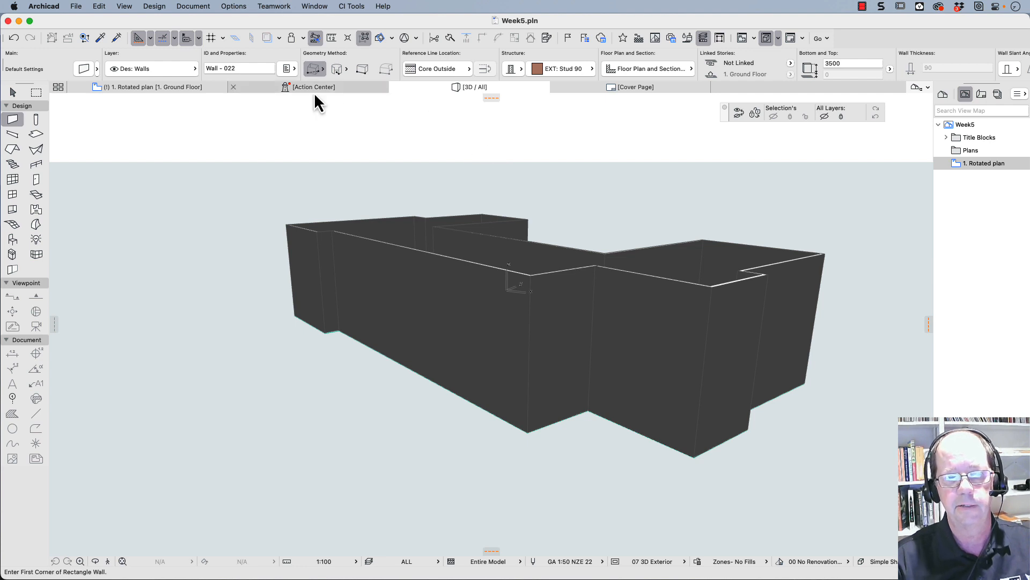
pyautogui.click(179, 89)
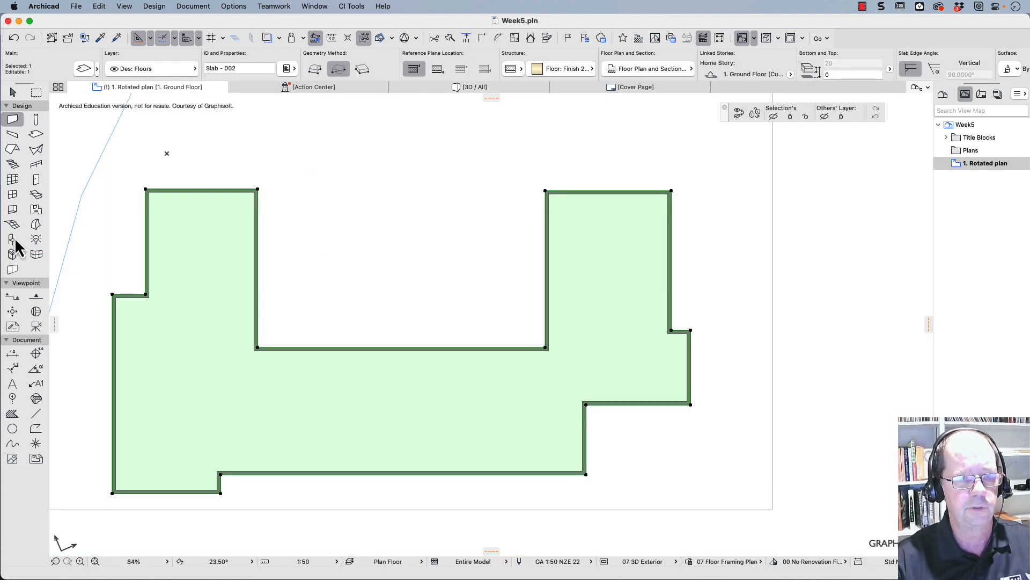
# - Examine the hinged and sliding door types available in the library for the door defaults
pyautogui.click(34, 181)
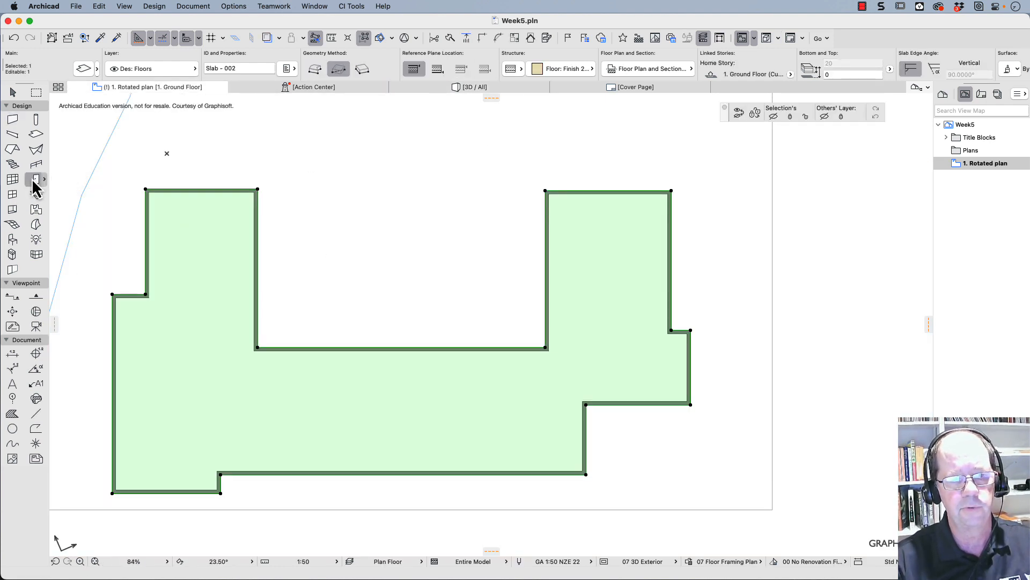
pyautogui.doubleClick(32, 180)
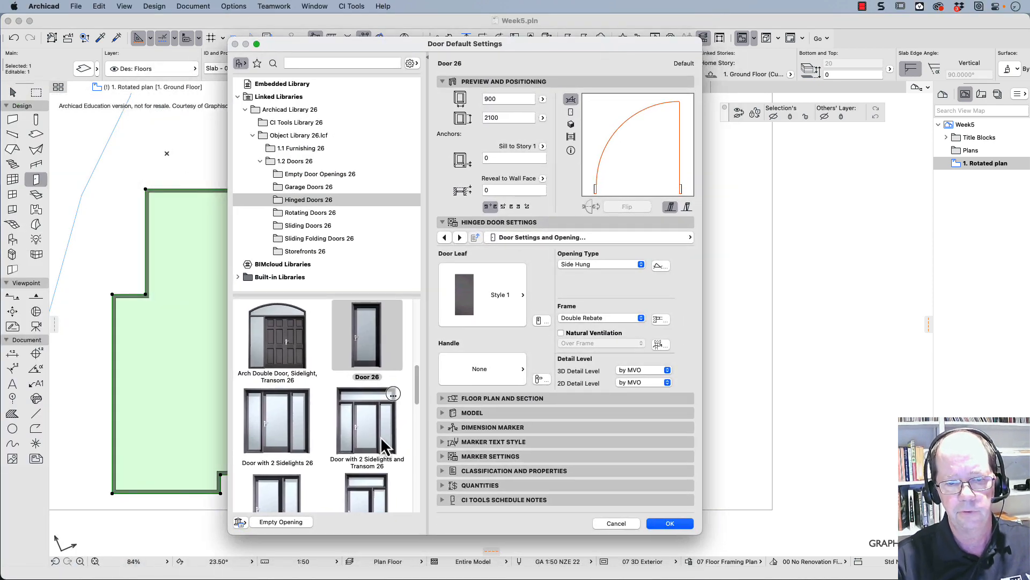
pyautogui.scroll(-5, 356, 411)
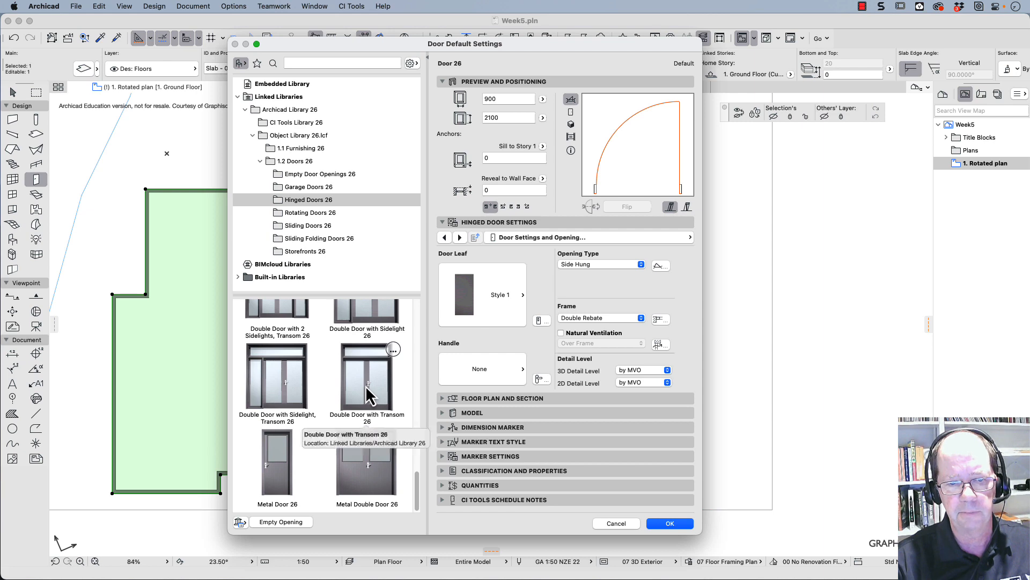
pyautogui.scroll(4, 367, 396)
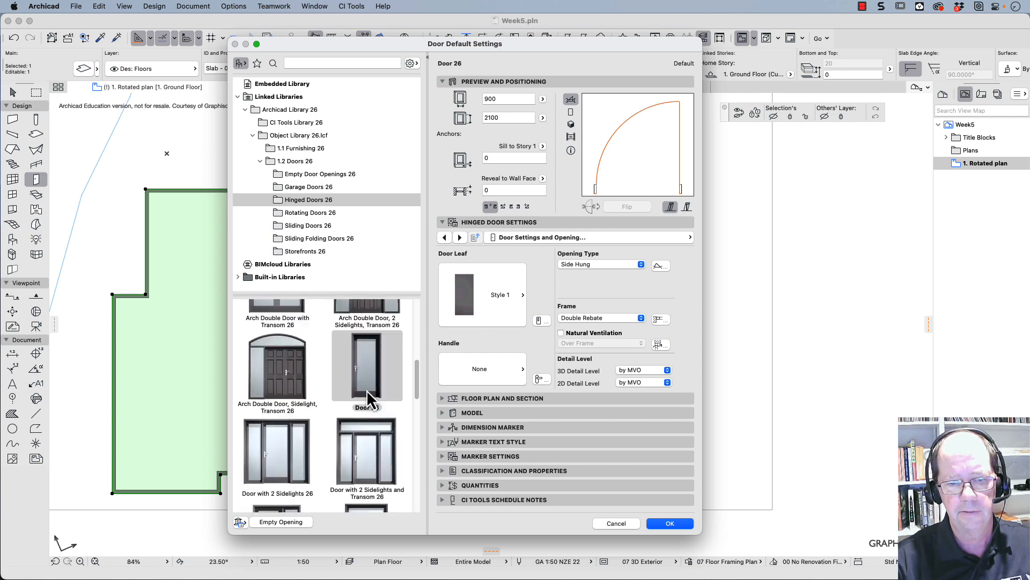
pyautogui.scroll(3, 367, 395)
pyautogui.scroll(2, 368, 392)
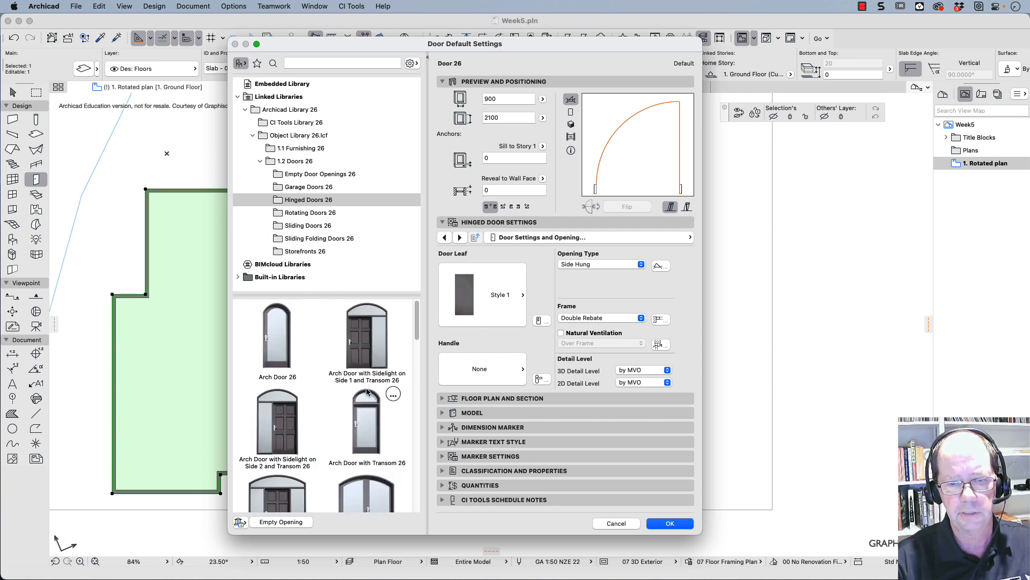
pyautogui.scroll(-5, 369, 398)
pyautogui.scroll(-3, 369, 400)
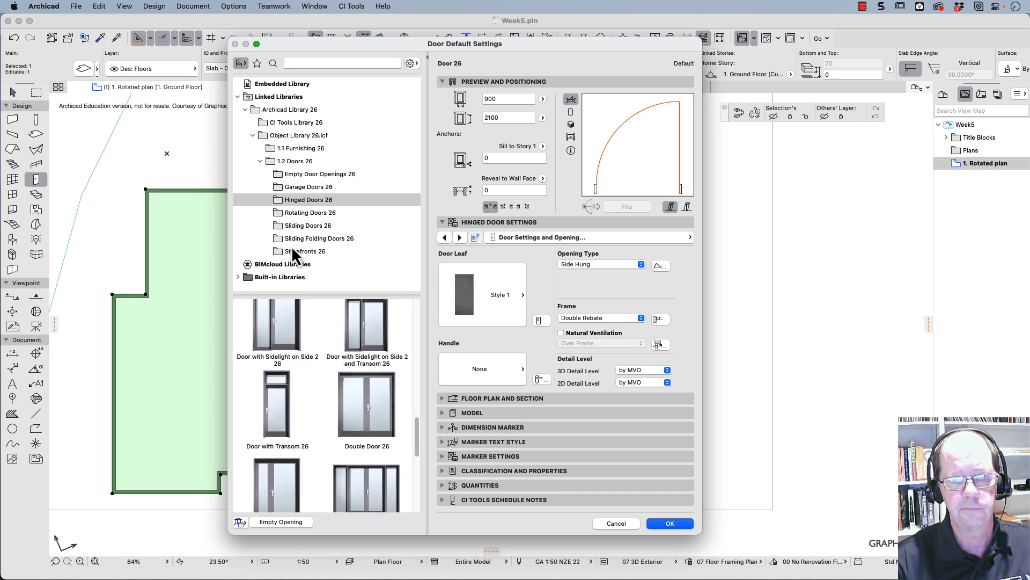
pyautogui.click(294, 228)
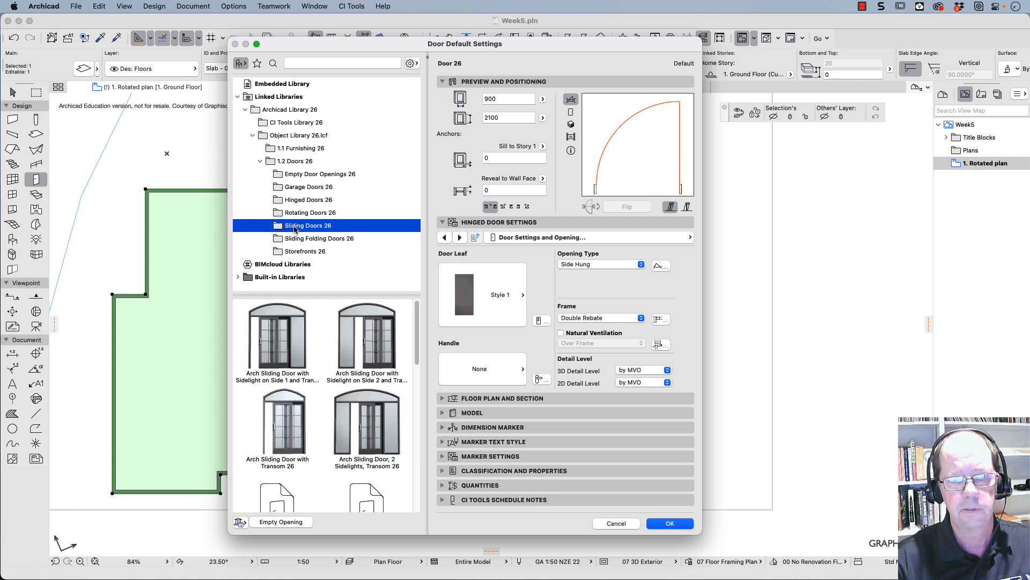
pyautogui.scroll(-3, 365, 316)
pyautogui.scroll(-3, 363, 322)
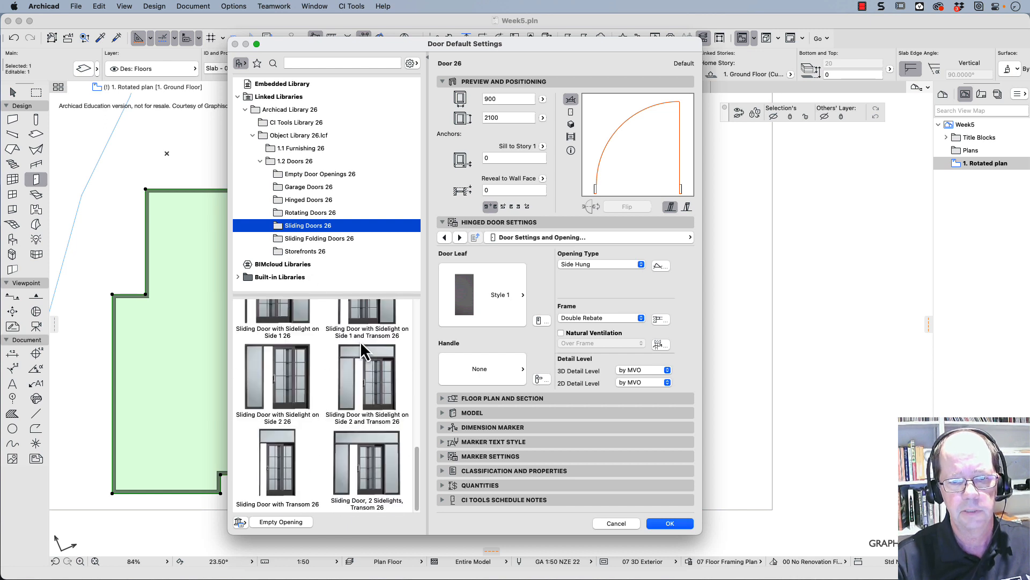
# - Choose Sliding Folding Multipanel Bifold Door 26 as the default door and give its leaves Style 5
pyautogui.click(311, 239)
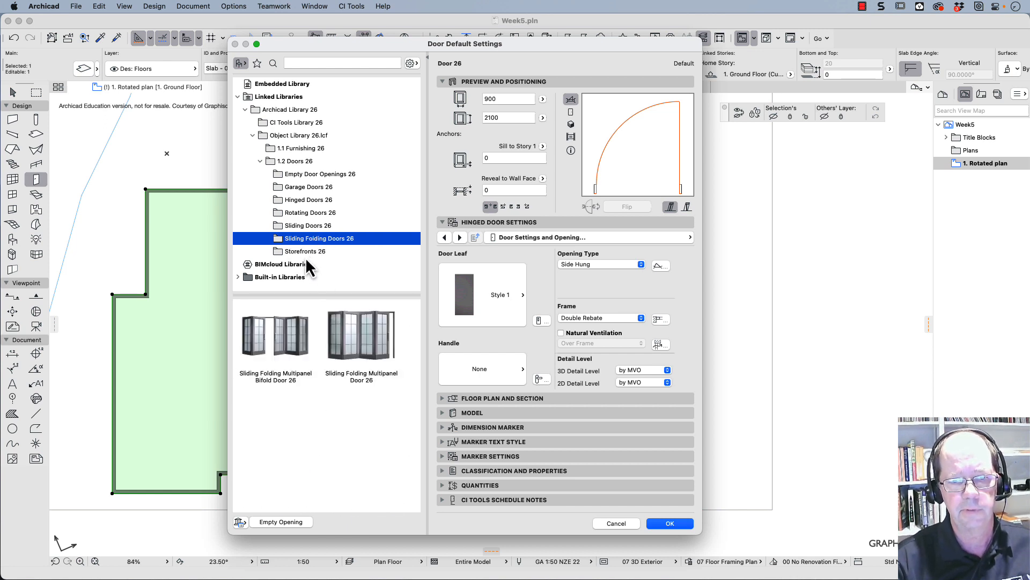
pyautogui.click(279, 346)
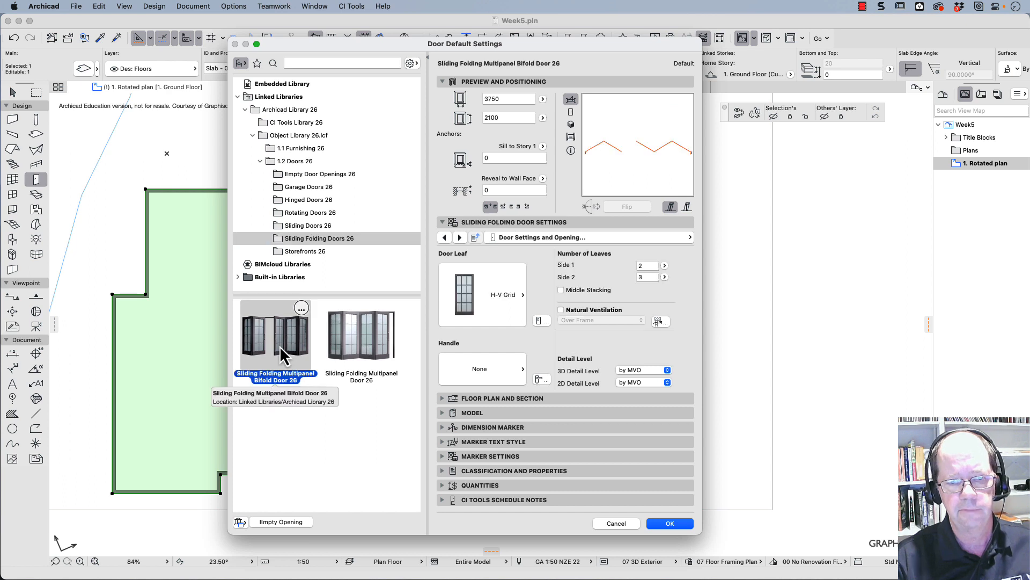
pyautogui.click(522, 296)
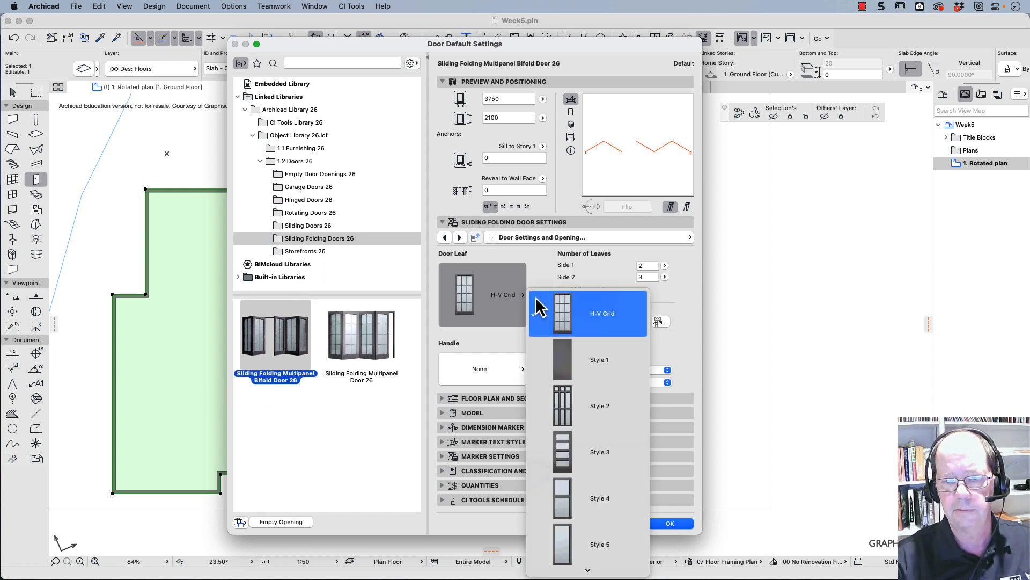
pyautogui.click(568, 547)
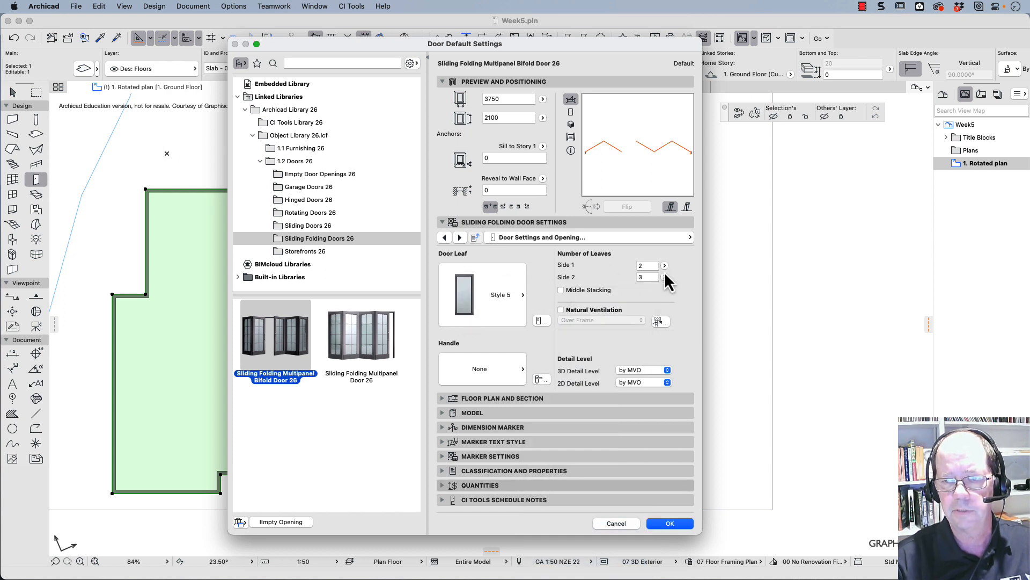
# - Try middle stacking and a count of 2 leaves on side 2 for the bifold door
pyautogui.click(665, 267)
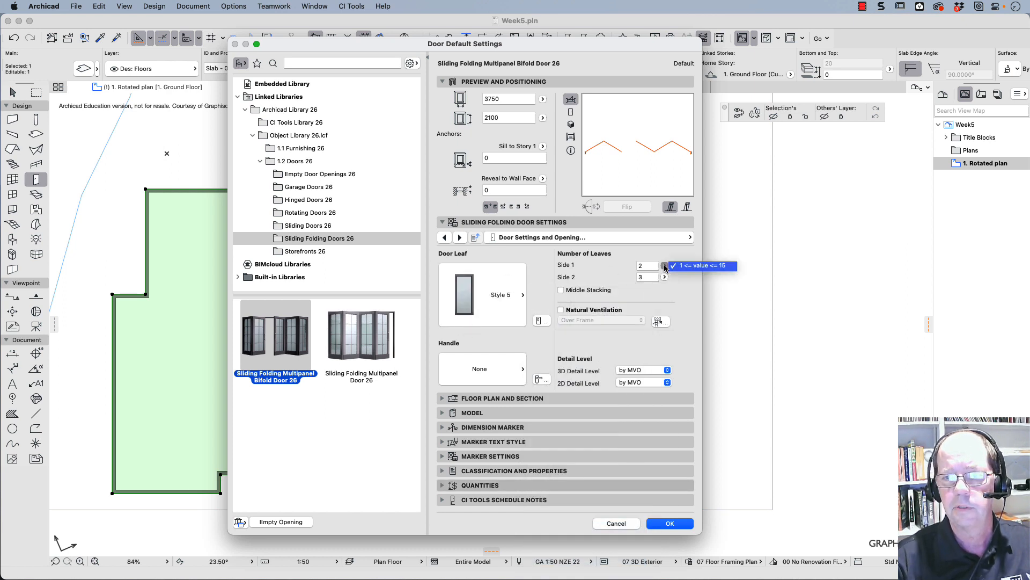
pyautogui.click(665, 288)
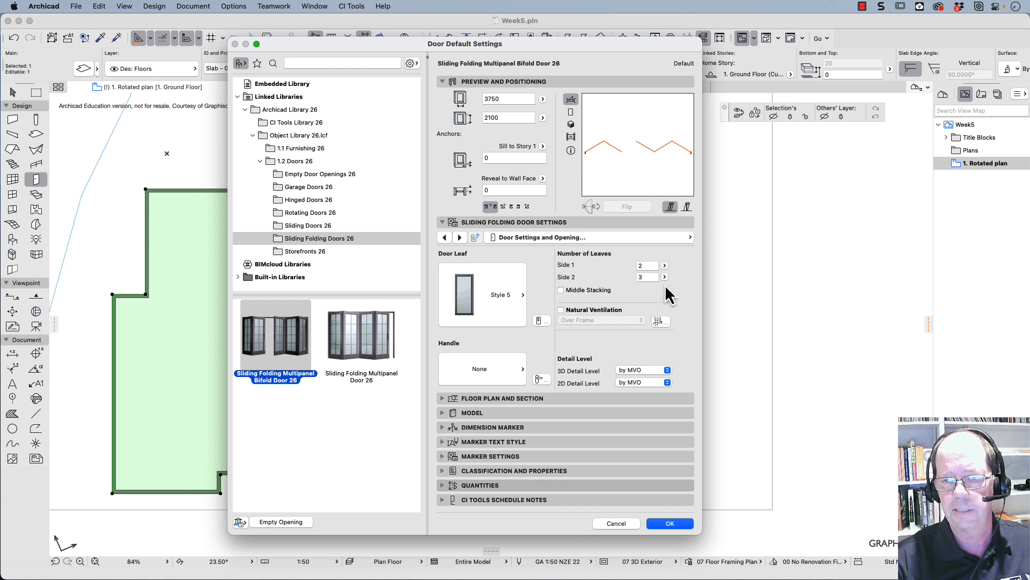
pyautogui.click(589, 290)
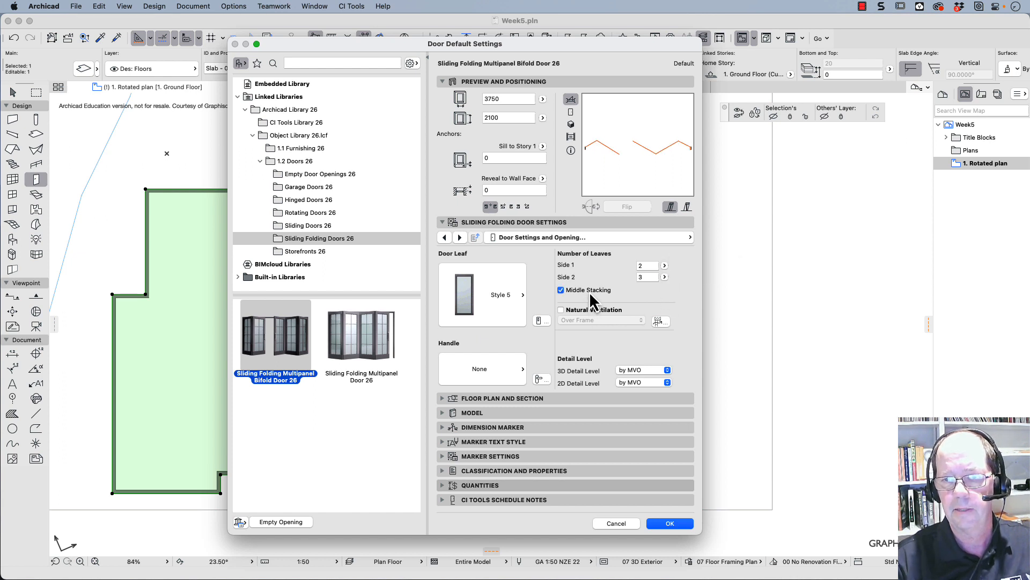
pyautogui.click(589, 291)
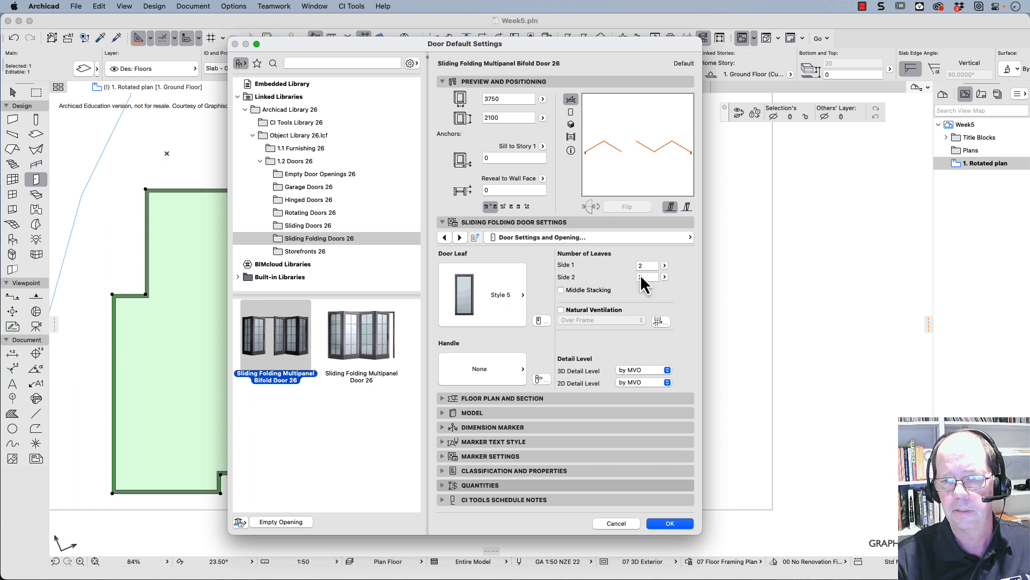
pyautogui.click(665, 277)
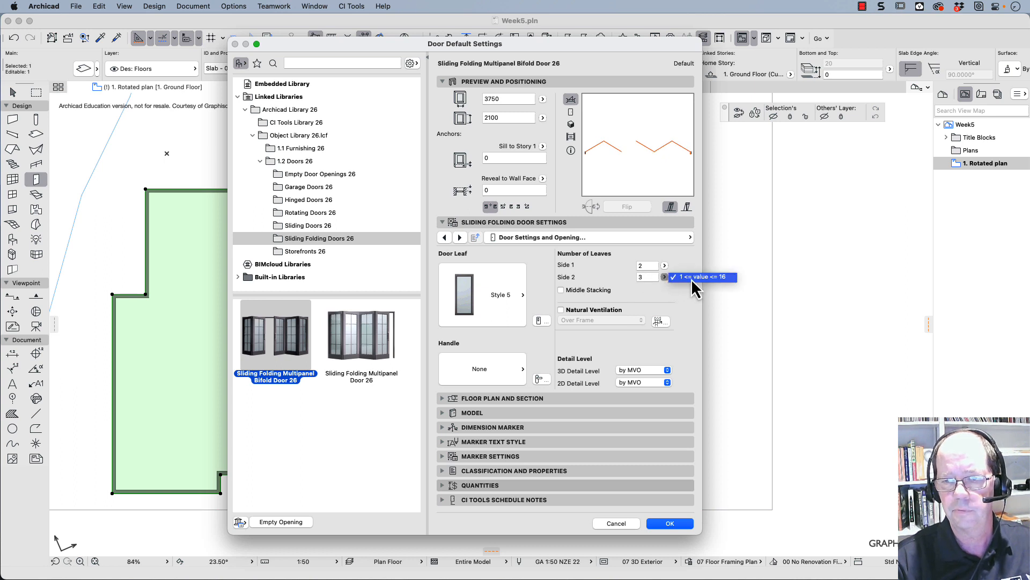
pyautogui.moveTo(648, 277); pyautogui.dragTo(634, 276)
pyautogui.write('2')
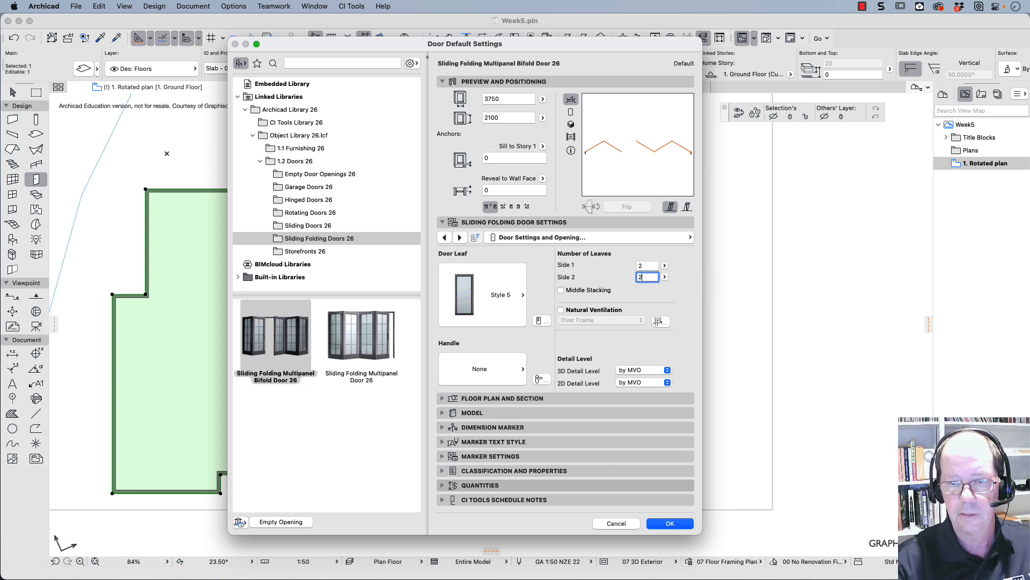
pyautogui.press('Tab')
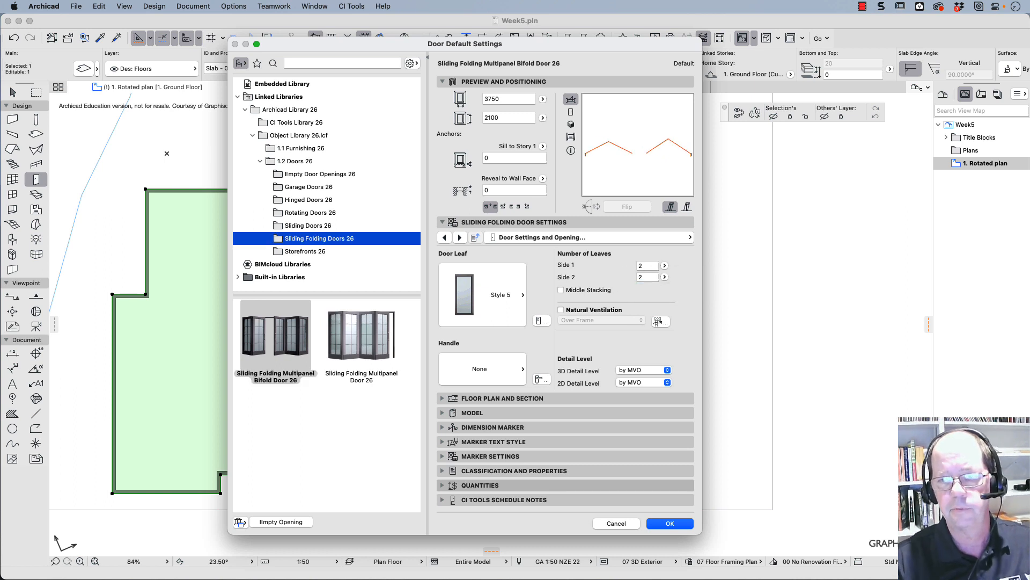
# - Set the bifold door's number of leaves to 3 on side 1 and 1 on side 2
pyautogui.doubleClick(644, 266)
pyautogui.write('3')
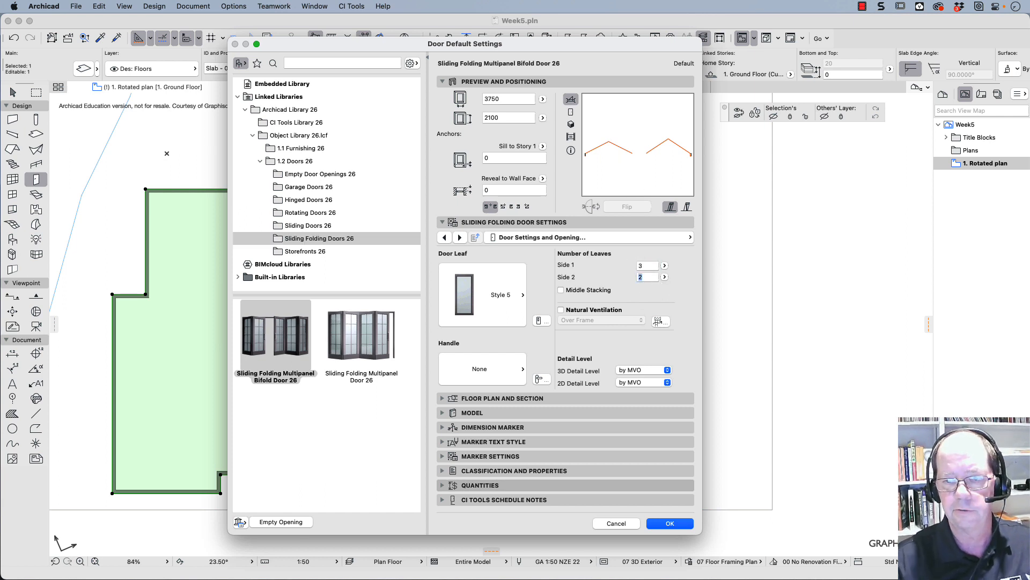
pyautogui.press('Tab')
pyautogui.write('1')
pyautogui.press('Tab')
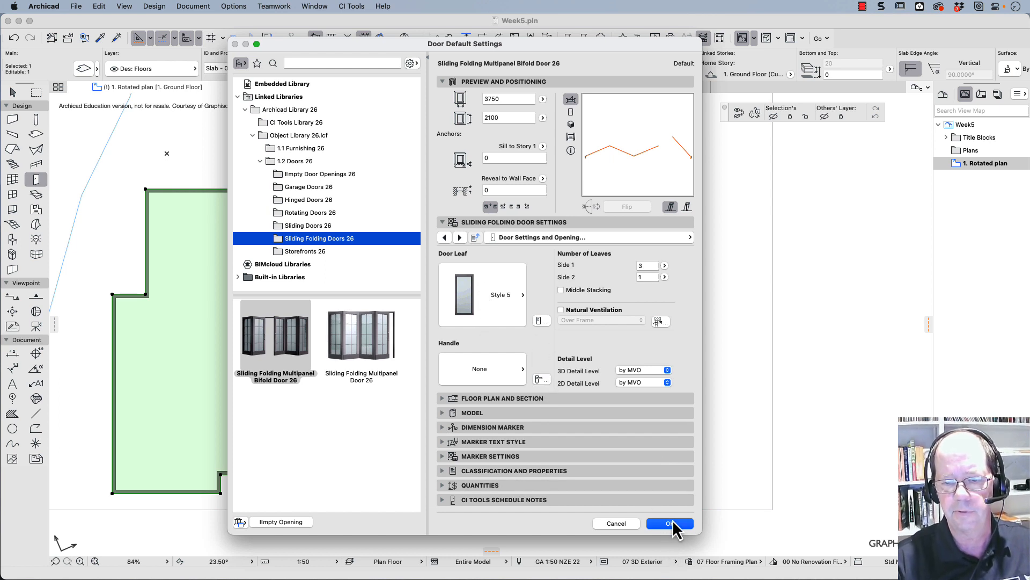
# - Set the default bifold door's width to 3000 mm and accept the door settings
pyautogui.press('Tab')
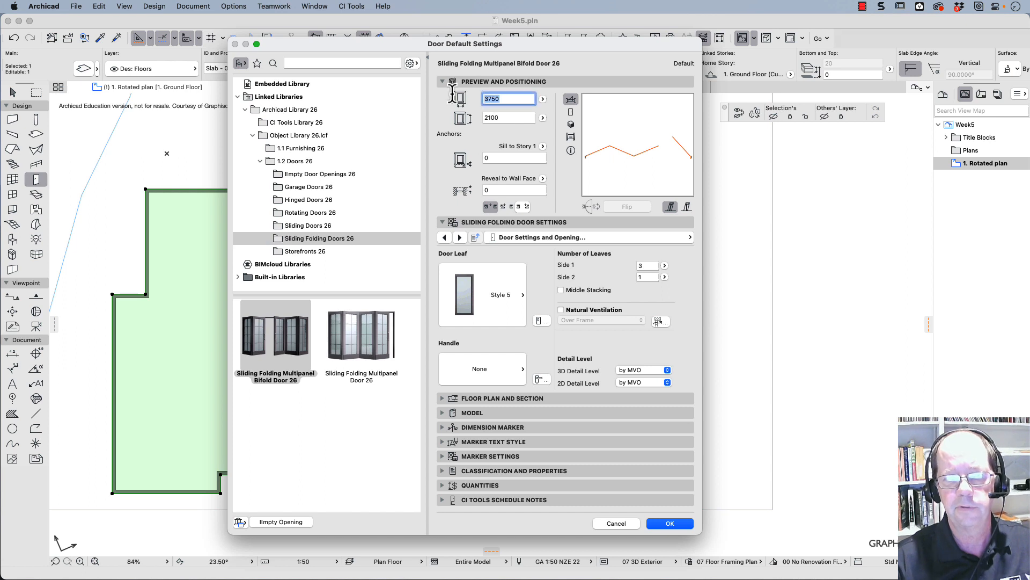
pyautogui.write('3000')
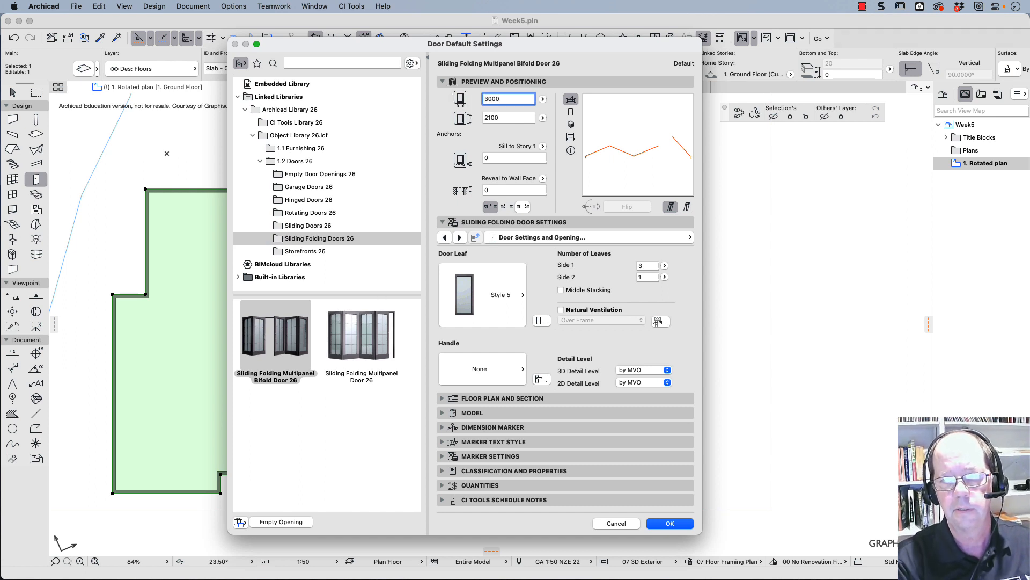
pyautogui.press('Tab')
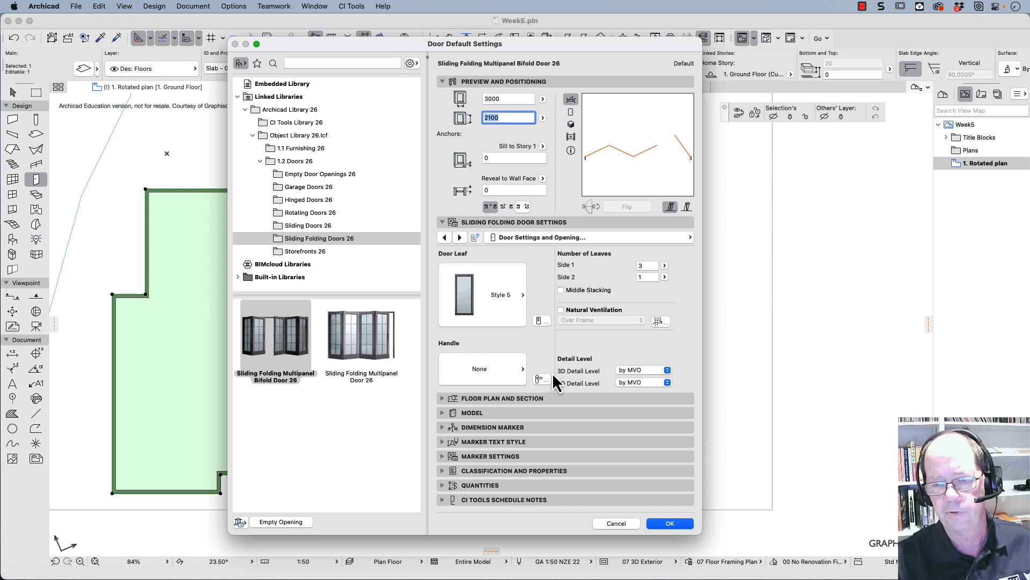
pyautogui.click(670, 523)
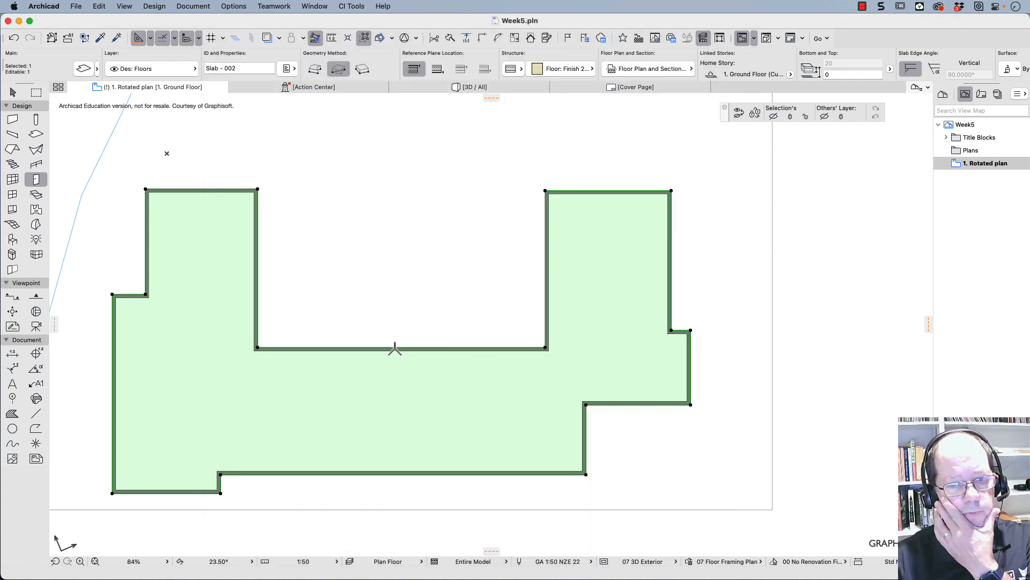
# - Place bifold doors opening into the courtyard: one at the middle of its long wall and one in the left wing's courtyard-side wall
pyautogui.scroll(5, 389, 352)
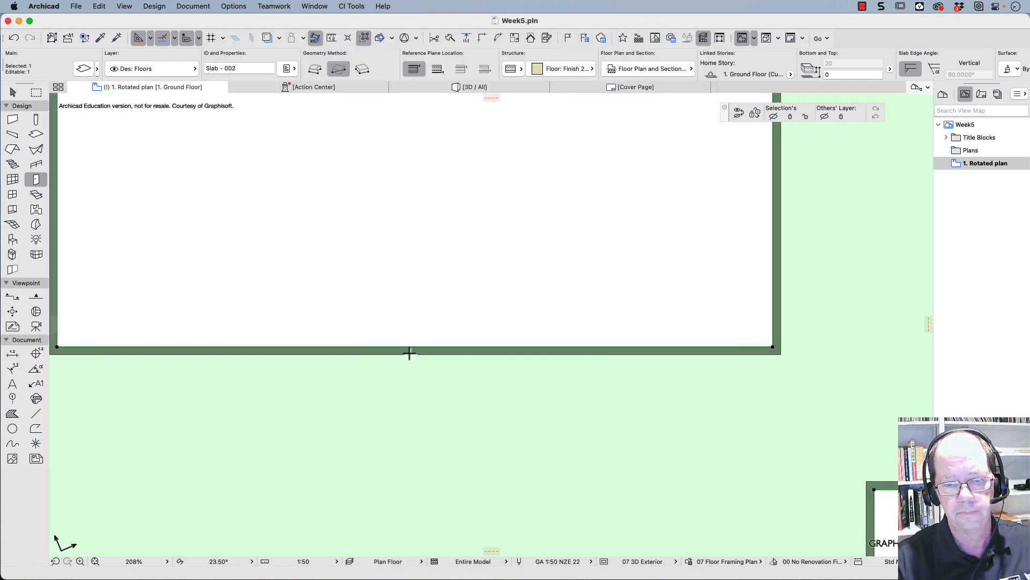
pyautogui.press('Escape')
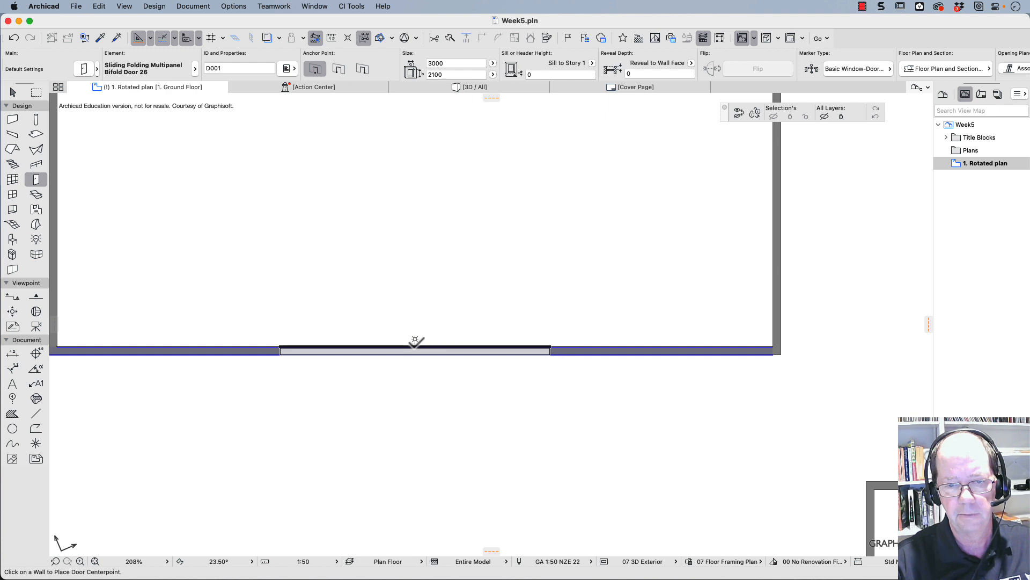
pyautogui.click(416, 342)
pyautogui.click(453, 278)
pyautogui.scroll(-3, 438, 278)
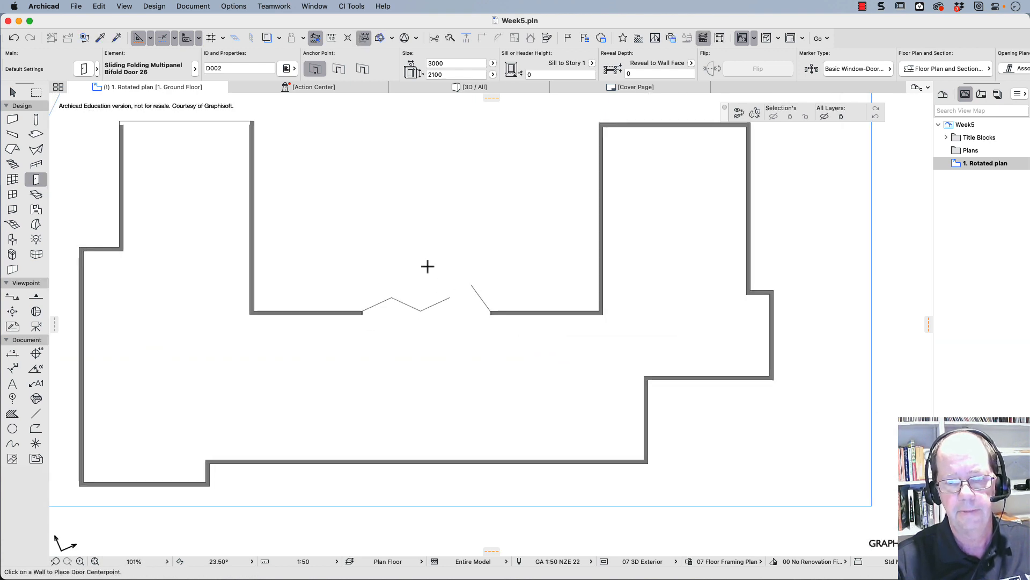
pyautogui.click(252, 194)
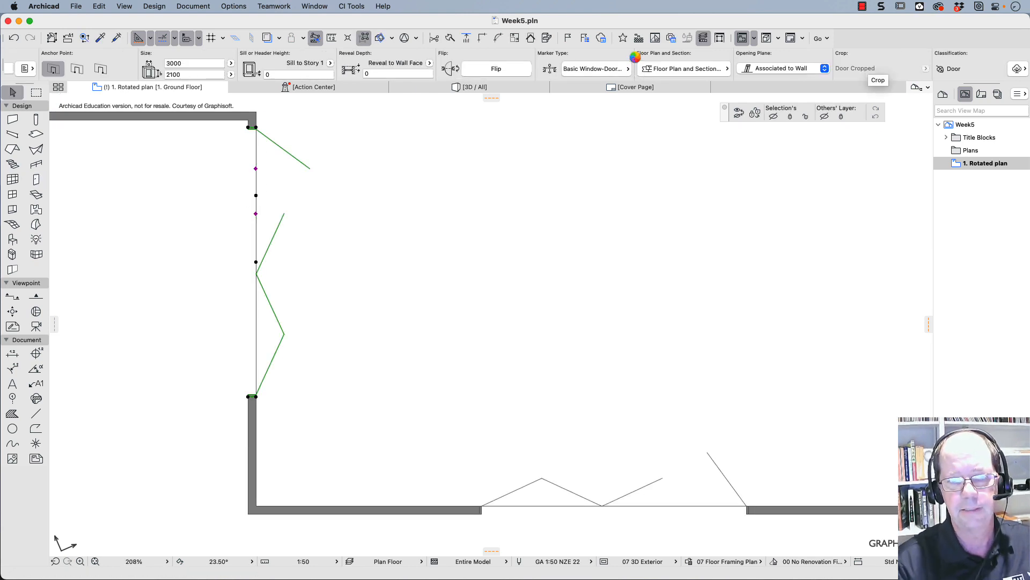
# - Set the left wing's bifold door to a width of 2000 mm and its number of leaves on side 1 to 2
pyautogui.press('super+t')
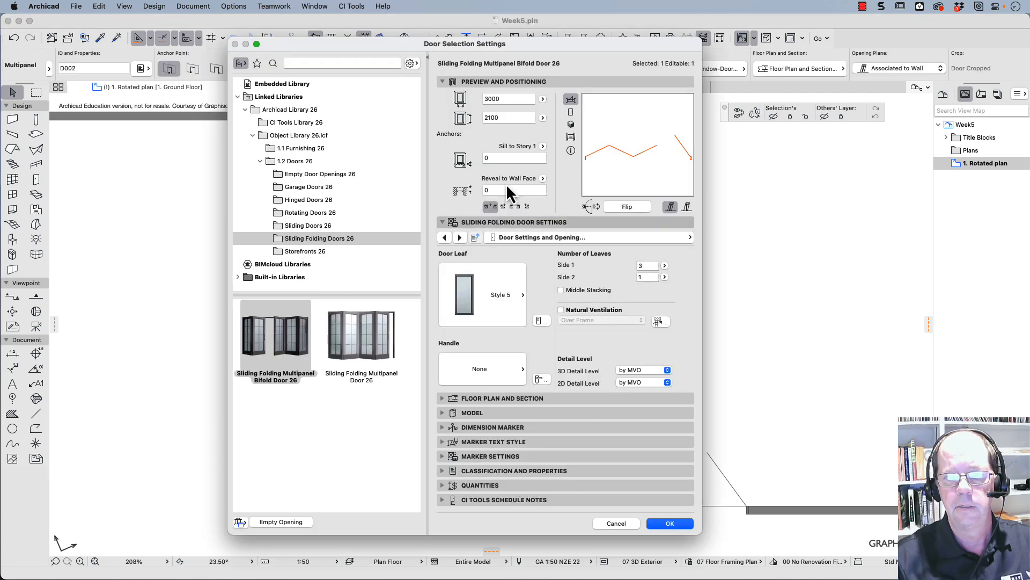
pyautogui.moveTo(508, 100); pyautogui.dragTo(464, 100)
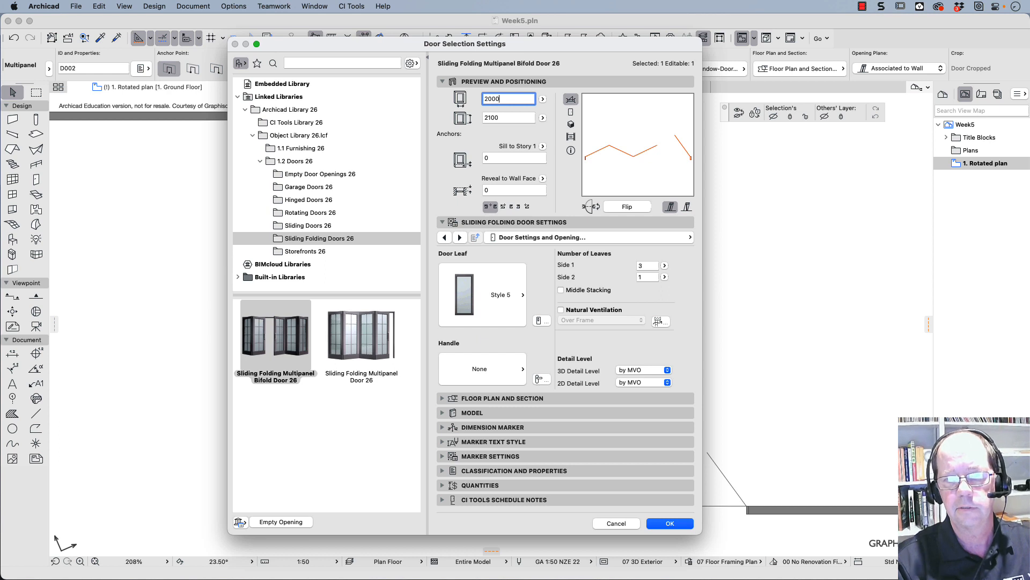
pyautogui.press('Tab')
pyautogui.doubleClick(647, 265)
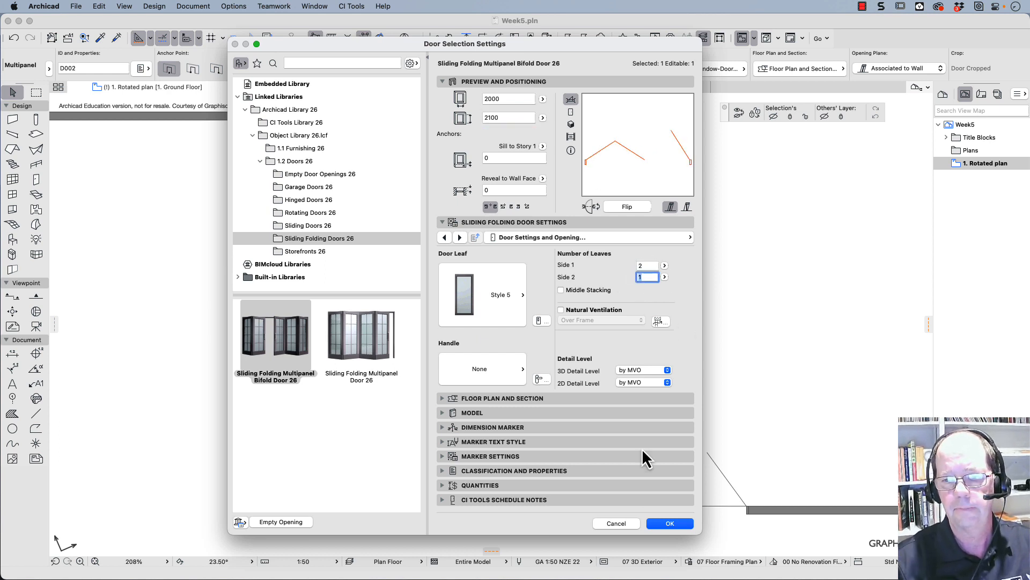
pyautogui.click(665, 524)
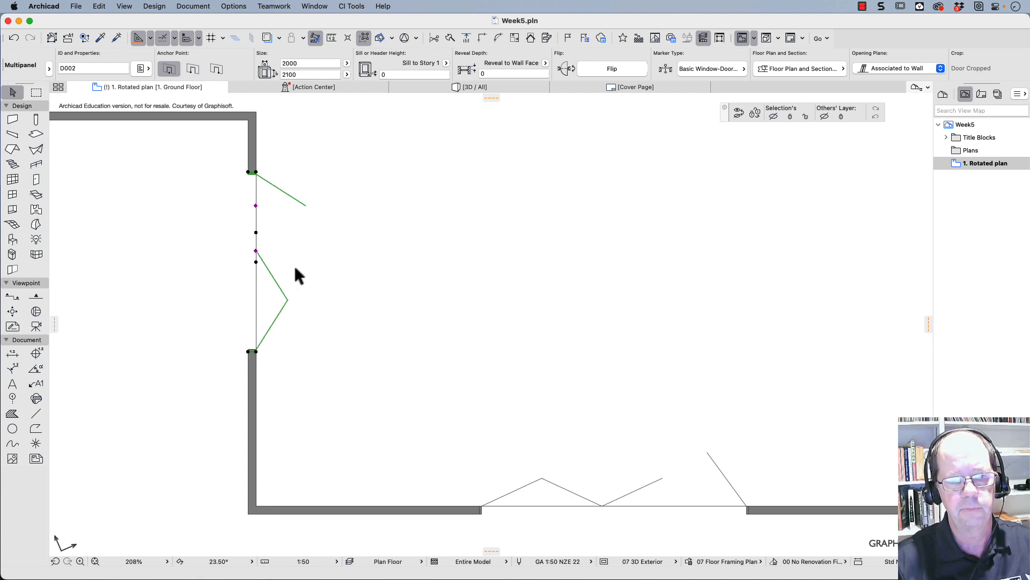
pyautogui.scroll(-5, 299, 276)
pyautogui.click(408, 269)
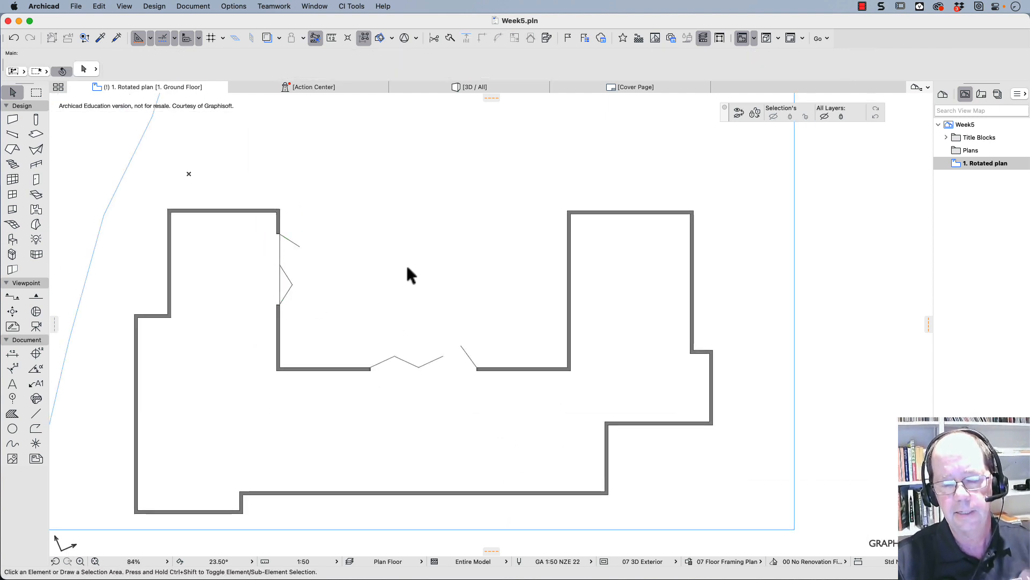
pyautogui.scroll(3, 357, 300)
pyautogui.moveTo(360, 300); pyautogui.dragTo(422, 227, button='middle')
pyautogui.scroll(-2, 425, 238)
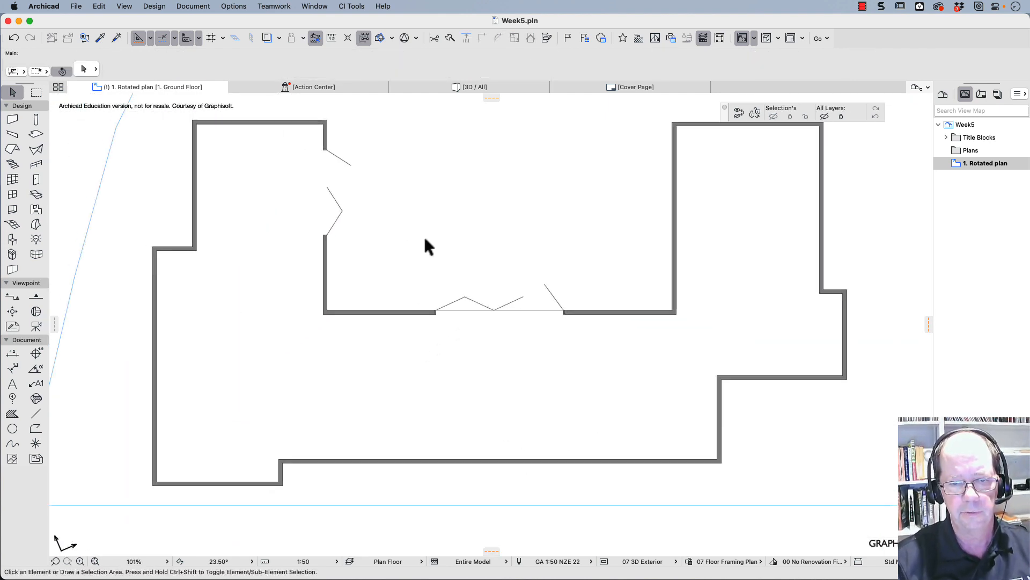
pyautogui.click(326, 272)
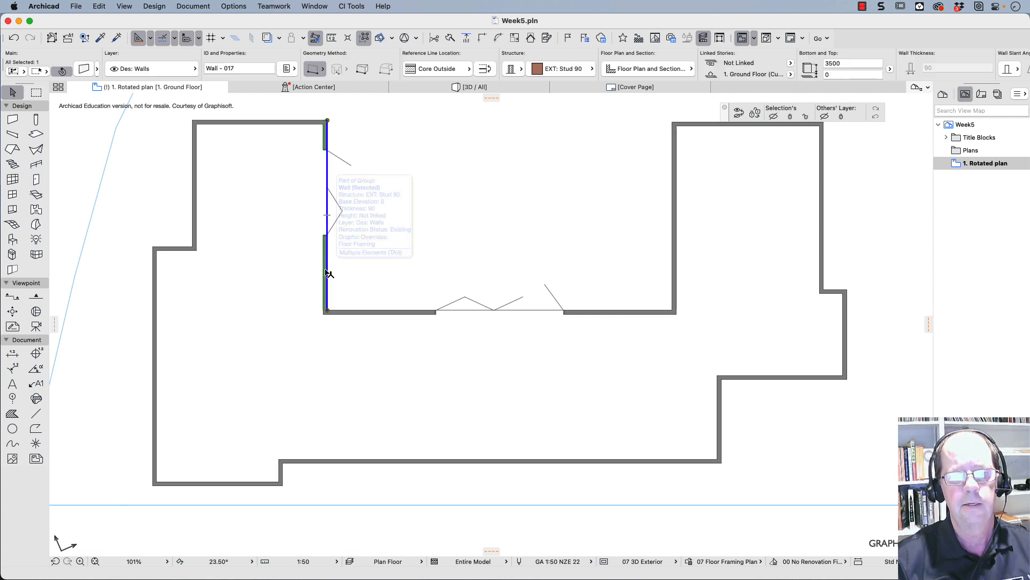
pyautogui.click(353, 7)
pyautogui.click(353, 6)
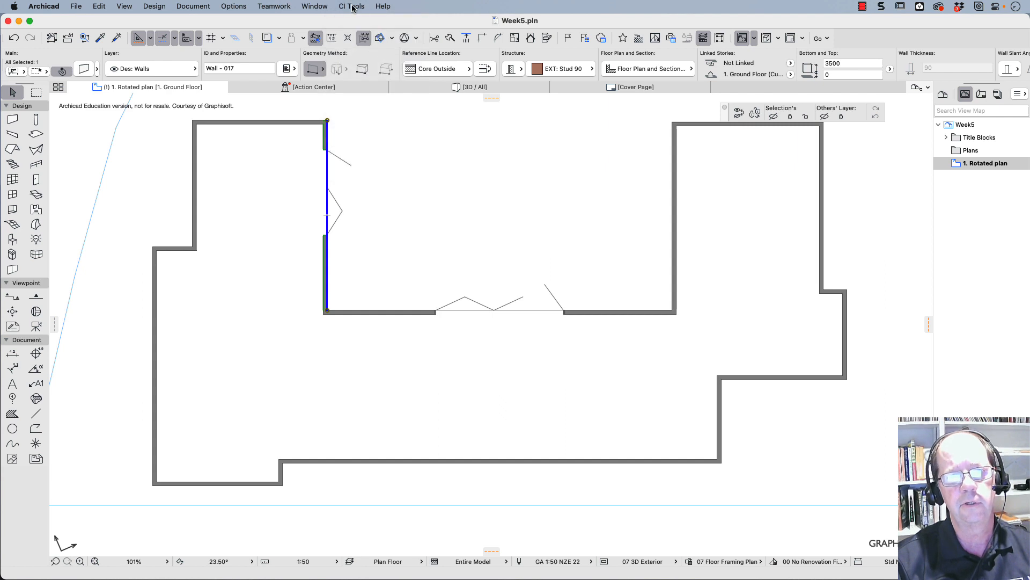
pyautogui.click(408, 135)
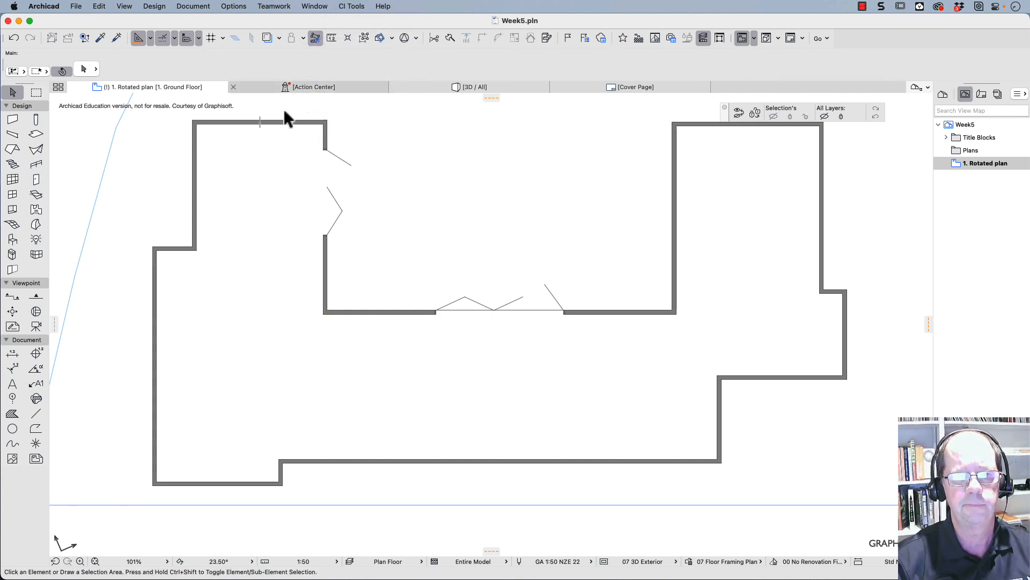
# - Select the whole group of exterior walls and start a CI Tools wall covering for them
pyautogui.click(278, 125)
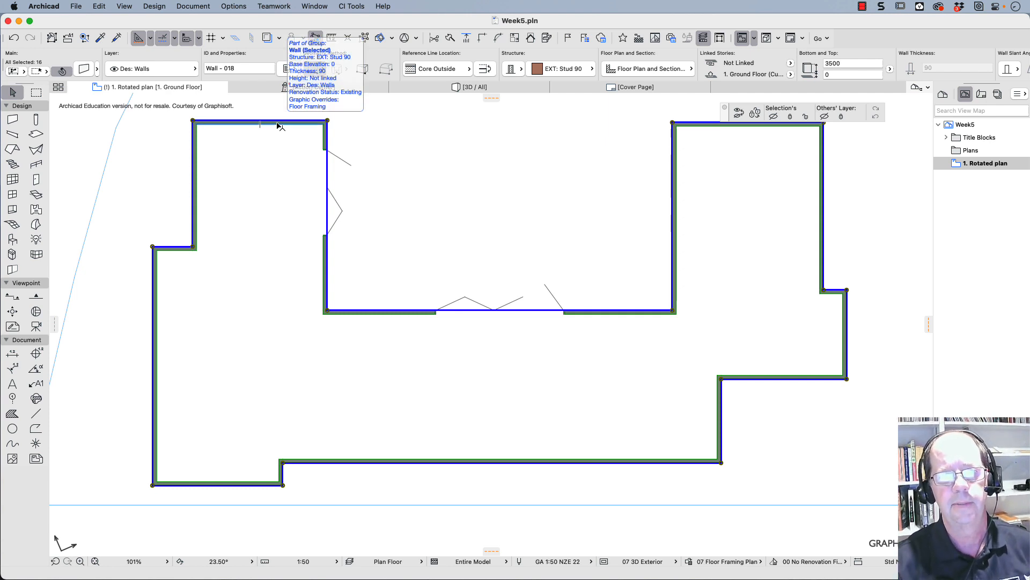
pyautogui.click(351, 6)
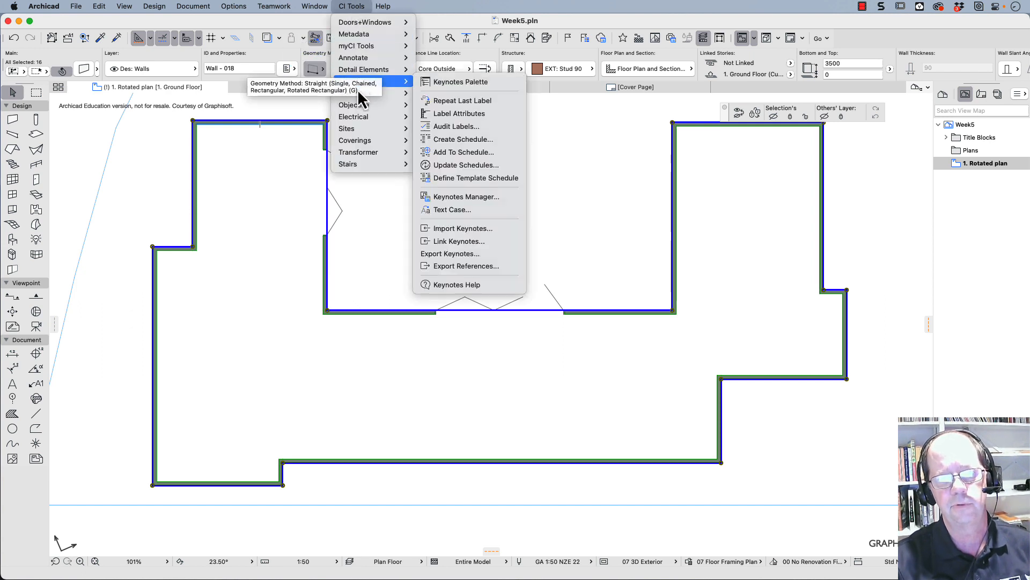
pyautogui.moveTo(381, 145)
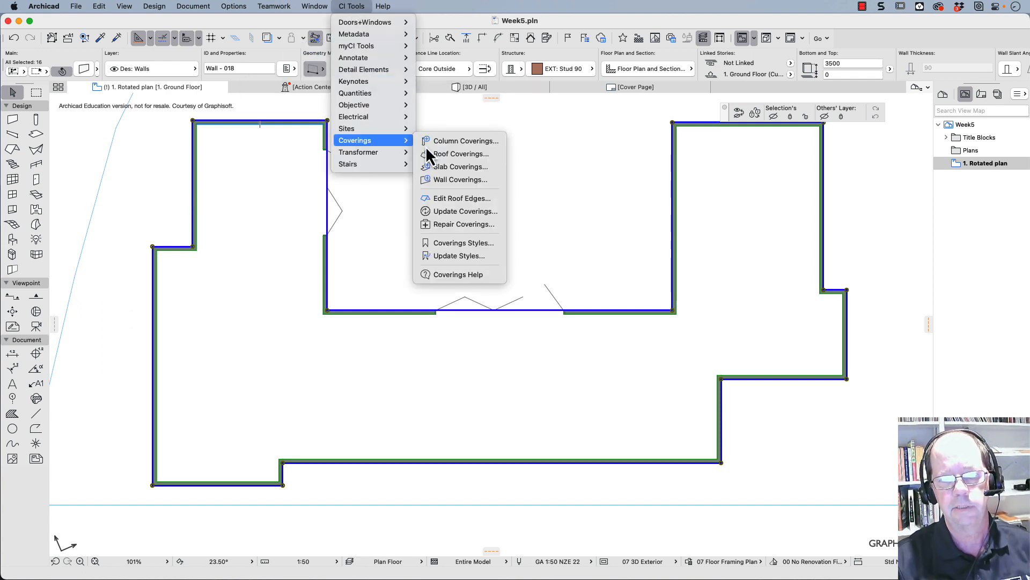
pyautogui.click(461, 180)
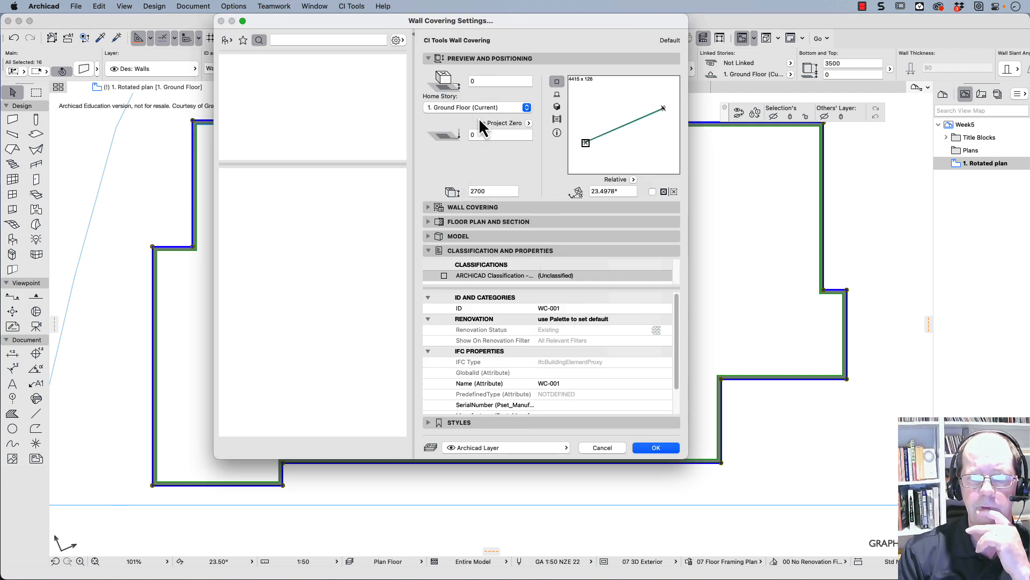
# - Set the covering style of the wall covering to Weatherboards
pyautogui.click(436, 215)
pyautogui.click(437, 218)
pyautogui.click(463, 255)
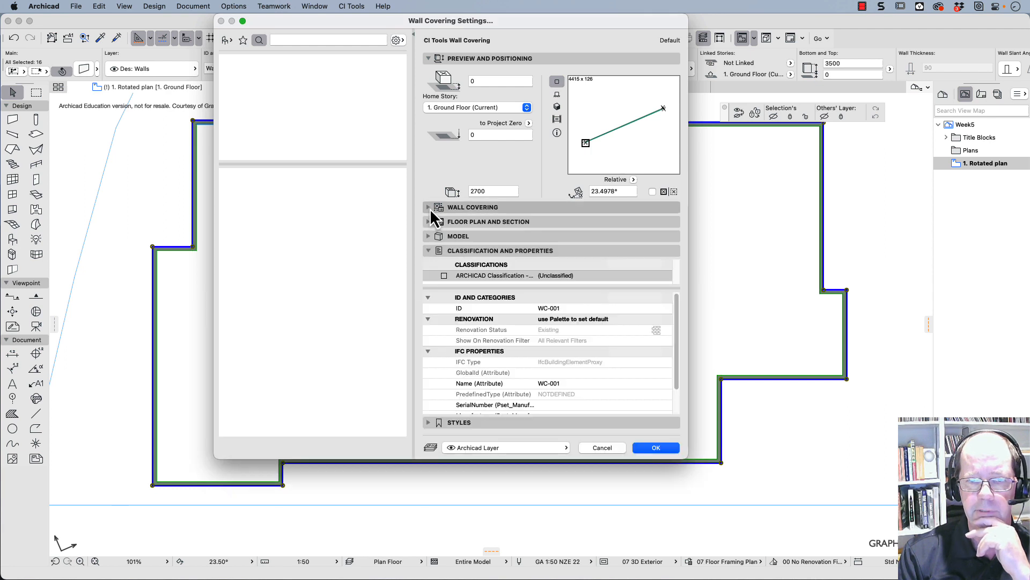
pyautogui.click(430, 209)
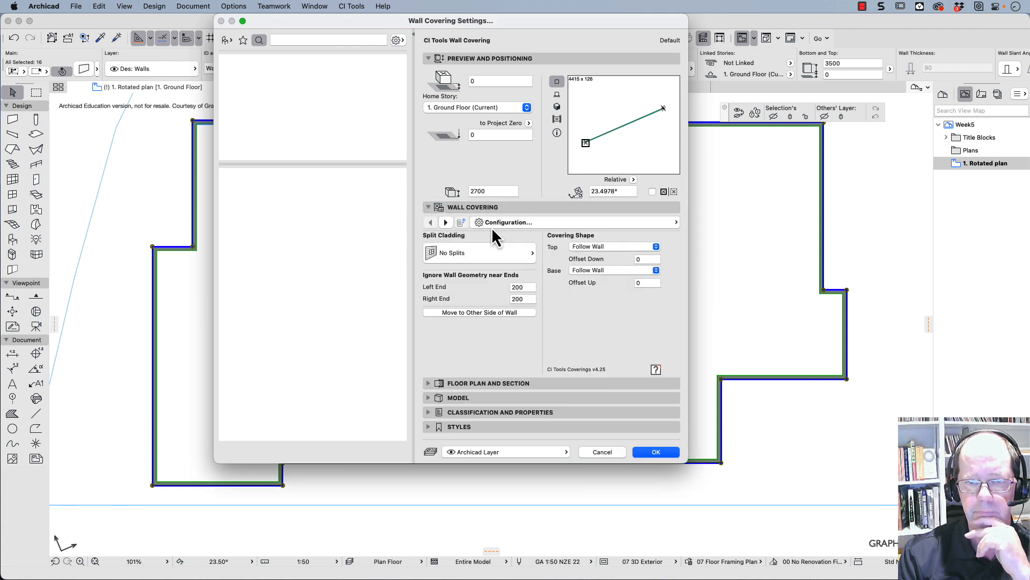
pyautogui.click(493, 224)
pyautogui.click(717, 237)
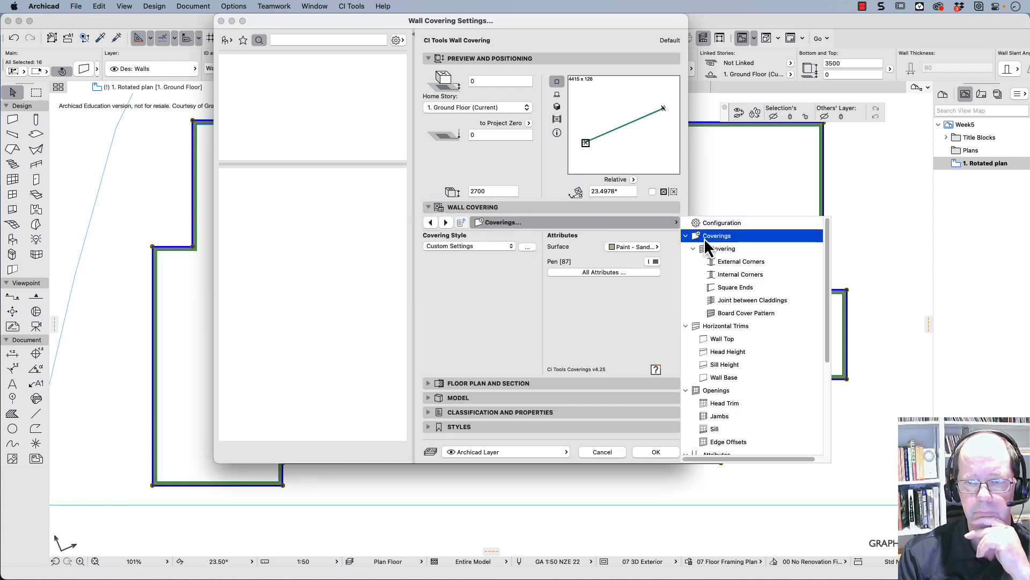
pyautogui.click(507, 249)
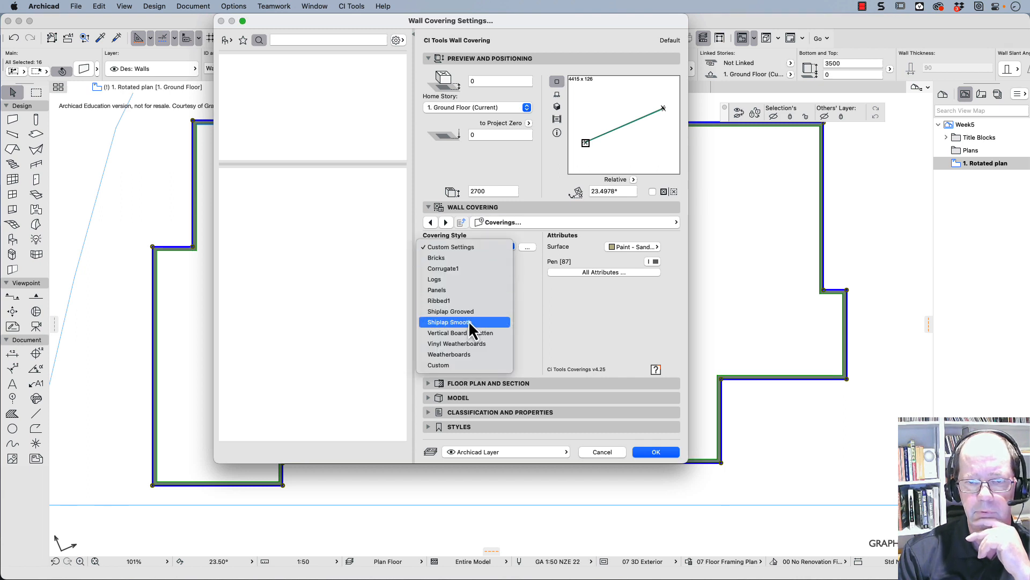
pyautogui.click(457, 356)
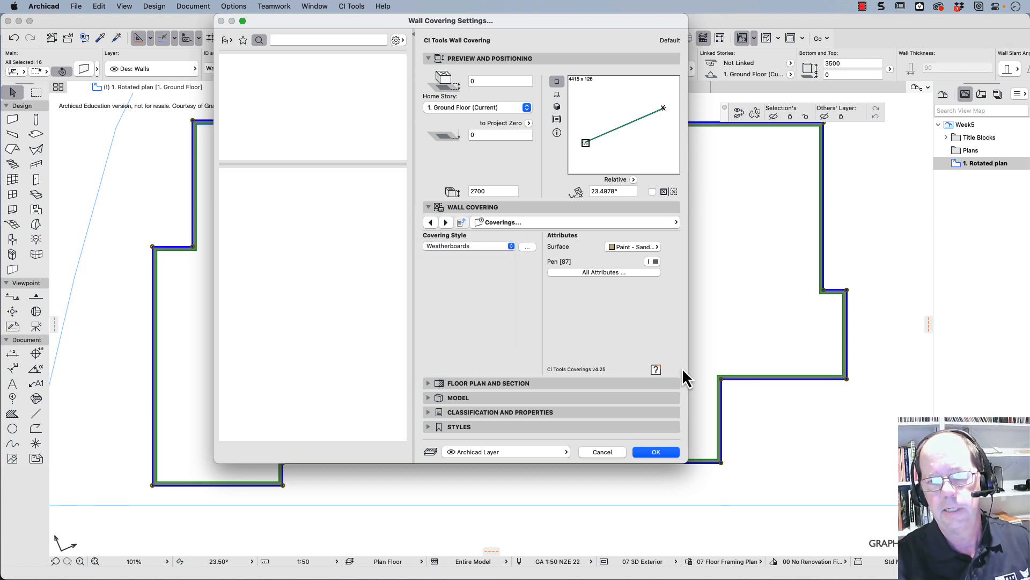
# - Accept the wall covering settings, apply the covering to the outer side of the exterior walls, and clear the selection
pyautogui.click(655, 453)
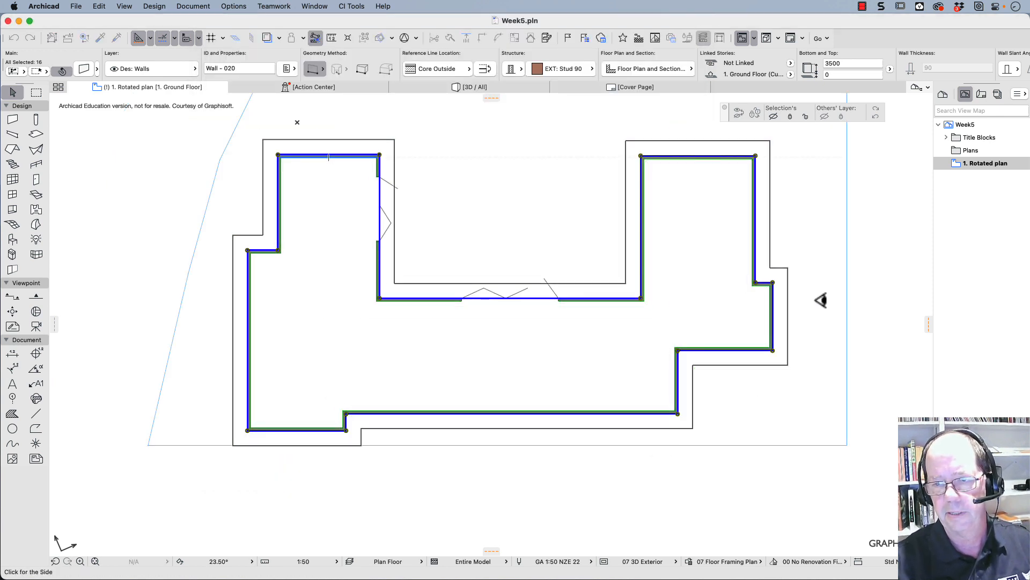
pyautogui.click(812, 303)
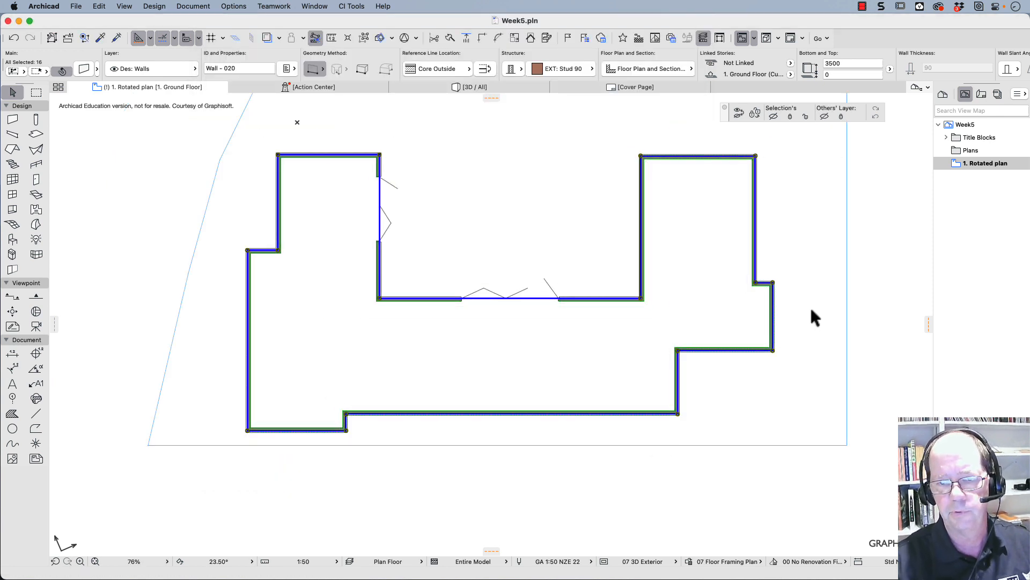
pyautogui.click(810, 304)
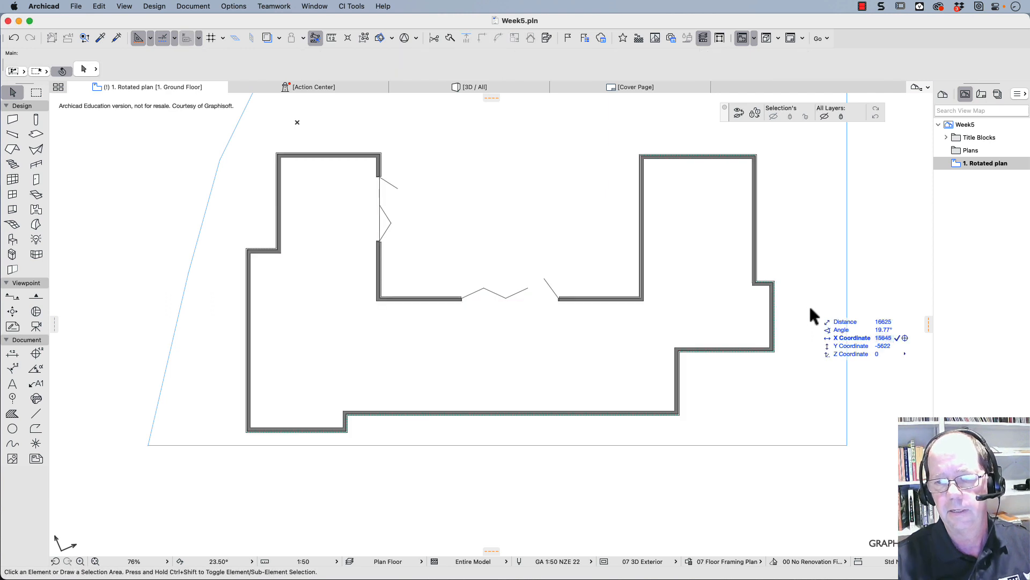
# - Suspend element groups and try selecting individual coverings at the small jog below the right wing's outer wall
pyautogui.click(364, 38)
pyautogui.scroll(5, 770, 293)
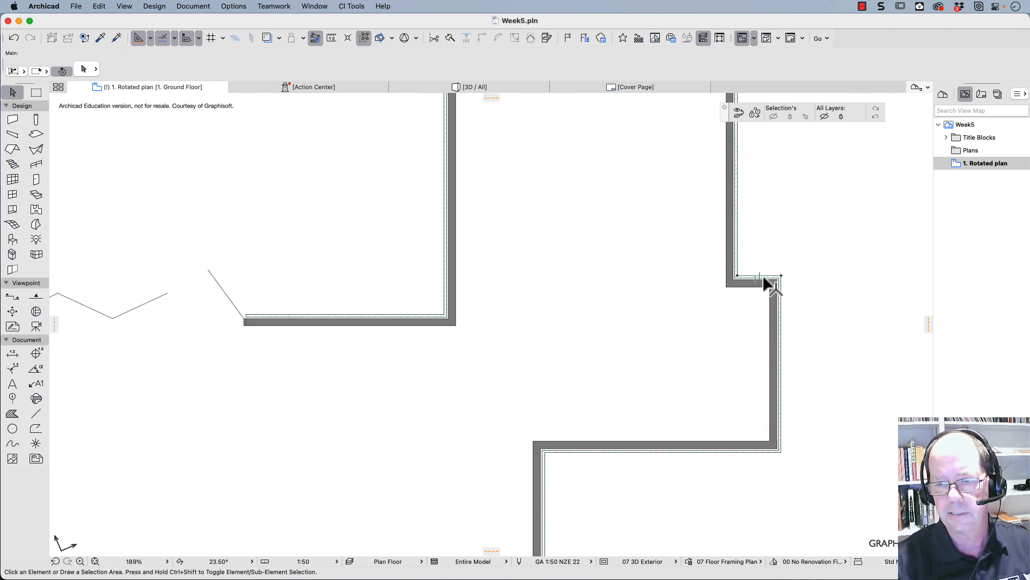
pyautogui.click(765, 277)
pyautogui.click(779, 307)
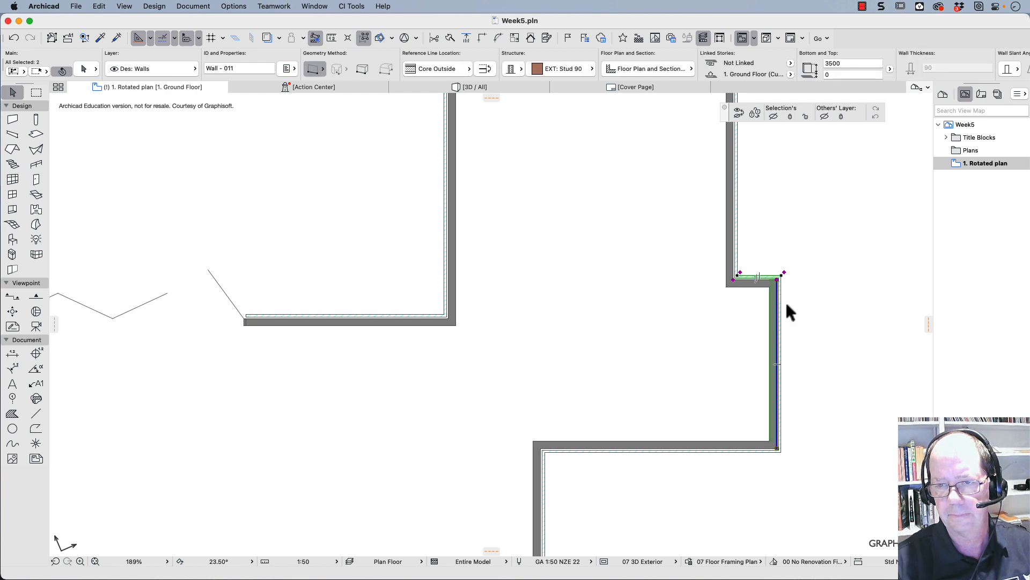
pyautogui.click(805, 253)
# - Select the weatherboard coverings on the right wing's outer, end and courtyard-side walls and on the long courtyard wall
pyautogui.click(737, 261)
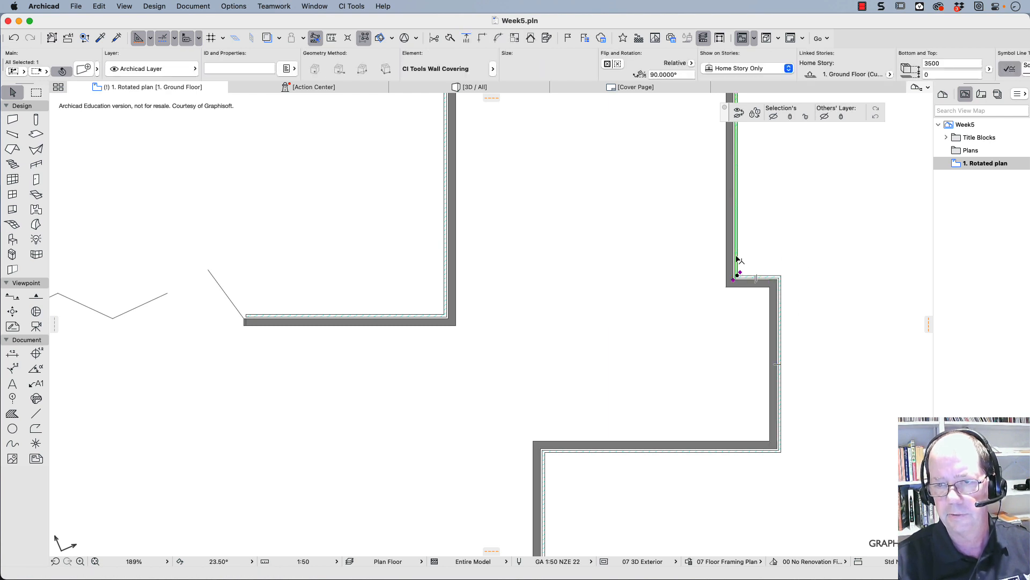
pyautogui.scroll(5, 520, 232)
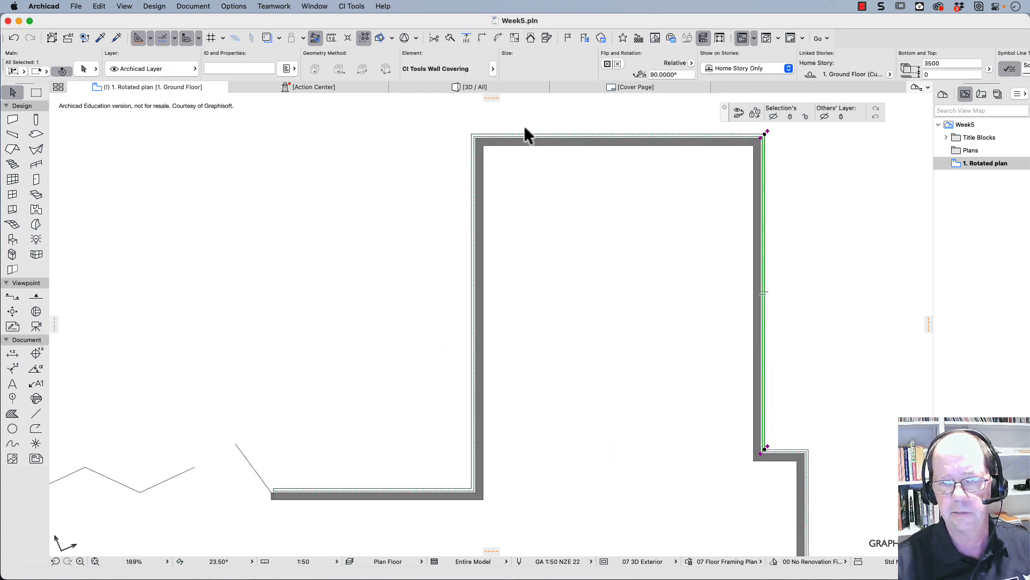
pyautogui.keyDown('shift'); pyautogui.click(489, 138); pyautogui.keyUp('shift')
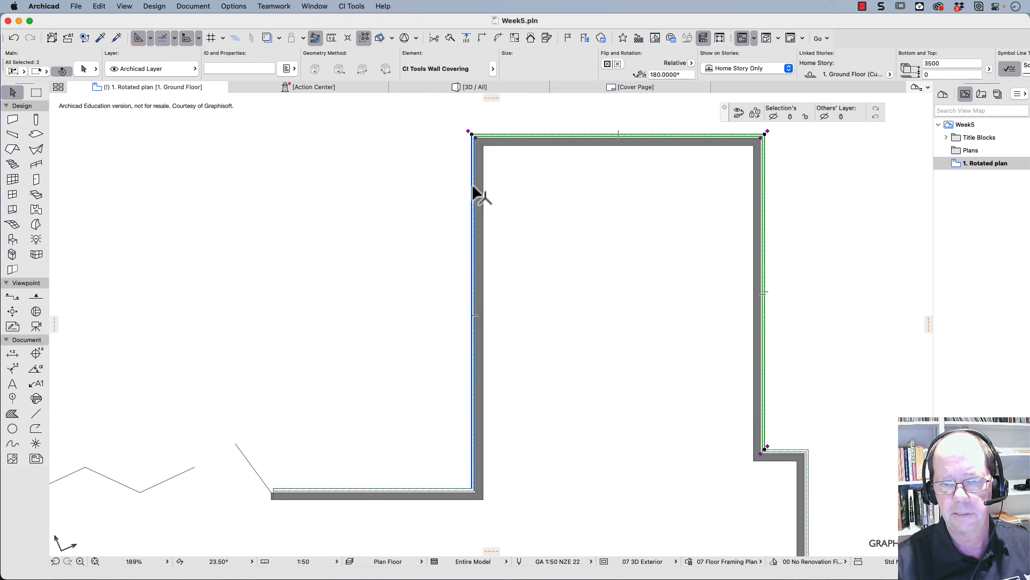
pyautogui.keyDown('shift'); pyautogui.click(472, 188); pyautogui.keyUp('shift')
pyautogui.keyDown('shift'); pyautogui.click(312, 495); pyautogui.keyUp('shift')
pyautogui.scroll(-5, 235, 365)
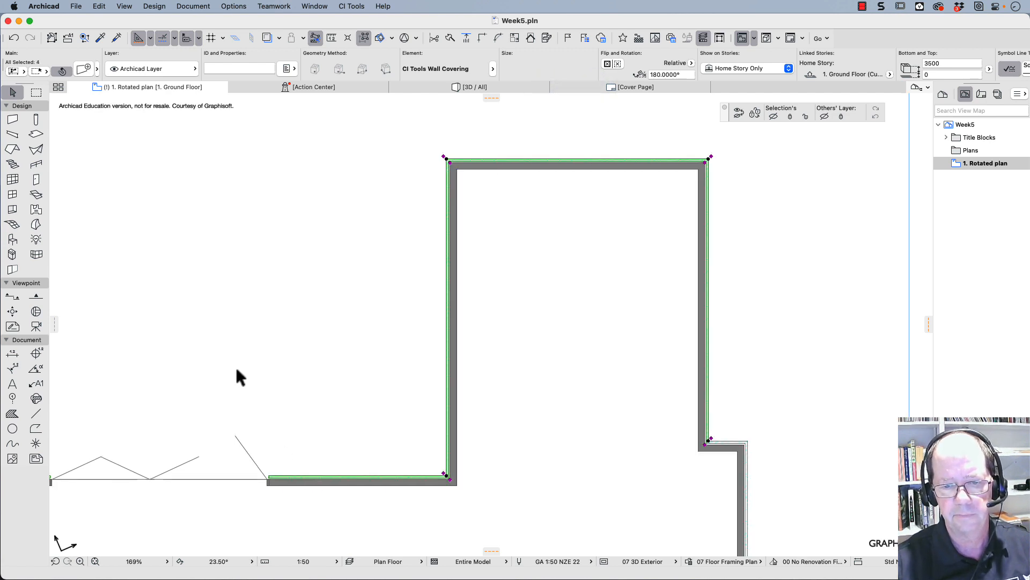
# - Add the coverings on the left wing's courtyard-side, end and outer walls to the covering selection
pyautogui.hscroll(-5, 483, 375)
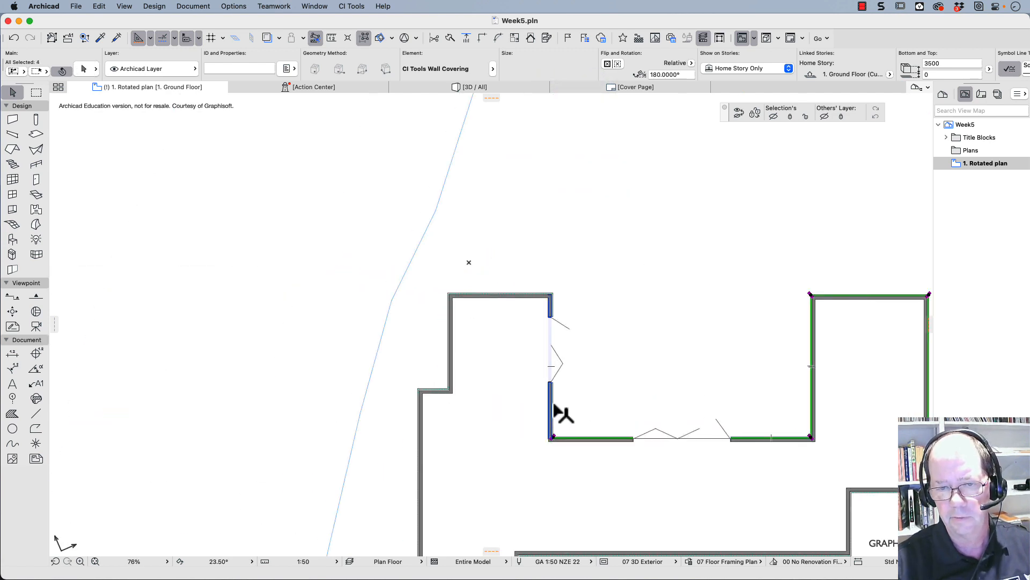
pyautogui.scroll(3, 558, 306)
pyautogui.scroll(1, 574, 314)
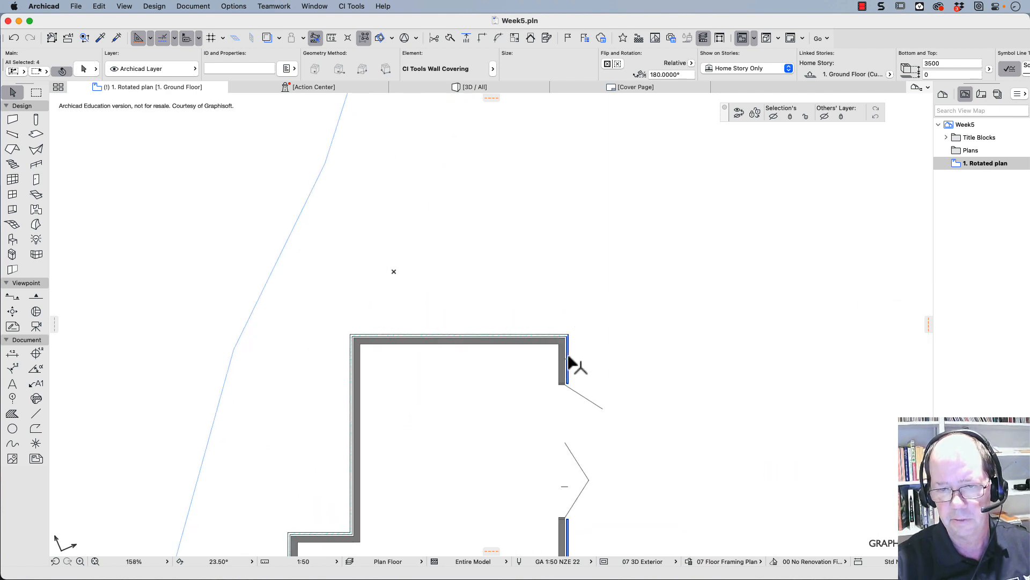
pyautogui.keyDown('shift'); pyautogui.click(568, 358); pyautogui.keyUp('shift')
pyautogui.keyDown('shift'); pyautogui.click(394, 335); pyautogui.keyUp('shift')
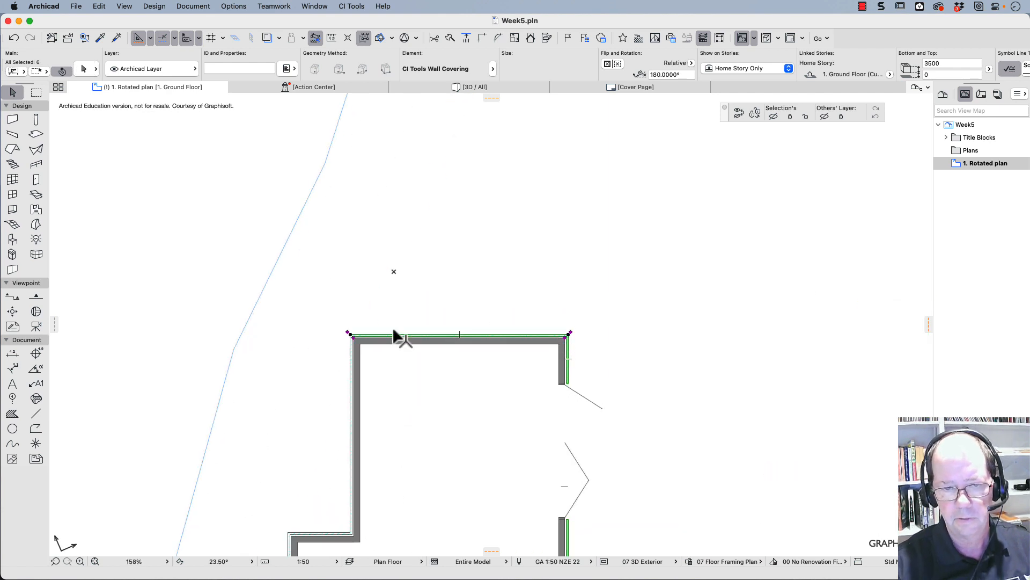
pyautogui.keyDown('shift'); pyautogui.click(349, 371); pyautogui.keyUp('shift')
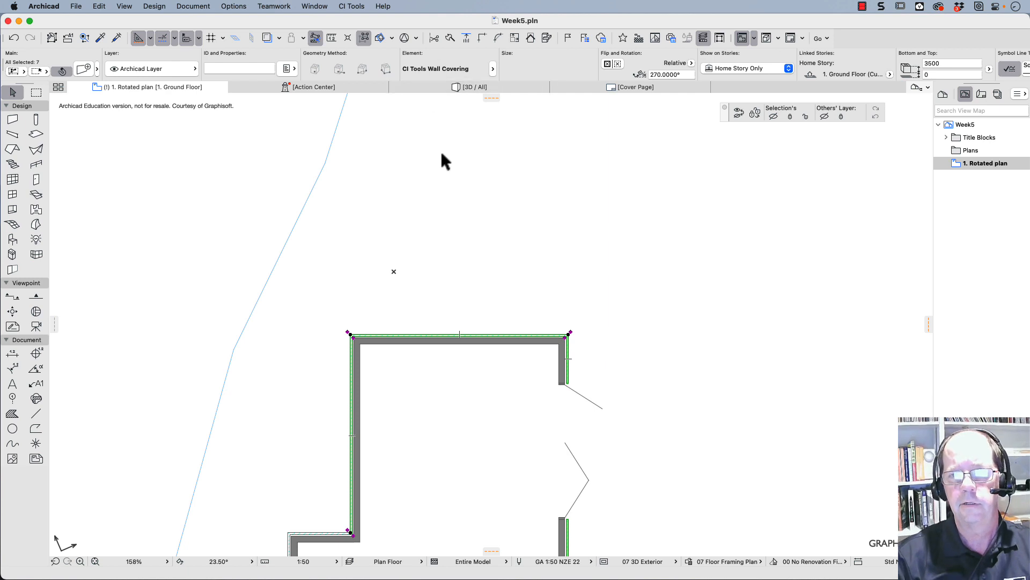
# - Change the covering style of the selected wall coverings to Vertical Board & Batten and accept the settings
pyautogui.press('super+t')
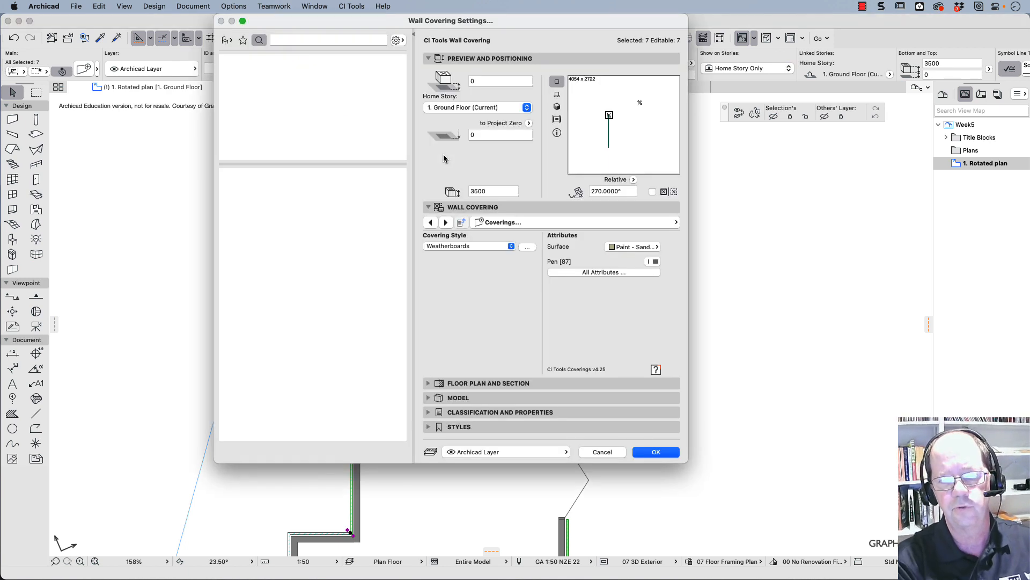
pyautogui.click(471, 249)
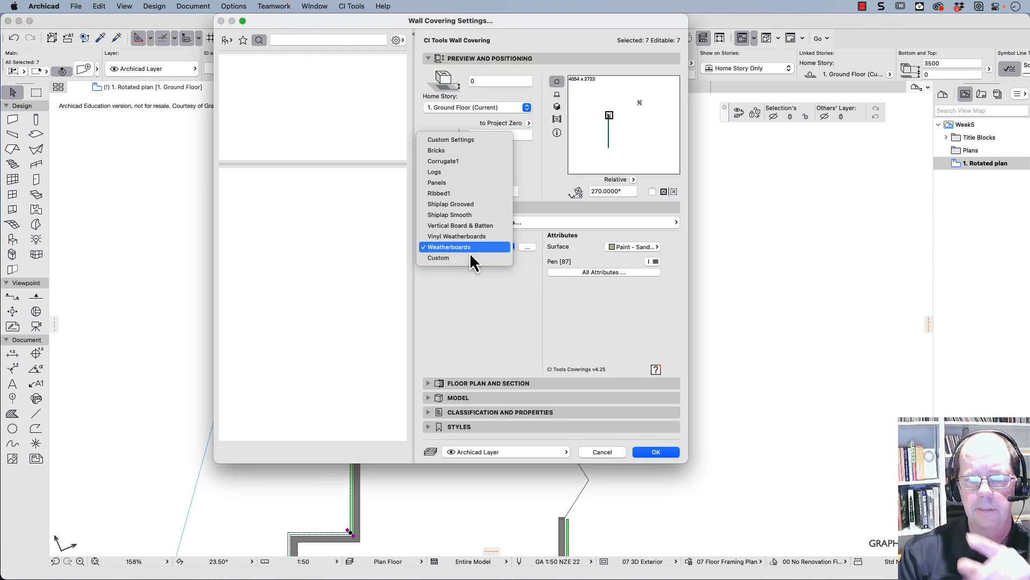
pyautogui.click(469, 226)
pyautogui.click(527, 248)
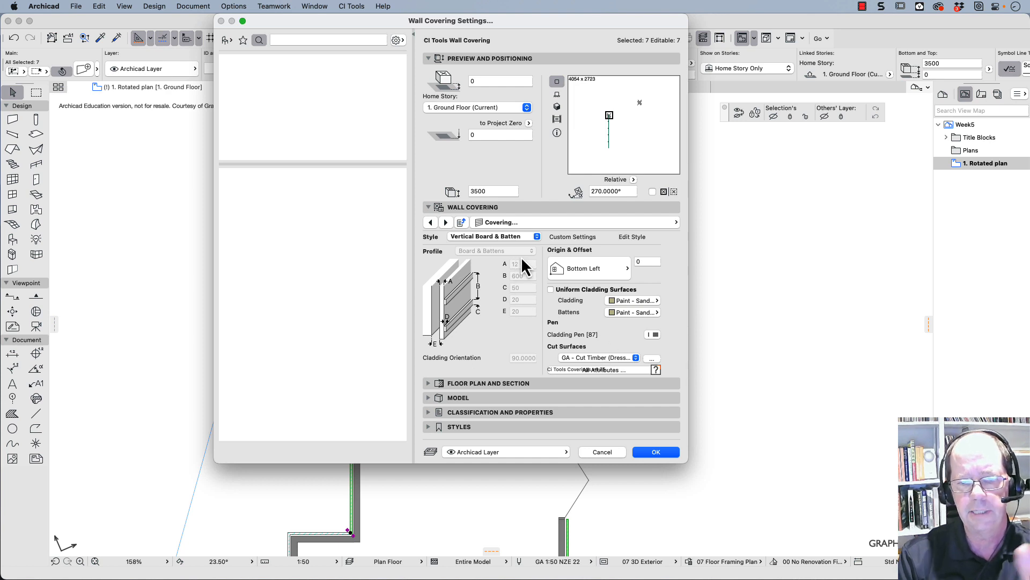
pyautogui.click(663, 453)
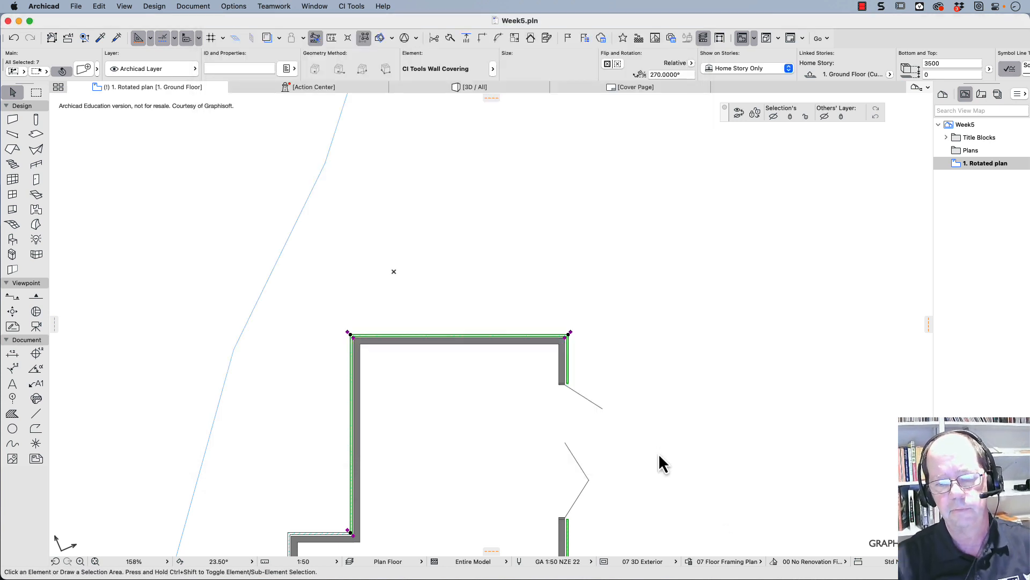
# - Examine the board-and-batten and weatherboard cladding around the house and courtyard in the 3D view
pyautogui.scroll(-5, 678, 463)
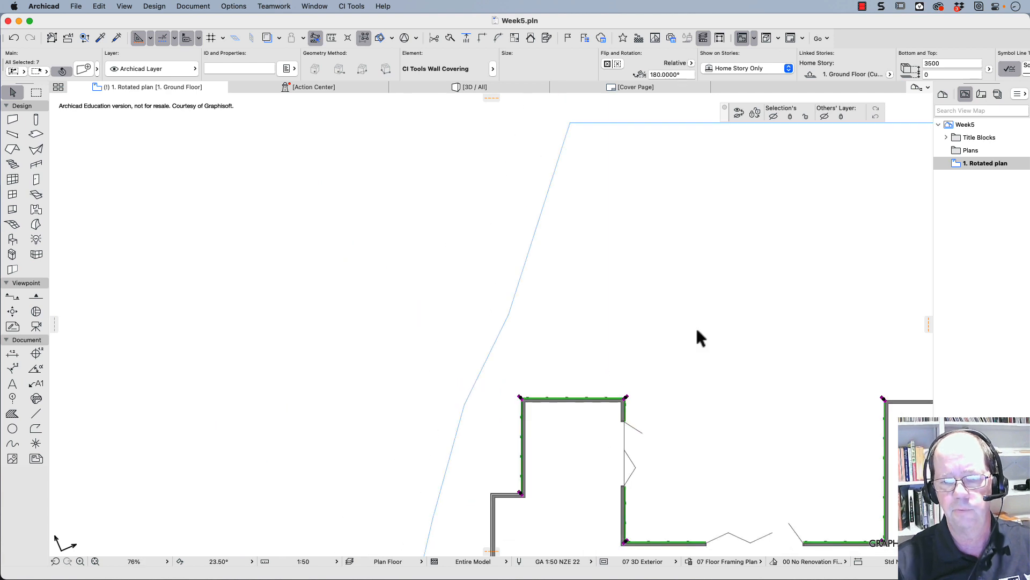
pyautogui.click(497, 89)
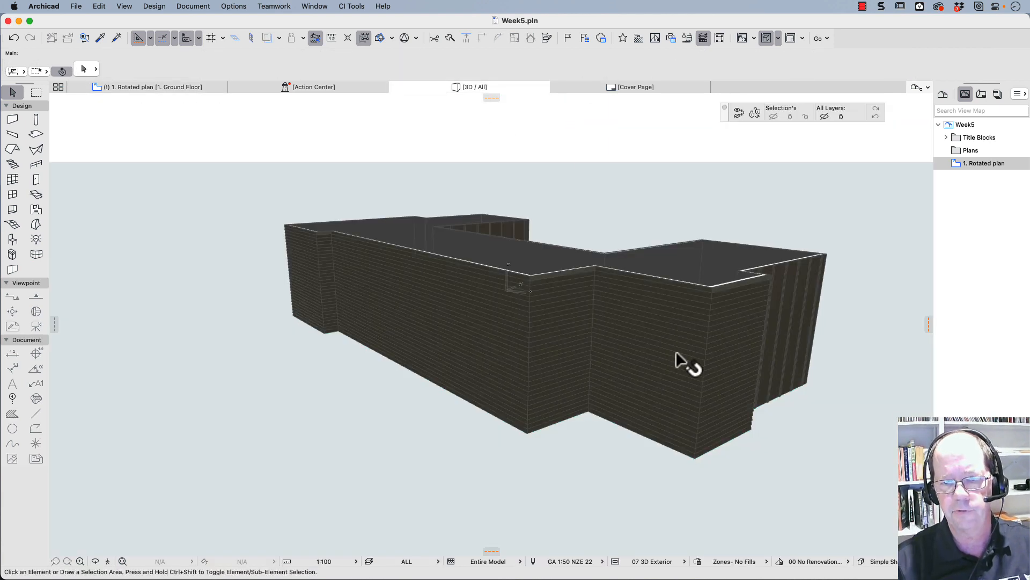
pyautogui.scroll(3, 660, 340)
pyautogui.moveTo(736, 346); pyautogui.dragTo(576, 304)
pyautogui.keyDown('shift'); pyautogui.moveTo(594, 295); pyautogui.dragTo(293, 263, button='middle'); pyautogui.keyUp('shift')
pyautogui.moveTo(761, 304); pyautogui.dragTo(10, 293, button='middle')
pyautogui.keyDown('shift'); pyautogui.moveTo(375, 235); pyautogui.dragTo(215, 195, button='middle'); pyautogui.keyUp('shift')
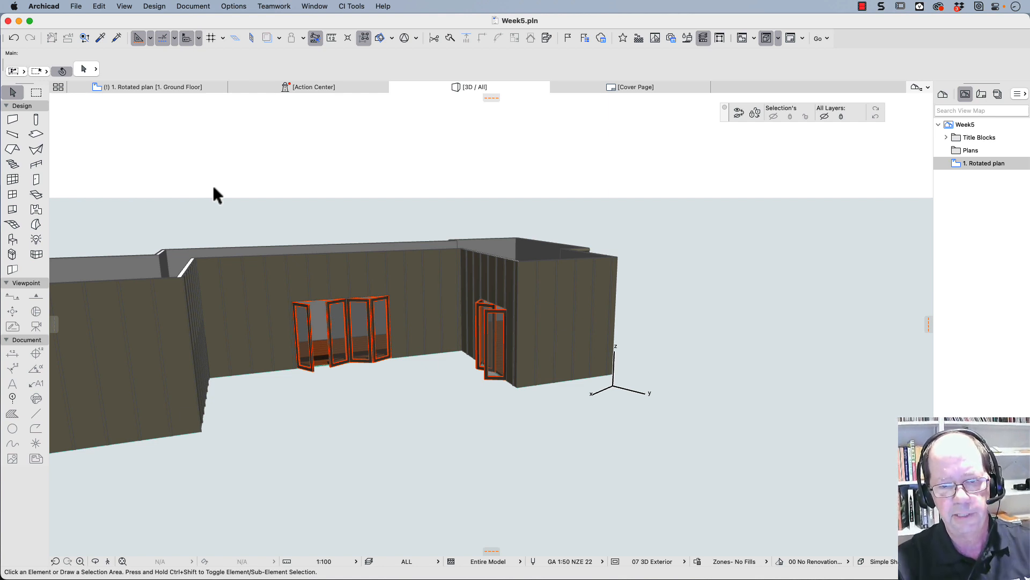
pyautogui.keyDown('shift'); pyautogui.moveTo(242, 276); pyautogui.dragTo(382, 286, button='middle'); pyautogui.keyUp('shift')
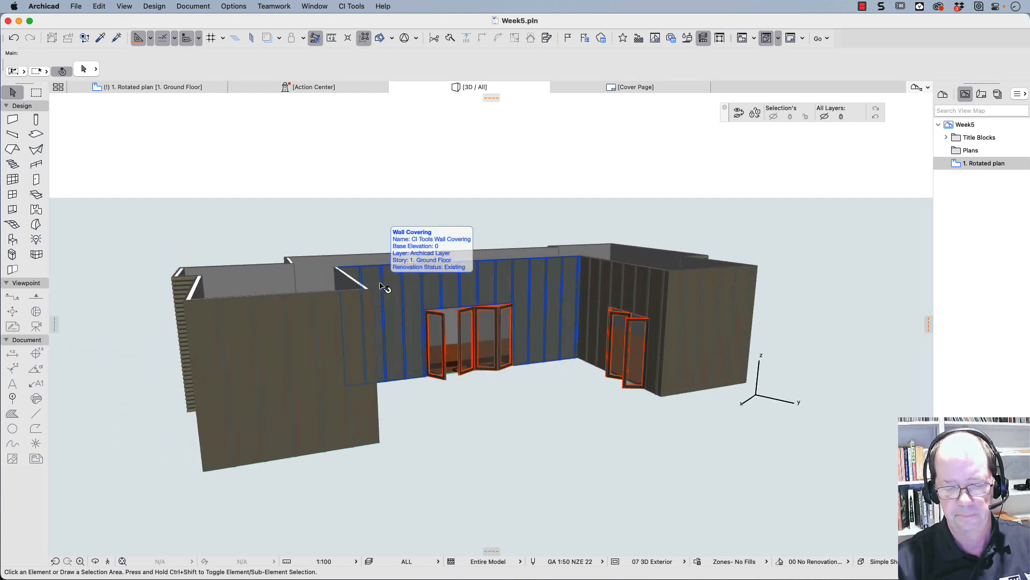
# - Return to the ground floor plan and move the selected board-and-batten coverings to the Des: Wall Coverings layer
pyautogui.click(117, 87)
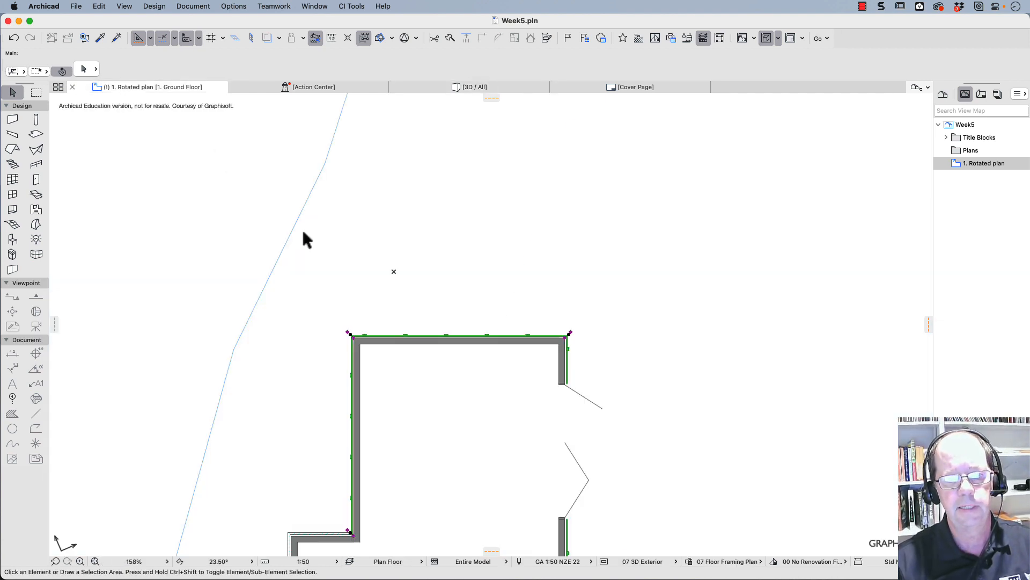
pyautogui.scroll(-3, 403, 446)
pyautogui.moveTo(365, 350); pyautogui.dragTo(338, 278, button='middle')
pyautogui.scroll(5, 424, 352)
pyautogui.moveTo(427, 352); pyautogui.dragTo(150, 97, button='middle')
pyautogui.scroll(7, 158, 99)
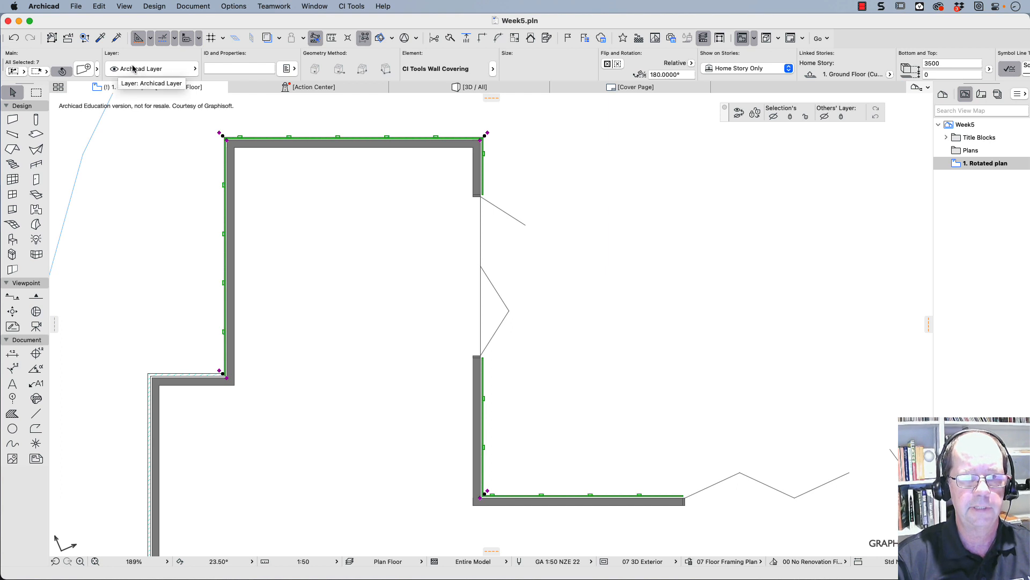
pyautogui.click(192, 69)
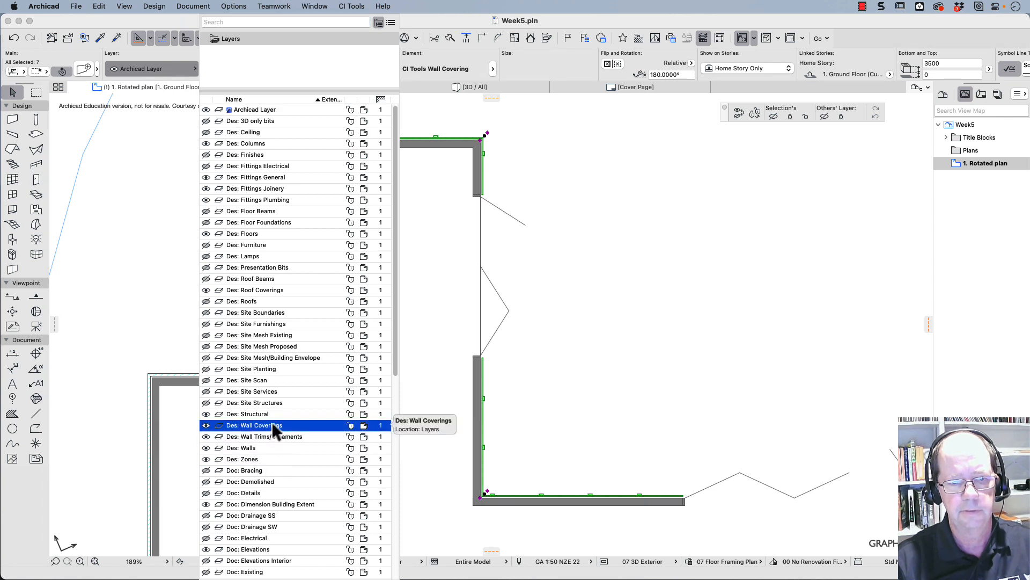
pyautogui.press('Escape')
# - Select the weatherboard coverings from the left wing's jog along the outer left wall, lower-left wall and jog, and long lower wall
pyautogui.click(185, 374)
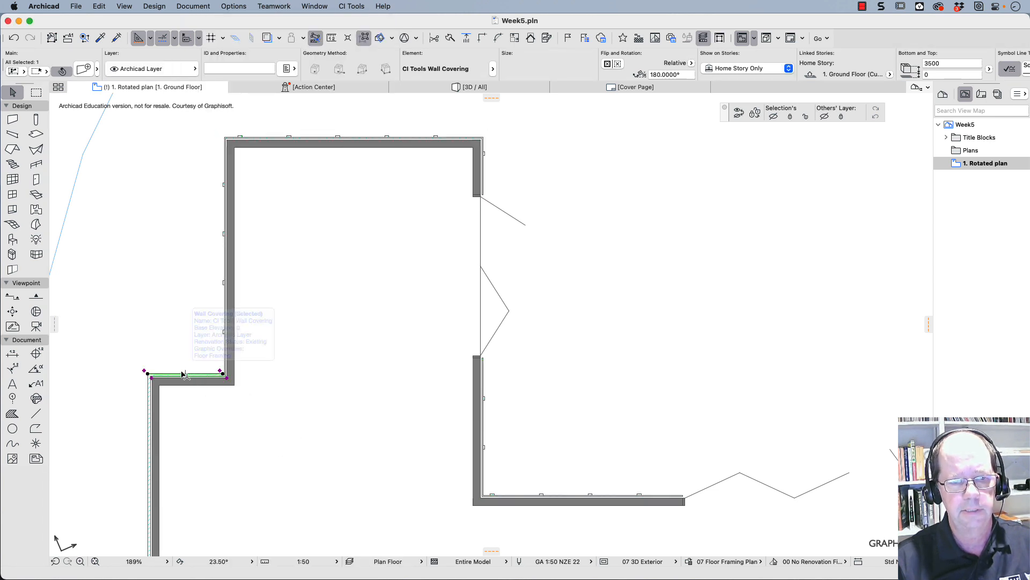
pyautogui.keyDown('shift'); pyautogui.click(148, 390); pyautogui.keyUp('shift')
pyautogui.scroll(-3, 525, 487)
pyautogui.scroll(-2, 524, 473)
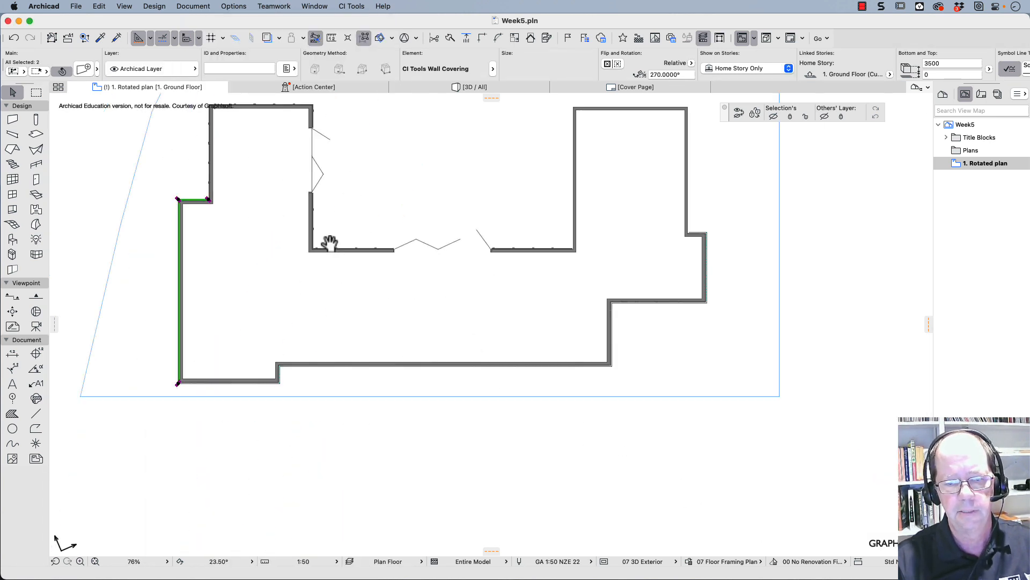
pyautogui.scroll(5, 276, 384)
pyautogui.keyDown('shift'); pyautogui.click(253, 397); pyautogui.keyUp('shift')
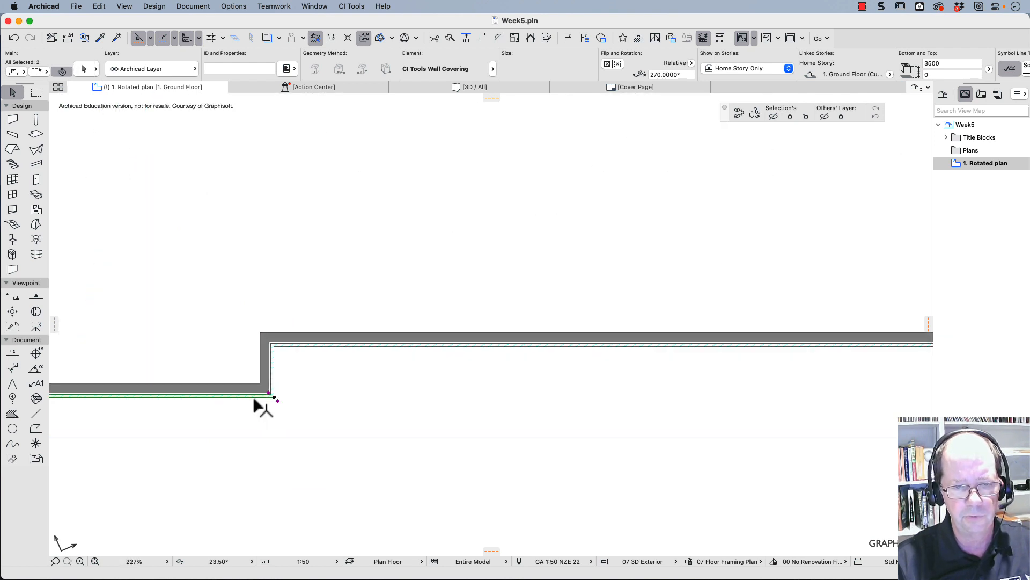
pyautogui.keyDown('shift'); pyautogui.click(289, 346); pyautogui.keyUp('shift')
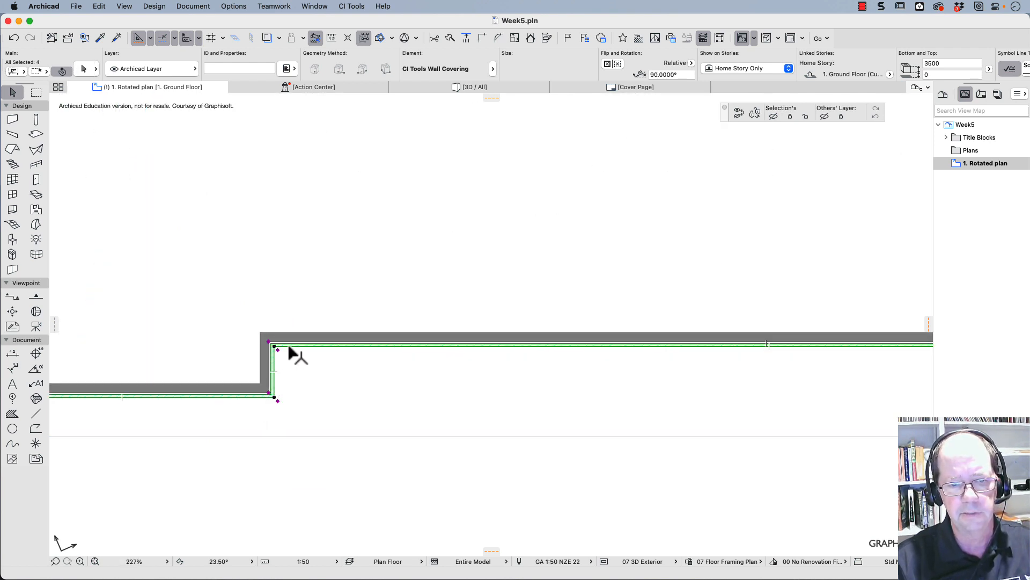
# - Add the remaining weatherboard coverings around the lower-right corner to the selection and move them all to the Des: Wall Coverings layer
pyautogui.moveTo(723, 320); pyautogui.dragTo(38, 320, button='middle')
pyautogui.click(424, 237)
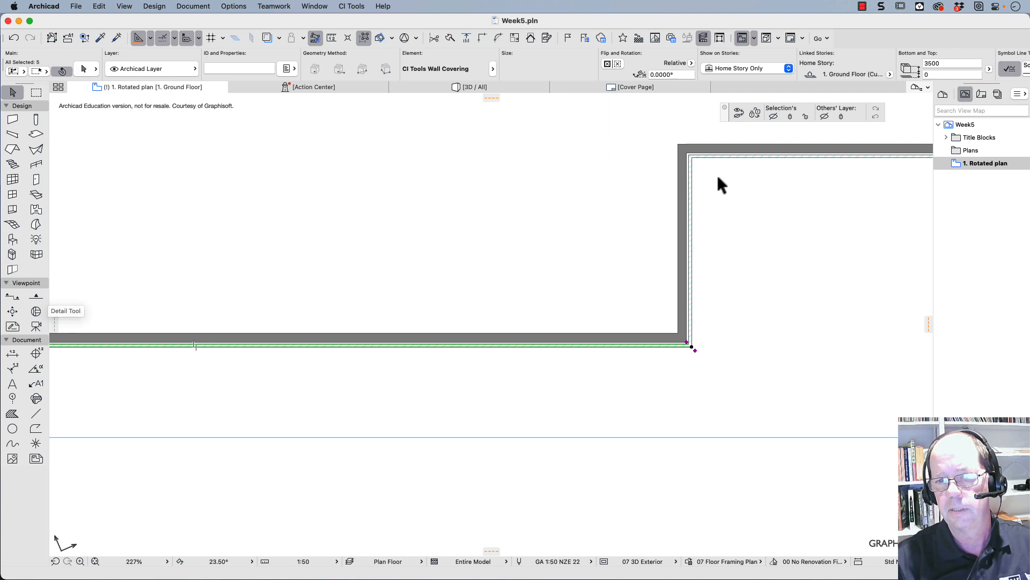
pyautogui.keyDown('shift'); pyautogui.click(692, 188); pyautogui.keyUp('shift')
pyautogui.keyDown('shift'); pyautogui.click(707, 157); pyautogui.keyUp('shift')
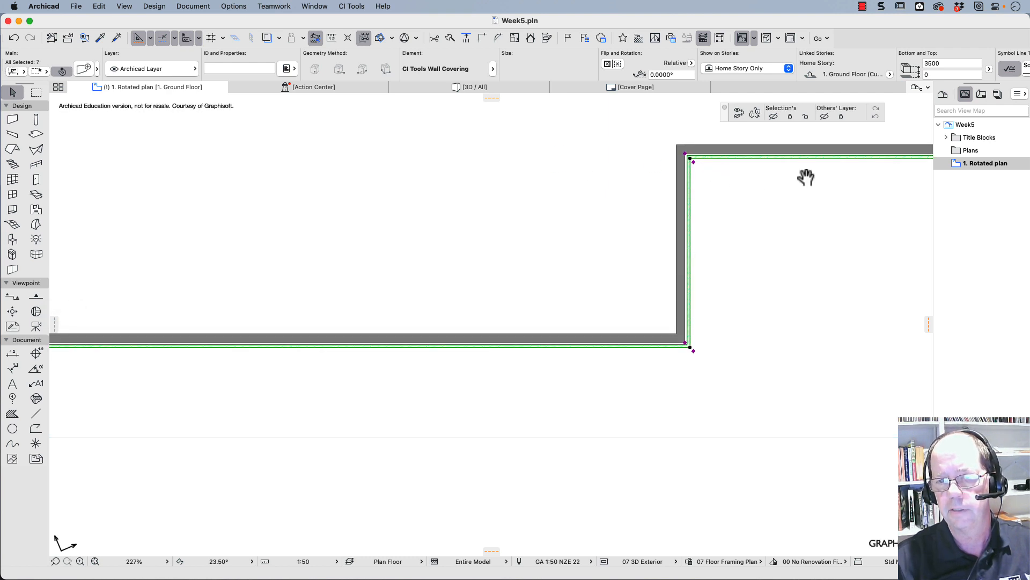
pyautogui.moveTo(805, 177); pyautogui.dragTo(362, 334, button='middle')
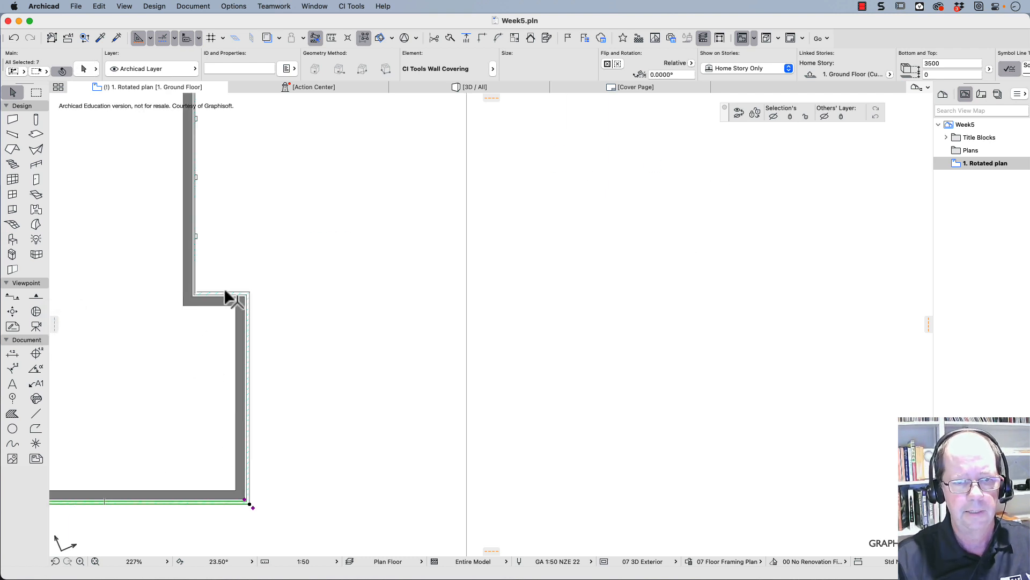
pyautogui.keyDown('shift'); pyautogui.click(249, 325); pyautogui.keyUp('shift')
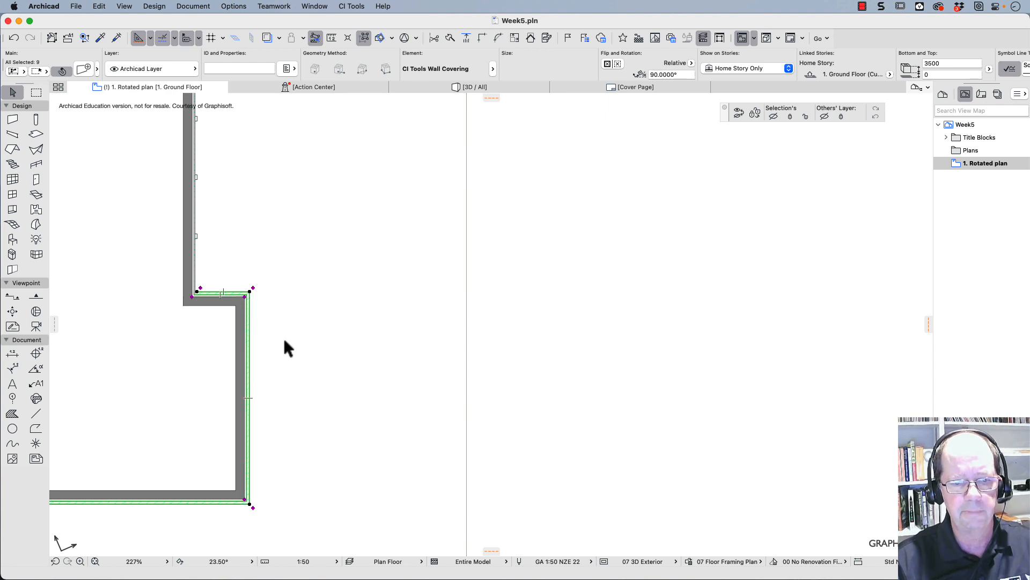
pyautogui.click(183, 68)
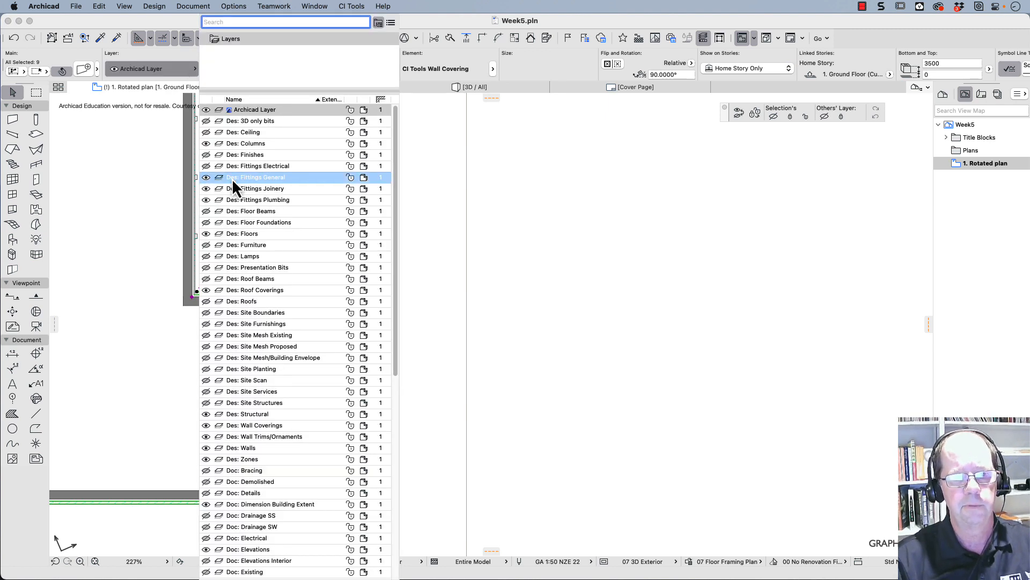
pyautogui.click(245, 427)
pyautogui.click(246, 427)
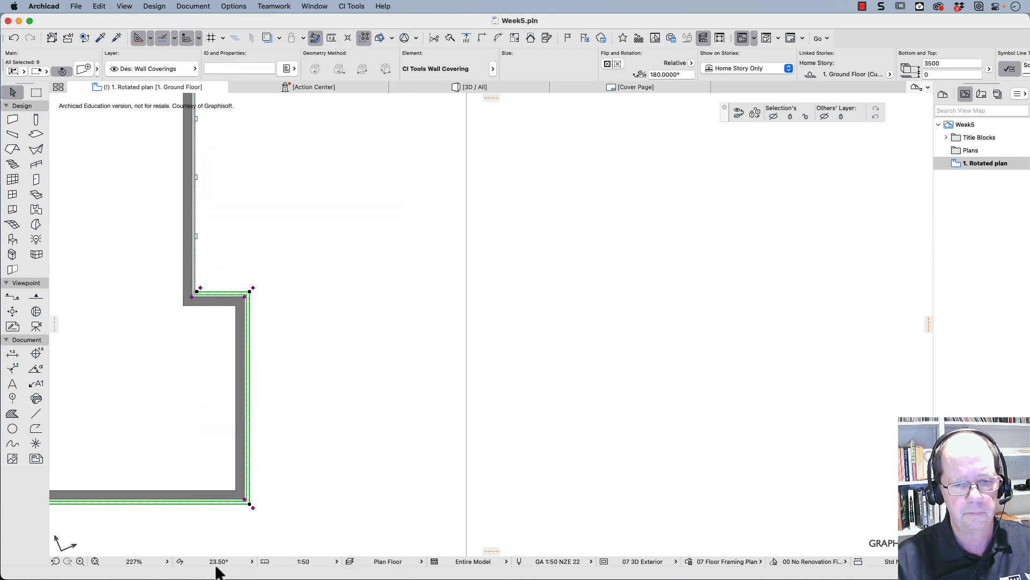
# - Hide the layer of the selected wall coverings so that only the bare house walls are displayed
pyautogui.rightClick(250, 323)
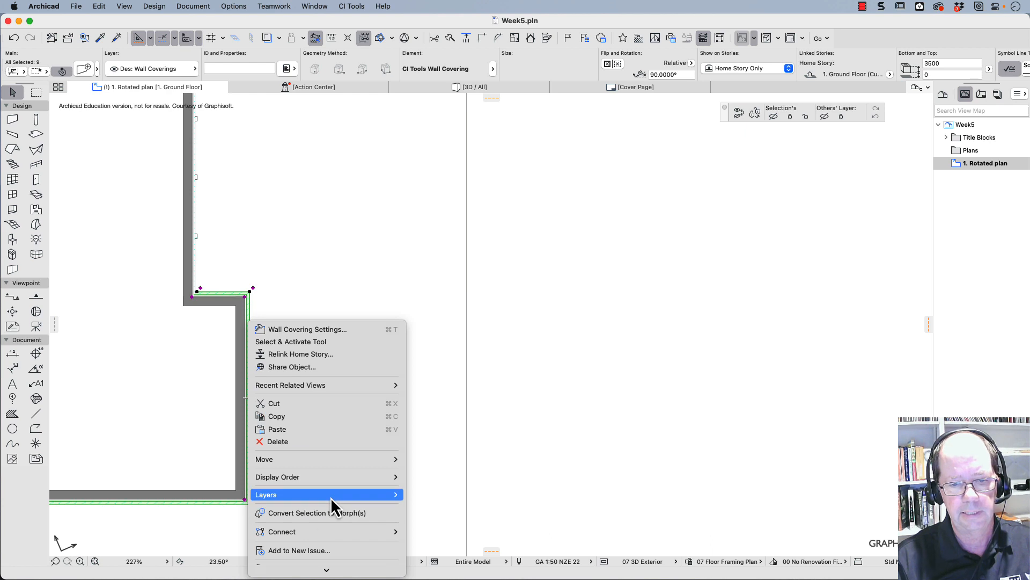
pyautogui.moveTo(349, 494)
pyautogui.click(424, 507)
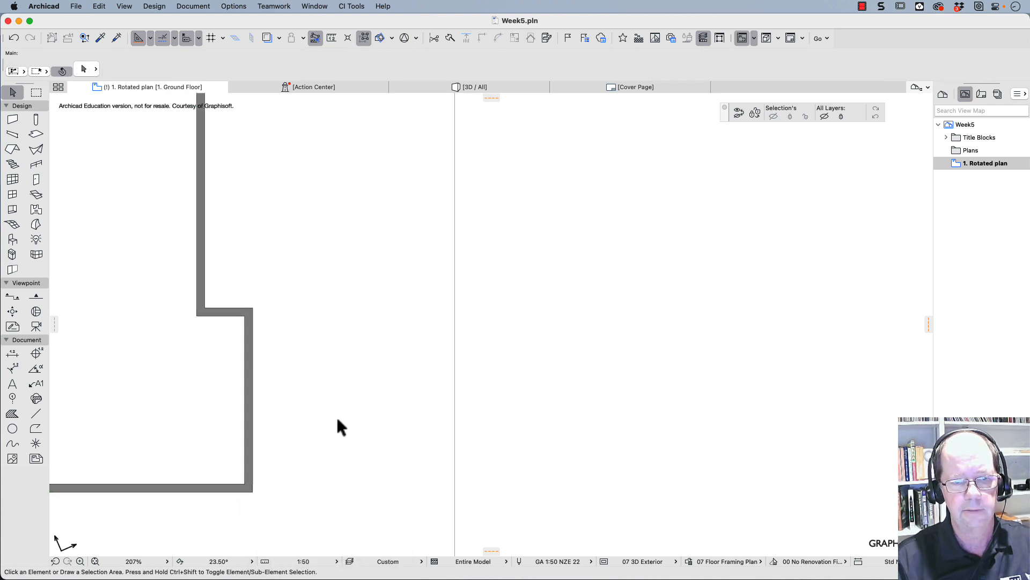
pyautogui.scroll(-5, 336, 424)
pyautogui.moveTo(269, 407); pyautogui.dragTo(637, 408, button='middle')
pyautogui.click(397, 283)
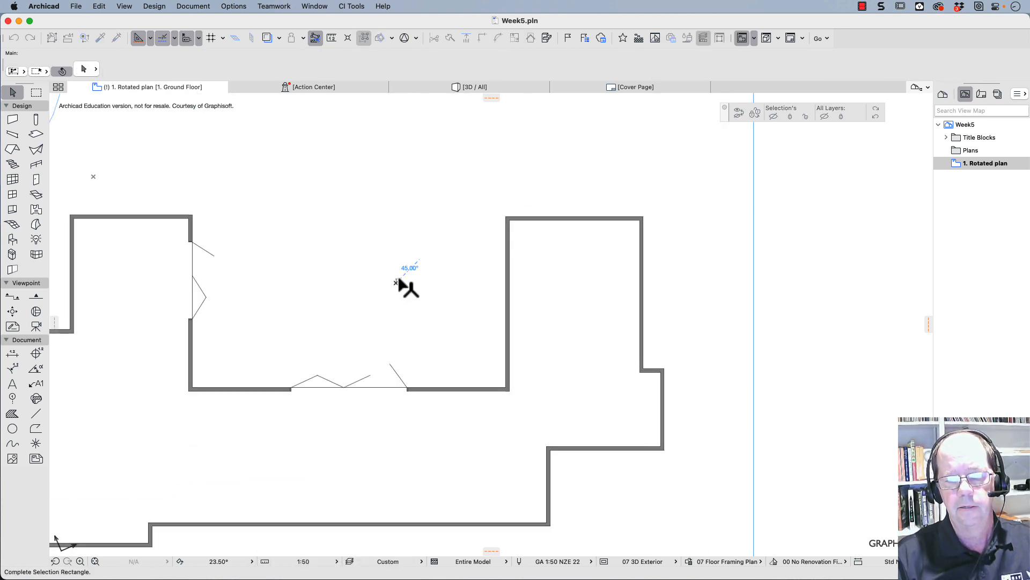
pyautogui.moveTo(371, 299); pyautogui.dragTo(503, 239, button='middle')
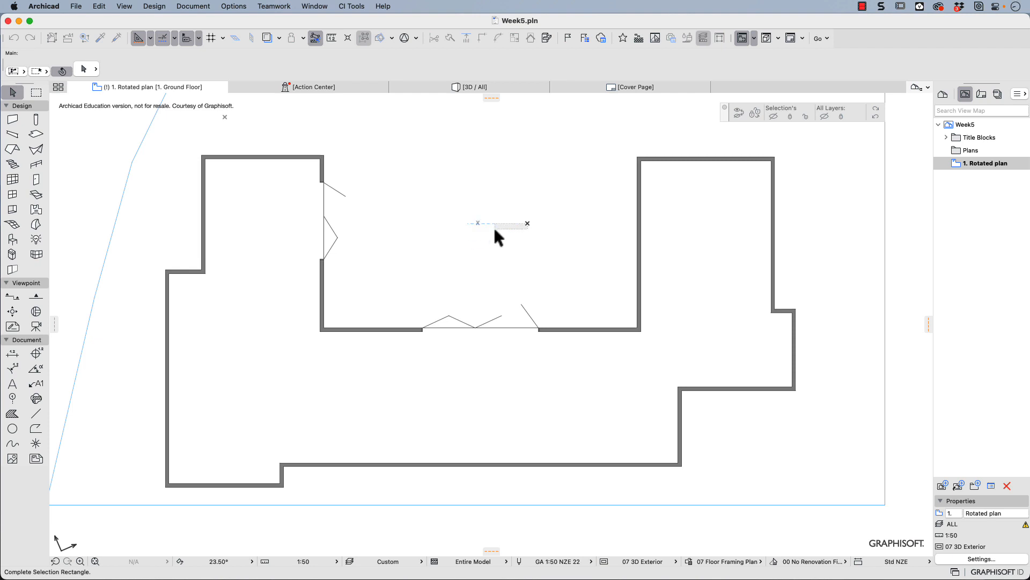
# - Set the Roof tool defaults to the Des: Roofs layer, with a multi-plane pitch of 25° and a roof level elevation of 2700
pyautogui.doubleClick(13, 149)
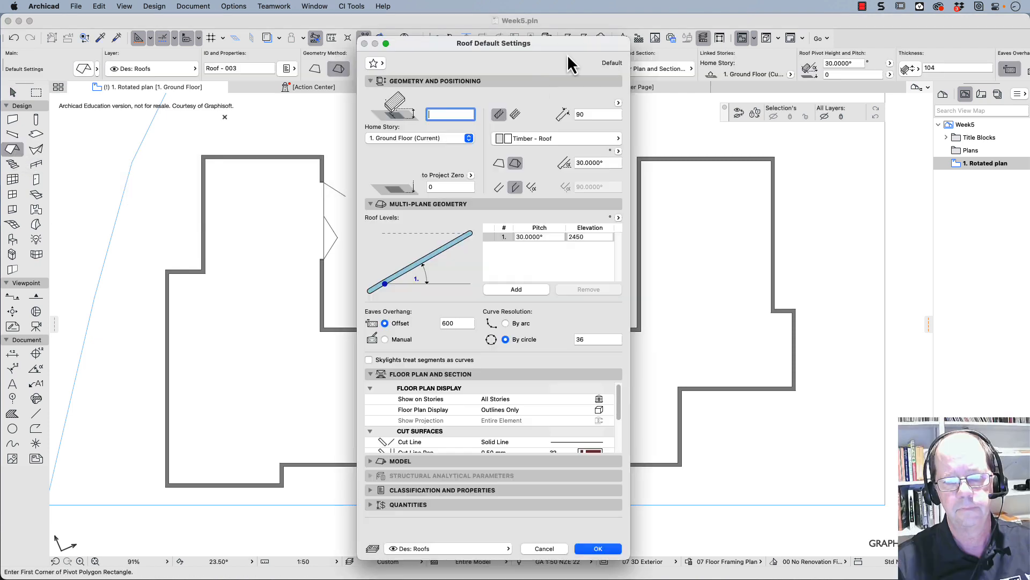
pyautogui.press('Escape')
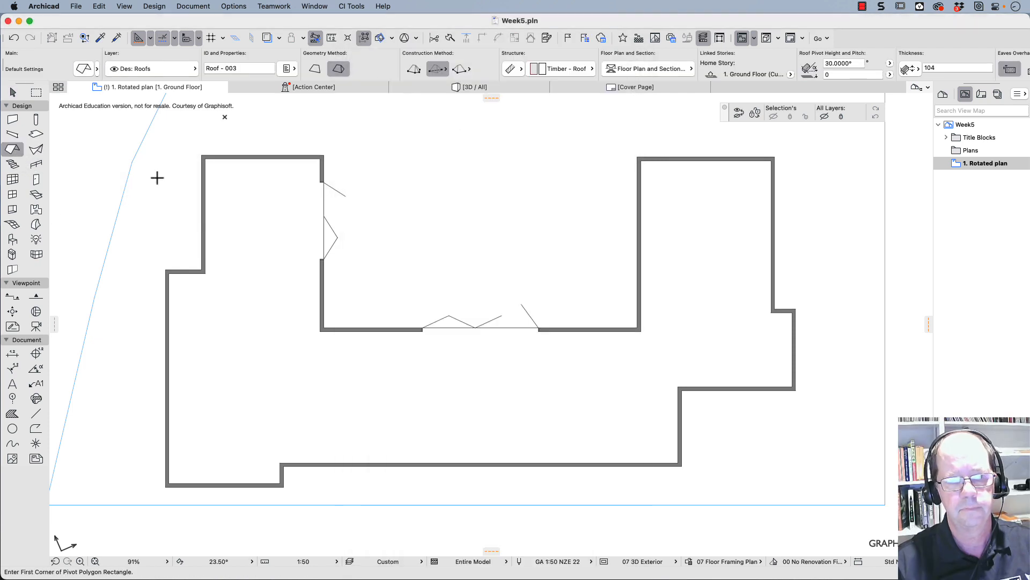
pyautogui.doubleClick(12, 150)
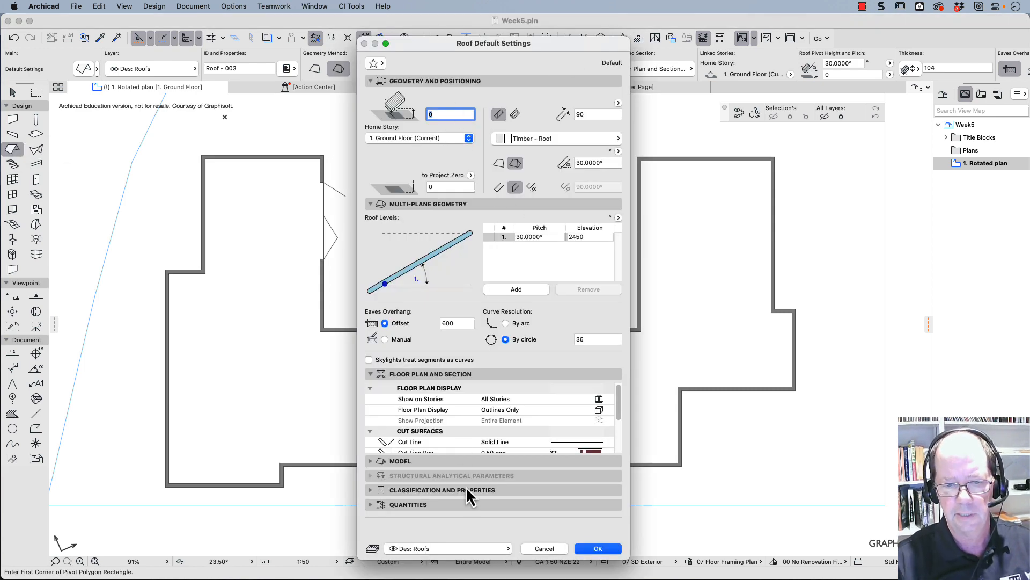
pyautogui.click(467, 548)
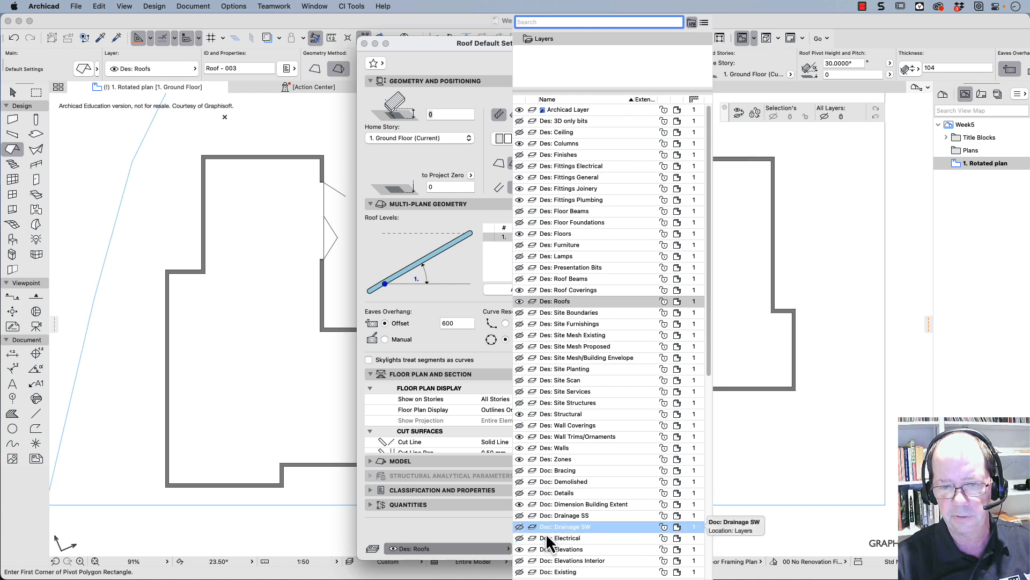
pyautogui.click(548, 302)
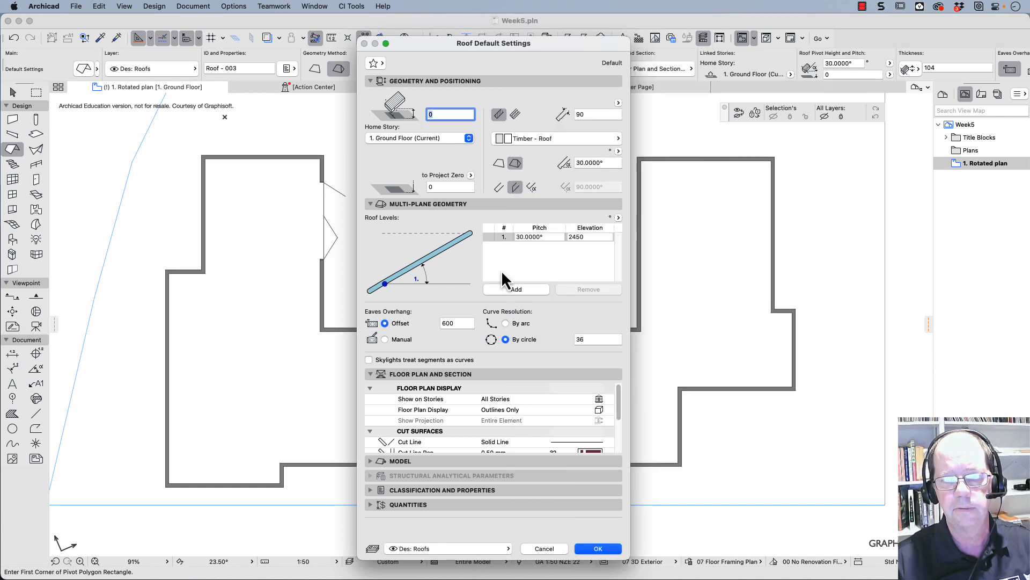
pyautogui.click(537, 237)
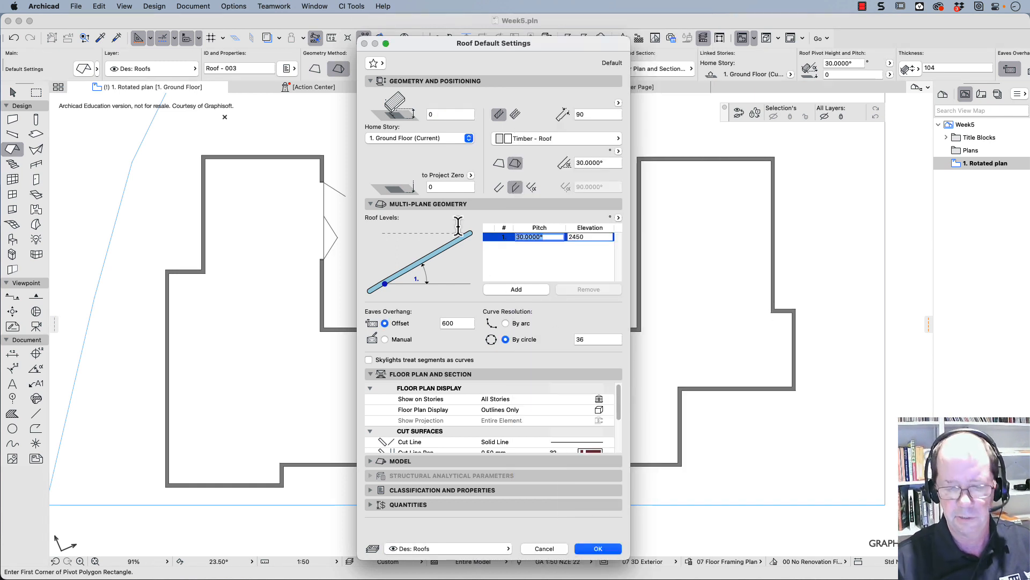
pyautogui.write('25')
pyautogui.press('Tab')
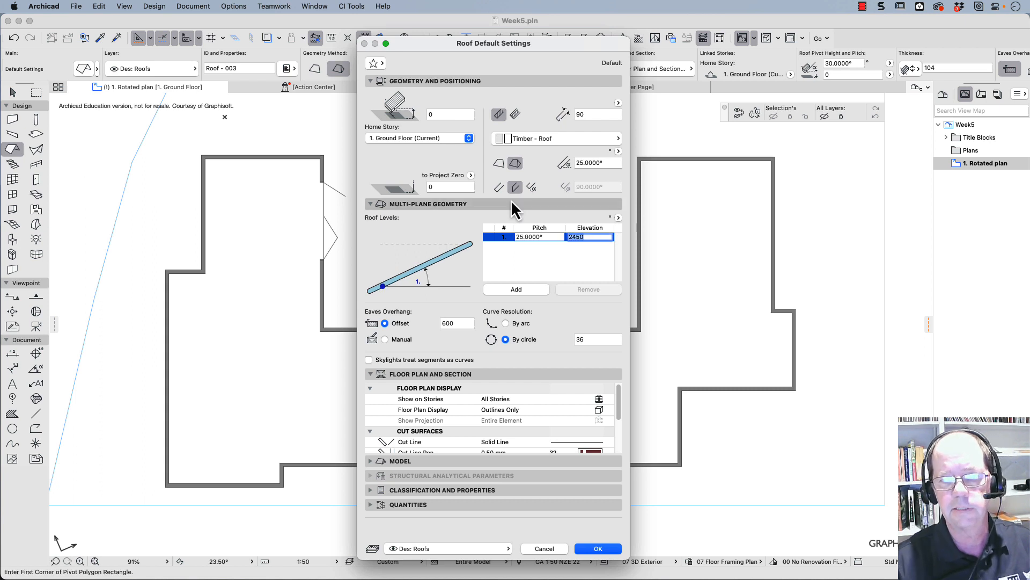
pyautogui.write('2700')
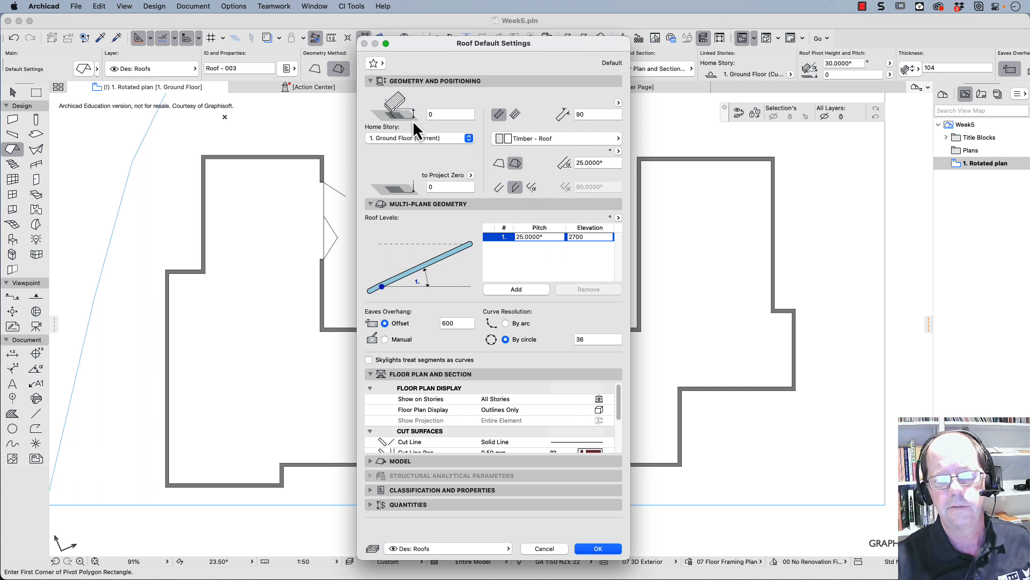
# - Set the default roof's height above its home story to 2700 and accept the roof settings
pyautogui.click(433, 112)
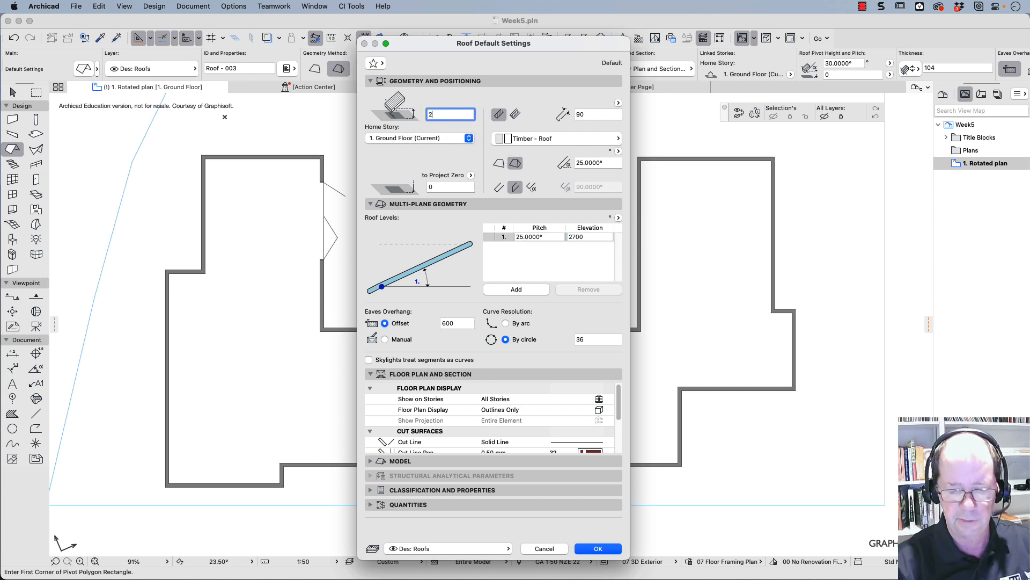
pyautogui.write('2700')
pyautogui.press('Tab')
pyautogui.press('Tab')
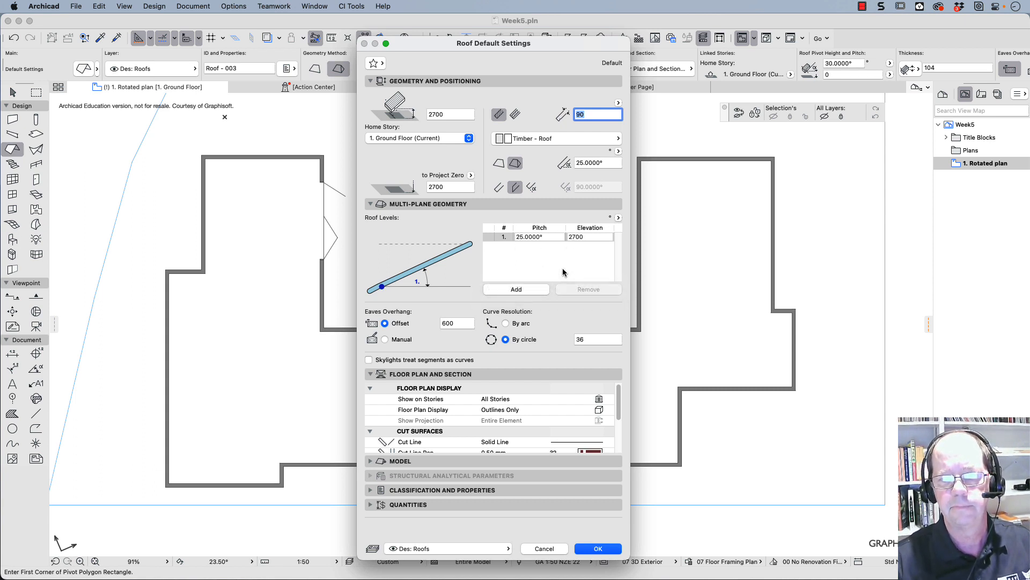
pyautogui.click(598, 549)
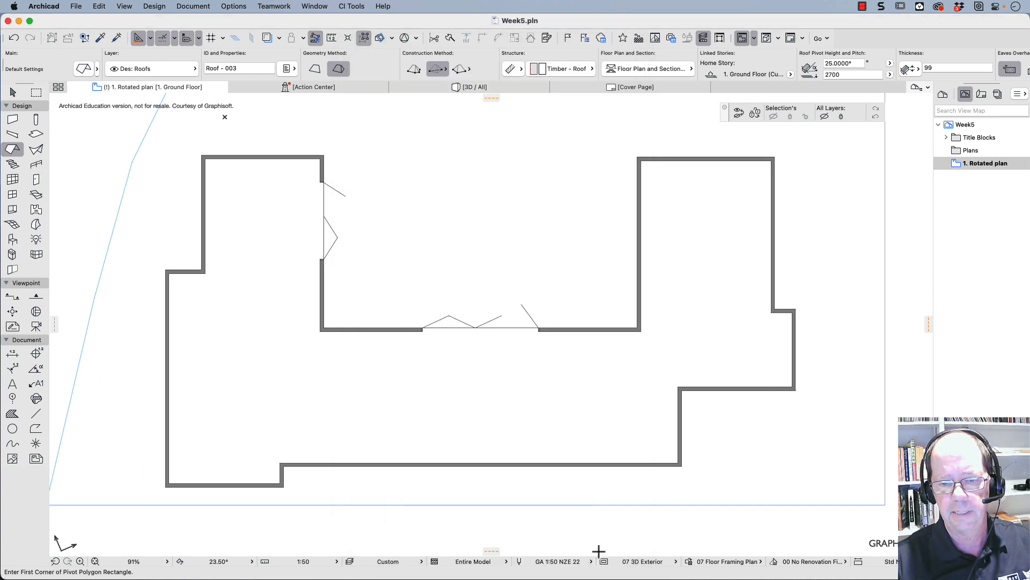
# - Generate a multi-plane roof over the whole house from the outline of the exterior walls
pyautogui.click(540, 470)
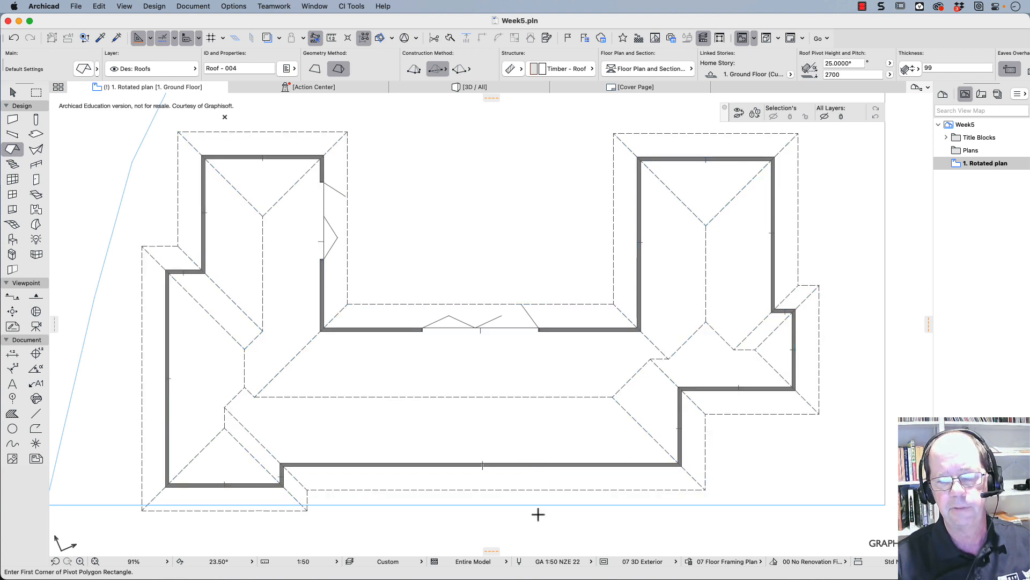
pyautogui.press('z')
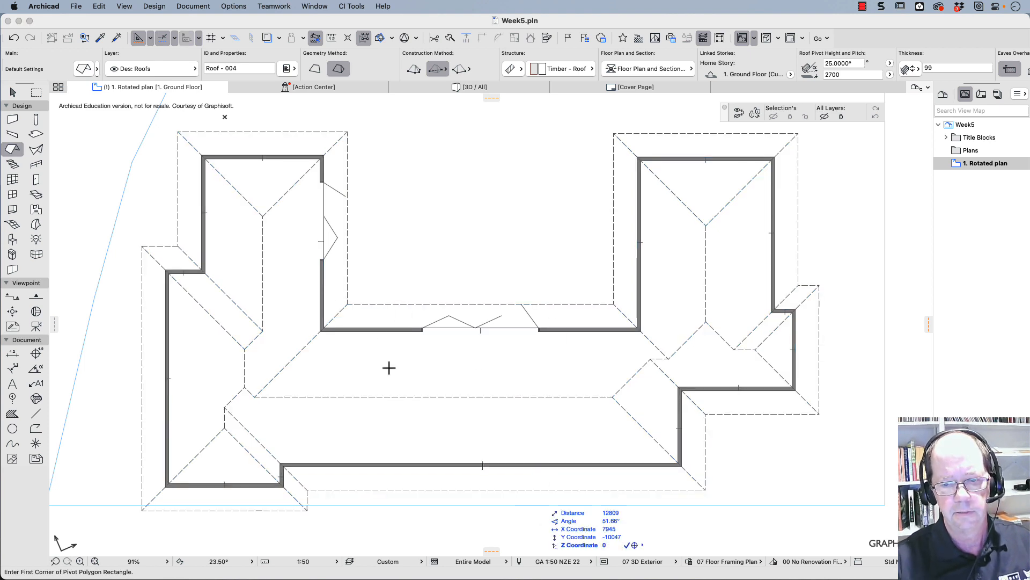
pyautogui.press('Escape')
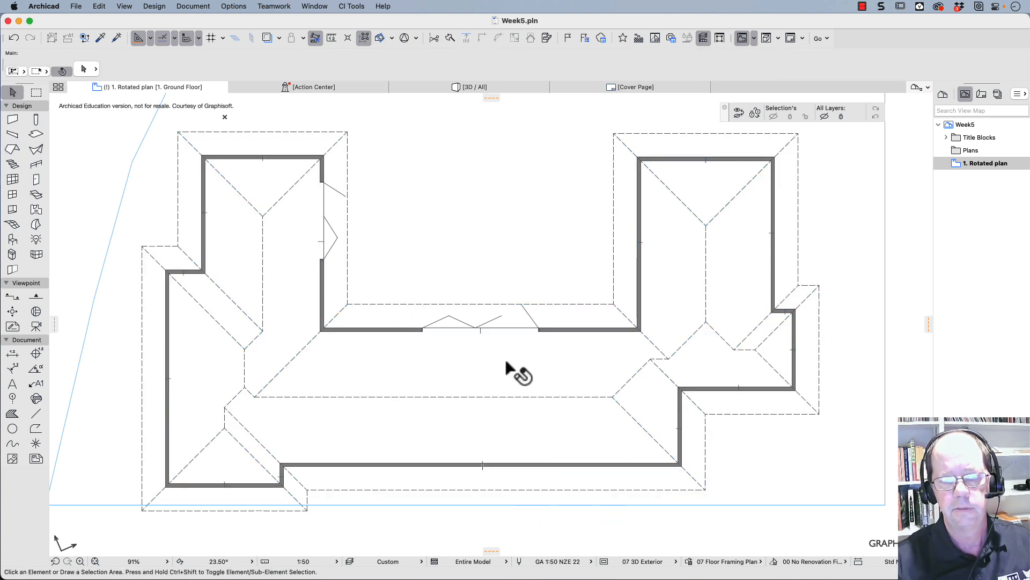
pyautogui.click(653, 161)
pyautogui.press('Escape')
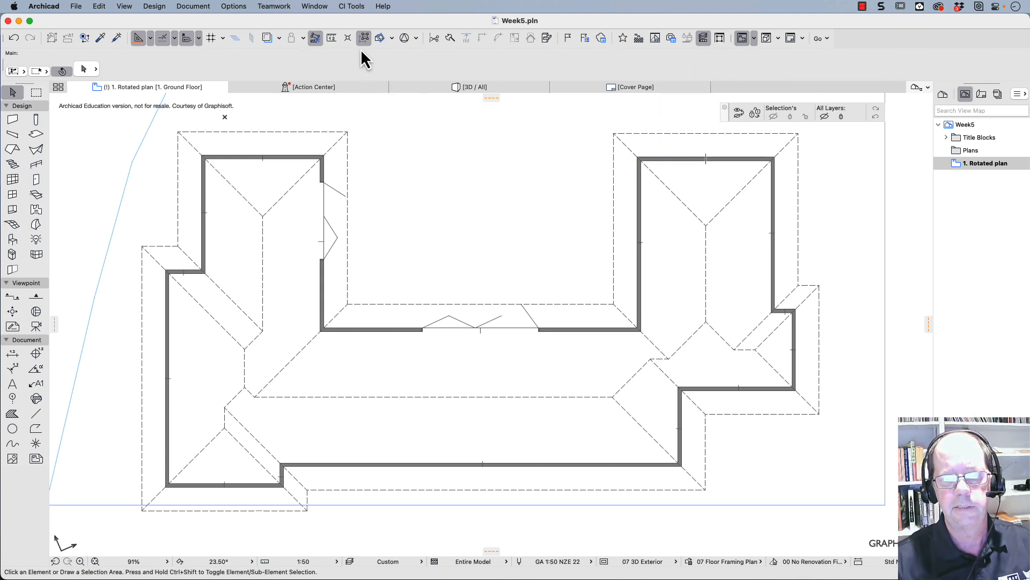
pyautogui.click(654, 167)
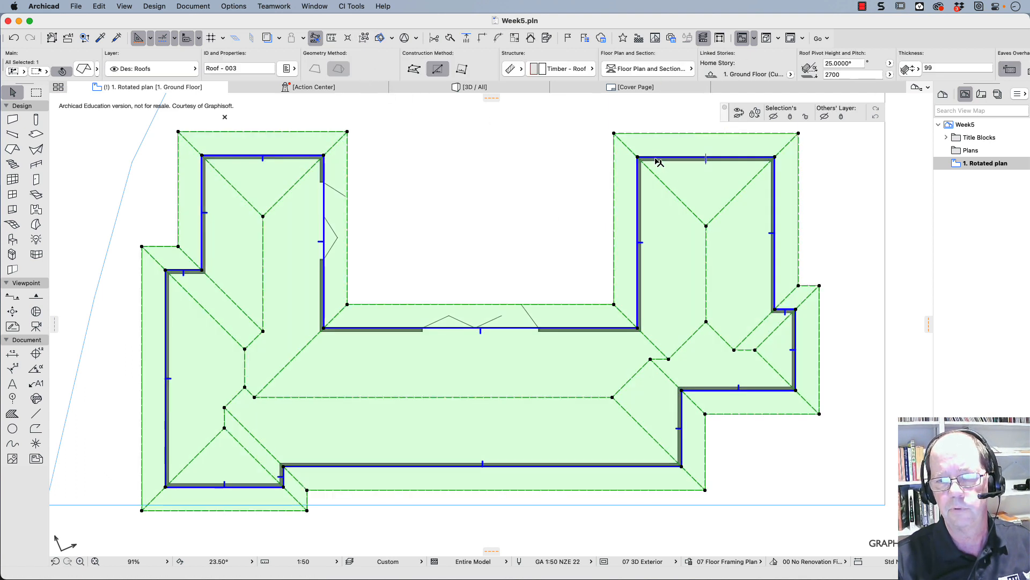
pyautogui.press('Escape')
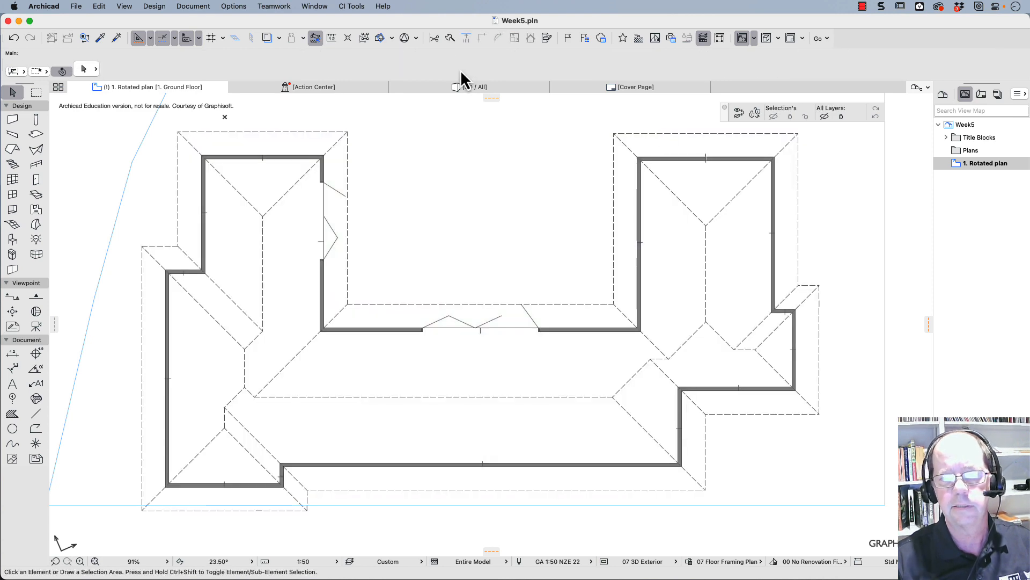
# - Switch to the 3D view and select all the grouped exterior walls together with the roof
pyautogui.click(470, 88)
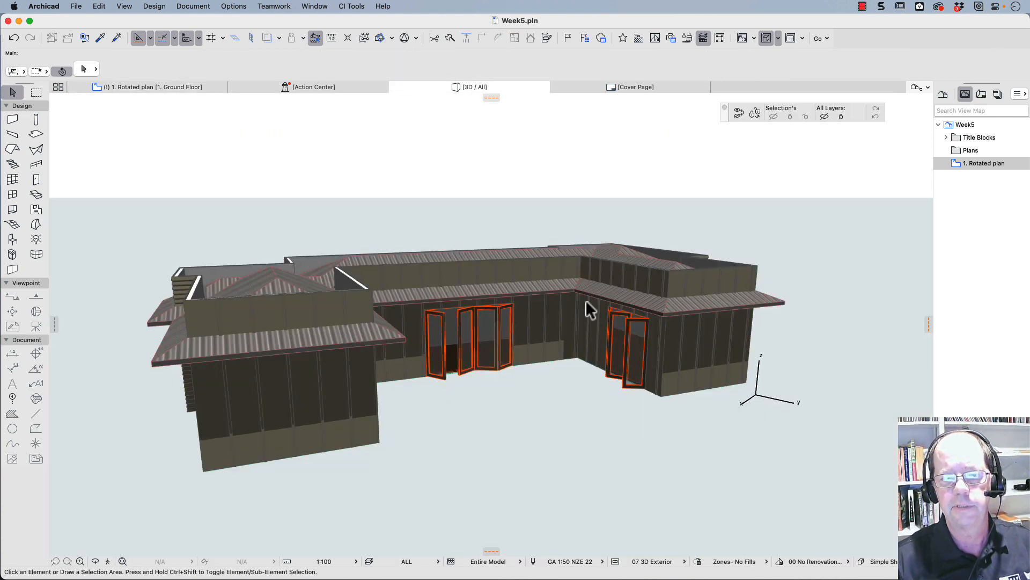
pyautogui.click(687, 342)
pyautogui.scroll(3, 617, 255)
pyautogui.click(735, 275)
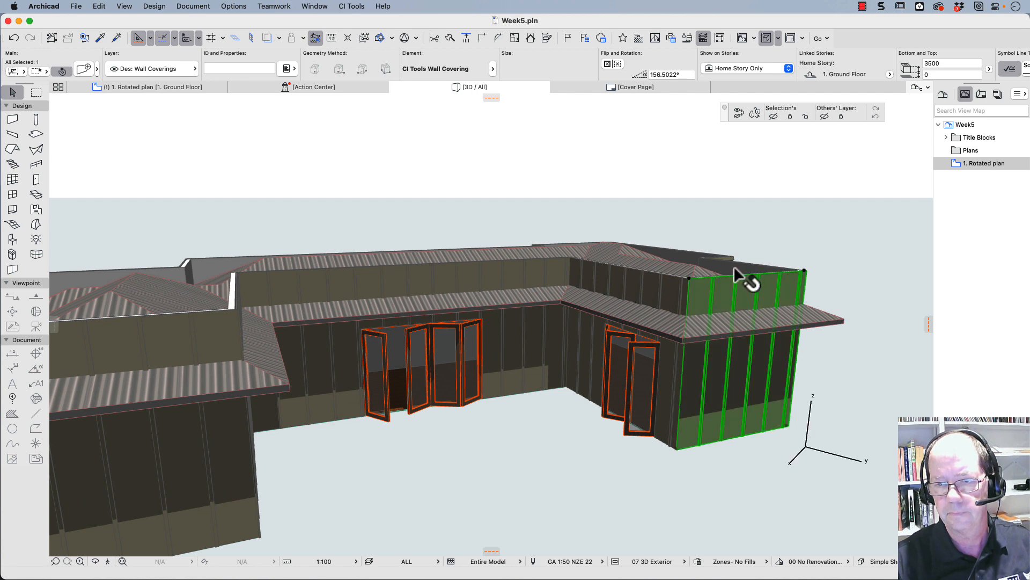
pyautogui.click(738, 269)
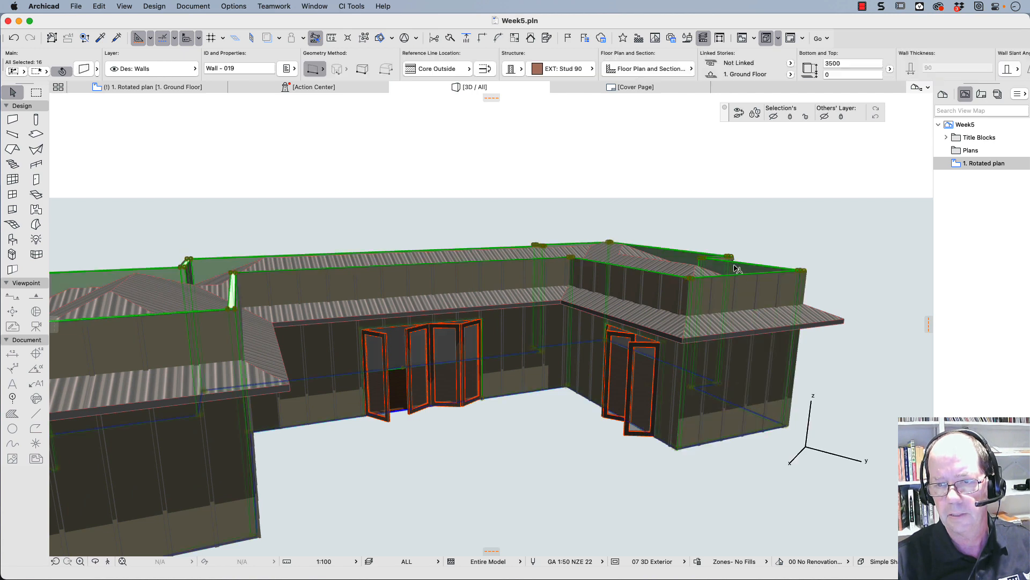
pyautogui.keyDown('shift'); pyautogui.click(672, 334); pyautogui.keyUp('shift')
# - Trim the selected exterior walls to the roof, using the roof from the current selection, and clear the selection
pyautogui.rightClick(674, 333)
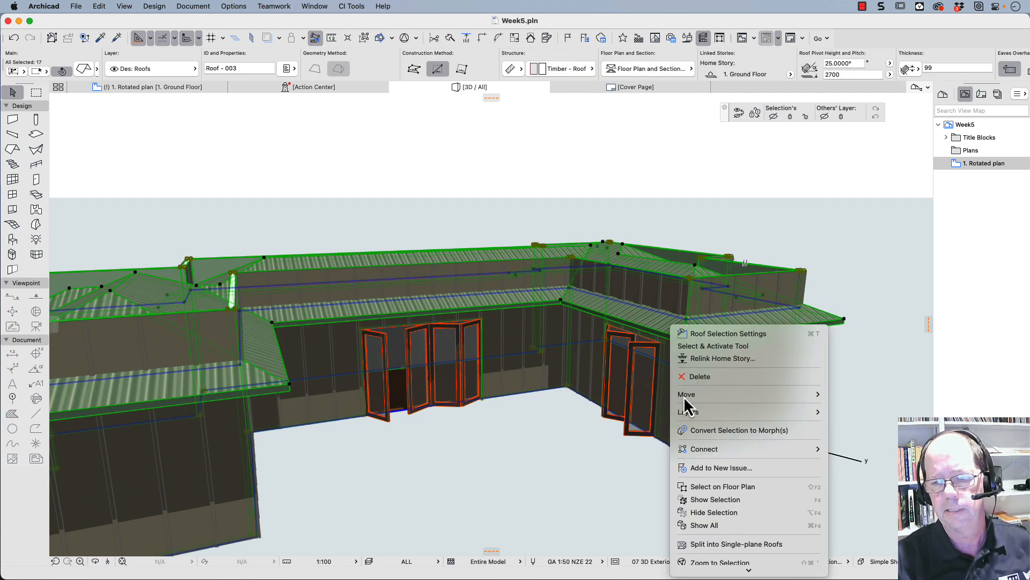
pyautogui.moveTo(715, 574)
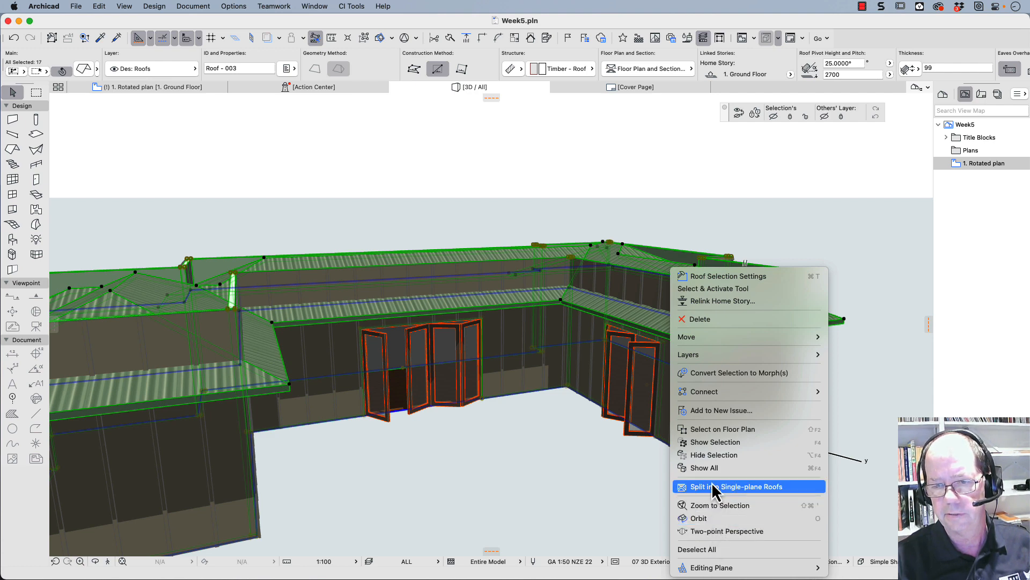
pyautogui.moveTo(714, 394)
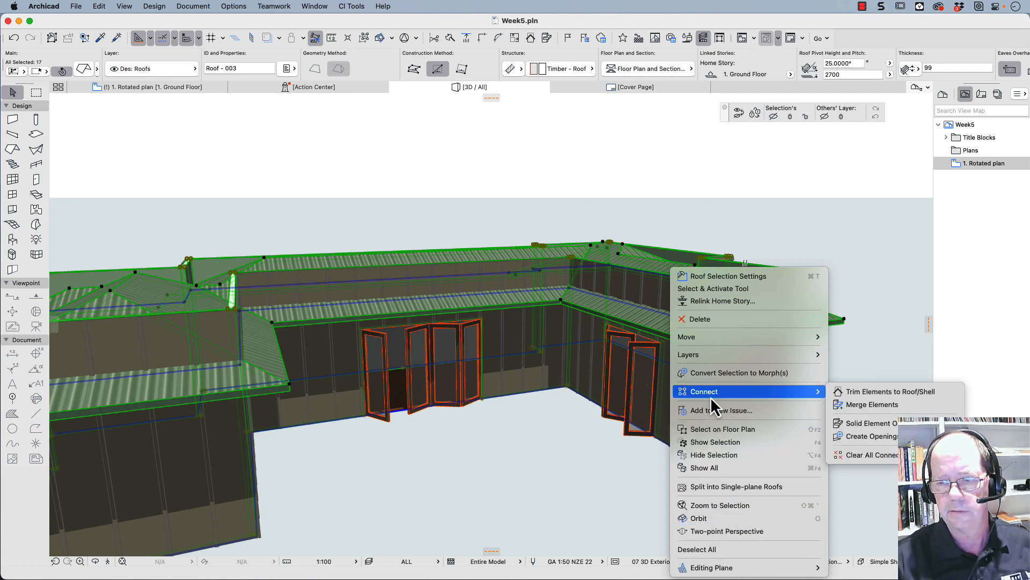
pyautogui.click(866, 395)
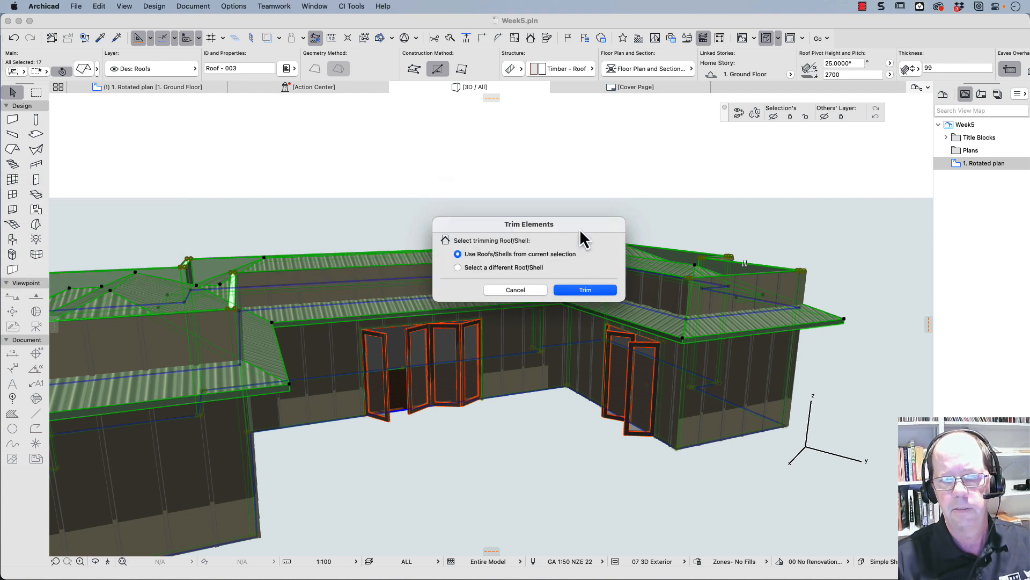
pyautogui.click(580, 291)
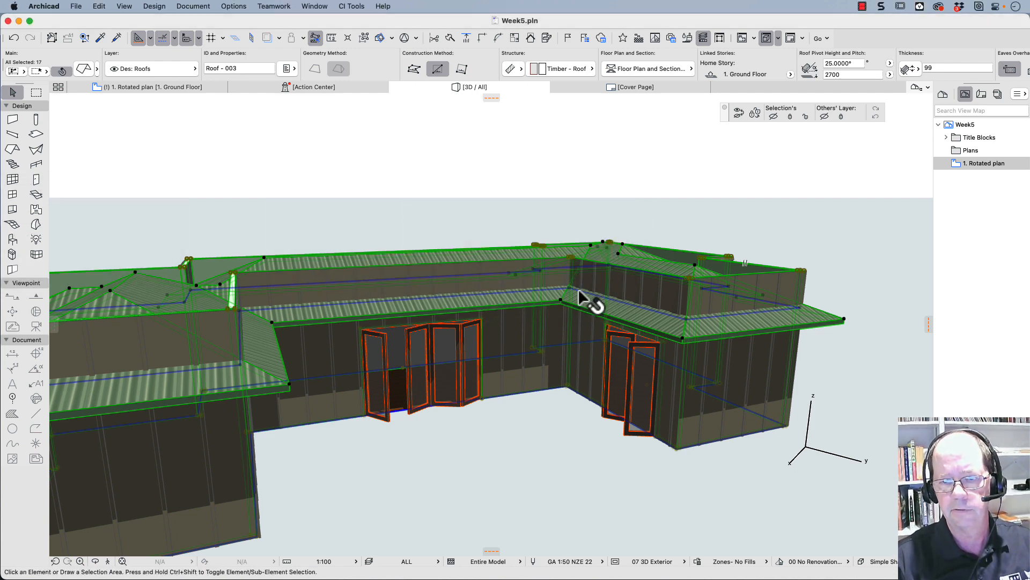
pyautogui.click(574, 202)
# - Select the board-and-batten coverings on both wings' ends and the courtyard walls in the 3D view
pyautogui.click(719, 296)
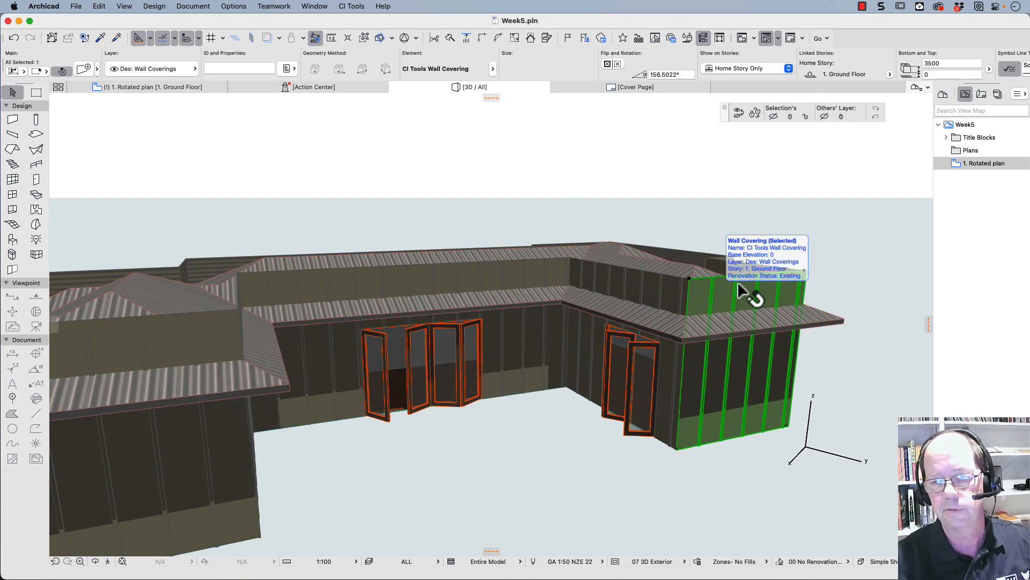
pyautogui.click(622, 227)
pyautogui.click(697, 287)
pyautogui.click(666, 287)
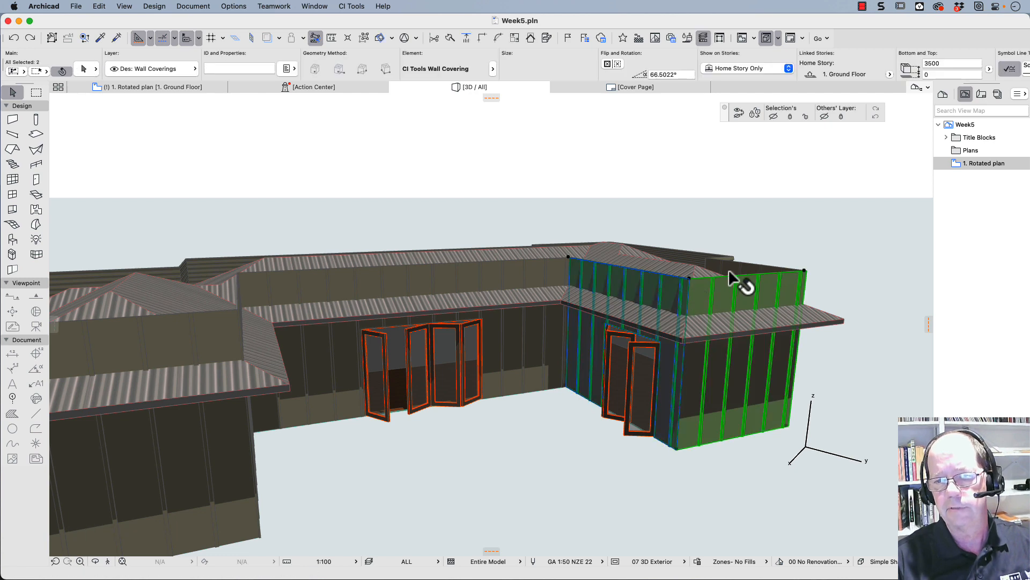
pyautogui.keyDown('shift'); pyautogui.click(730, 279); pyautogui.keyUp('shift')
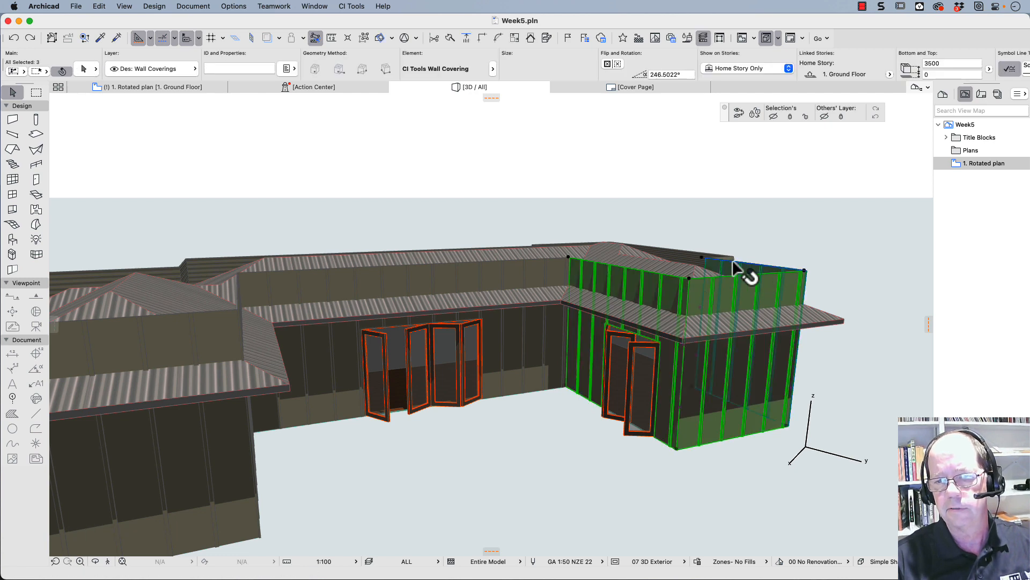
pyautogui.keyDown('shift'); pyautogui.click(250, 290); pyautogui.keyUp('shift')
pyautogui.keyDown('shift'); pyautogui.click(247, 298); pyautogui.keyUp('shift')
pyautogui.keyDown('shift'); pyautogui.click(200, 311); pyautogui.keyUp('shift')
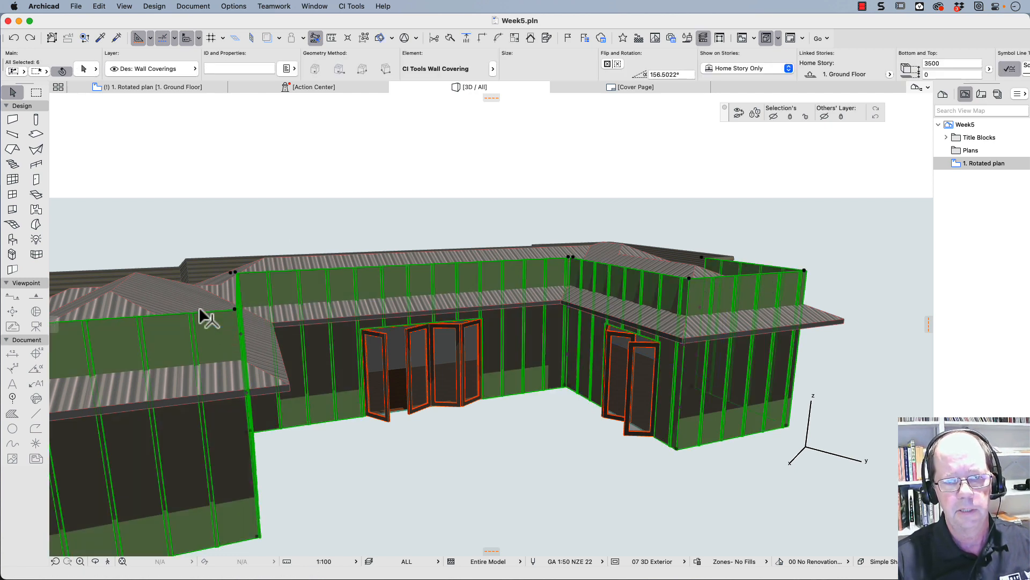
# - Add the weatherboard coverings visible above the roof on the far sides, the grouped walls and the roof to the selection
pyautogui.keyDown('shift'); pyautogui.click(167, 275); pyautogui.keyUp('shift')
pyautogui.keyDown('shift'); pyautogui.click(193, 270); pyautogui.keyUp('shift')
pyautogui.keyDown('shift'); pyautogui.click(183, 268); pyautogui.keyUp('shift')
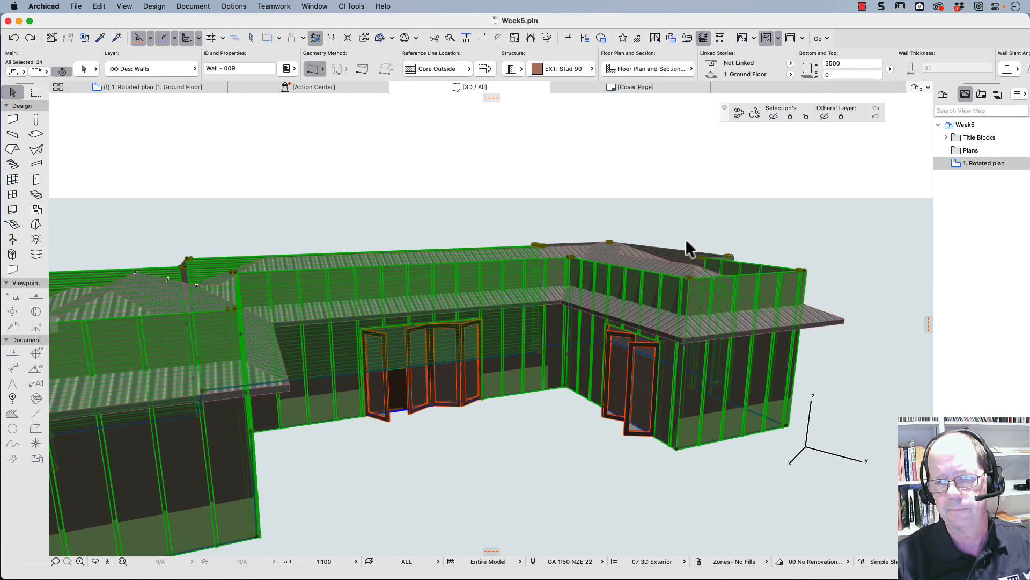
pyautogui.keyDown('shift'); pyautogui.click(680, 252); pyautogui.keyUp('shift')
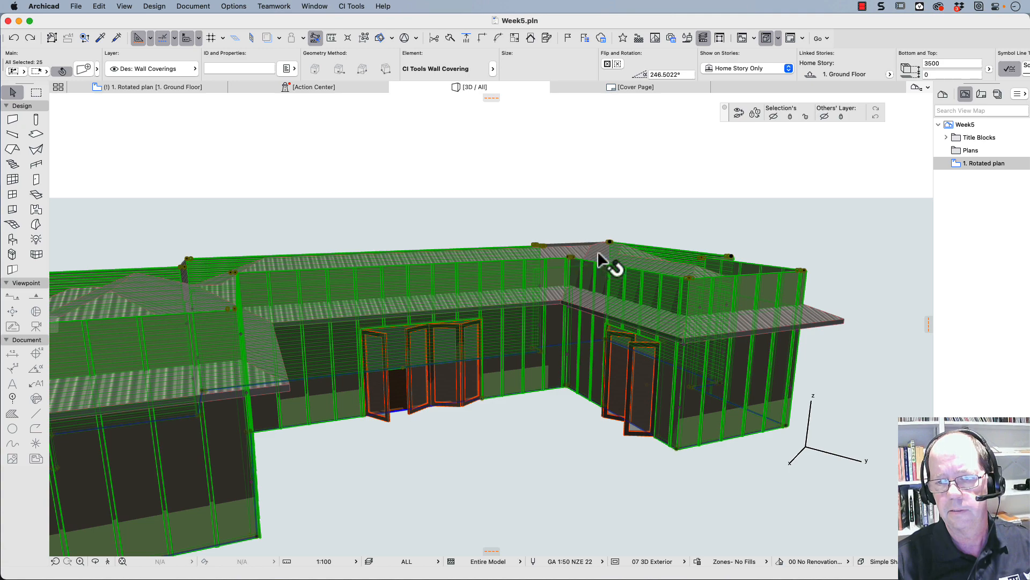
pyautogui.keyDown('shift'); pyautogui.click(598, 251); pyautogui.keyUp('shift')
# - Trim the selected wall coverings and walls to the roof in the current selection, and deselect everything
pyautogui.rightClick(598, 251)
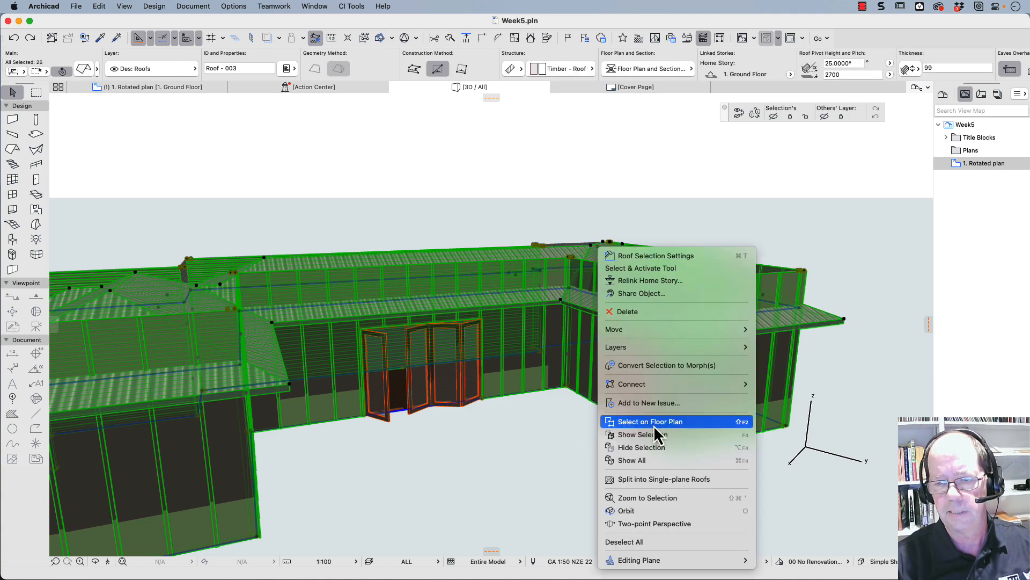
pyautogui.moveTo(687, 382)
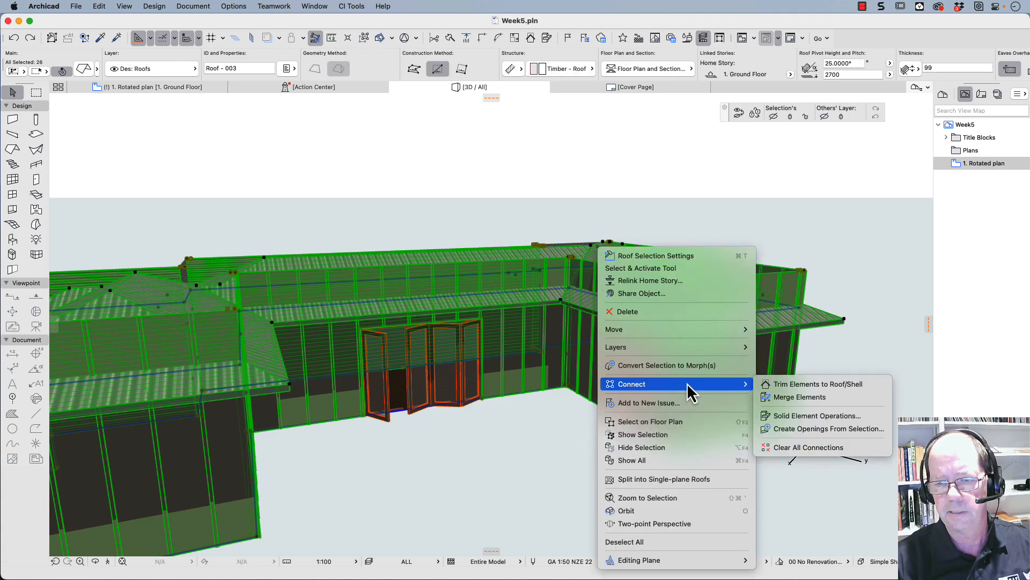
pyautogui.click(798, 386)
pyautogui.click(584, 290)
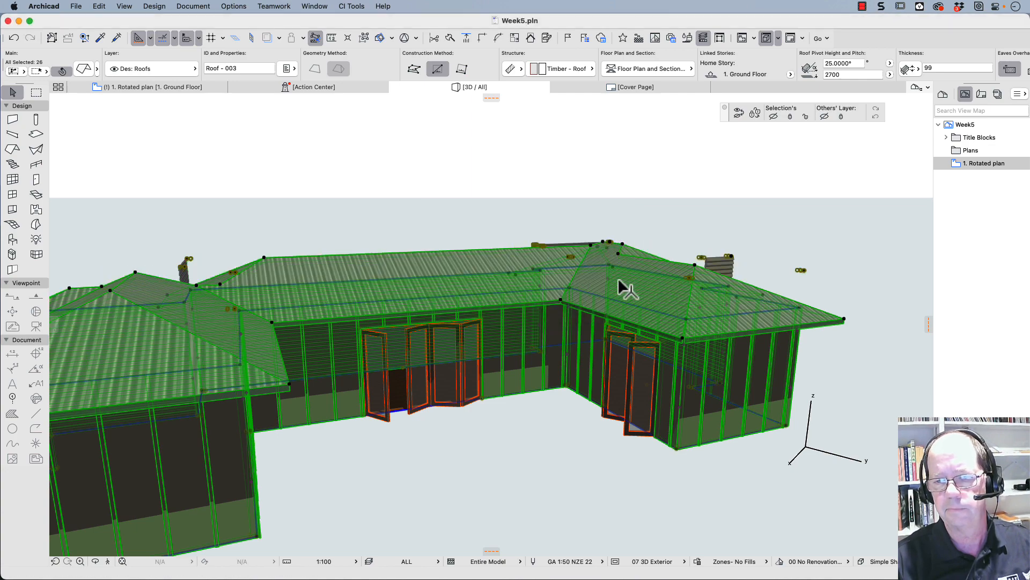
pyautogui.click(862, 267)
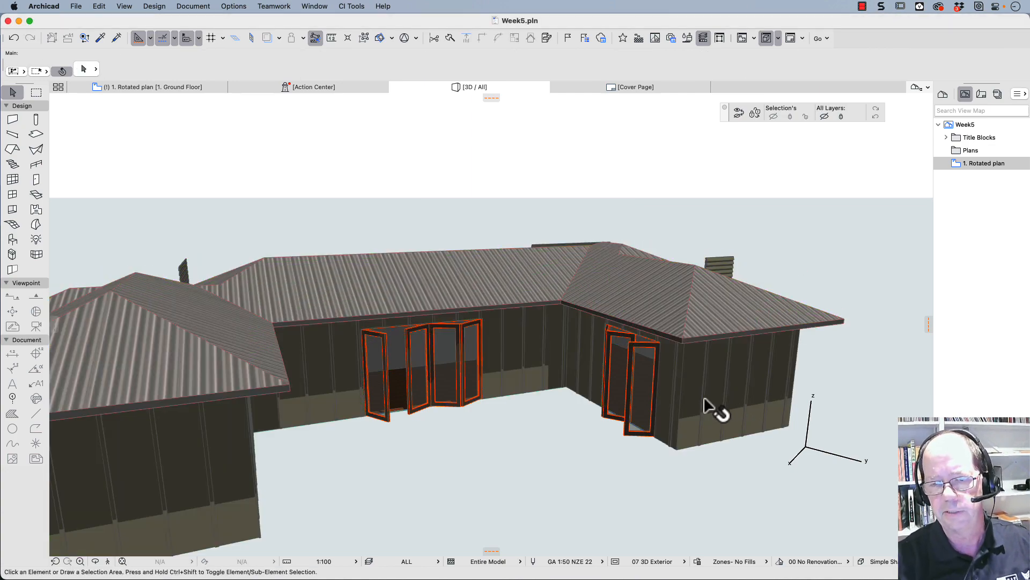
# - Select the roof and convert the hipped end of the wing with the two-panel bifold door into a gable using its ridge end point
pyautogui.click(720, 320)
pyautogui.scroll(5, 709, 276)
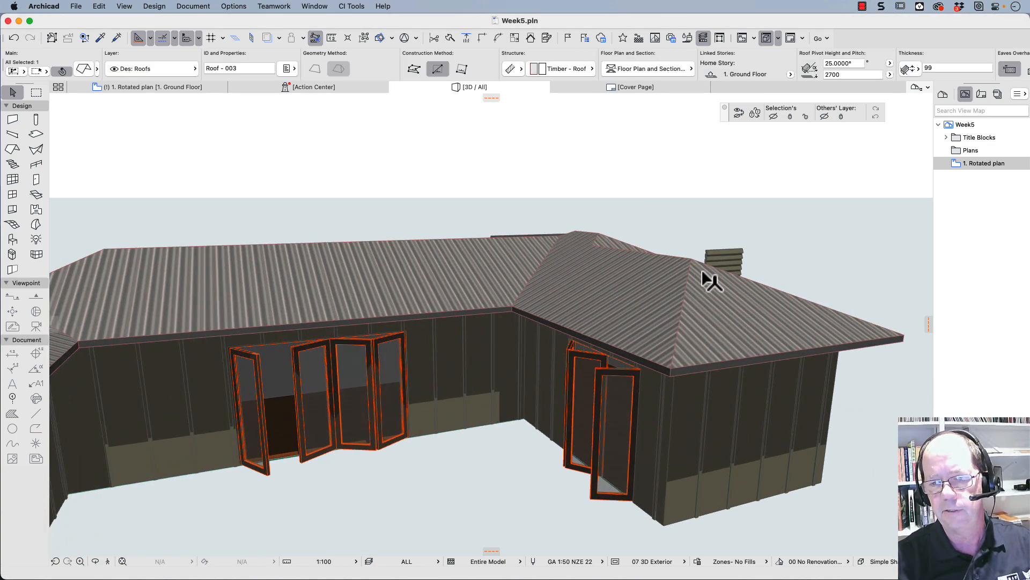
pyautogui.click(686, 249)
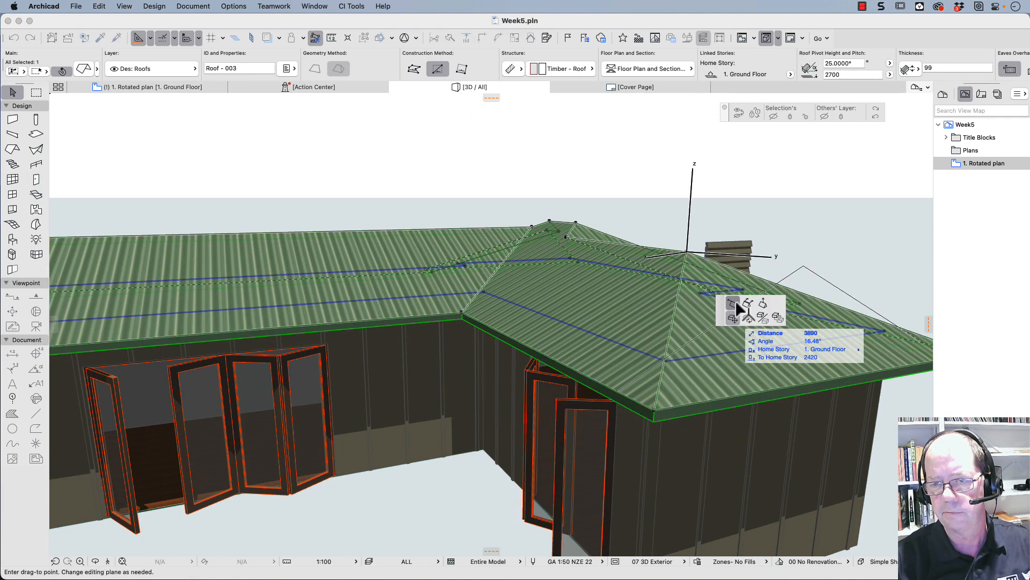
pyautogui.click(733, 303)
pyautogui.press('Escape')
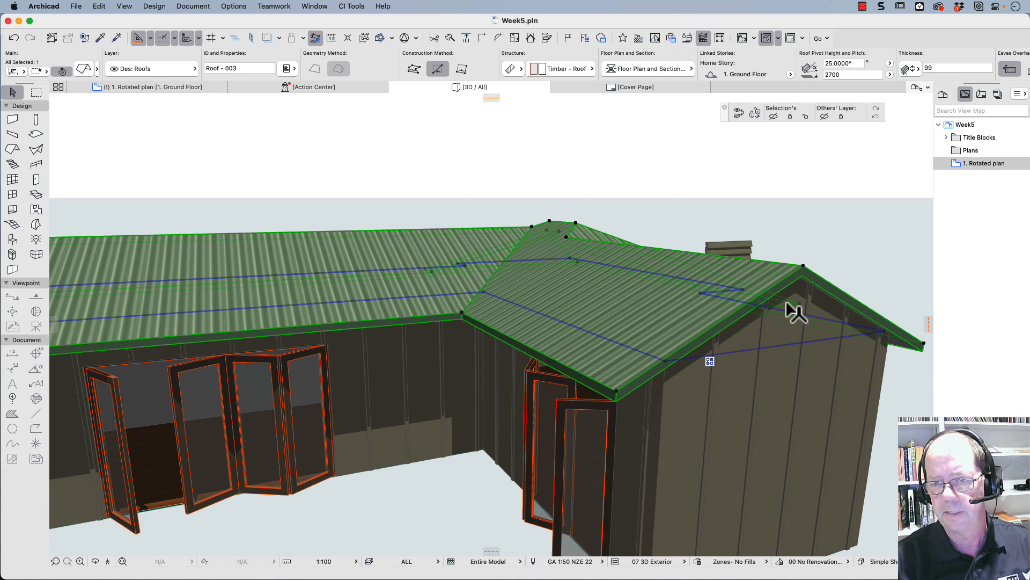
# - Reselect the roof and stretch the peak of the hipped end on the opposite wing horizontally
pyautogui.scroll(-2, 785, 363)
pyautogui.scroll(-3, 700, 405)
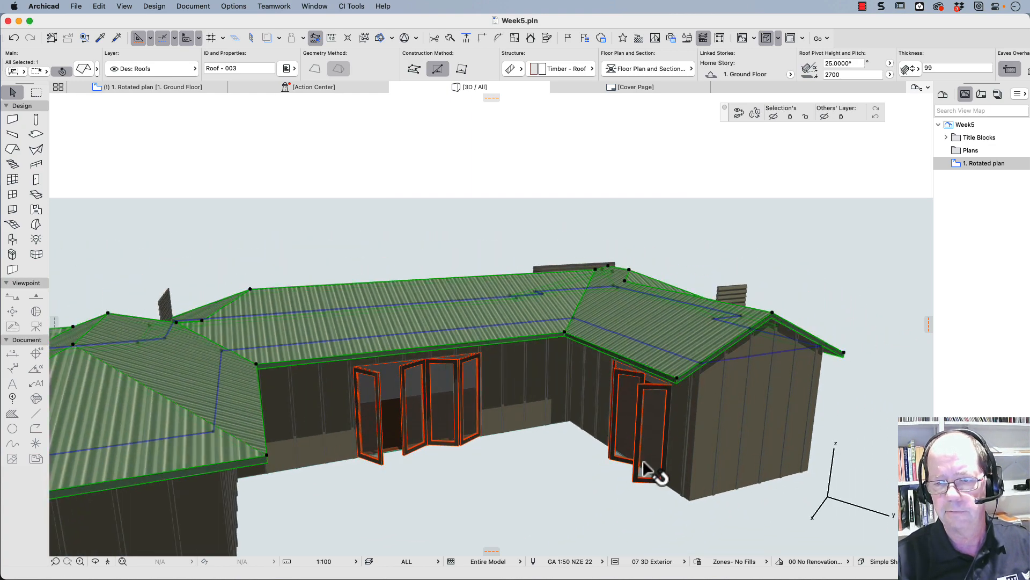
pyautogui.keyDown('shift'); pyautogui.moveTo(441, 404); pyautogui.dragTo(758, 359, button='middle'); pyautogui.keyUp('shift')
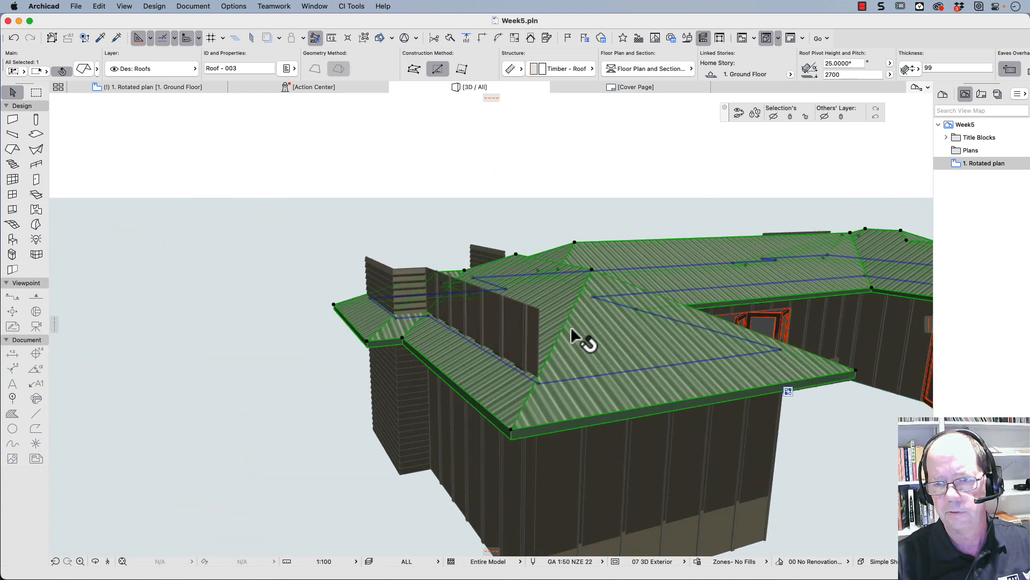
pyautogui.click(592, 272)
pyautogui.press('Escape')
pyautogui.press('Escape')
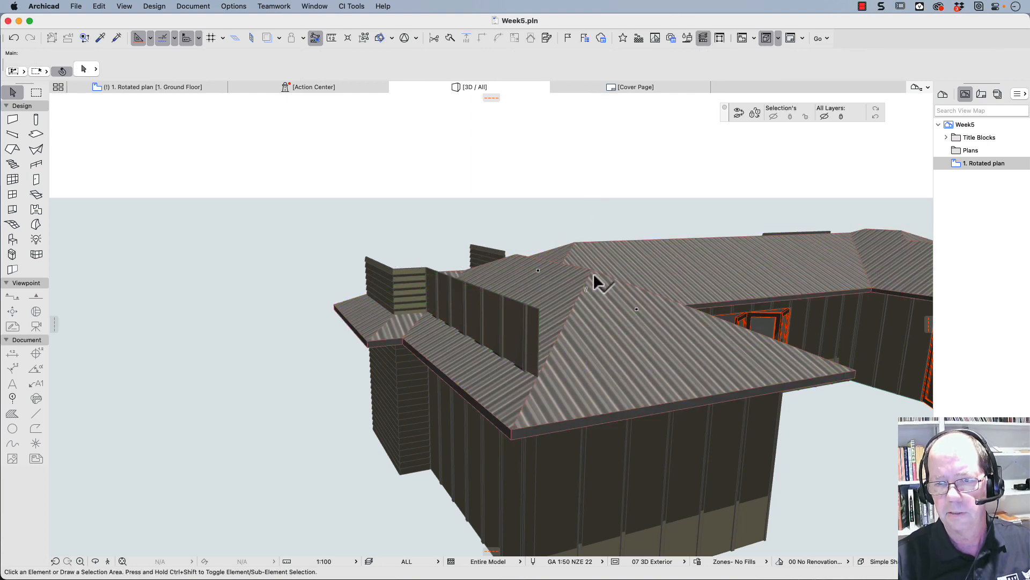
pyautogui.click(594, 272)
pyautogui.click(593, 271)
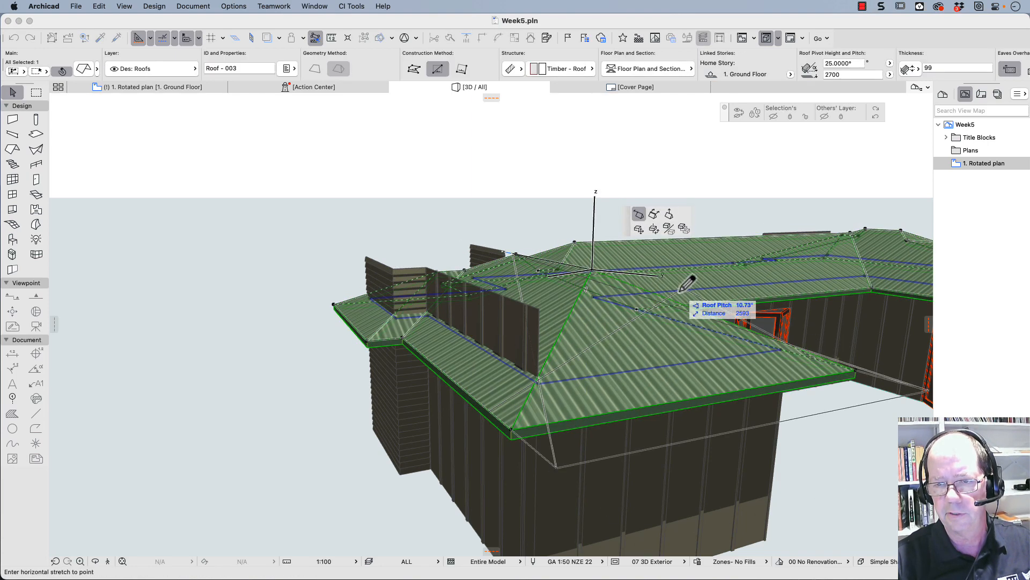